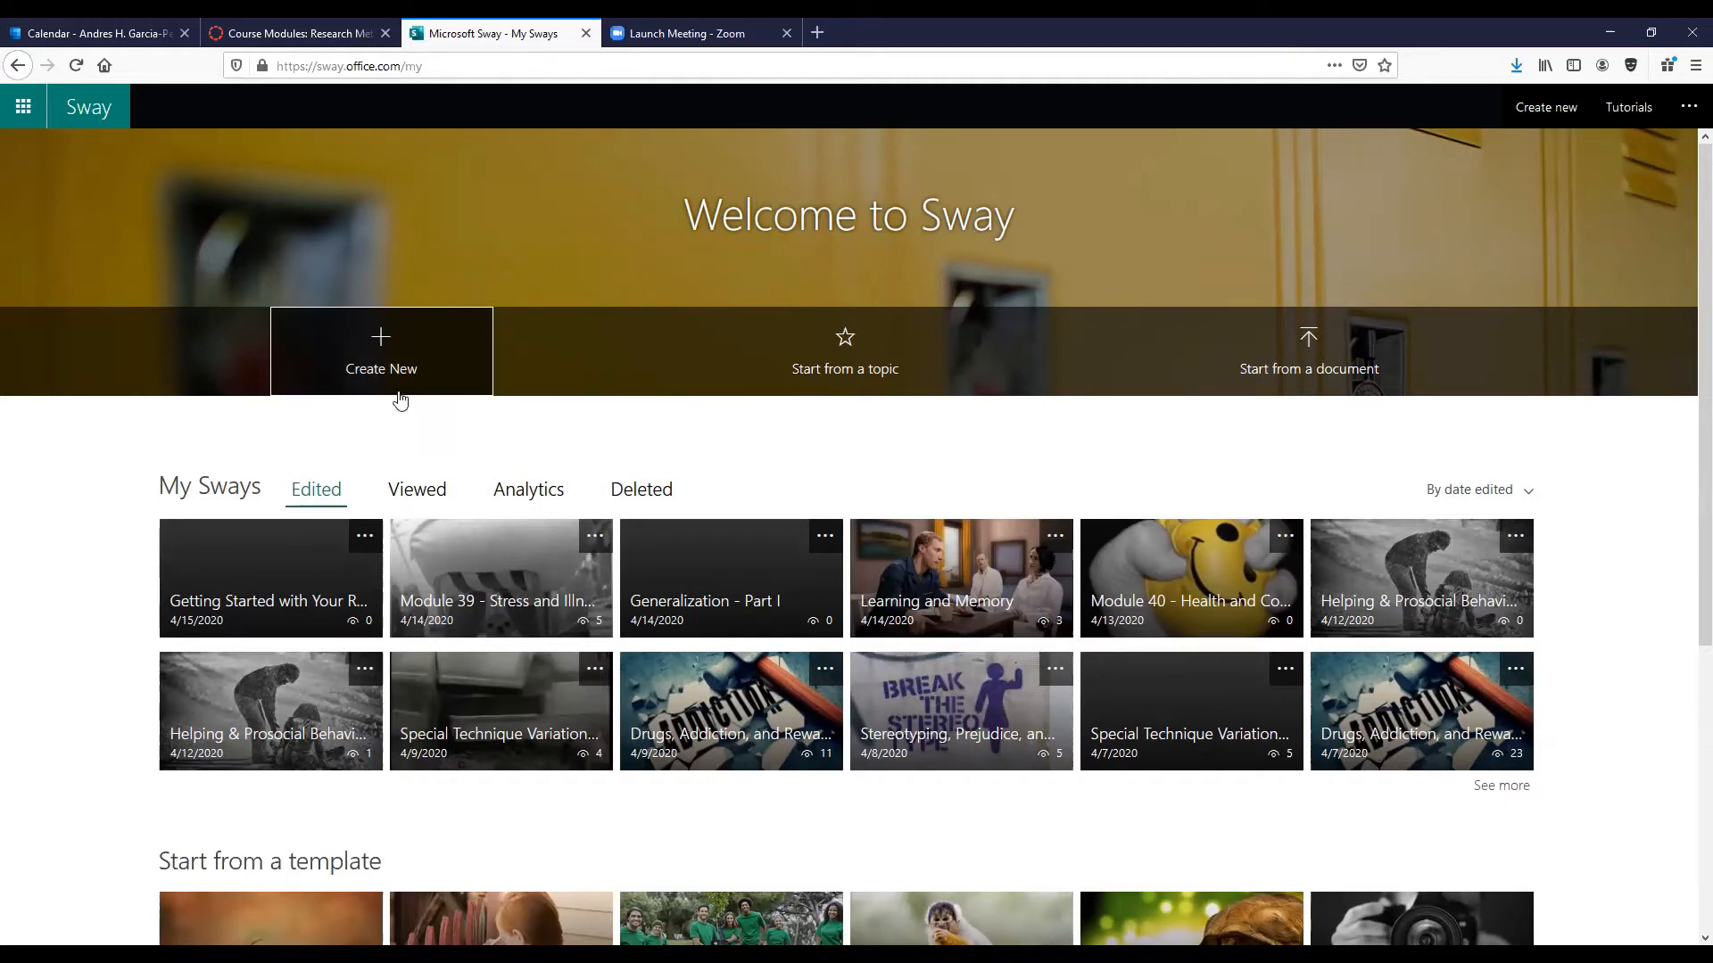
Create a new blank Sway and title it "Steps in the Research Process".
{"action": "left_click", "coordinate": [847, 372]}
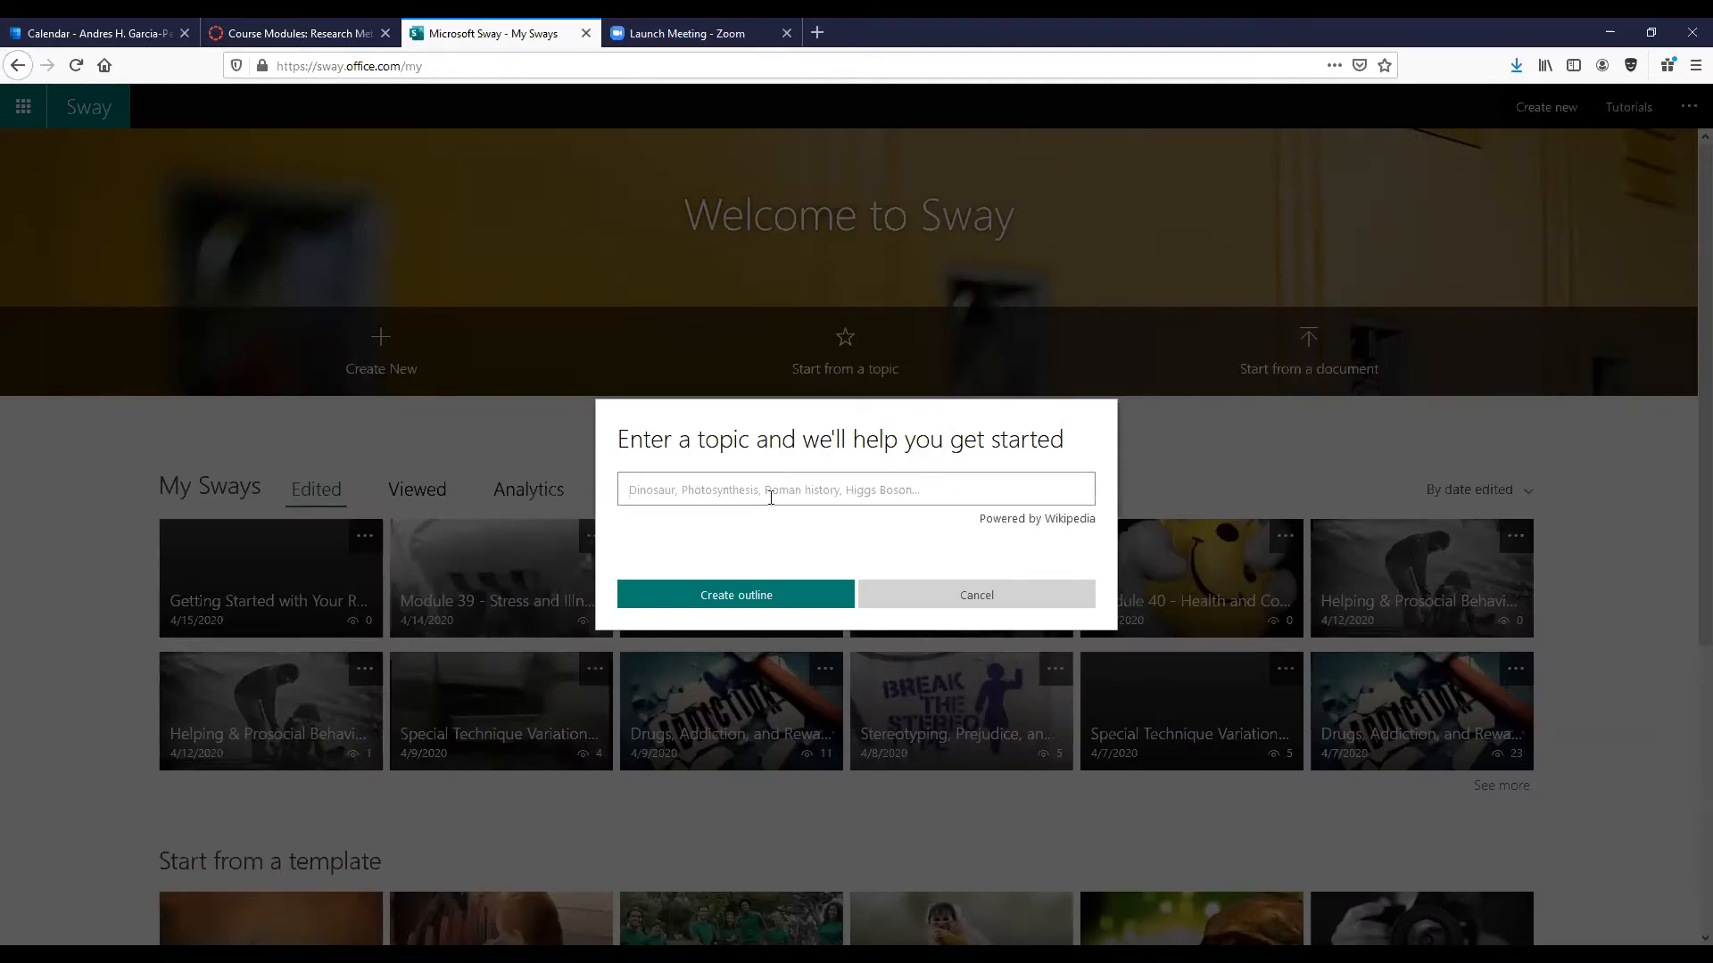
{"action": "left_click", "coordinate": [526, 517]}
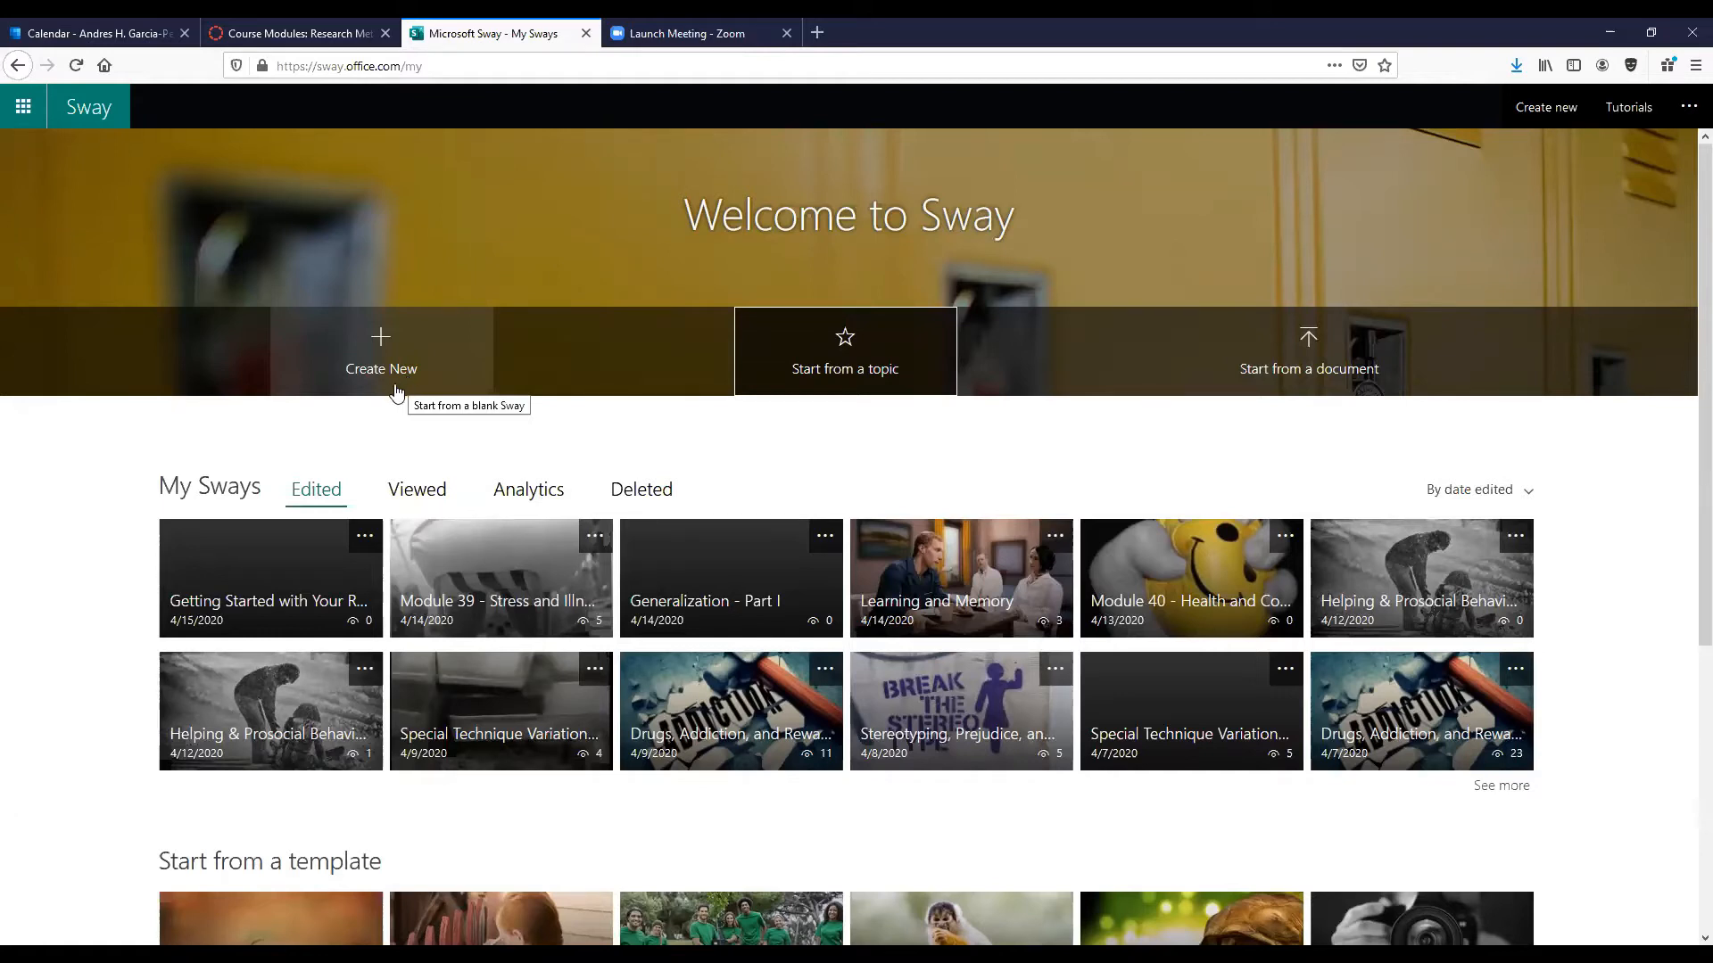
{"action": "left_click", "coordinate": [392, 336]}
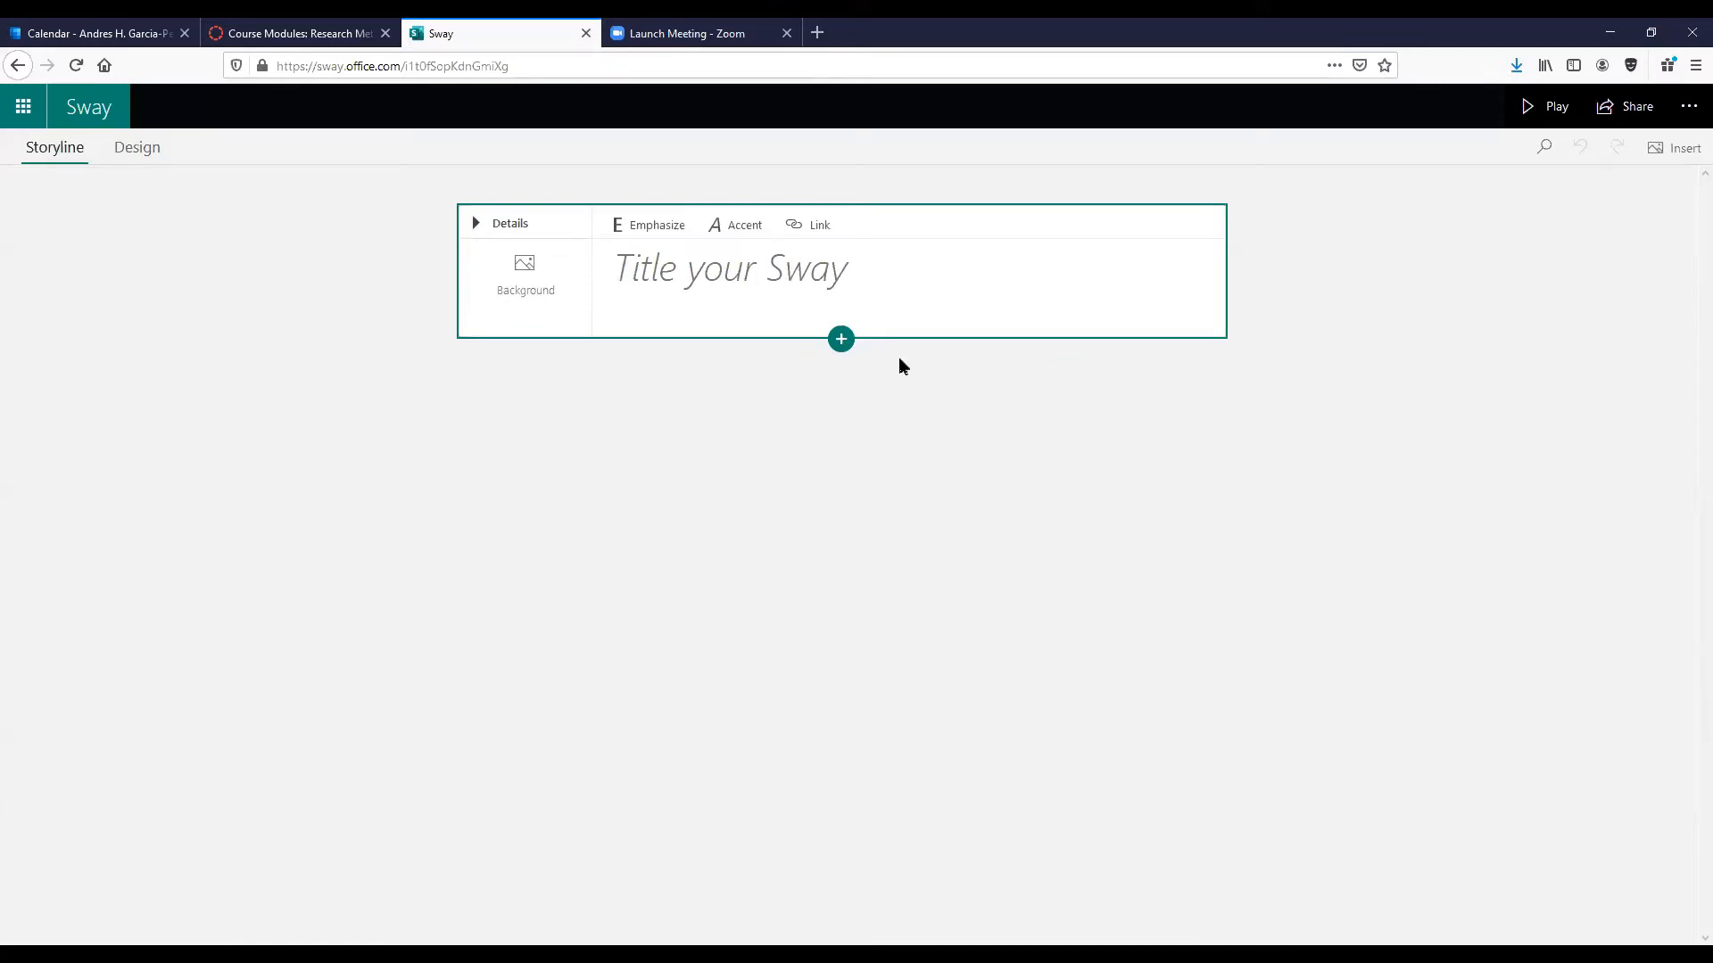
{"action": "left_click", "coordinate": [823, 293]}
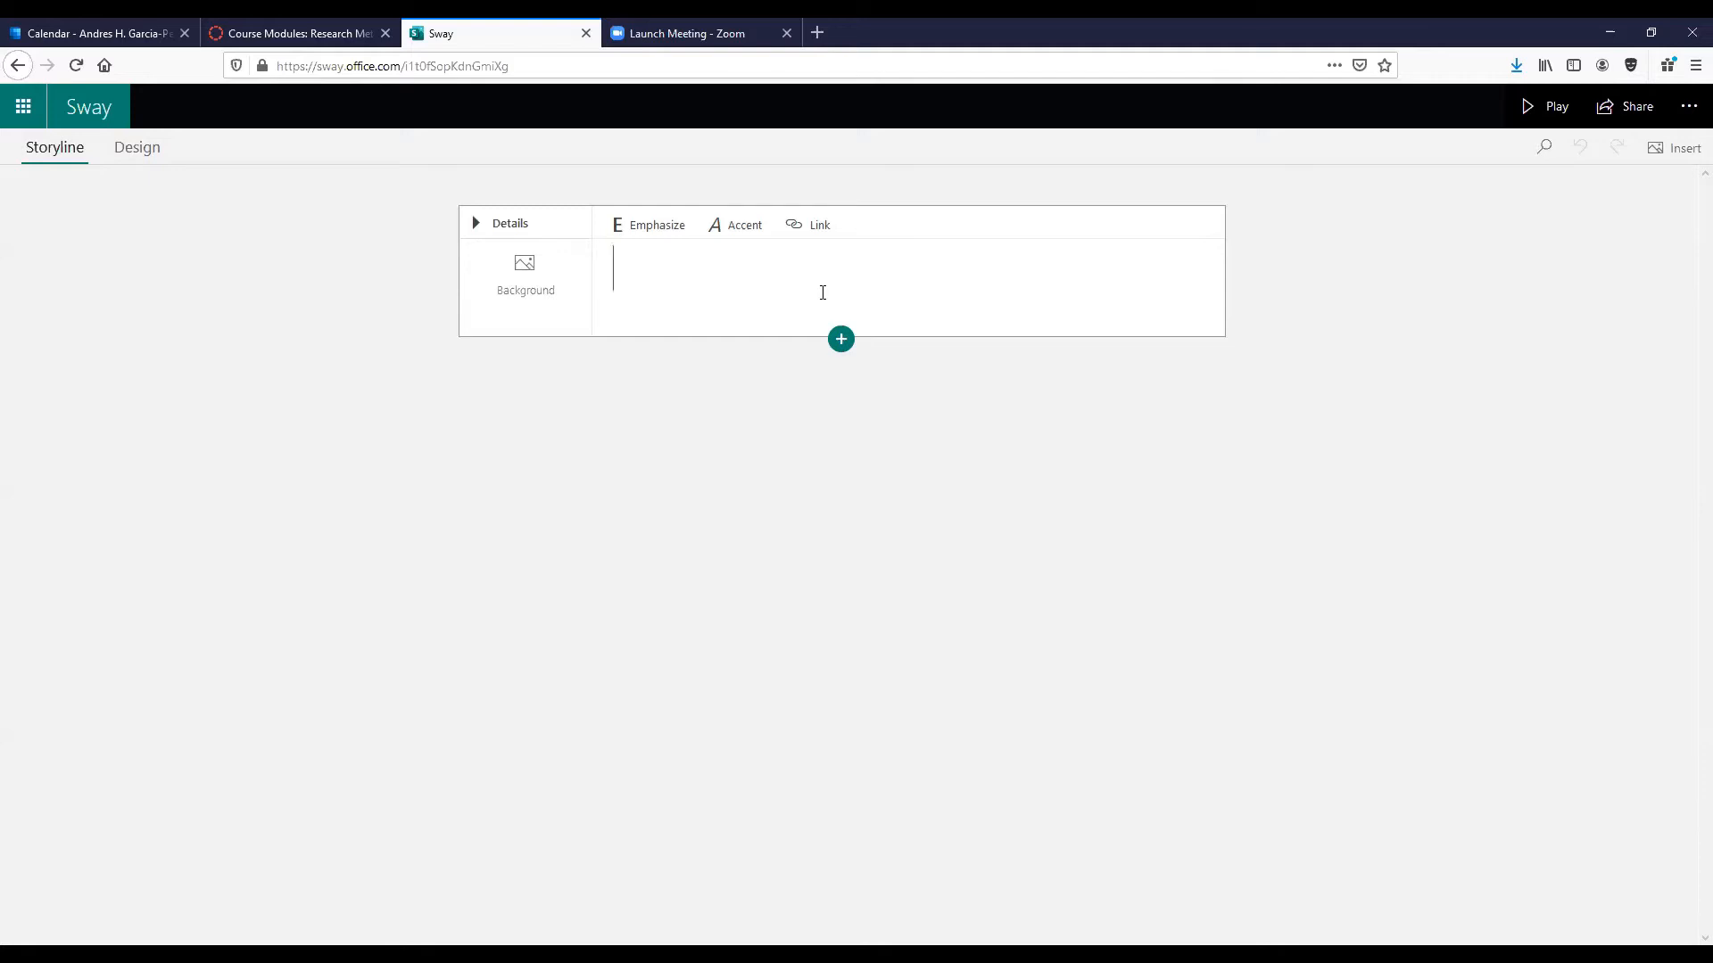
{"action": "type", "text": "Steps in the Re"}
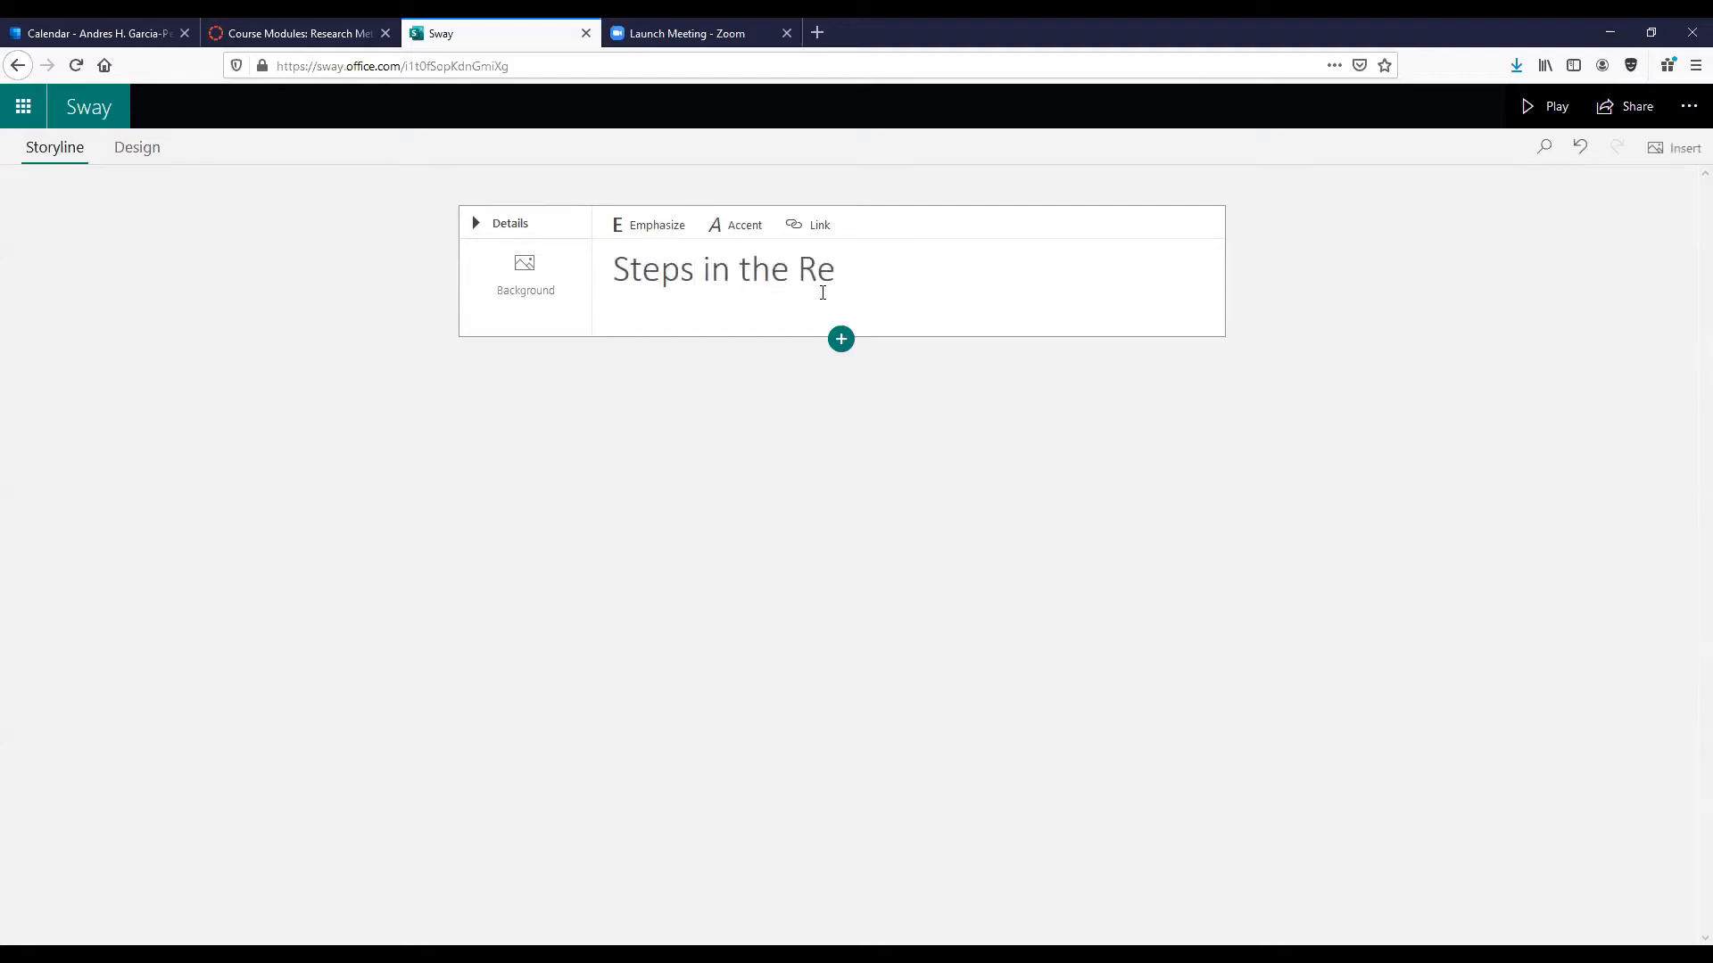
{"action": "type", "text": "search Process"}
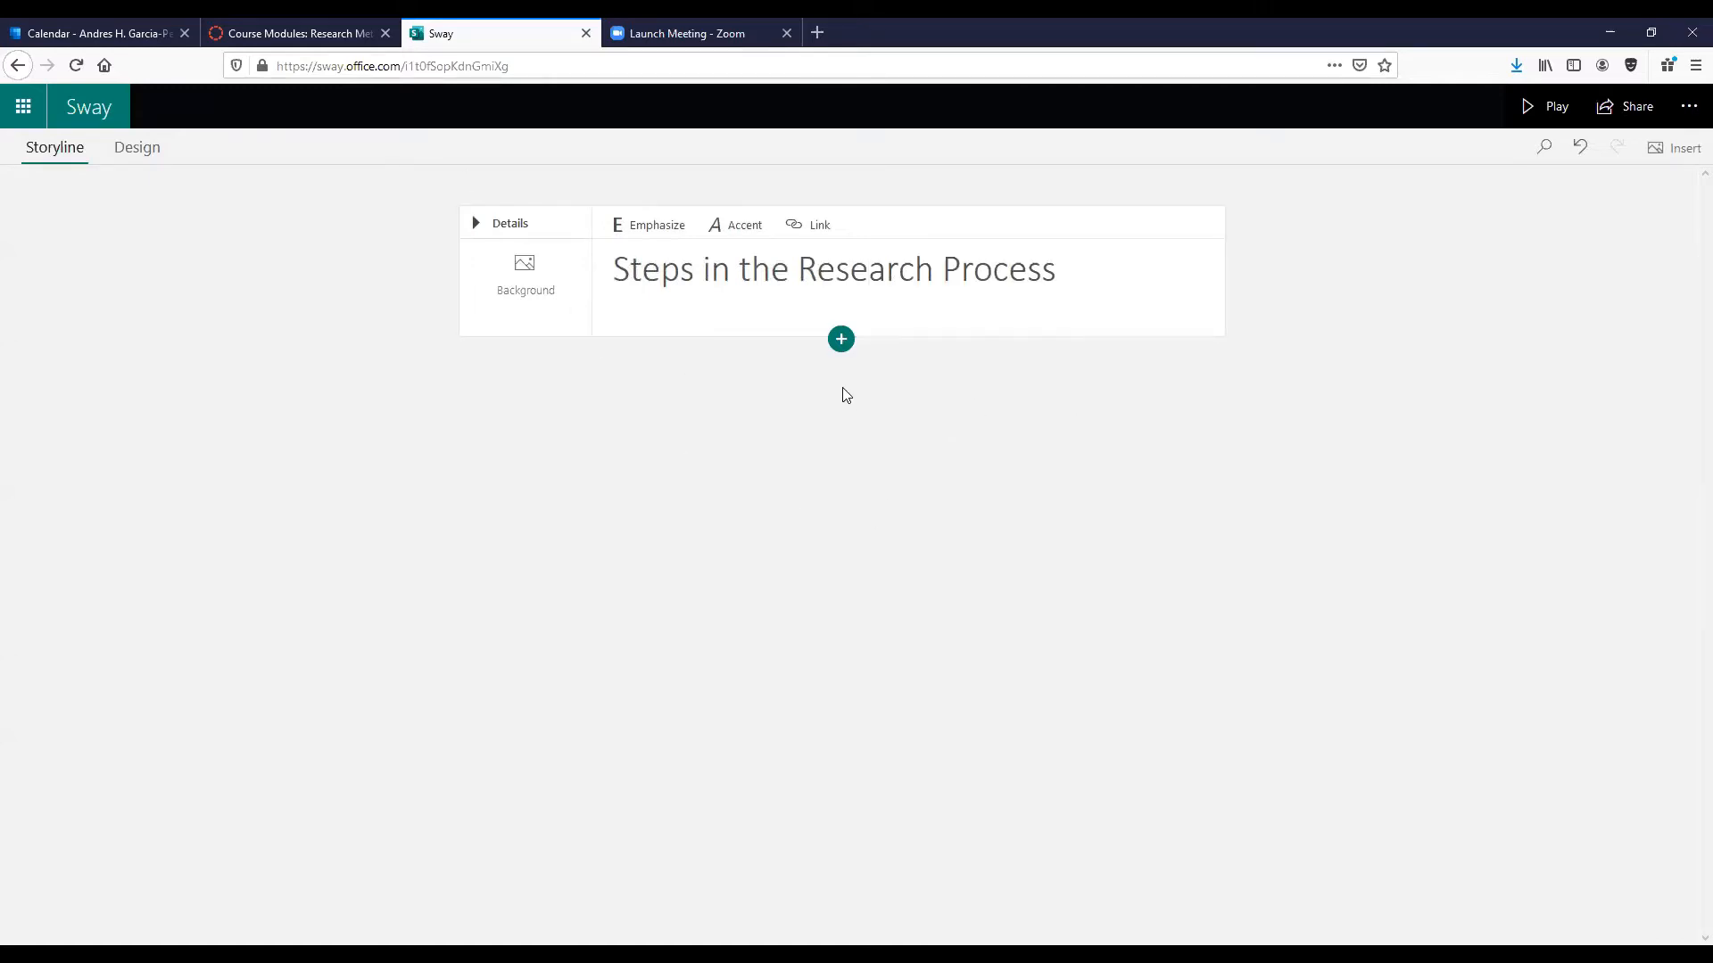
Look through the Text, Media, Group and Suggested card types that can be inserted below the title.
{"action": "left_click", "coordinate": [841, 341]}
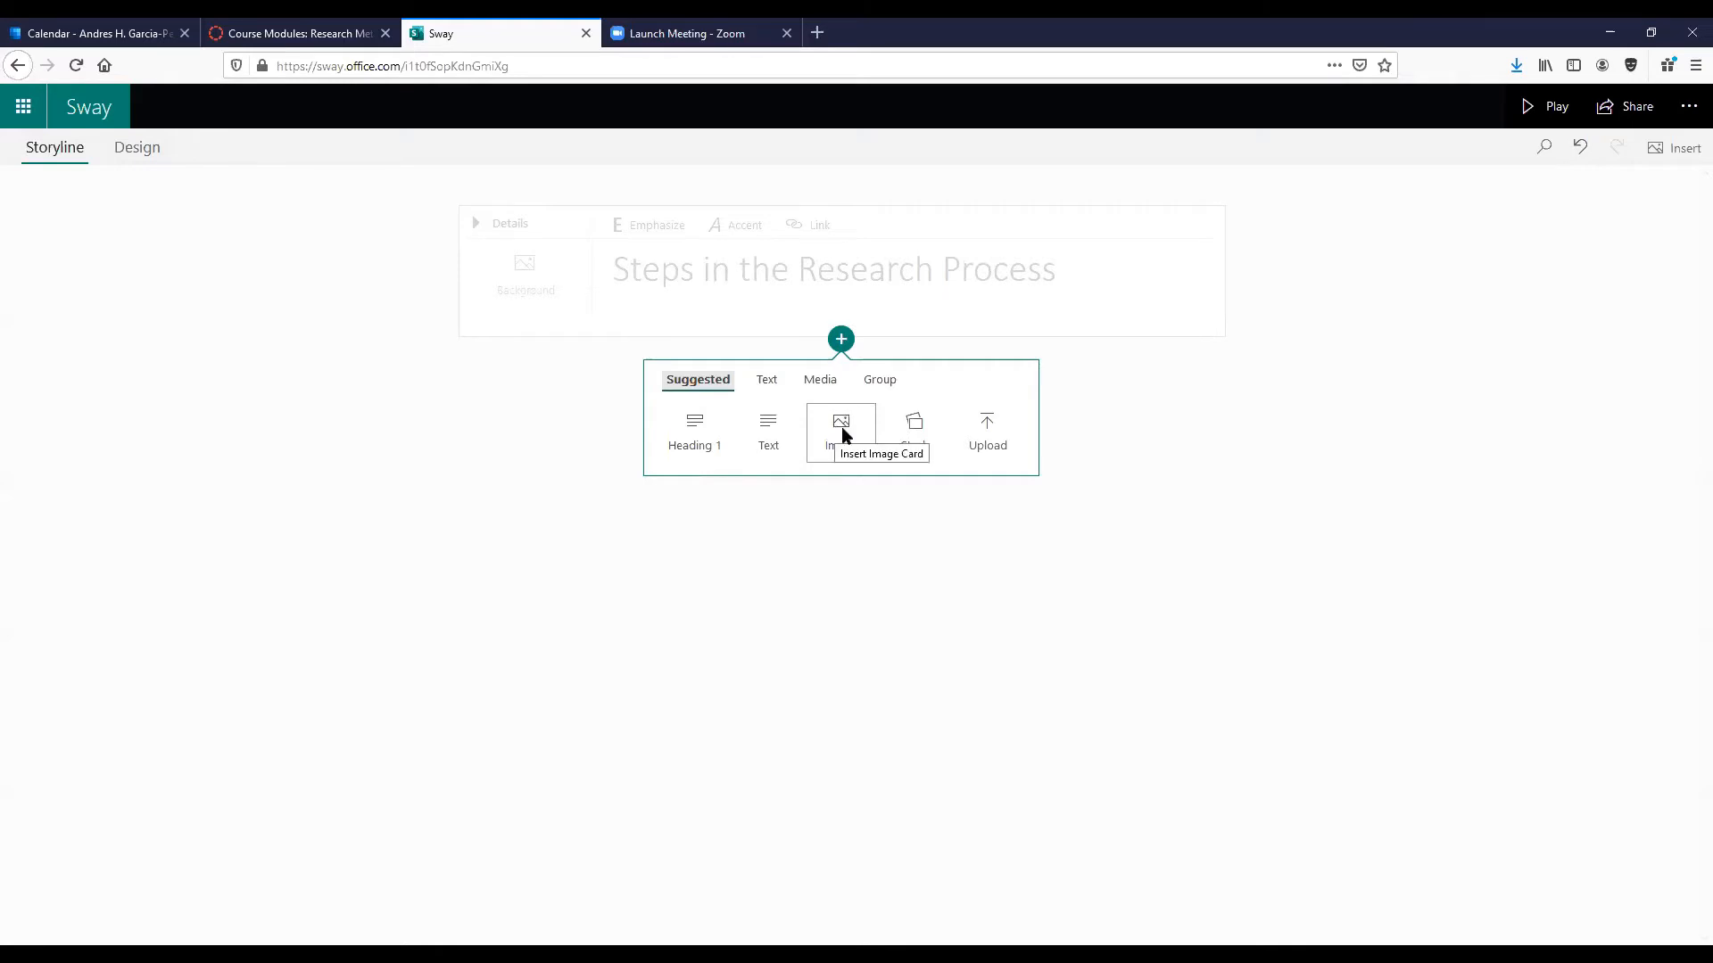
{"action": "left_click", "coordinate": [773, 389]}
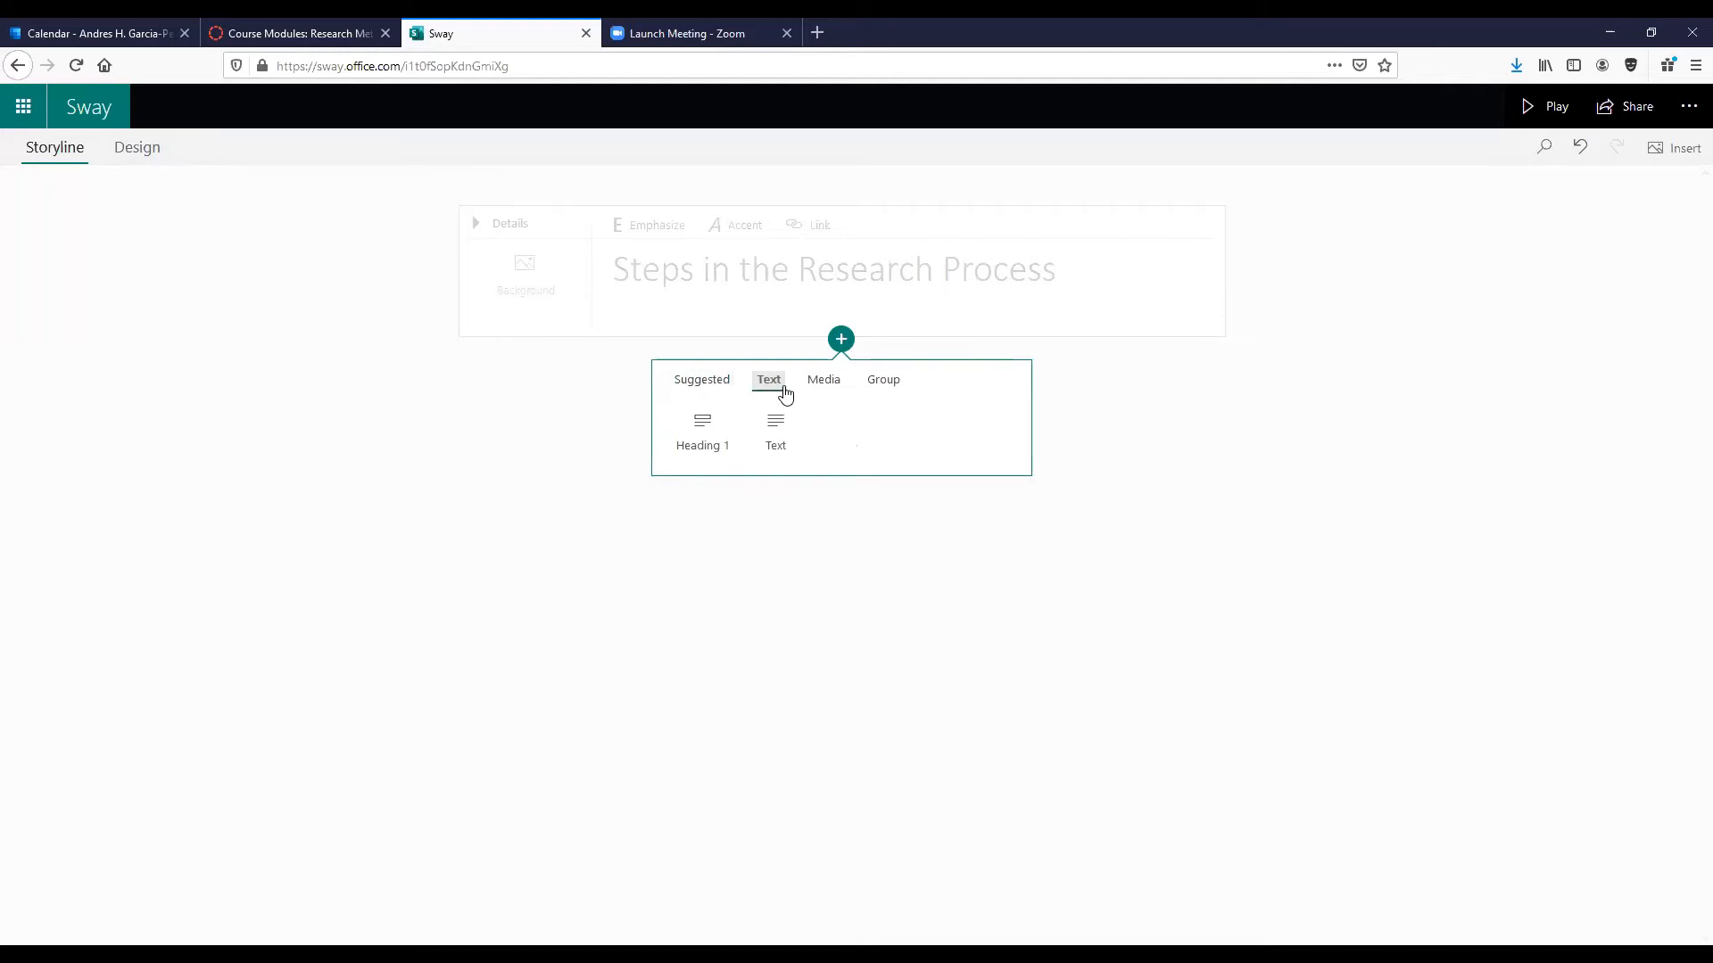
{"action": "left_click", "coordinate": [817, 392]}
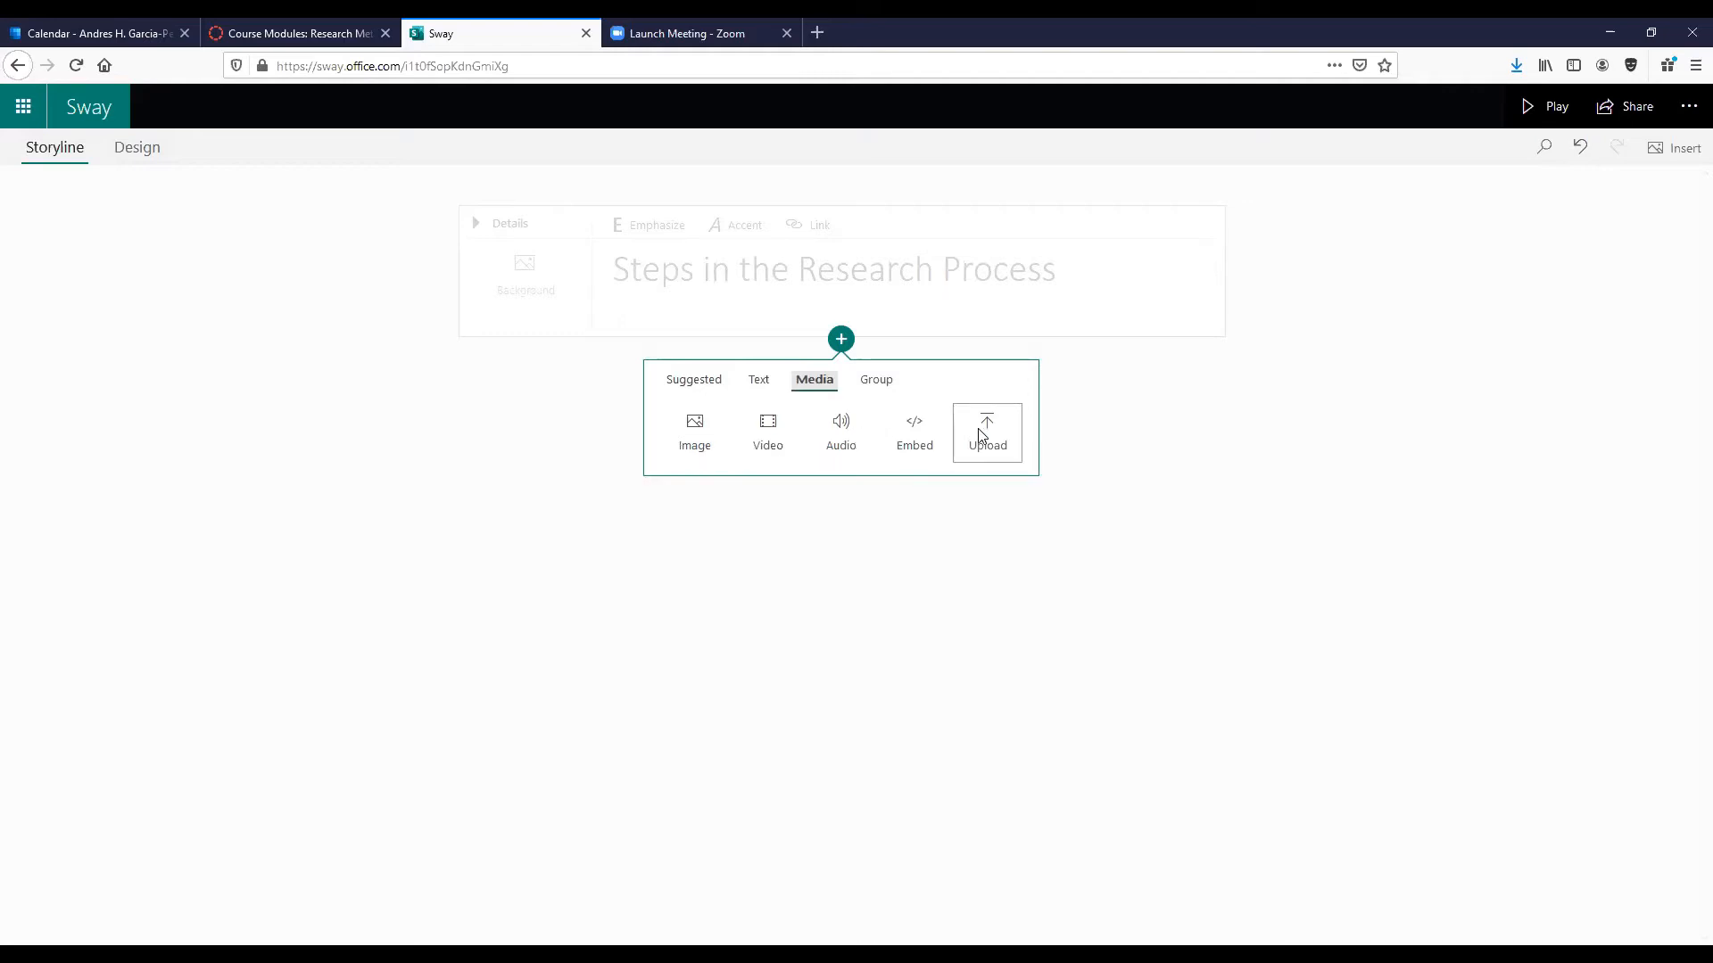
{"action": "left_click", "coordinate": [876, 385]}
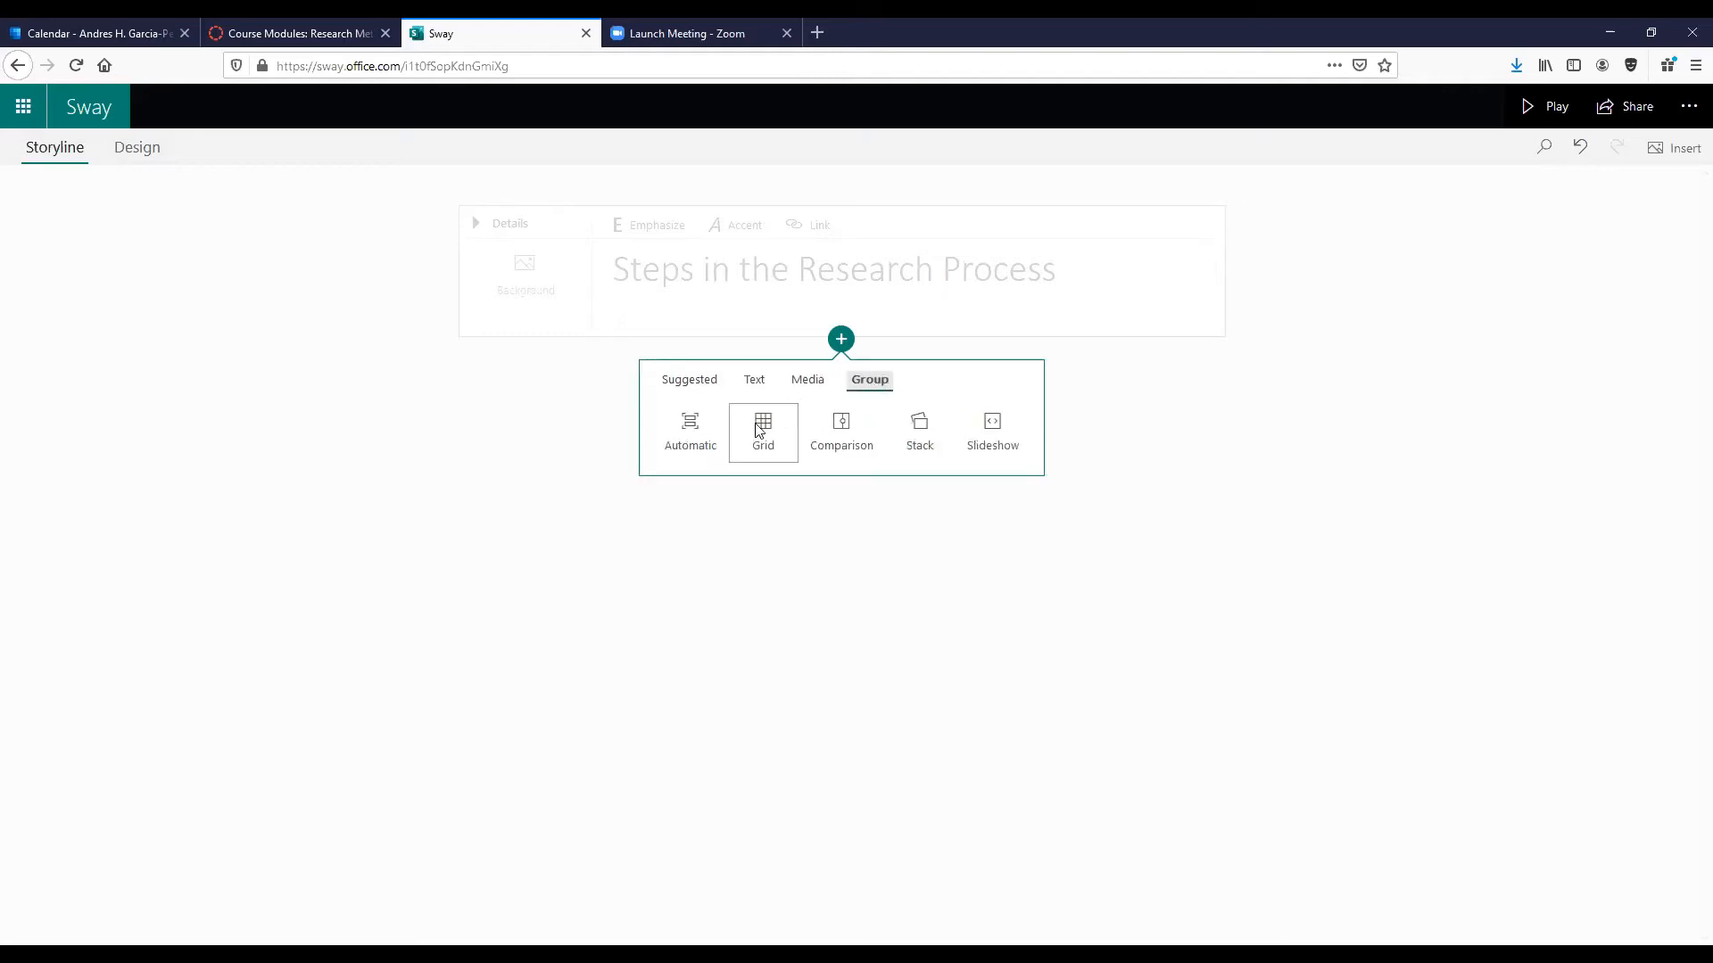
{"action": "left_click", "coordinate": [687, 389]}
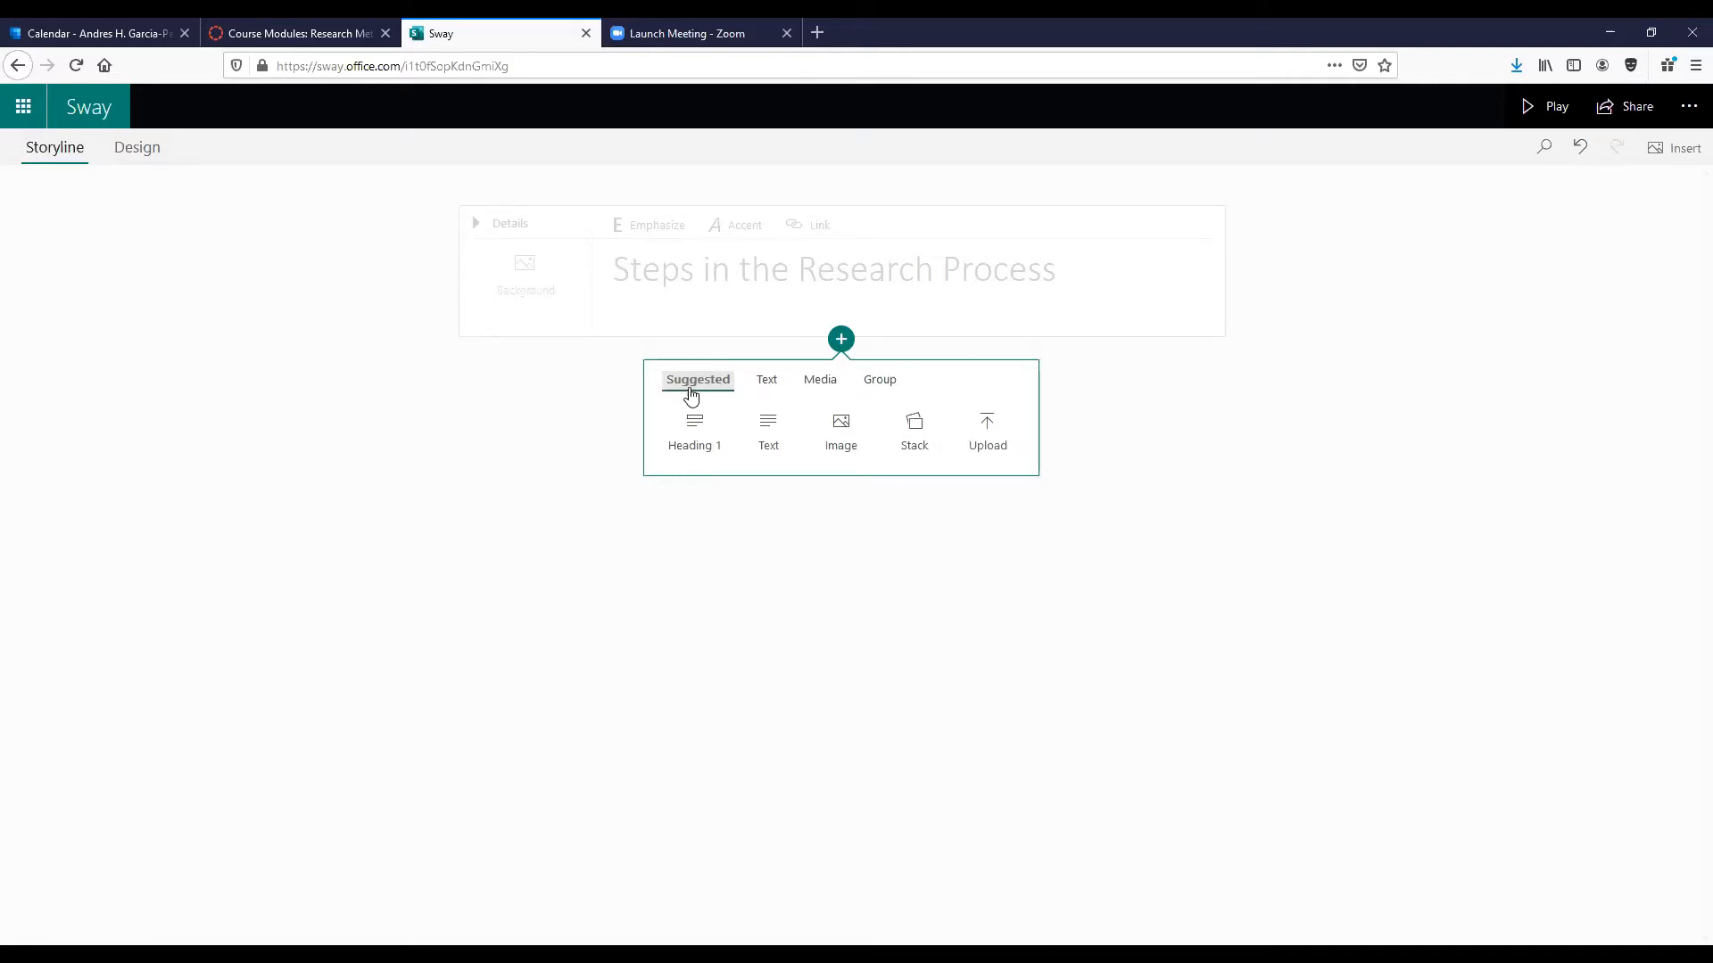
{"action": "left_click", "coordinate": [794, 512]}
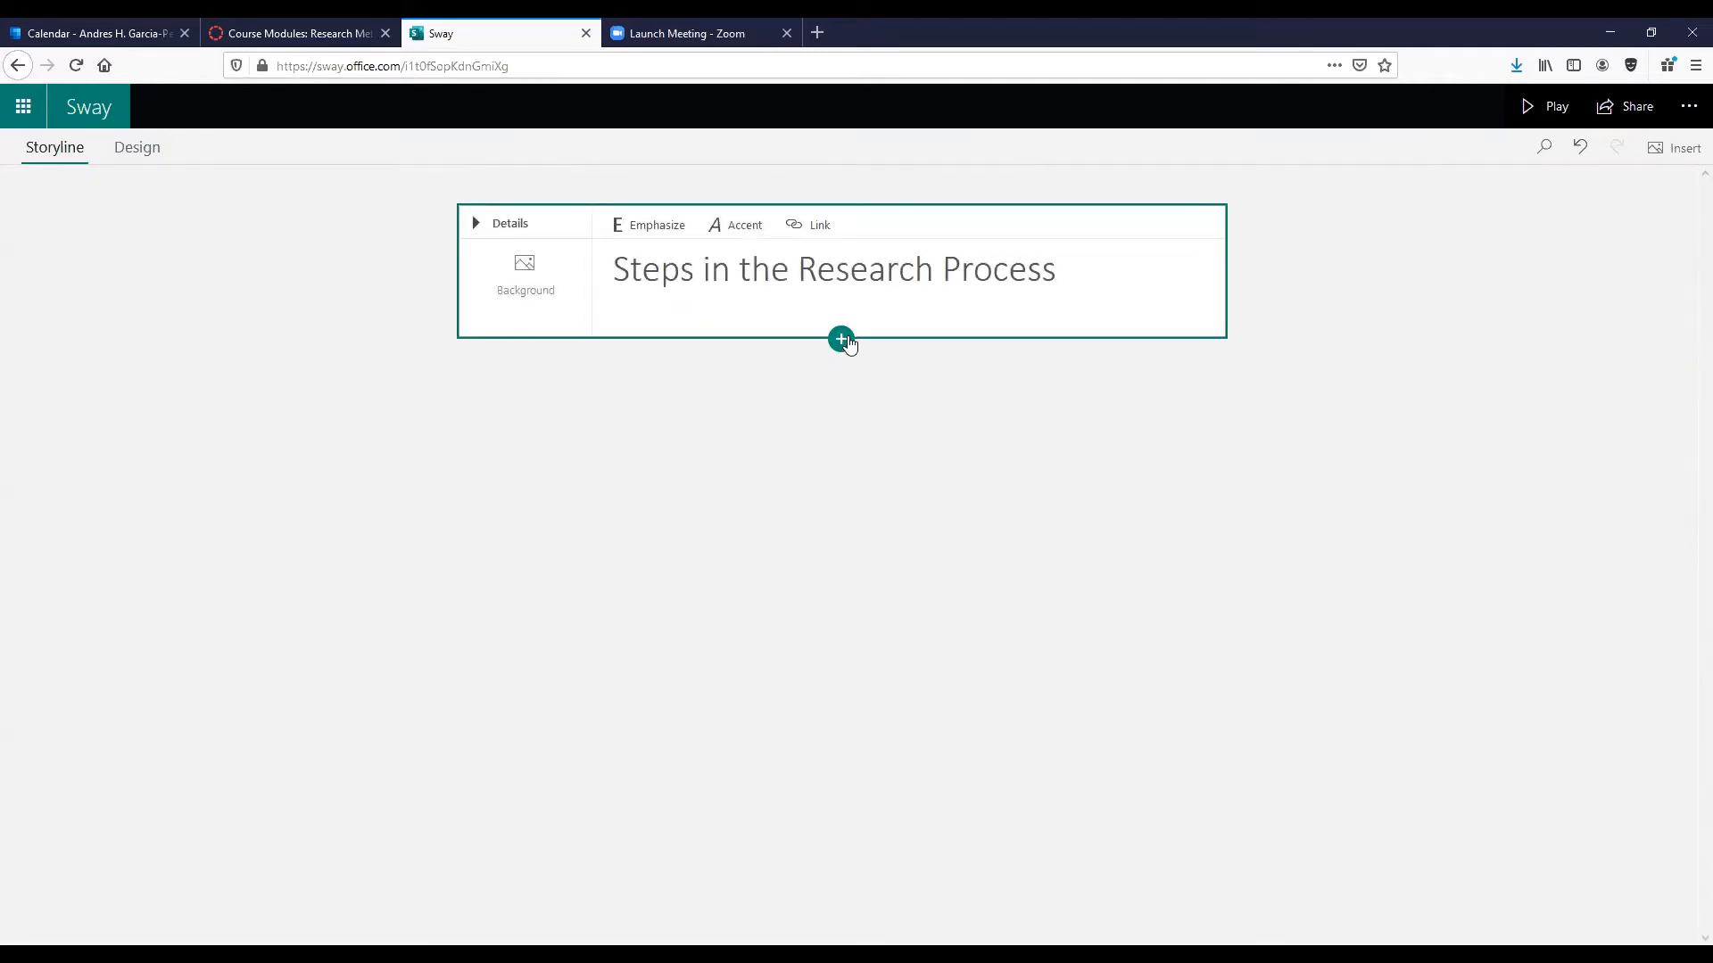
Upload the research methods PowerPoint from the Flash Drive folder in Documents as content below the title card.
{"action": "left_click", "coordinate": [843, 341]}
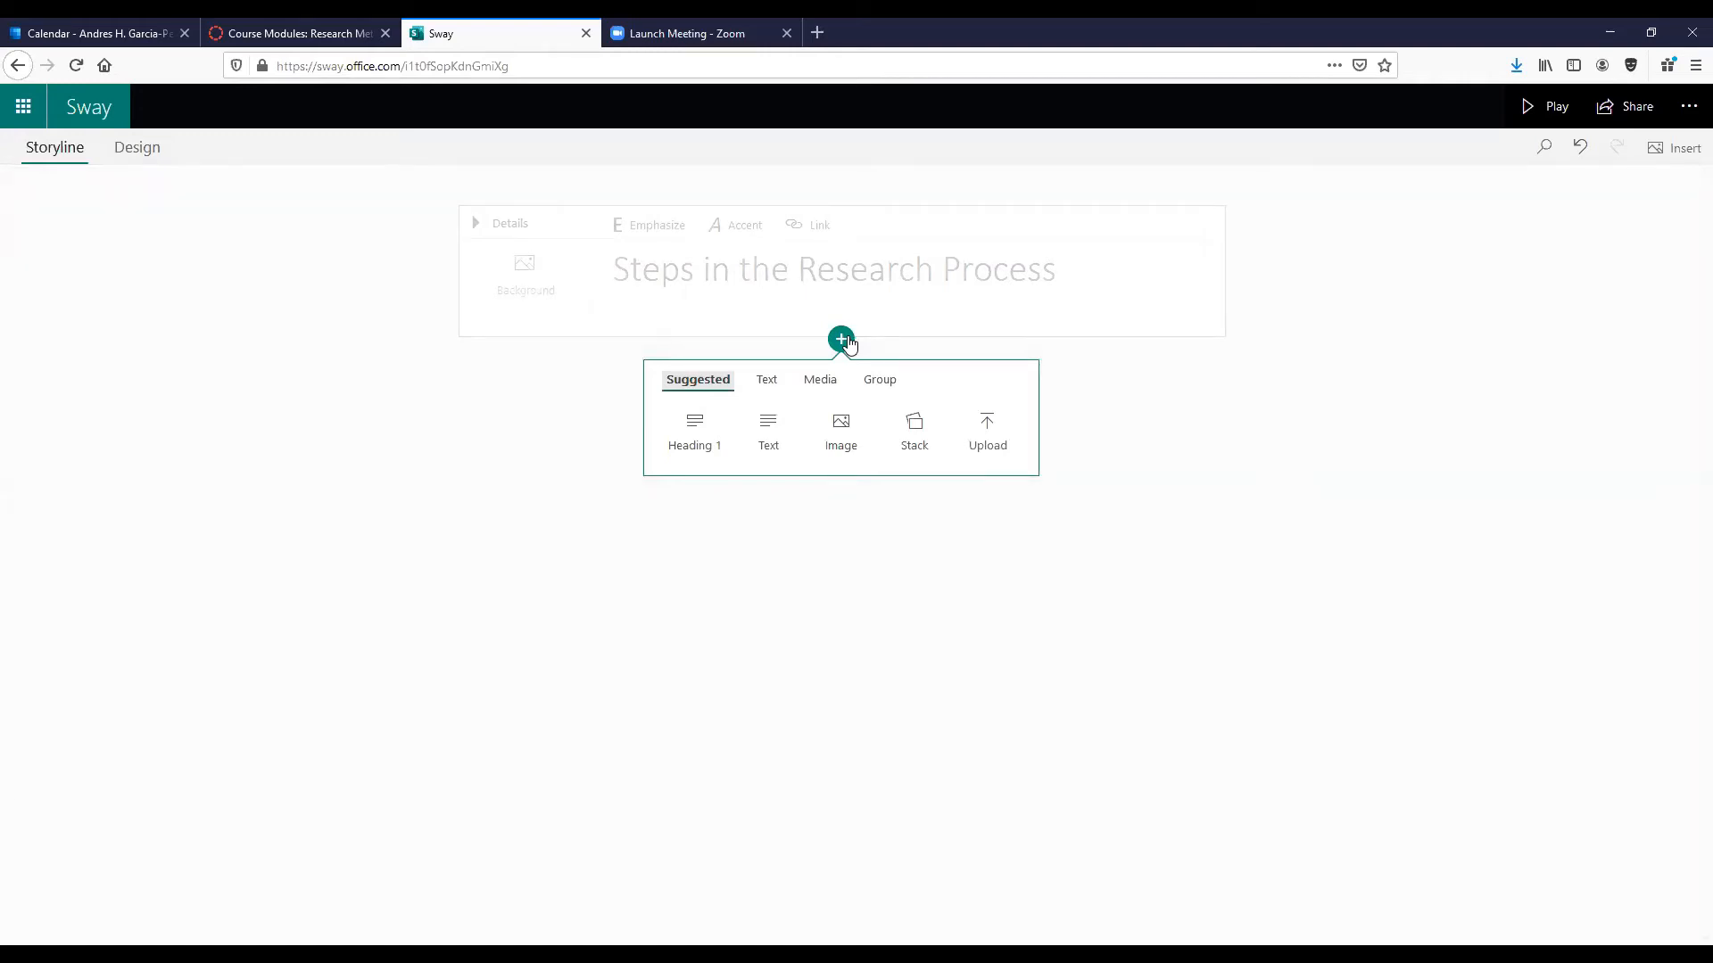
{"action": "left_click", "coordinate": [998, 446]}
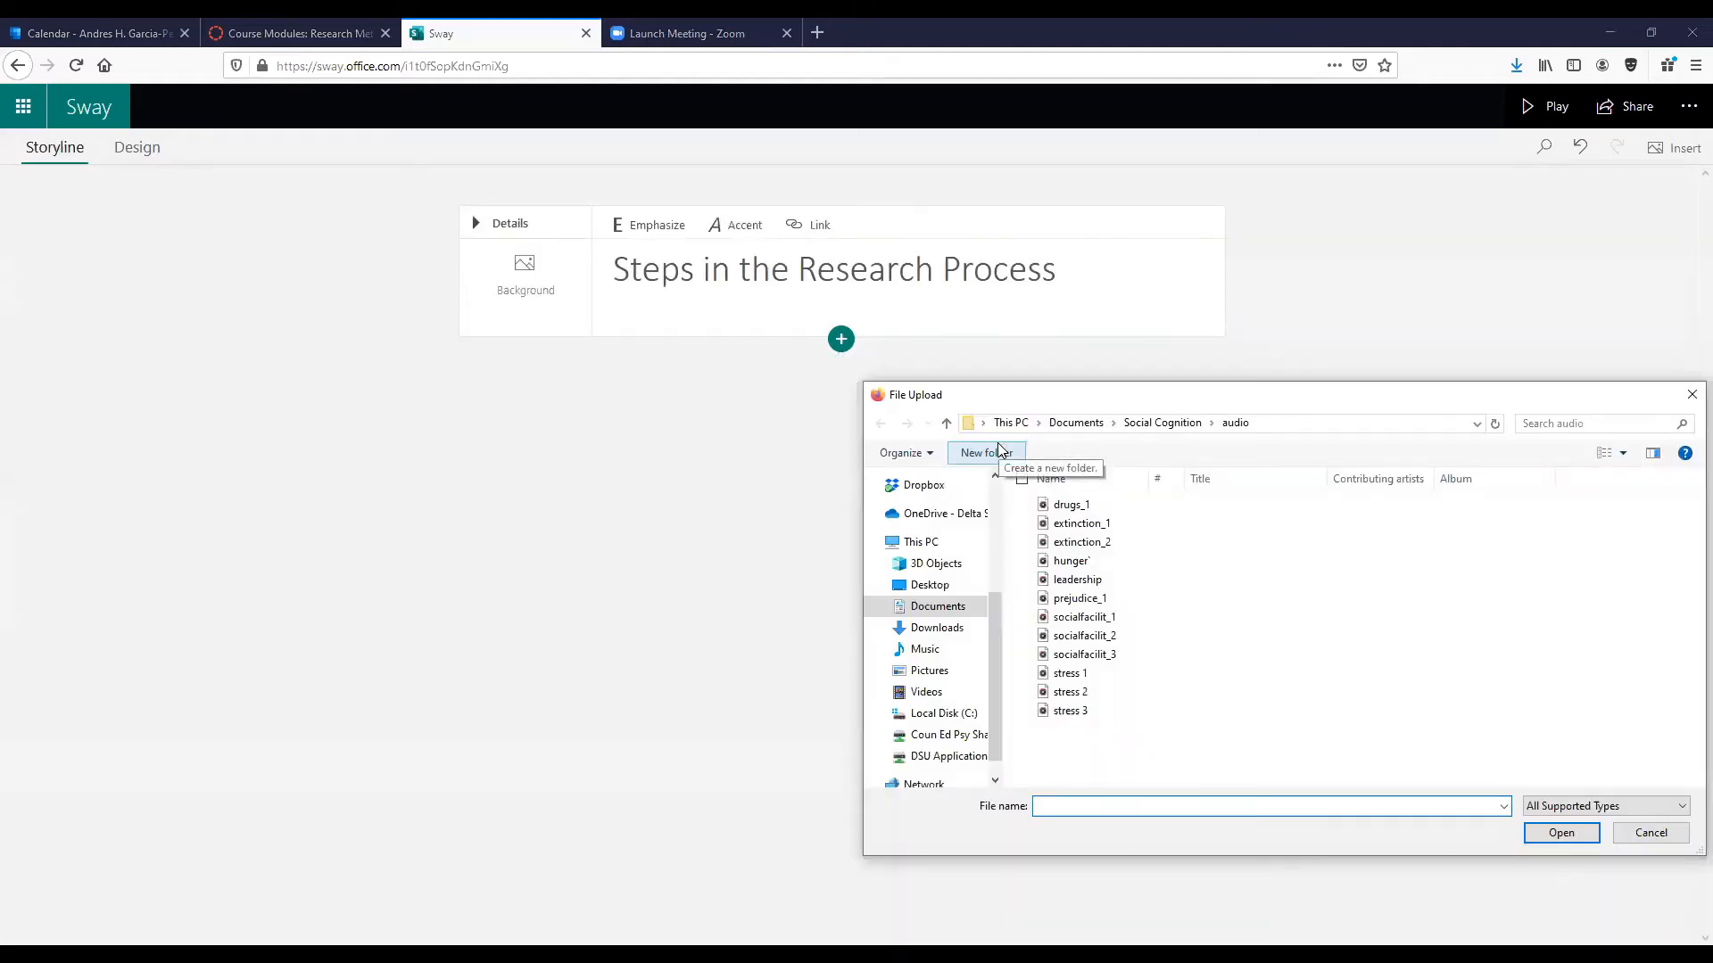
{"action": "left_click", "coordinate": [948, 608]}
{"action": "scroll", "coordinate": [1189, 612], "scroll_direction": "down", "scroll_amount": 3}
{"action": "scroll", "coordinate": [1158, 608], "scroll_direction": "up", "scroll_amount": 10}
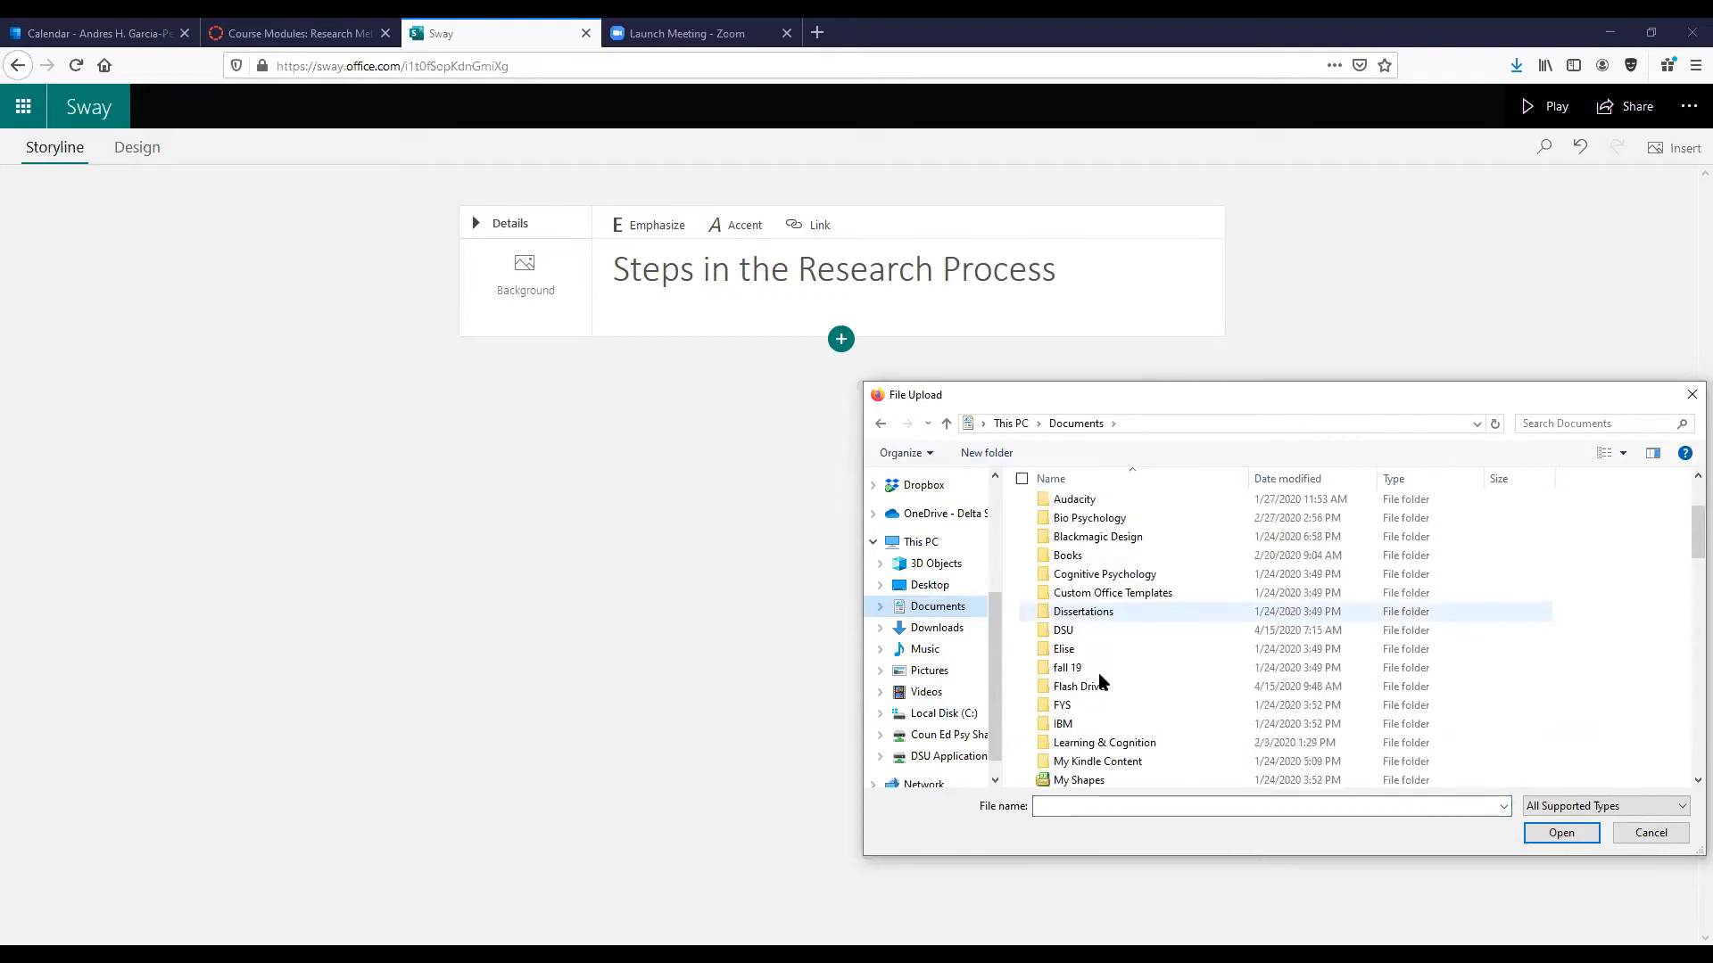
{"action": "double_click", "coordinate": [1079, 686]}
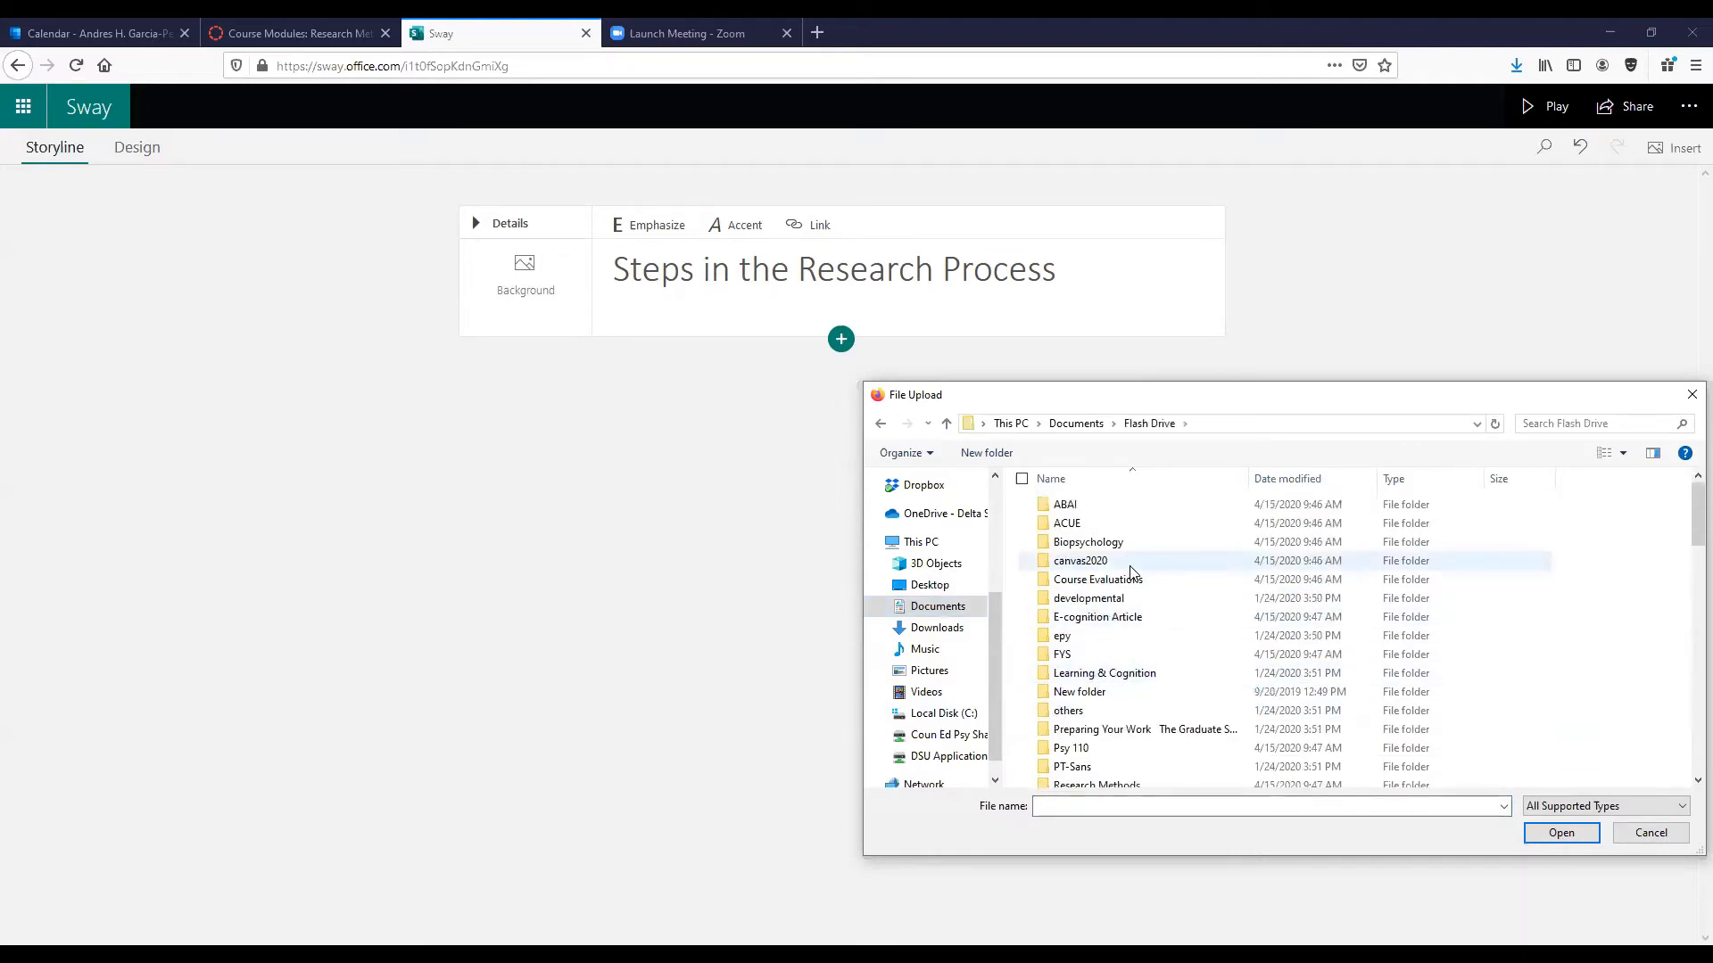
{"action": "scroll", "coordinate": [1131, 572], "scroll_direction": "down", "scroll_amount": 4}
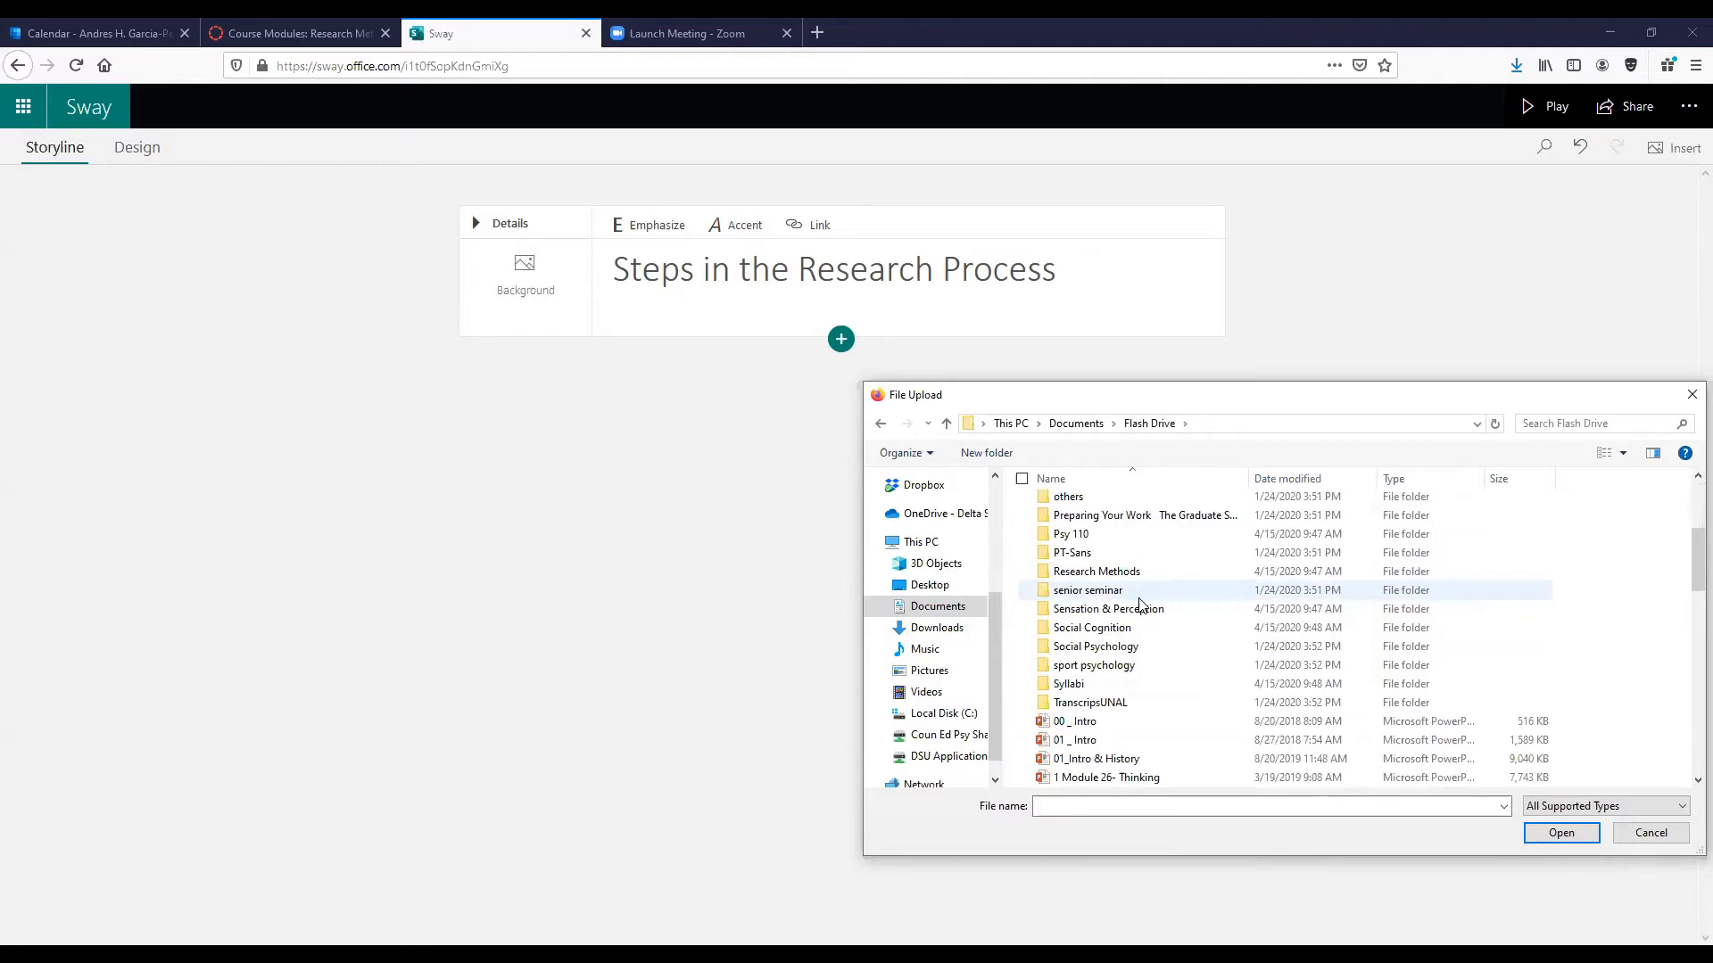
{"action": "scroll", "coordinate": [1139, 605], "scroll_direction": "down", "scroll_amount": 2}
{"action": "scroll", "coordinate": [1139, 606], "scroll_direction": "down", "scroll_amount": 1}
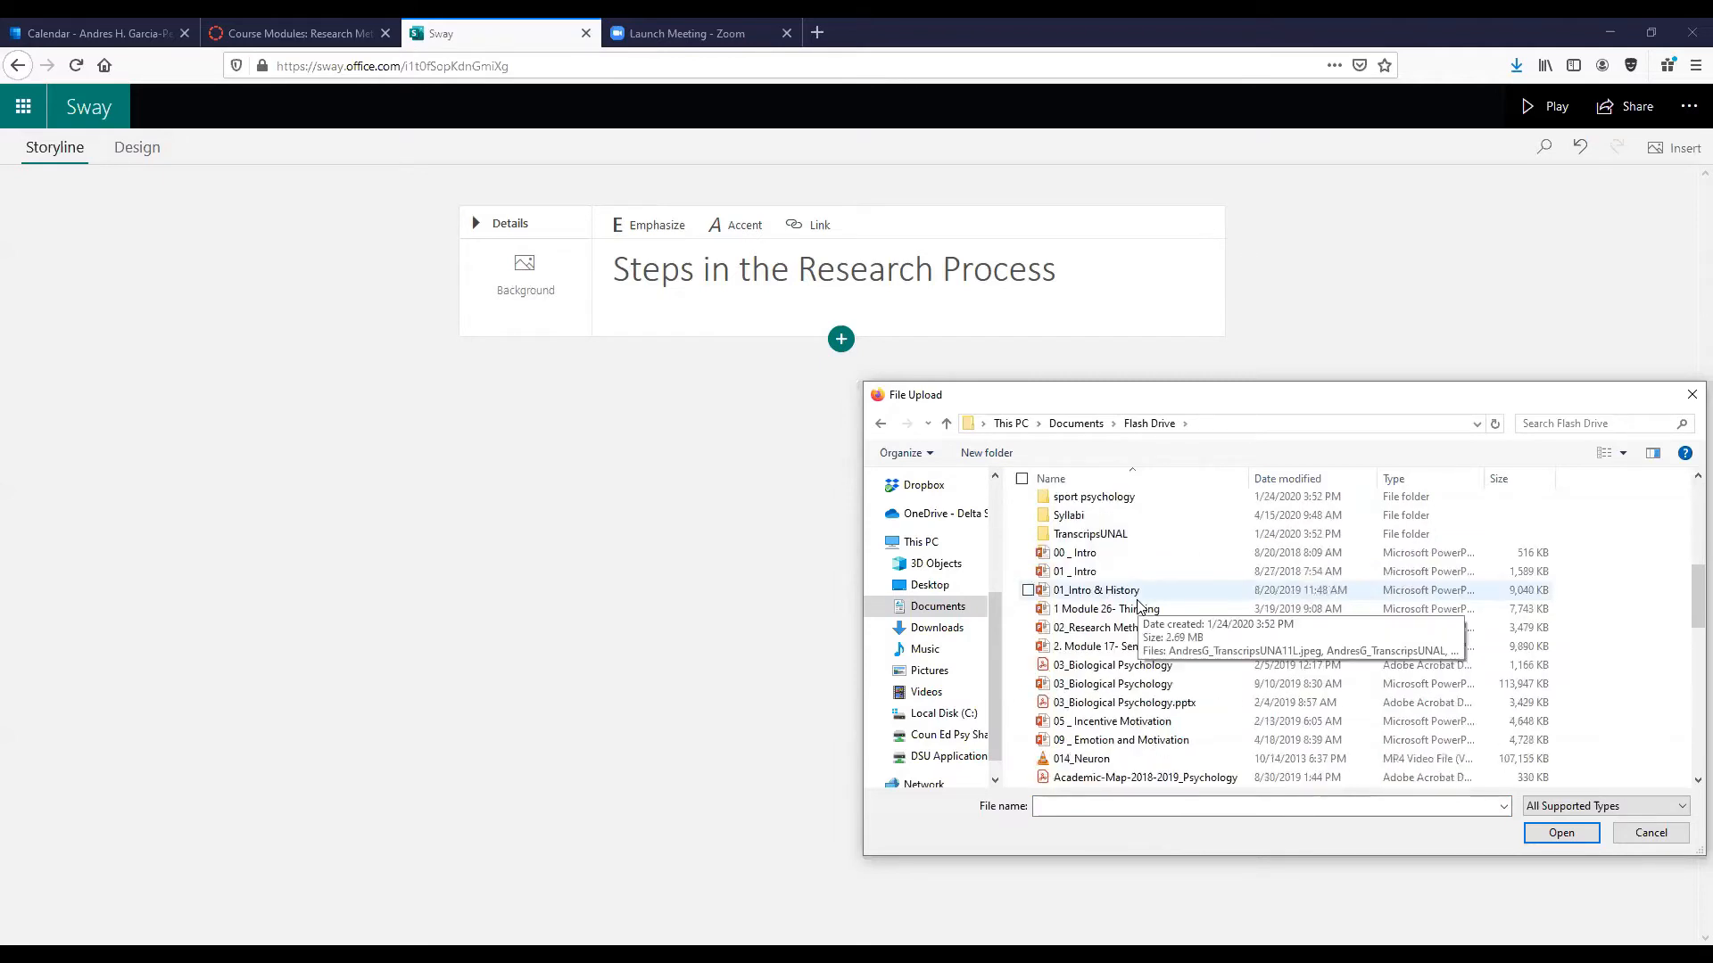
{"action": "left_click", "coordinate": [1188, 740]}
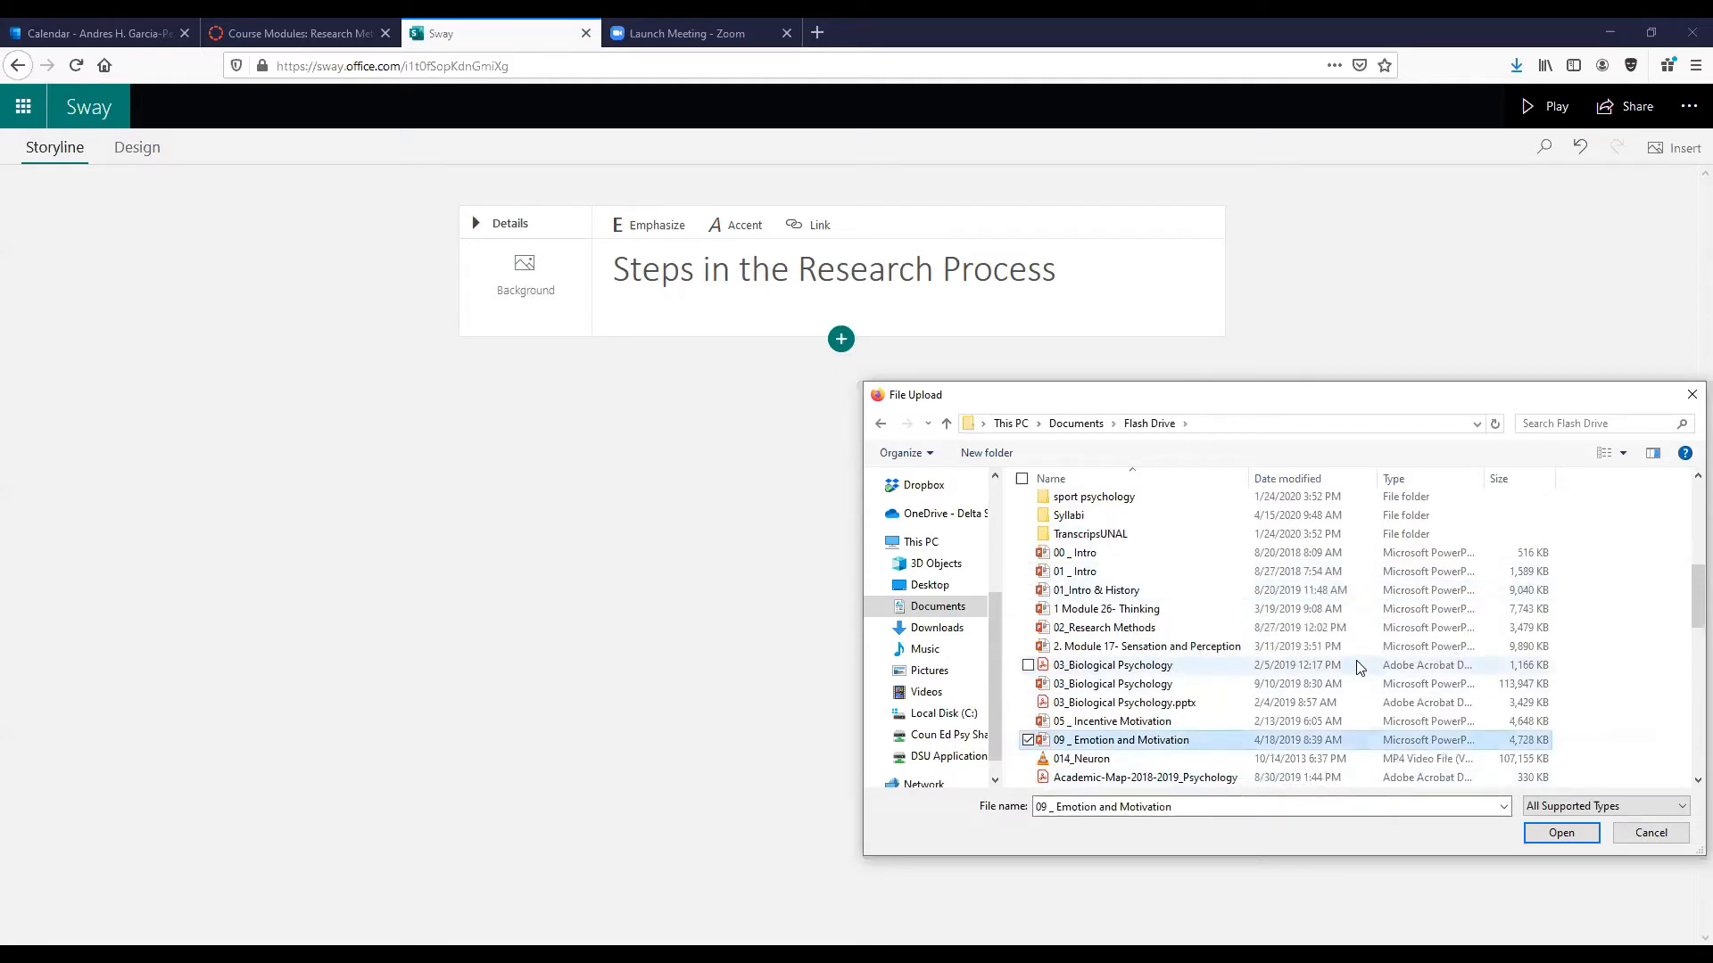
{"action": "double_click", "coordinate": [1172, 741]}
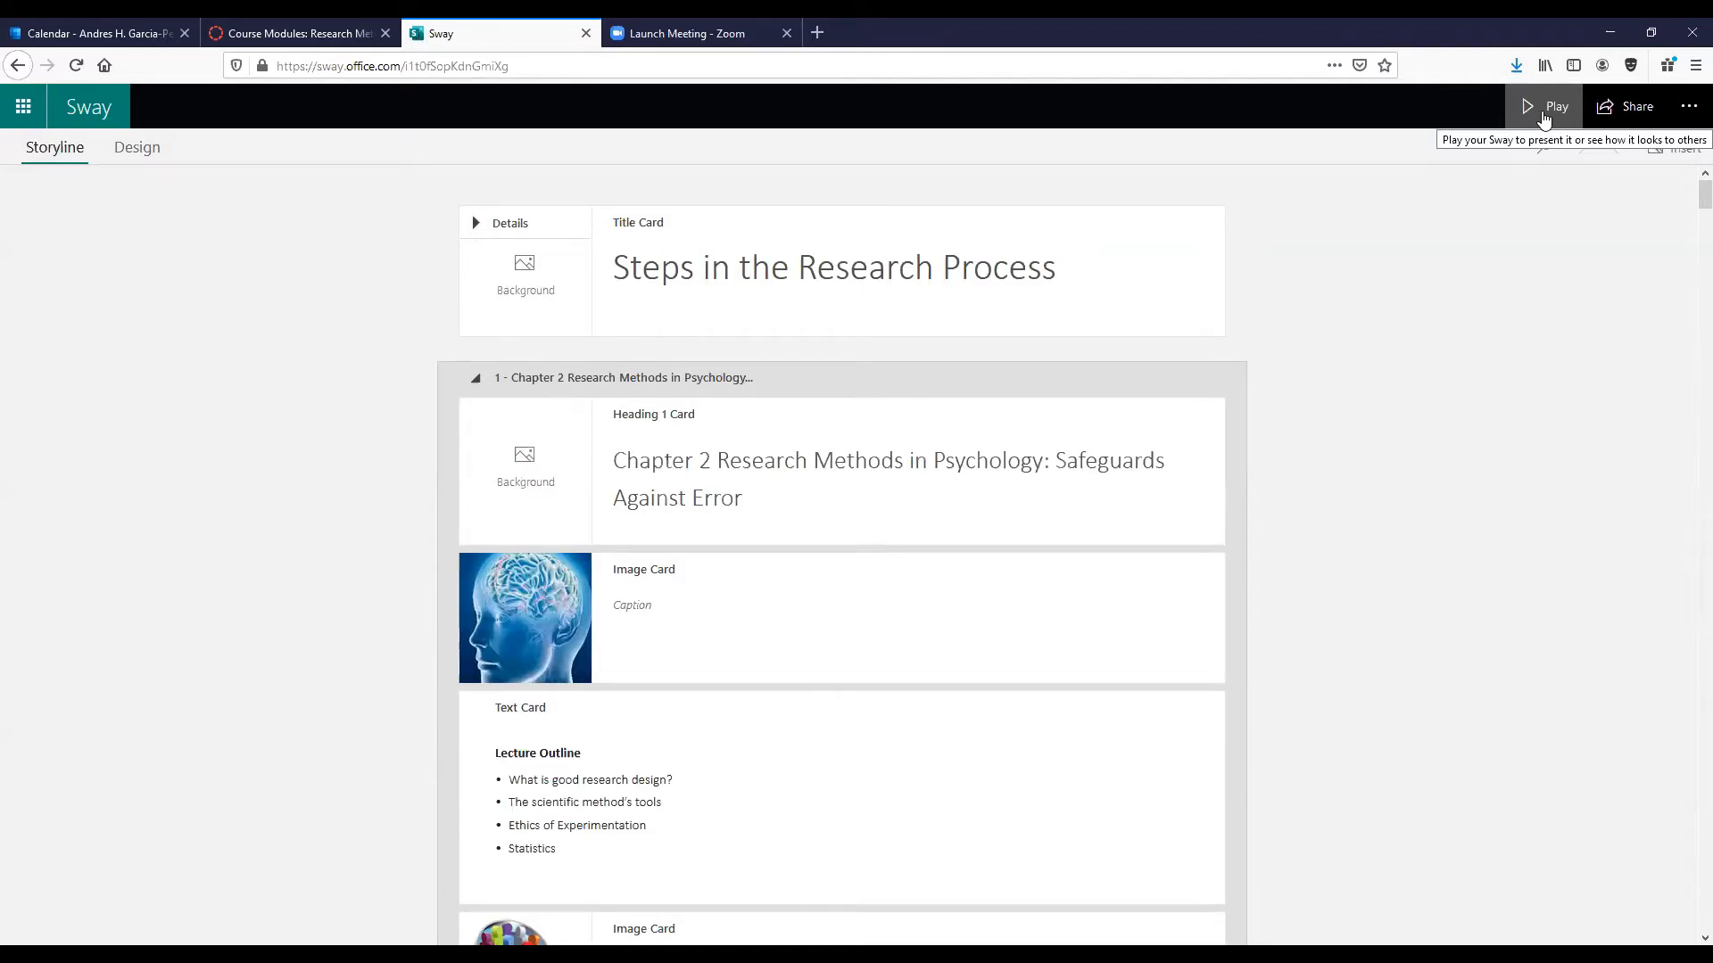
Play the Sway to check how the imported text and images are laid out for viewers, and return to editing.
{"action": "left_click", "coordinate": [1544, 118]}
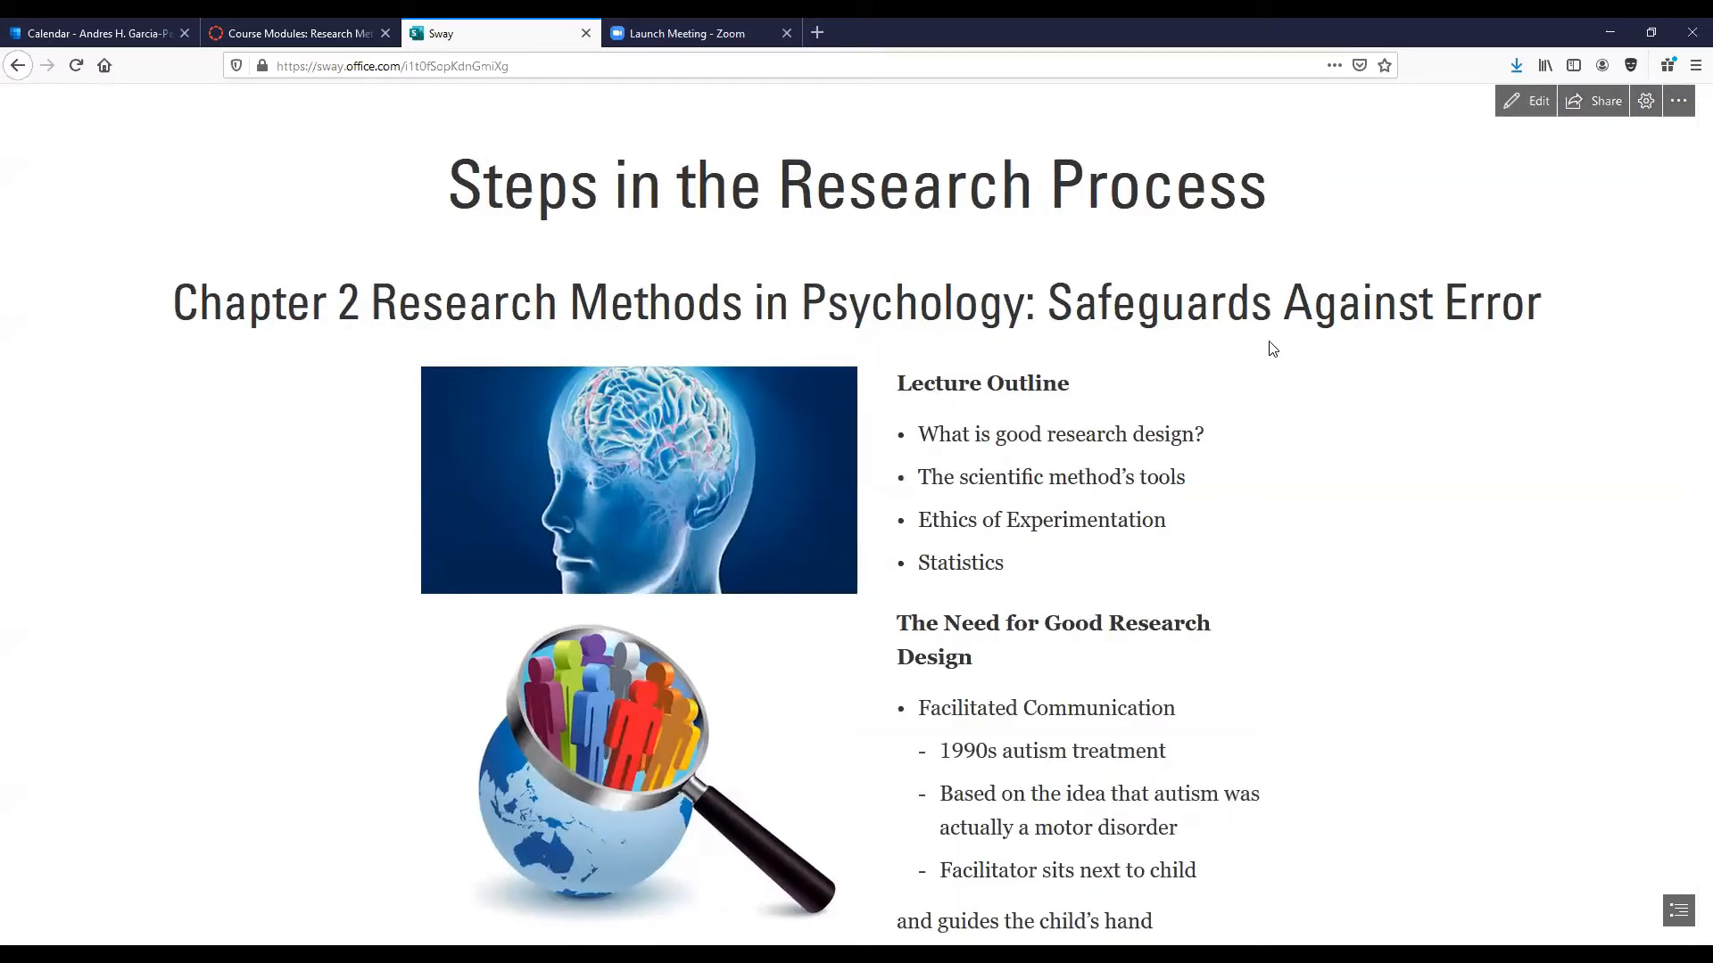
{"action": "scroll", "coordinate": [1233, 341], "scroll_direction": "down", "scroll_amount": 5}
{"action": "scroll", "coordinate": [1234, 343], "scroll_direction": "down", "scroll_amount": 9}
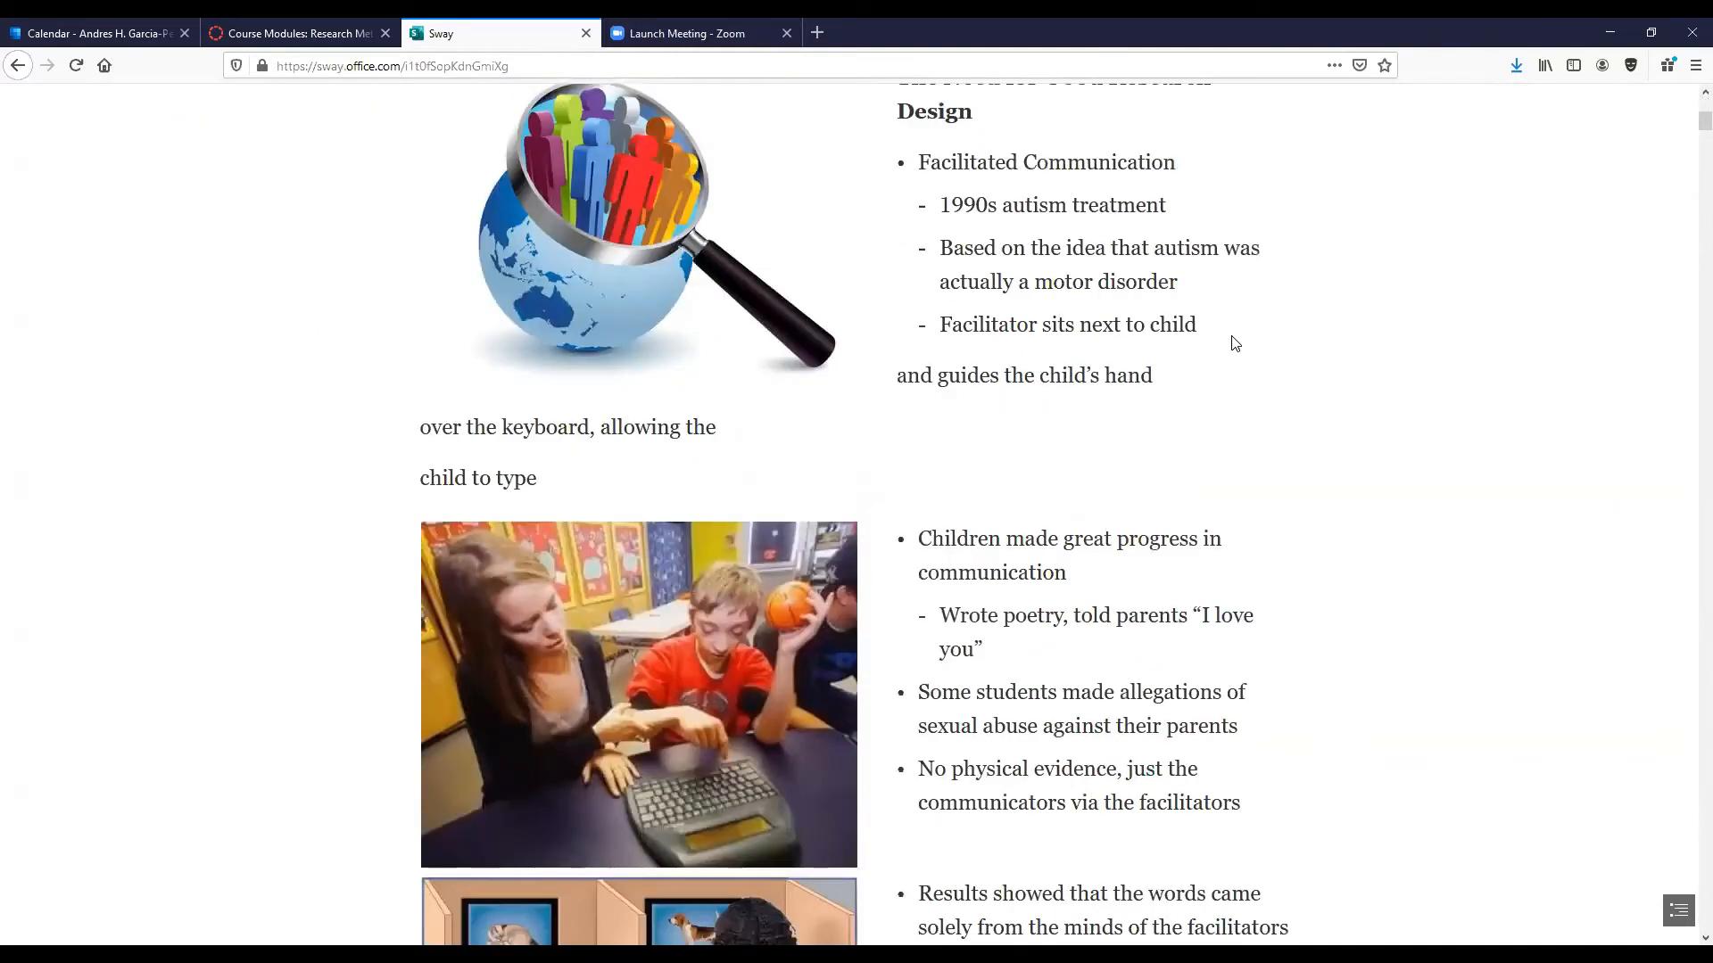
{"action": "scroll", "coordinate": [1233, 339], "scroll_direction": "down", "scroll_amount": 15}
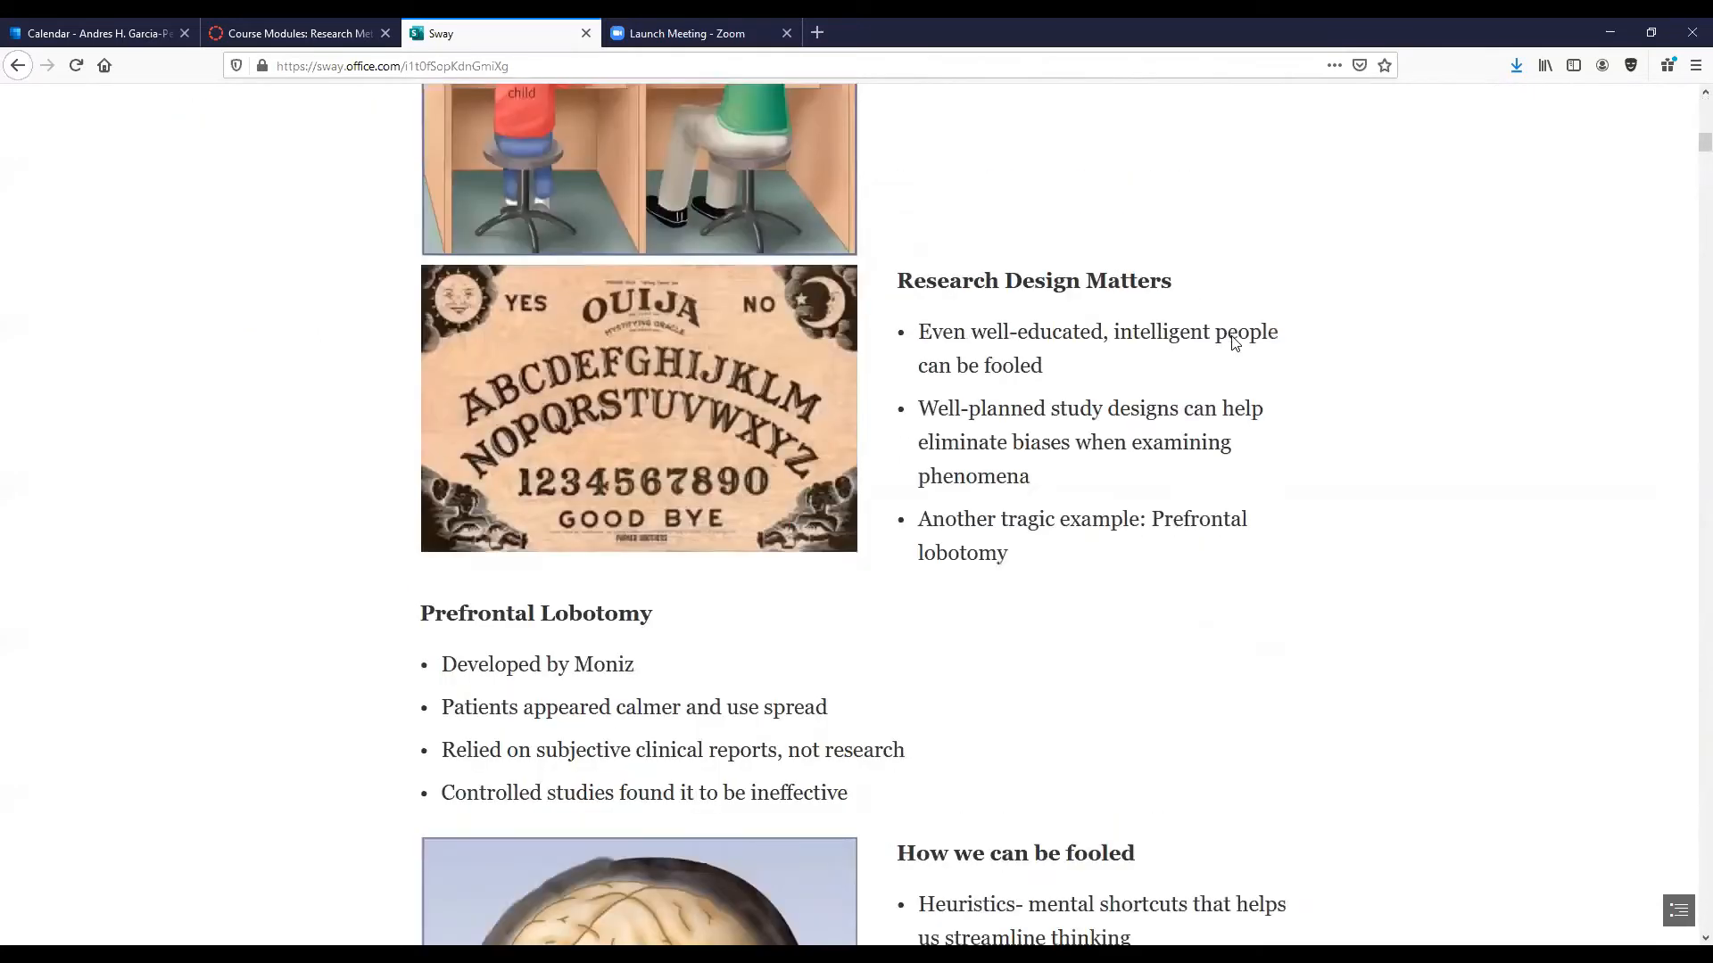
{"action": "scroll", "coordinate": [1234, 344], "scroll_direction": "down", "scroll_amount": 13}
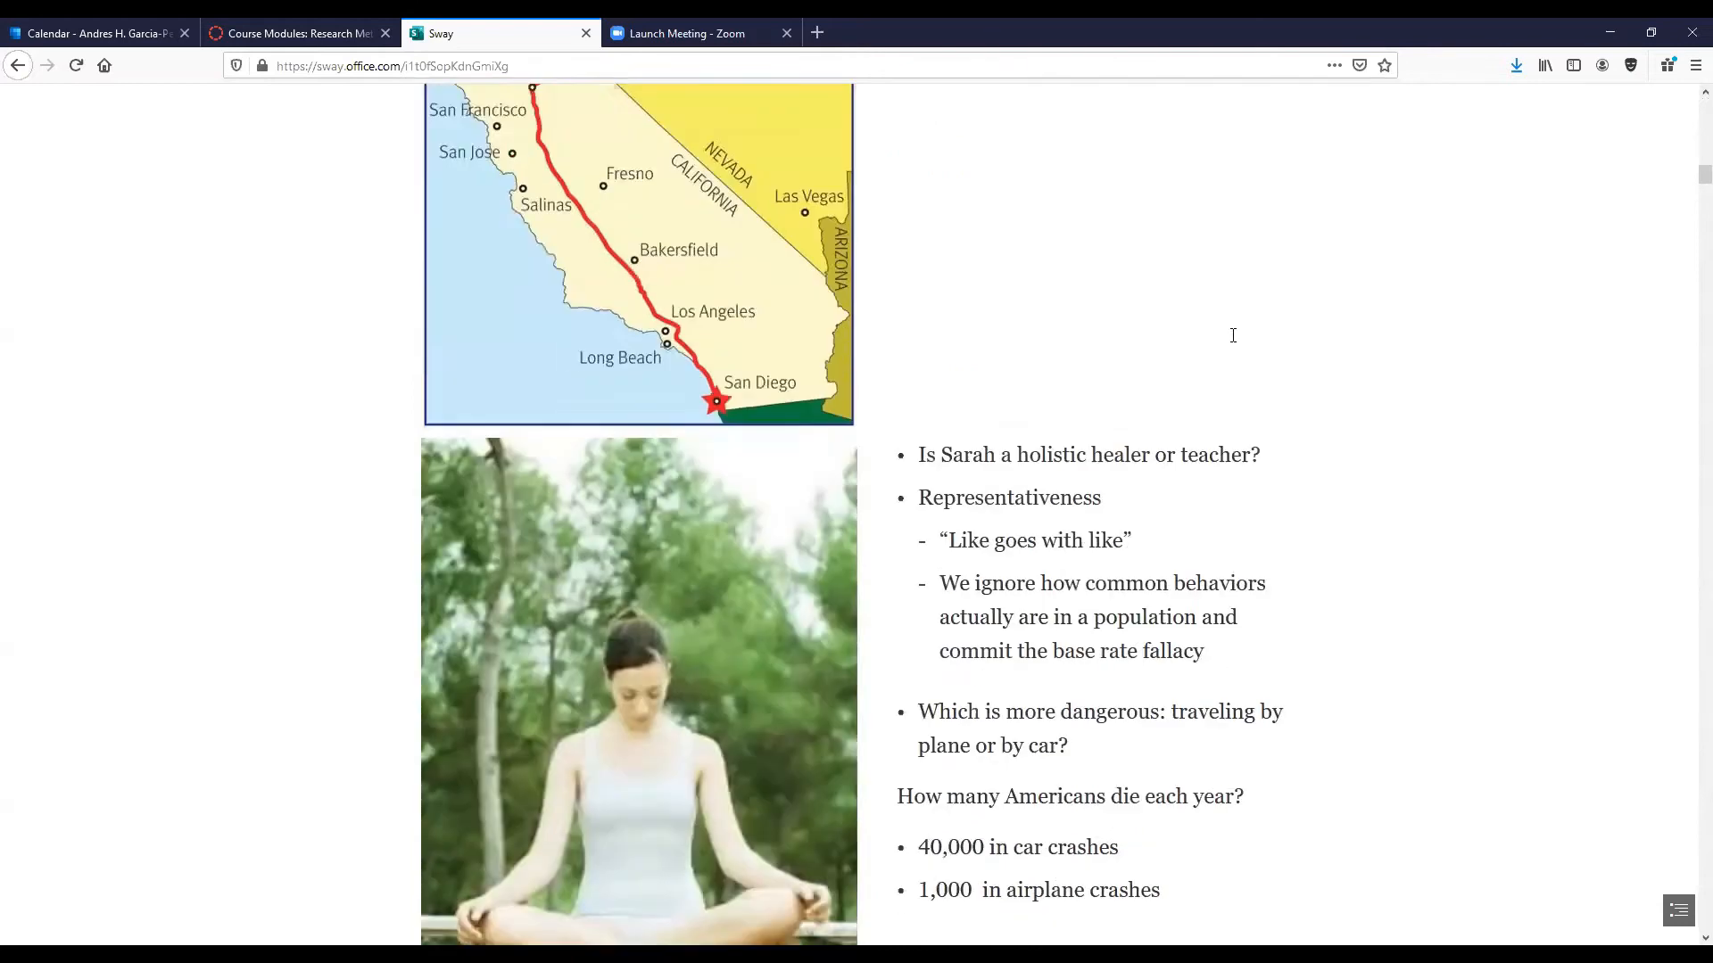
{"action": "scroll", "coordinate": [1234, 339], "scroll_direction": "down", "scroll_amount": 9}
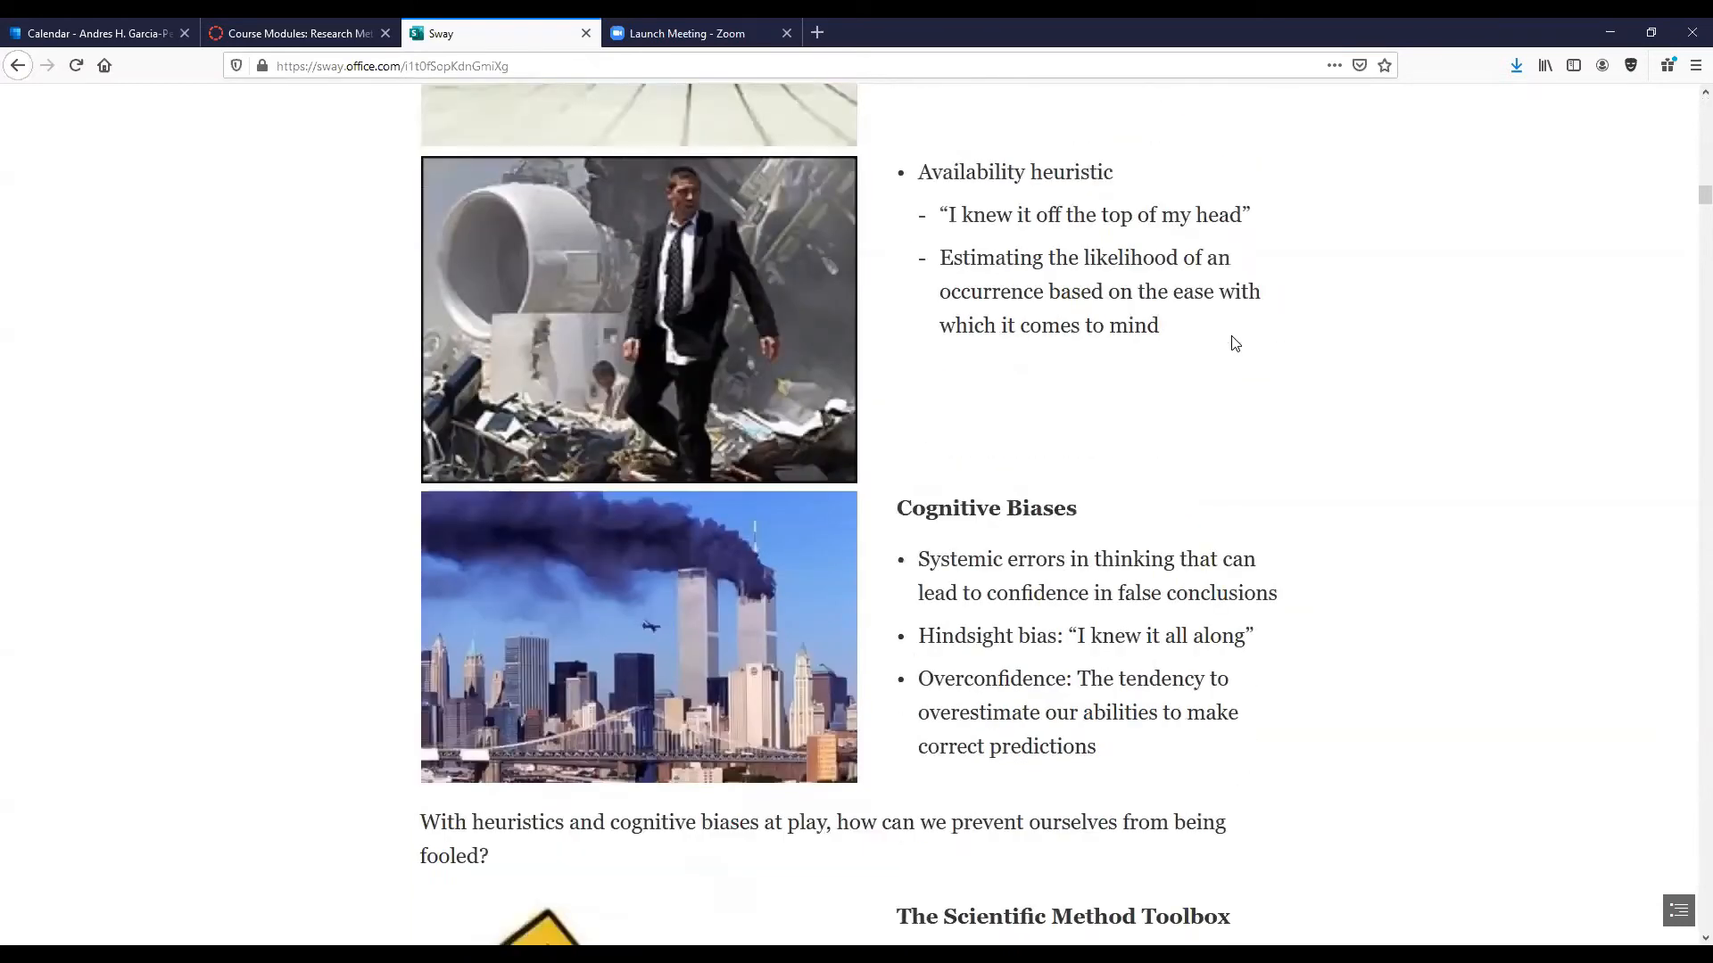
{"action": "scroll", "coordinate": [1235, 343], "scroll_direction": "down", "scroll_amount": 16}
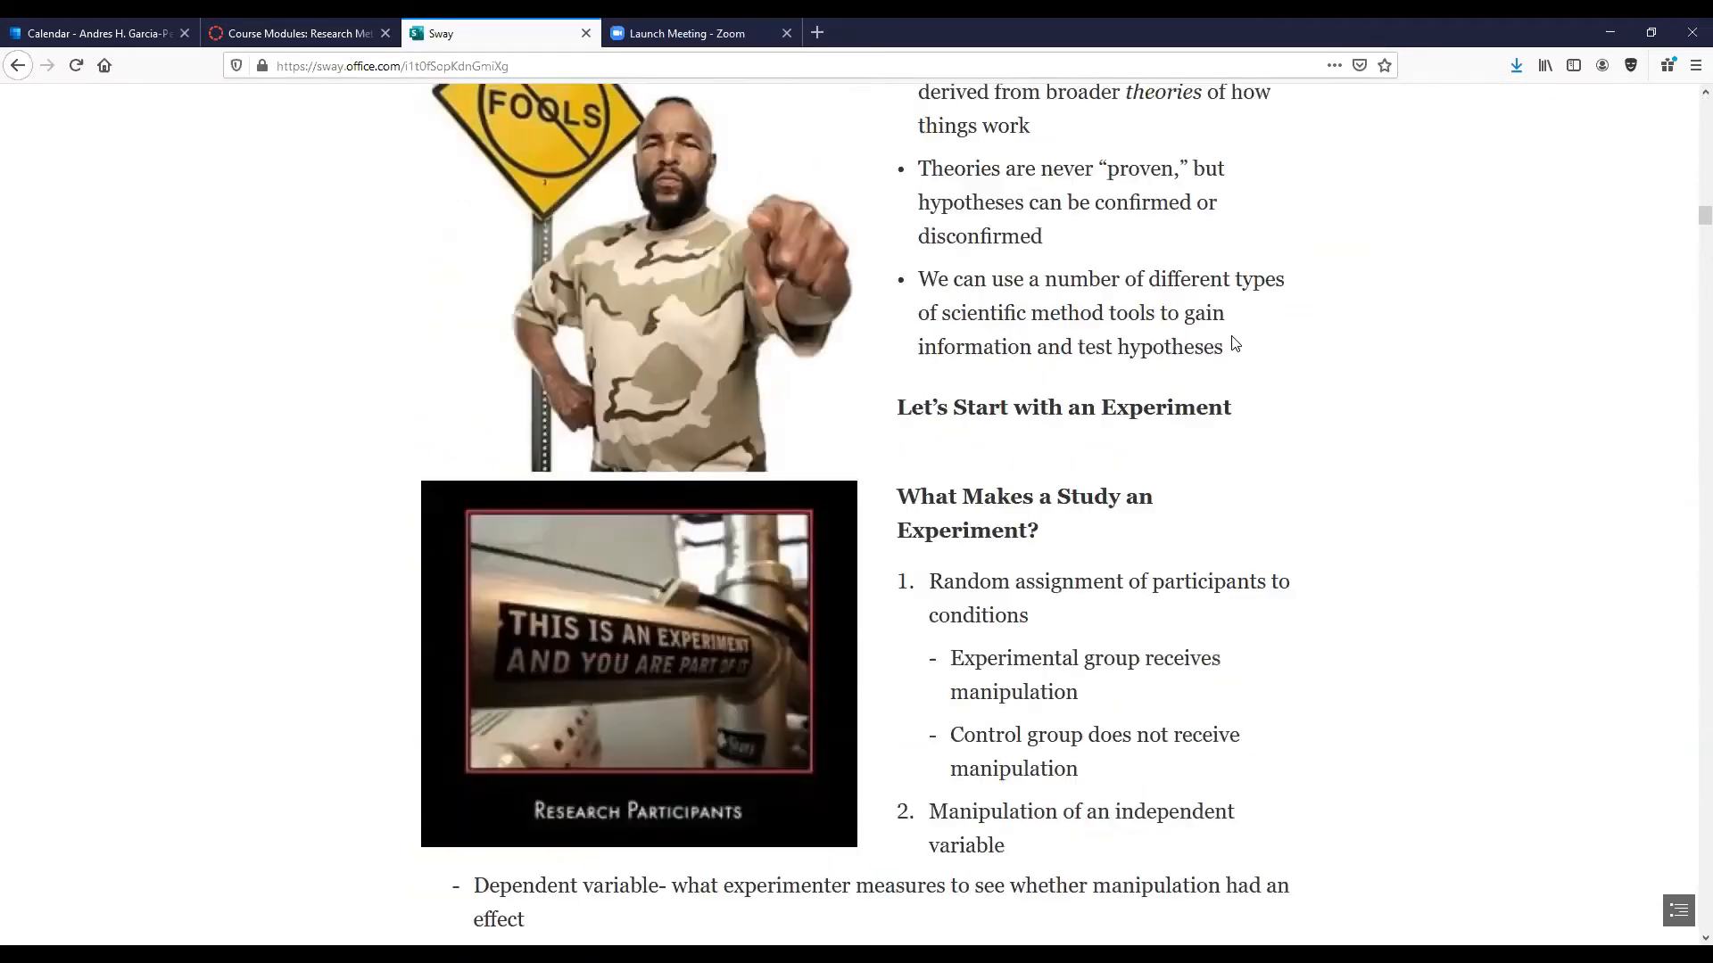
{"action": "scroll", "coordinate": [1234, 343], "scroll_direction": "down", "scroll_amount": 20}
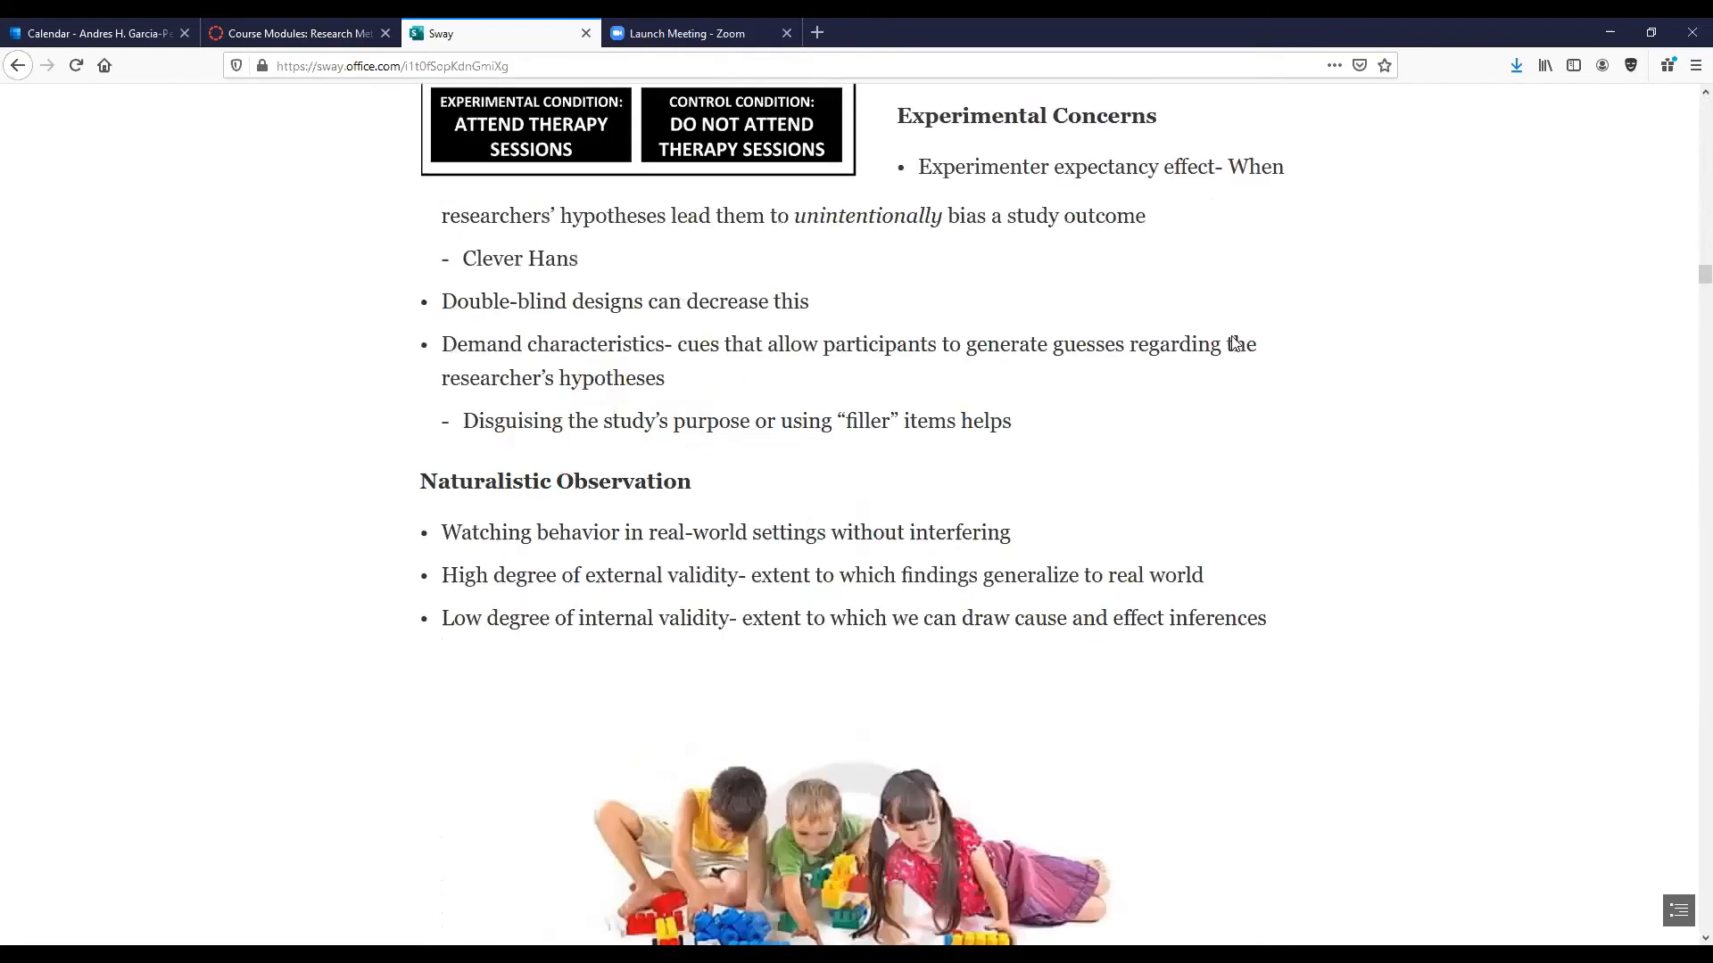
{"action": "scroll", "coordinate": [1234, 344], "scroll_direction": "down", "scroll_amount": 14}
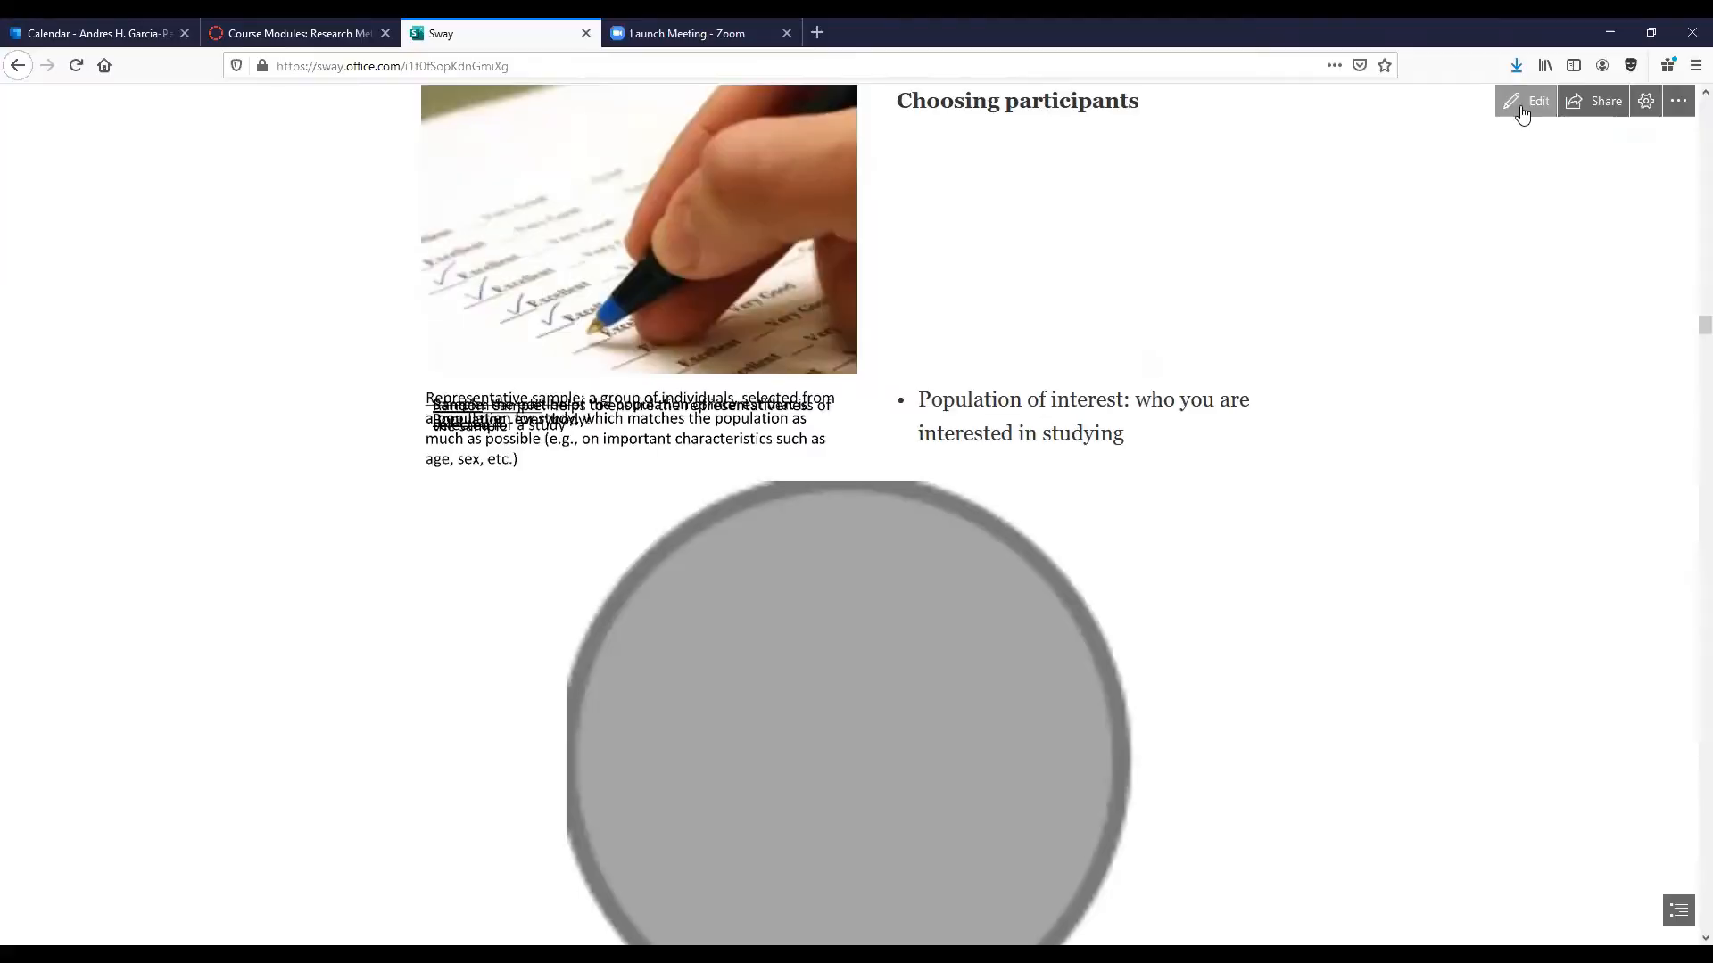
{"action": "left_click", "coordinate": [1070, 353]}
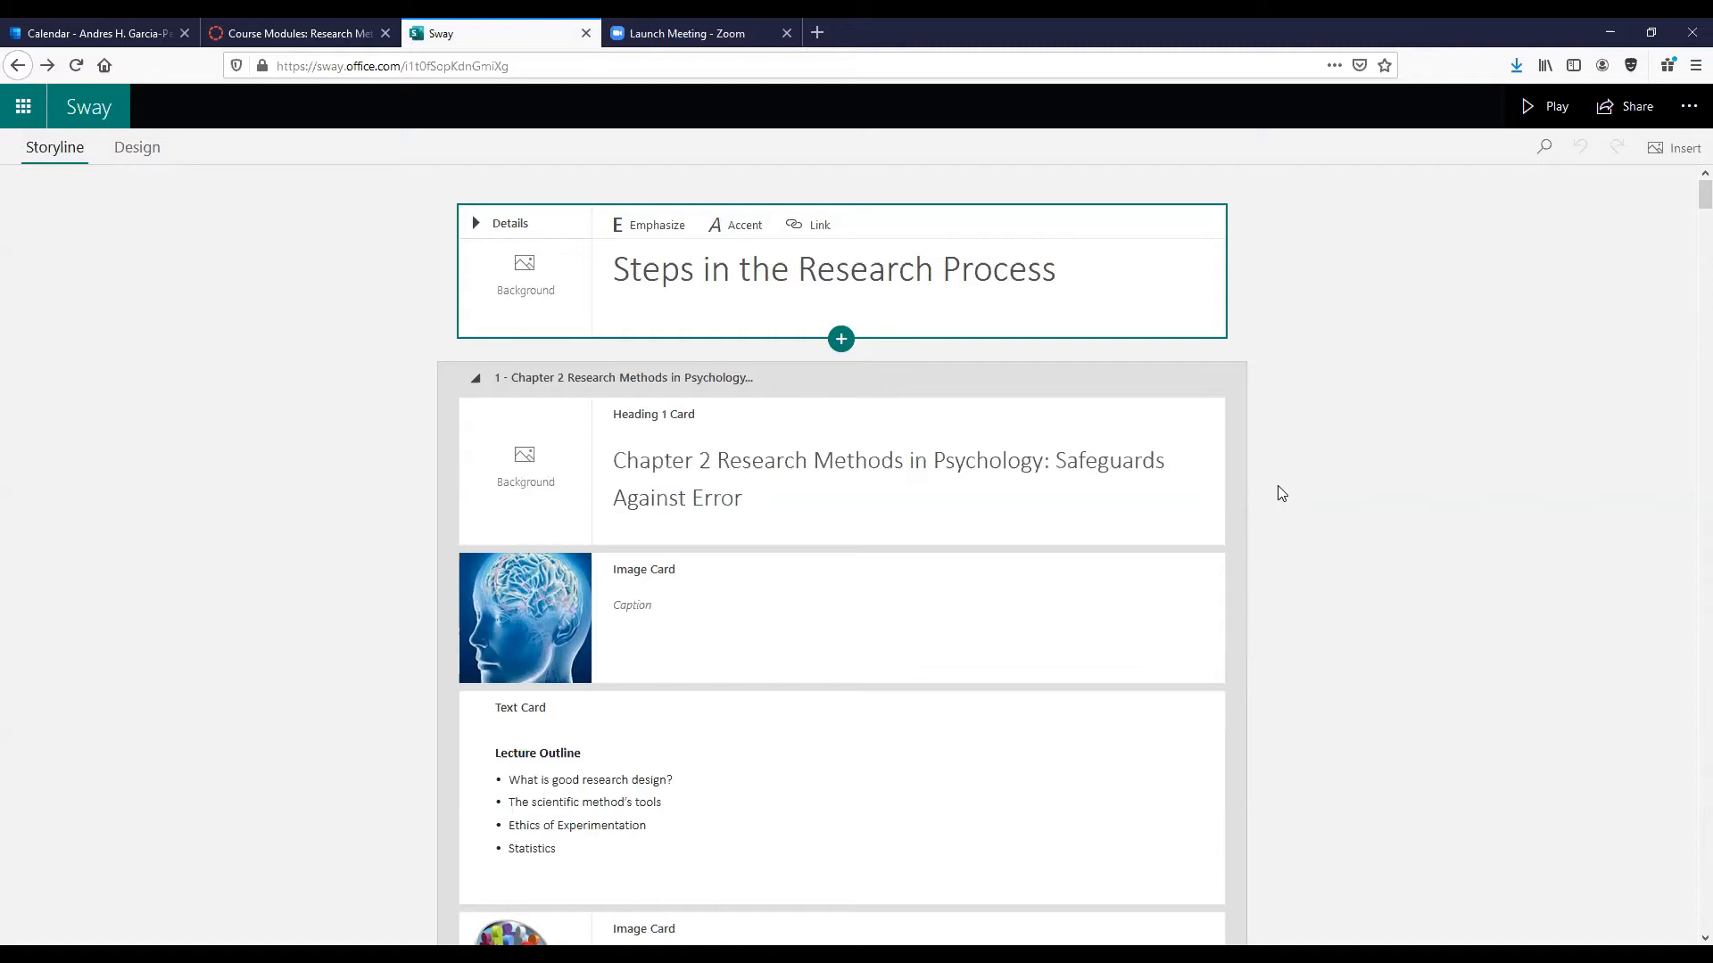
Examine the imported heading, image and text cards in the storyline, including the editing options of the text card about children's communication progress.
{"action": "scroll", "coordinate": [1281, 494], "scroll_direction": "down", "scroll_amount": 1}
{"action": "scroll", "coordinate": [1281, 494], "scroll_direction": "down", "scroll_amount": 4}
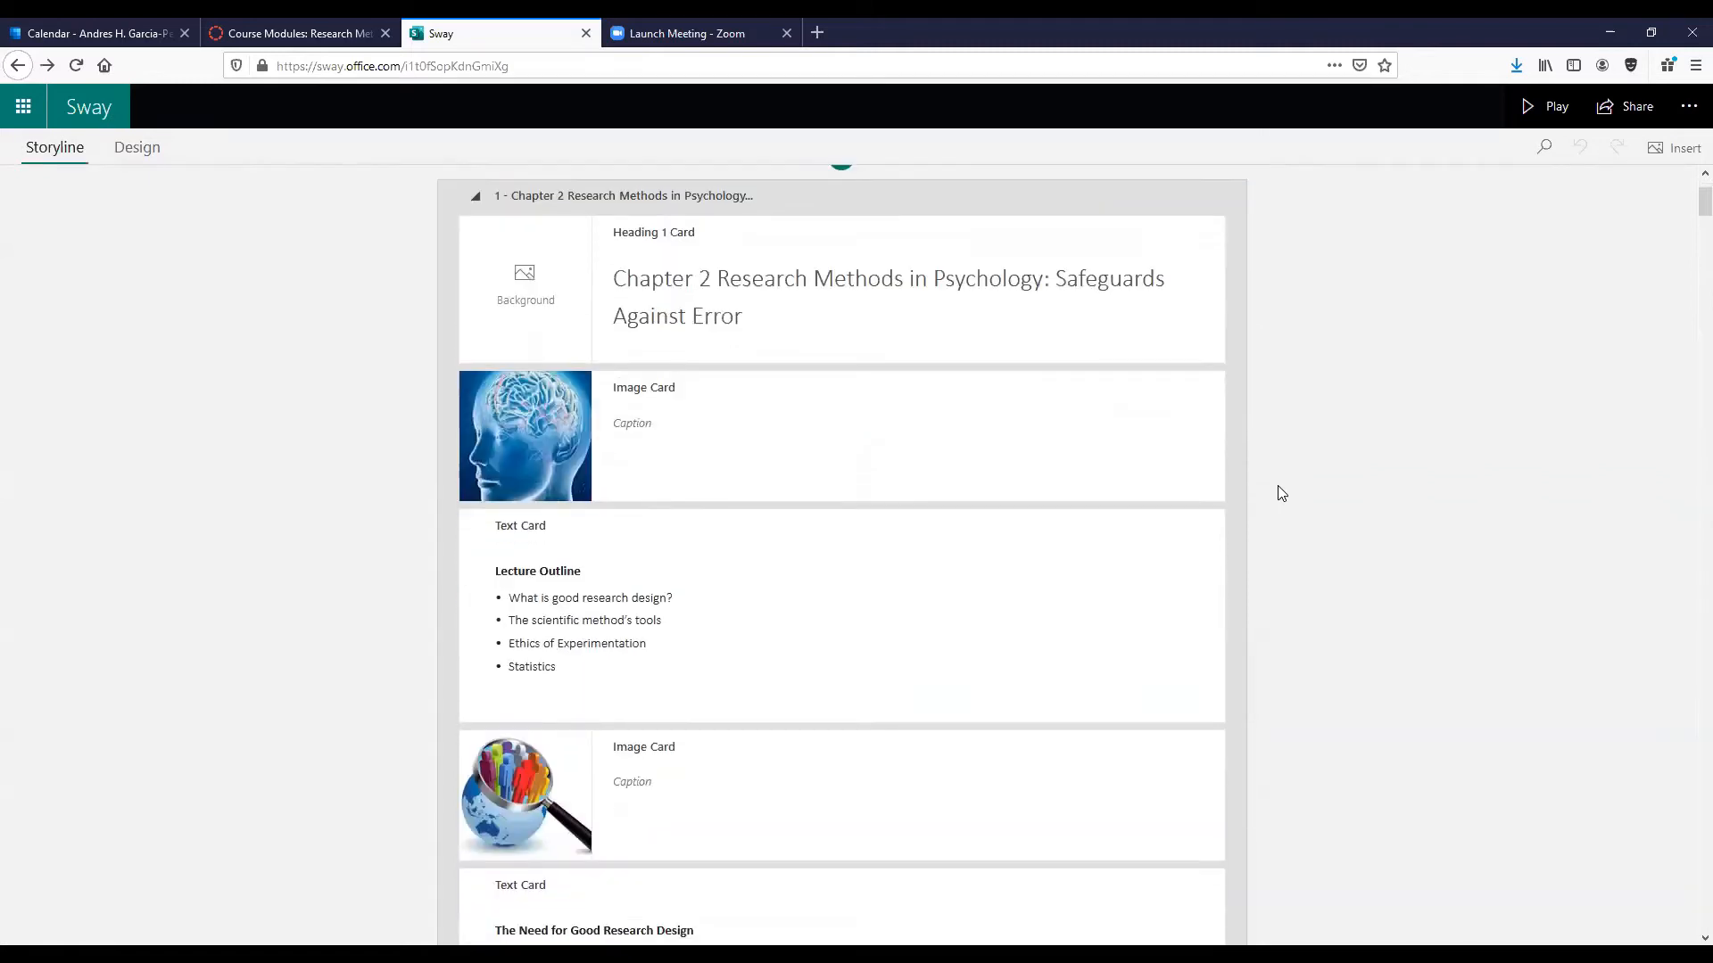
{"action": "scroll", "coordinate": [1281, 493], "scroll_direction": "down", "scroll_amount": 3}
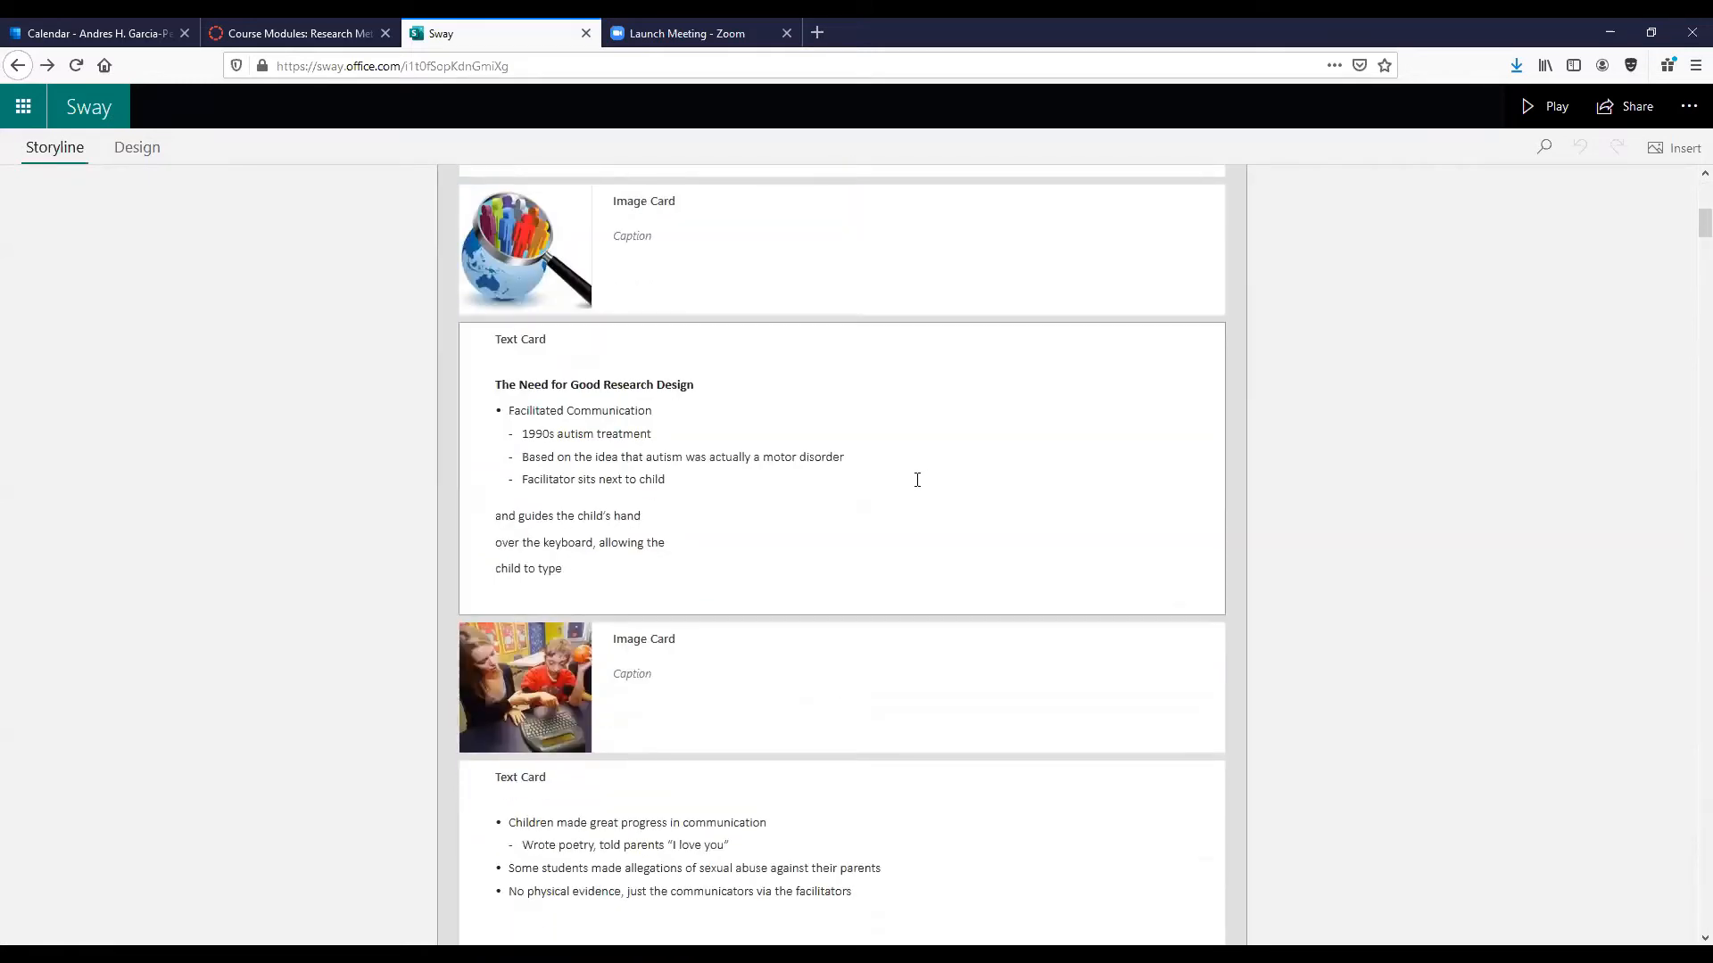
{"action": "left_click", "coordinate": [673, 515]}
{"action": "left_click", "coordinate": [794, 829]}
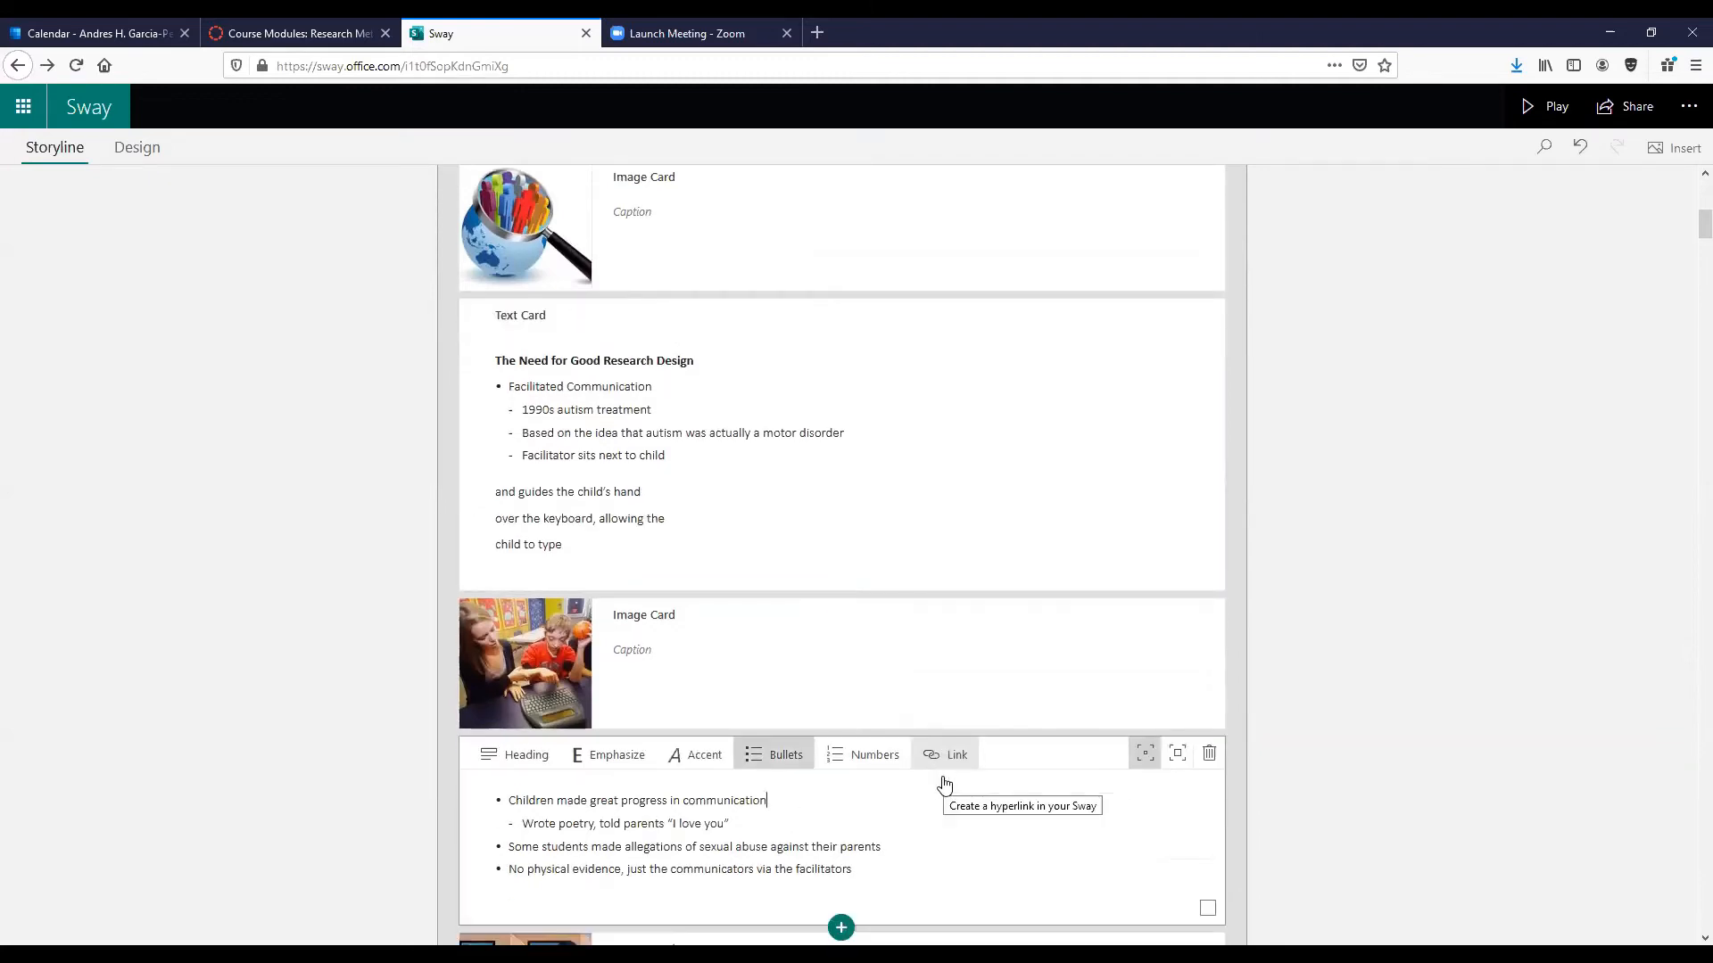
{"action": "scroll", "coordinate": [946, 783], "scroll_direction": "down", "scroll_amount": 2}
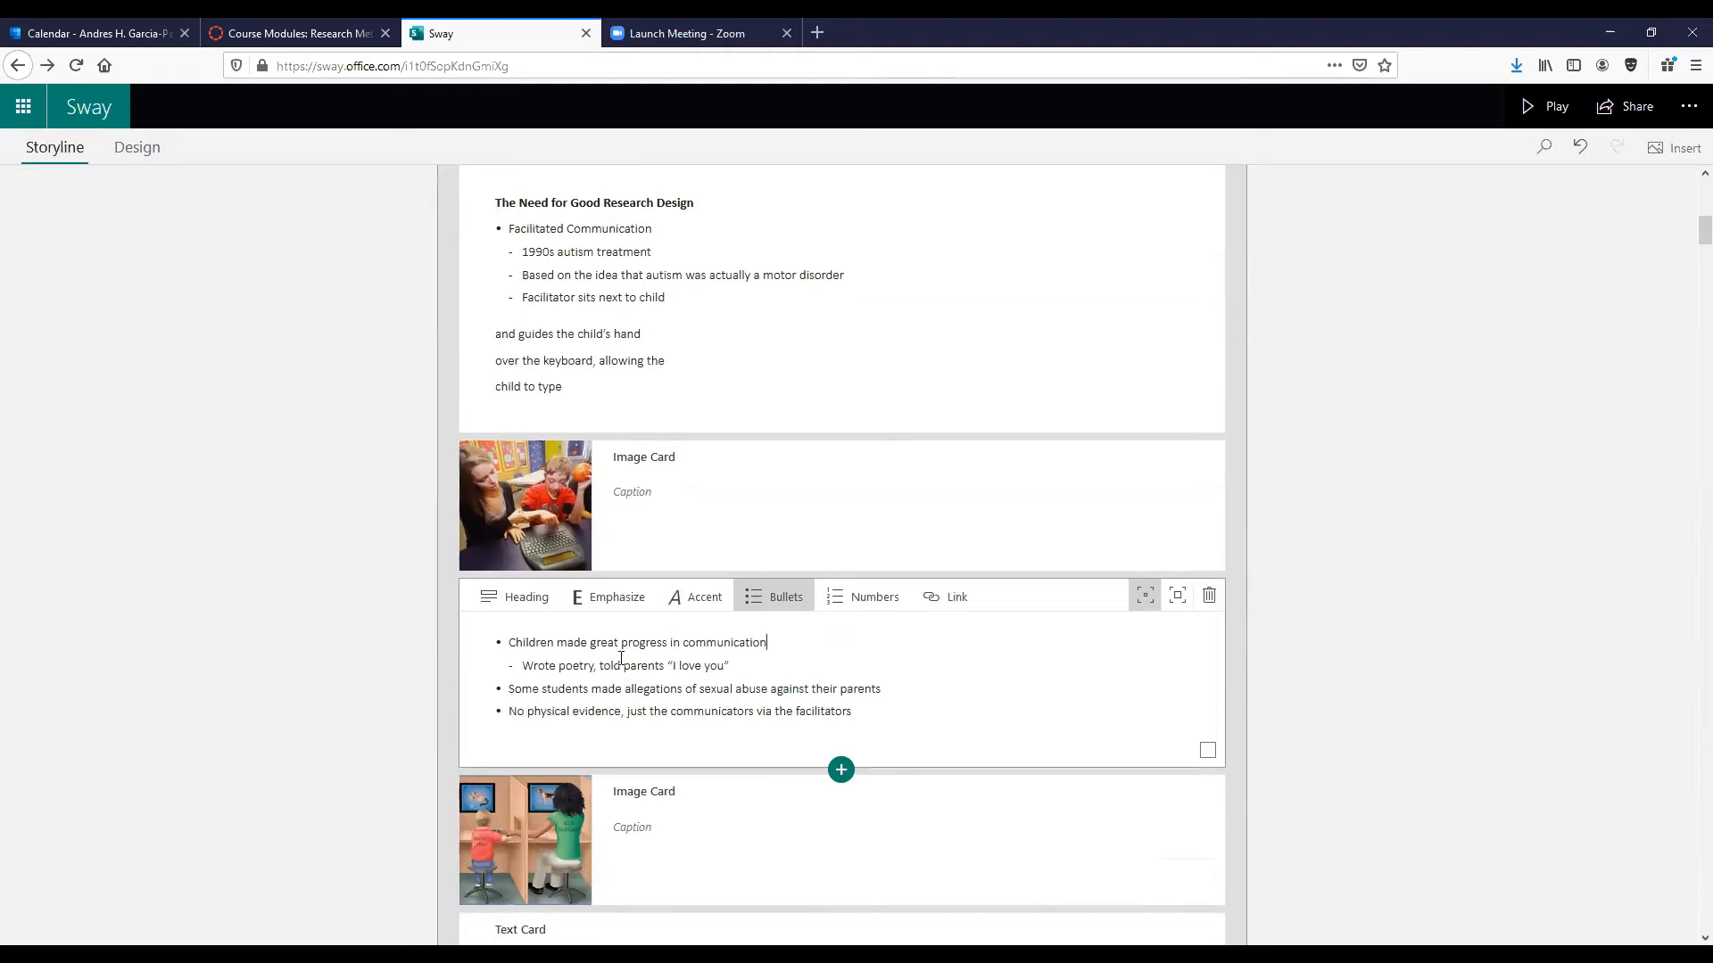
{"action": "scroll", "coordinate": [621, 658], "scroll_direction": "up", "scroll_amount": 15}
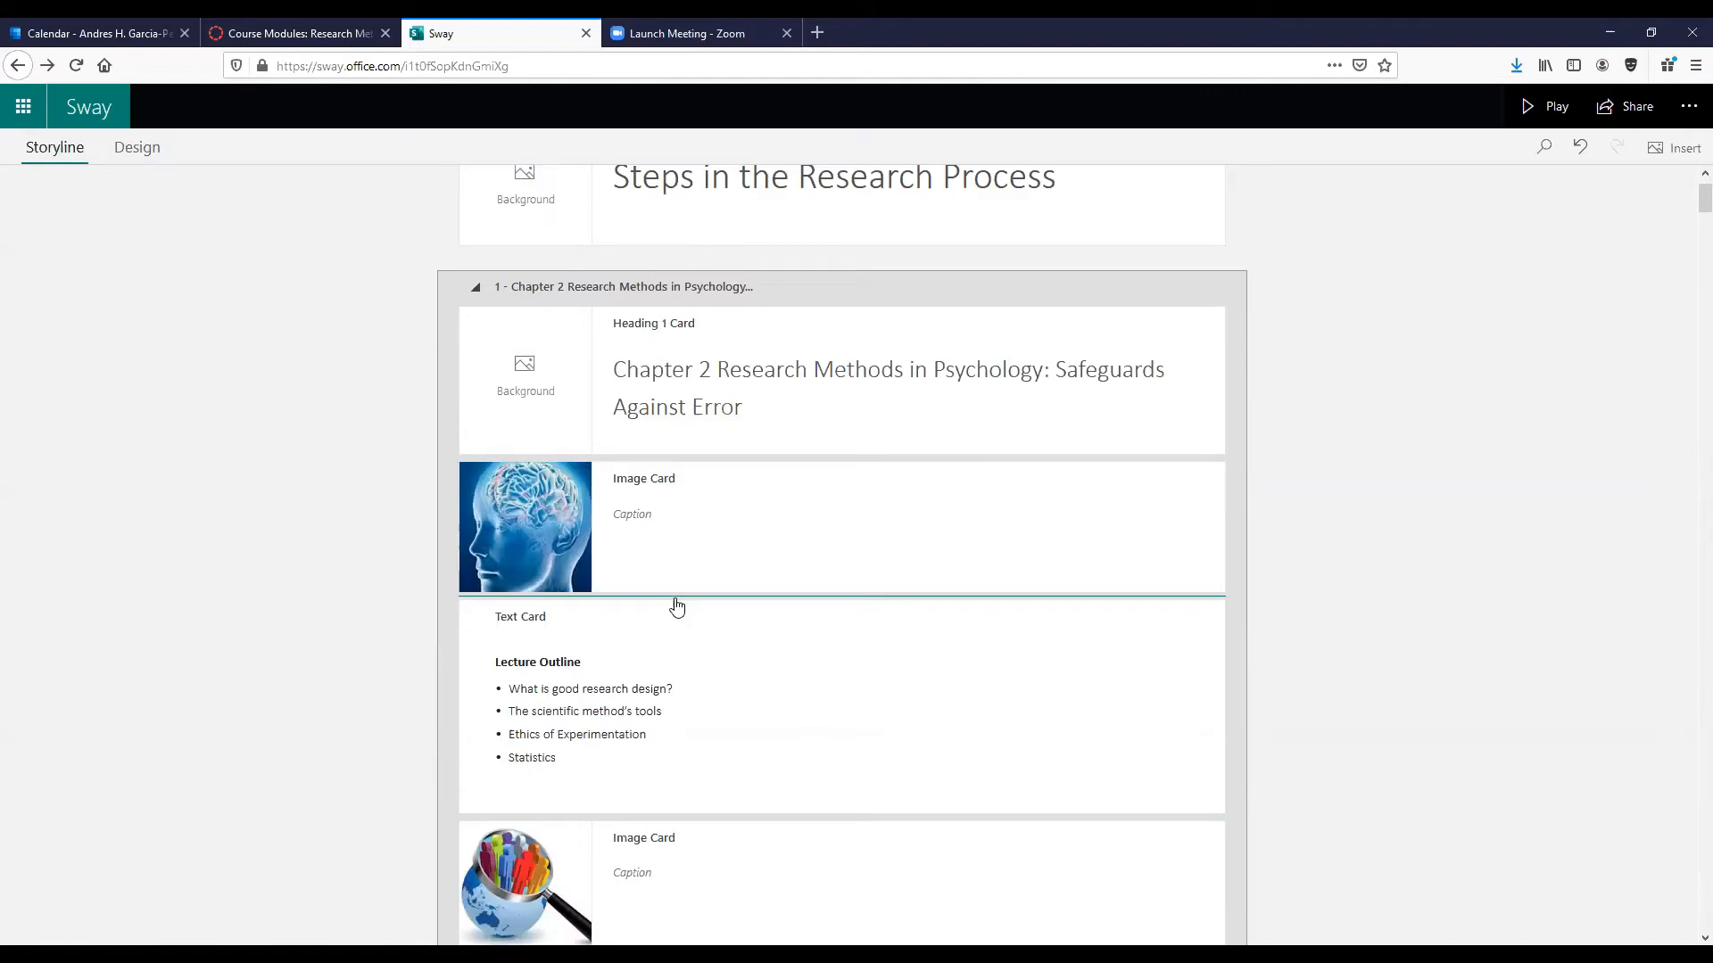
{"action": "scroll", "coordinate": [676, 607], "scroll_direction": "up", "scroll_amount": 1}
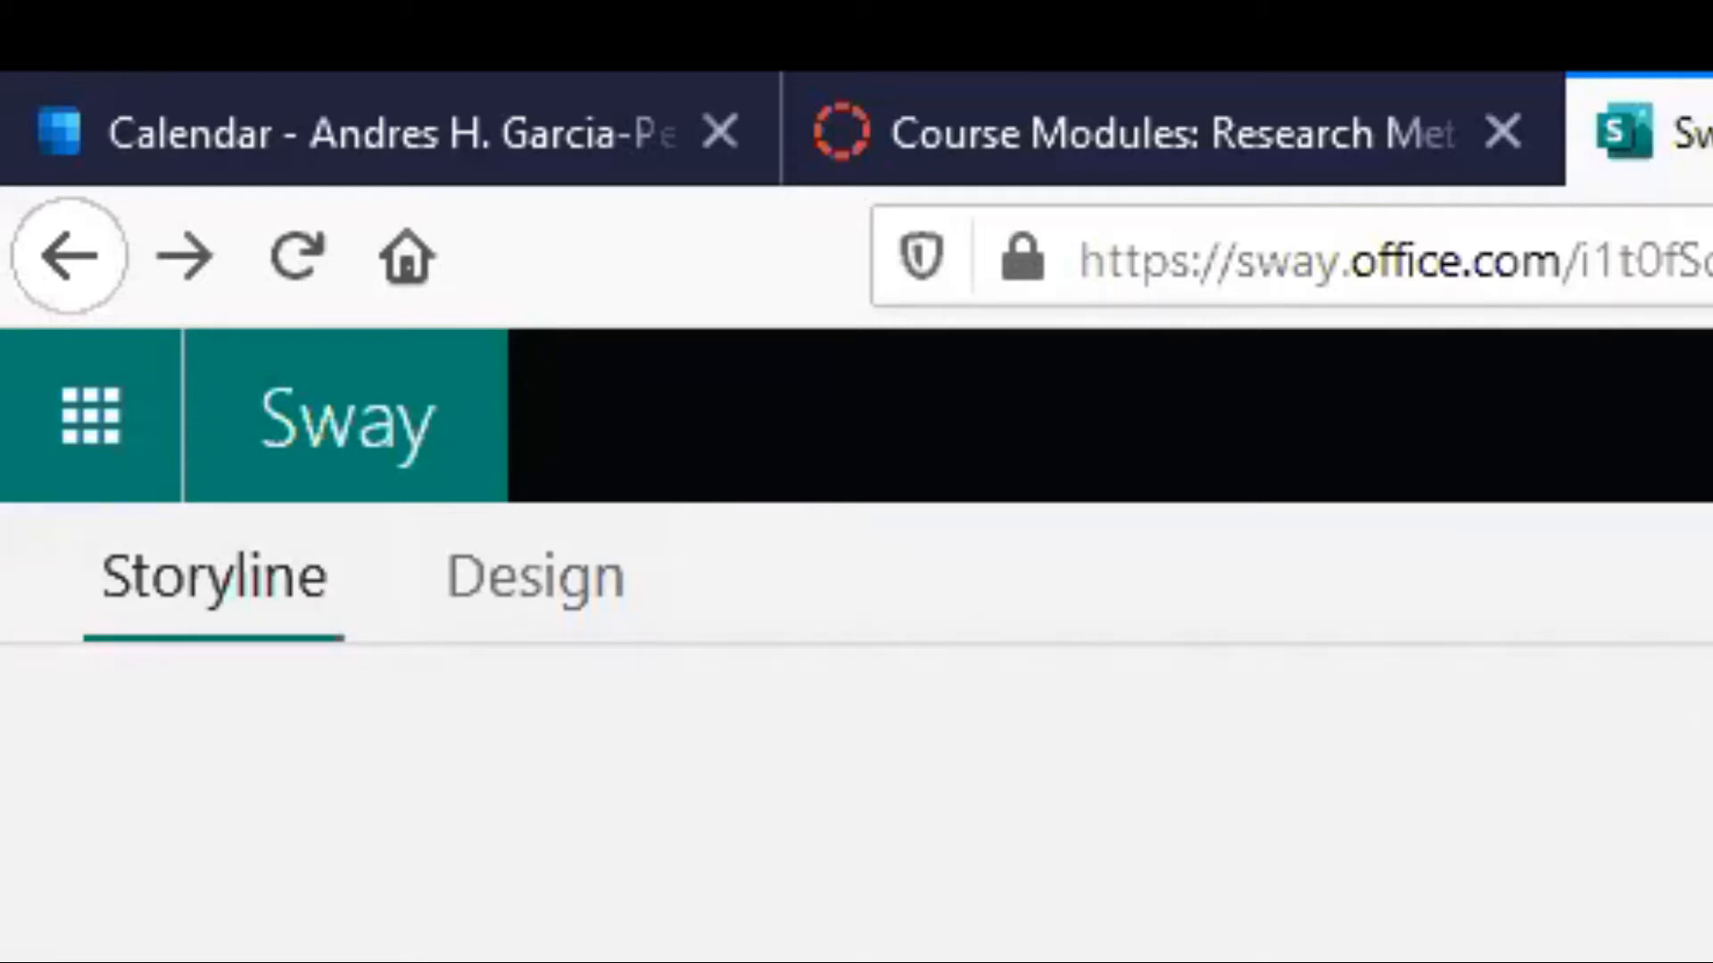
Restyle the Sway in the design view by trying a remix and settling on the vertical layout with black-banner headings.
{"action": "left_click", "coordinate": [574, 607]}
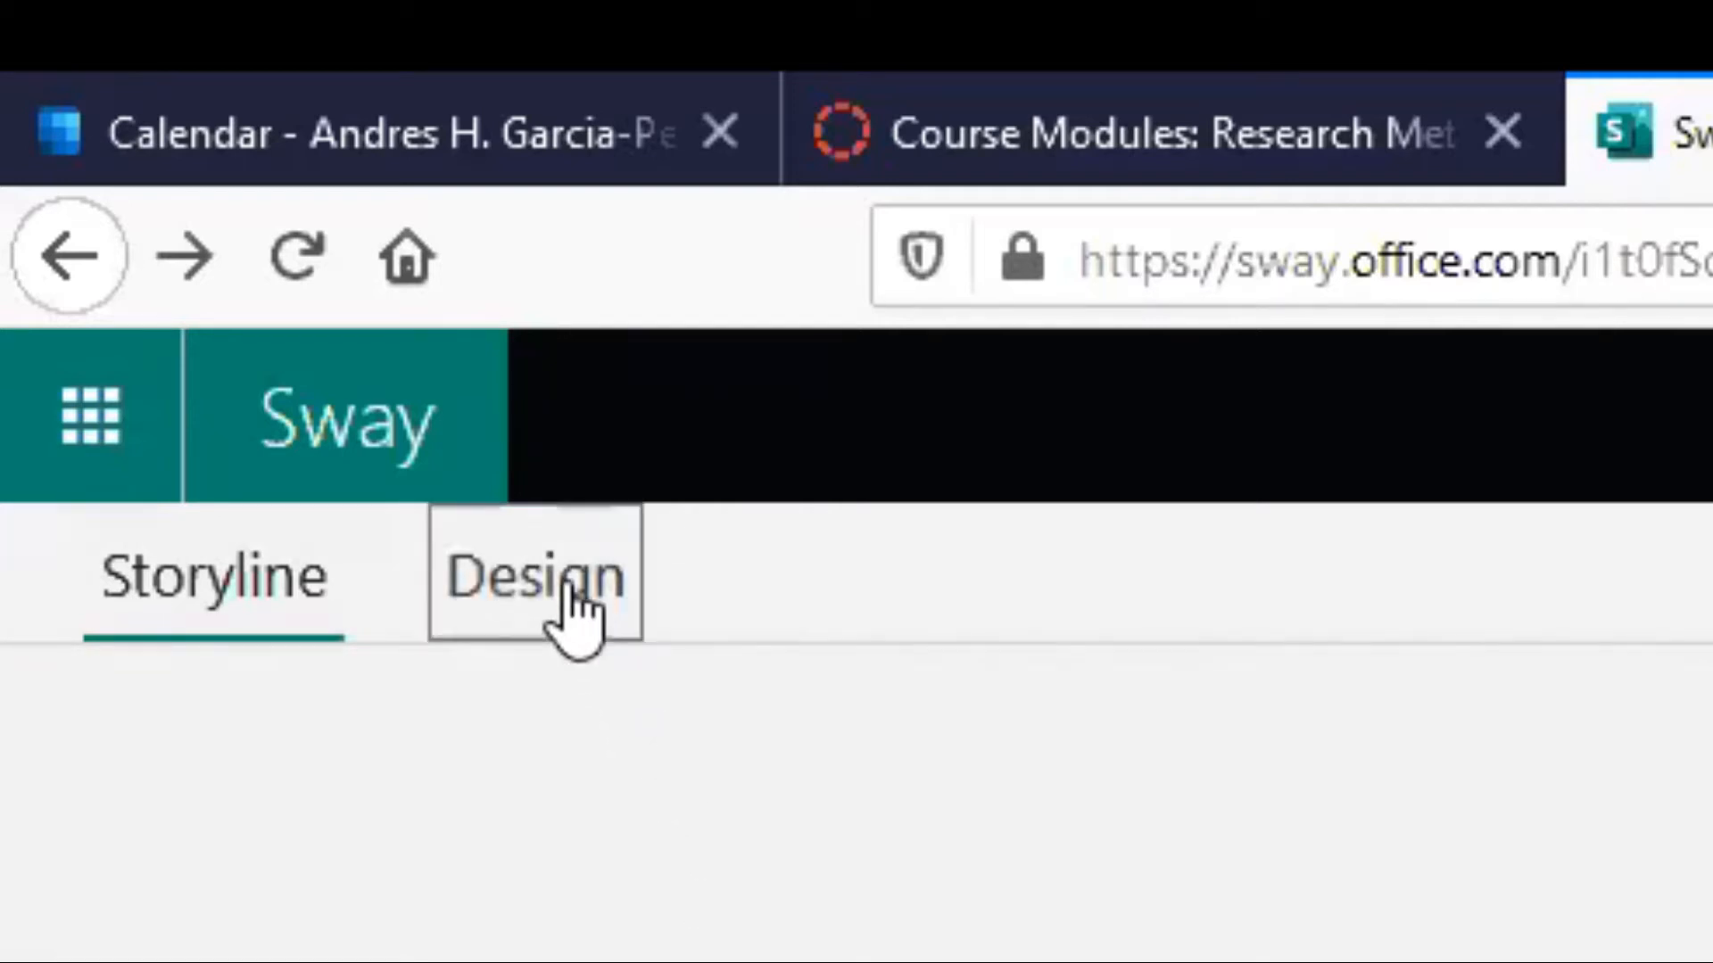
{"action": "scroll", "coordinate": [1070, 377], "scroll_direction": "up", "scroll_amount": 1}
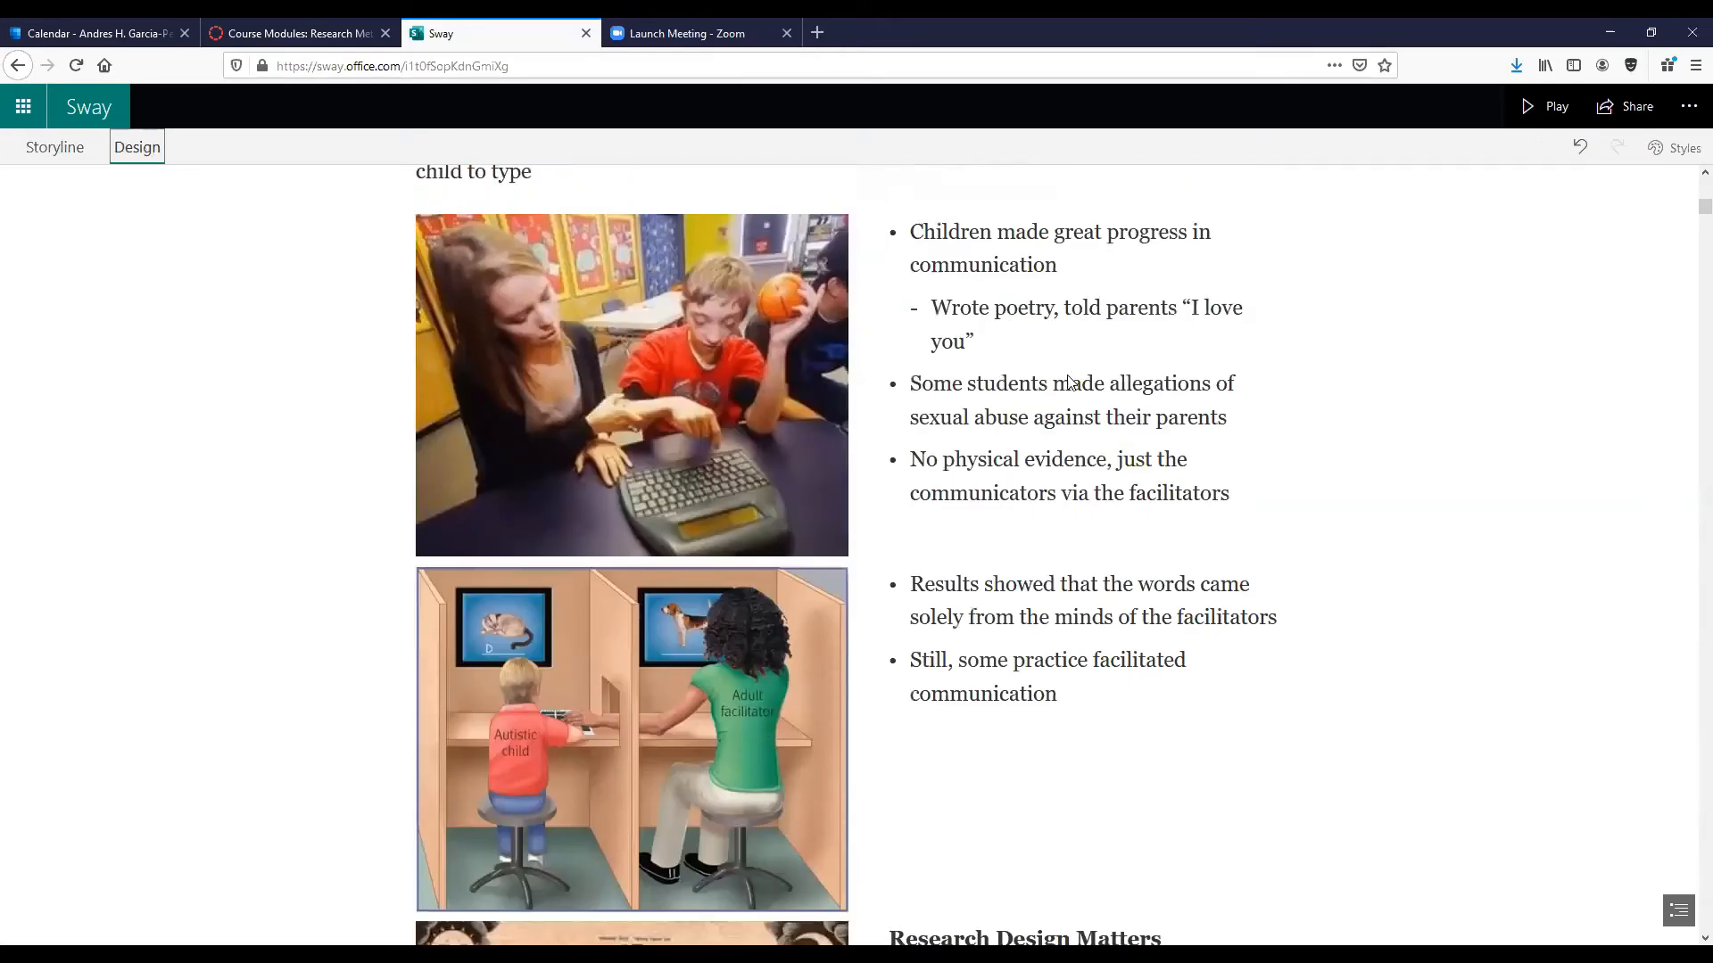
{"action": "scroll", "coordinate": [1069, 382], "scroll_direction": "up", "scroll_amount": 10}
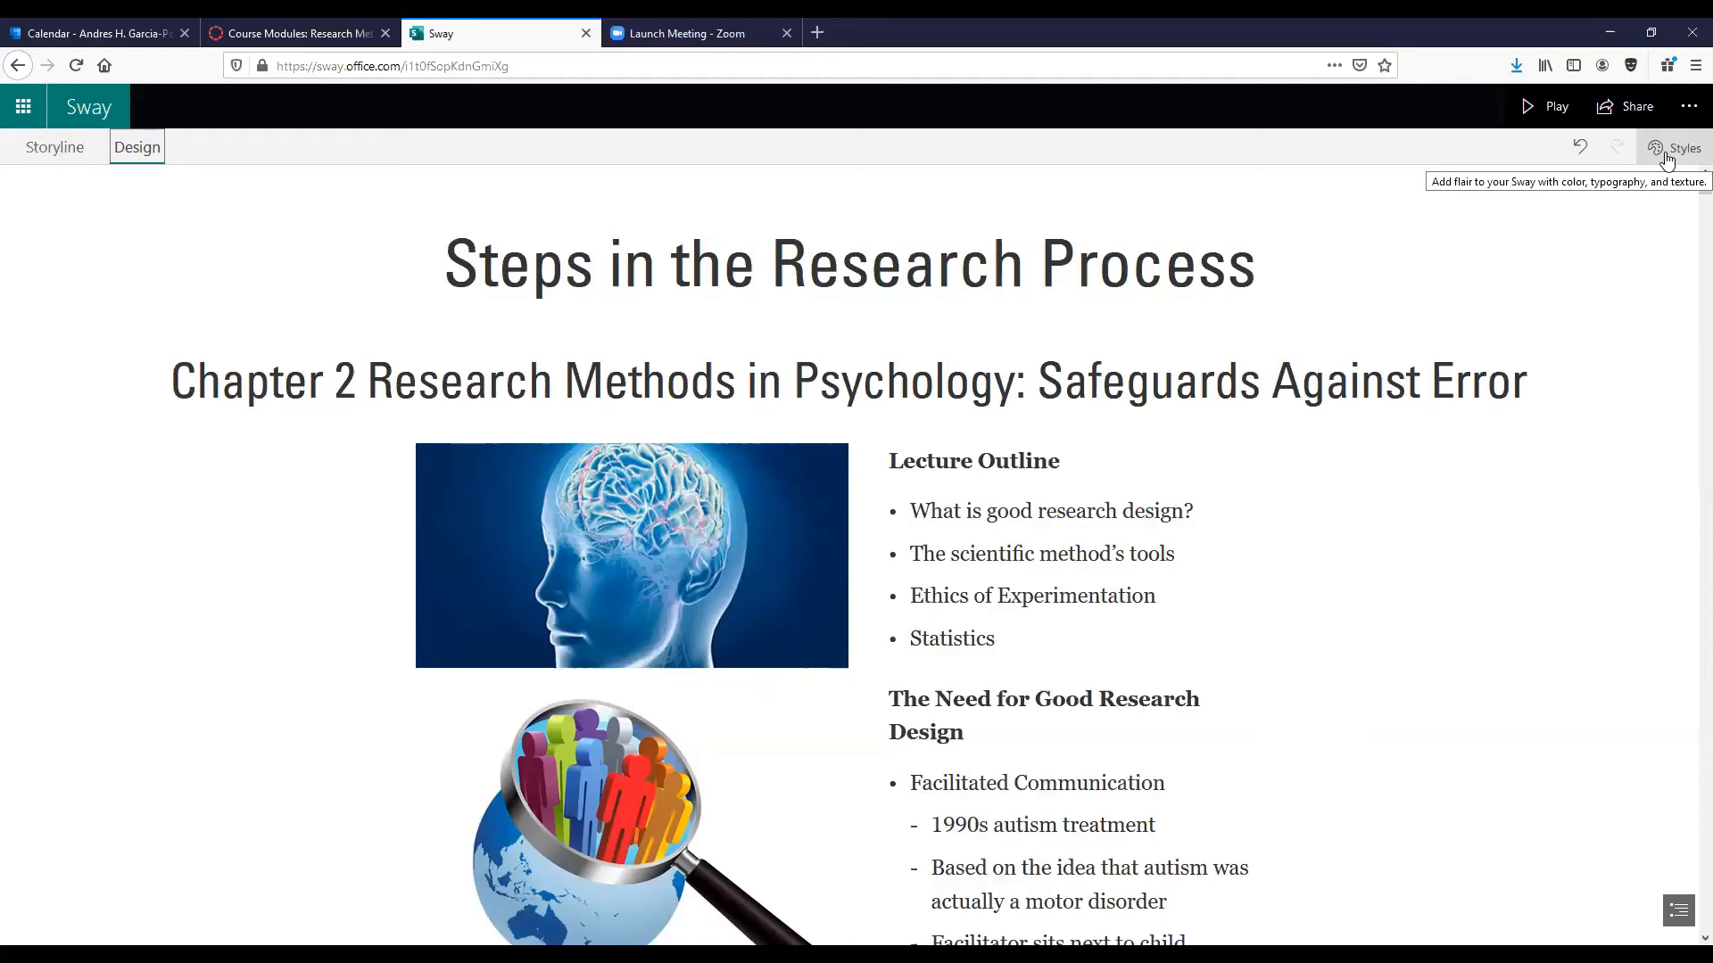
{"action": "left_click", "coordinate": [1666, 152]}
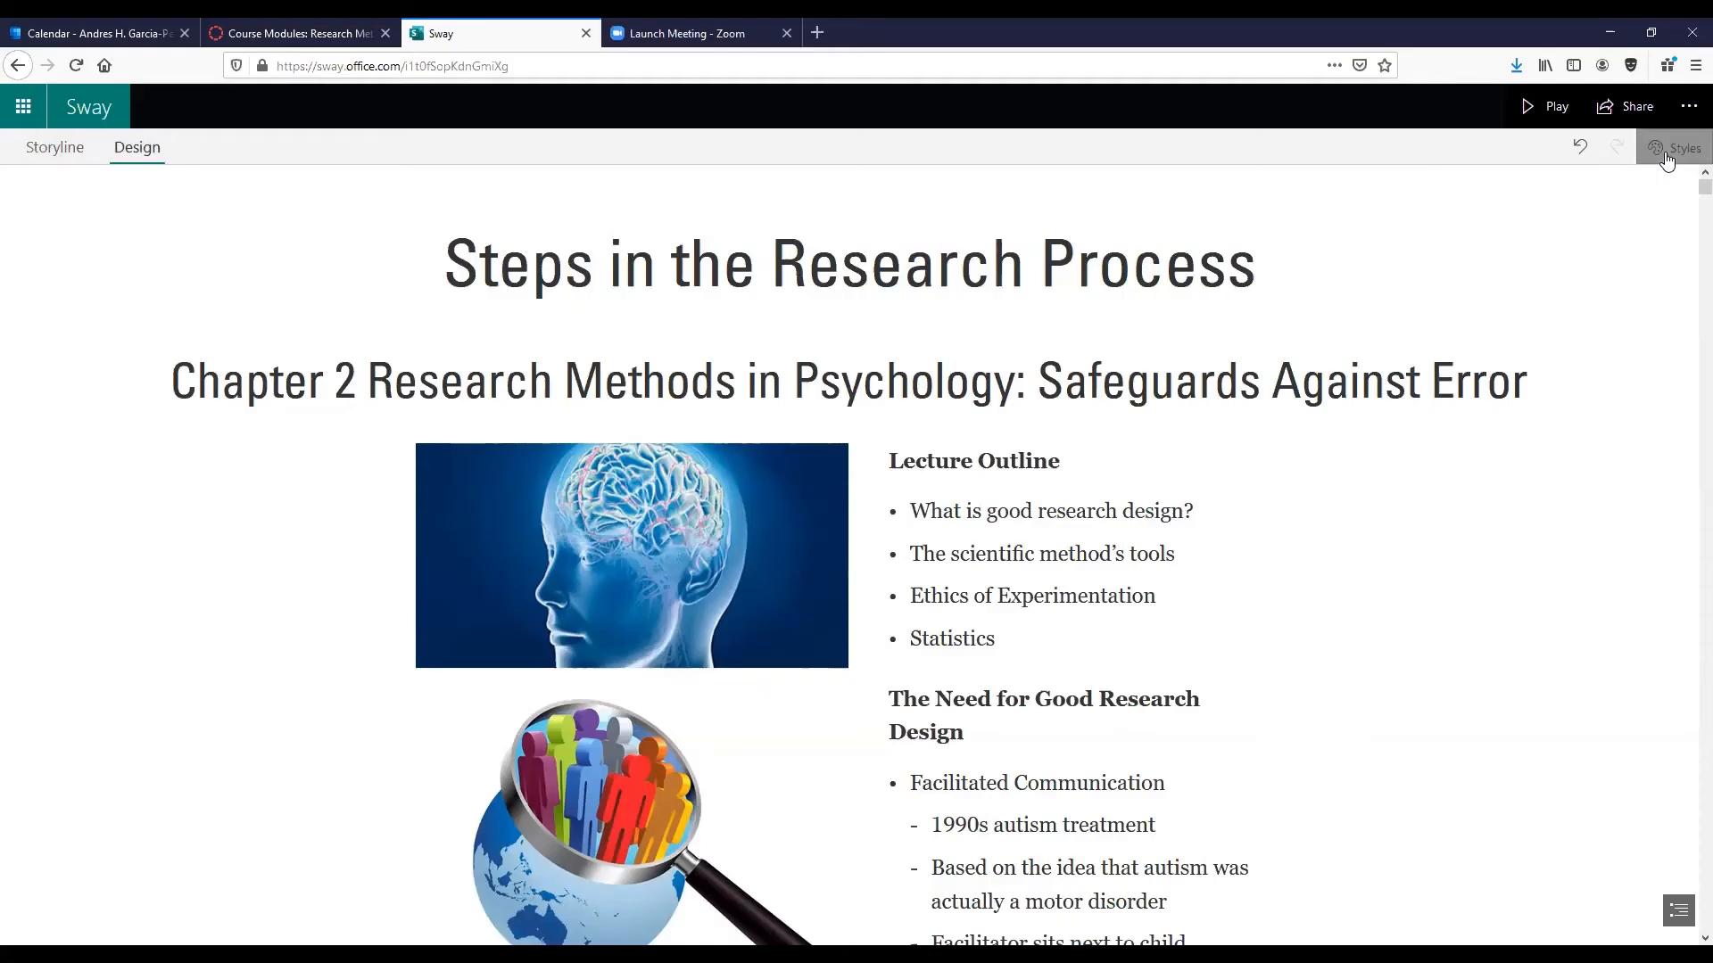
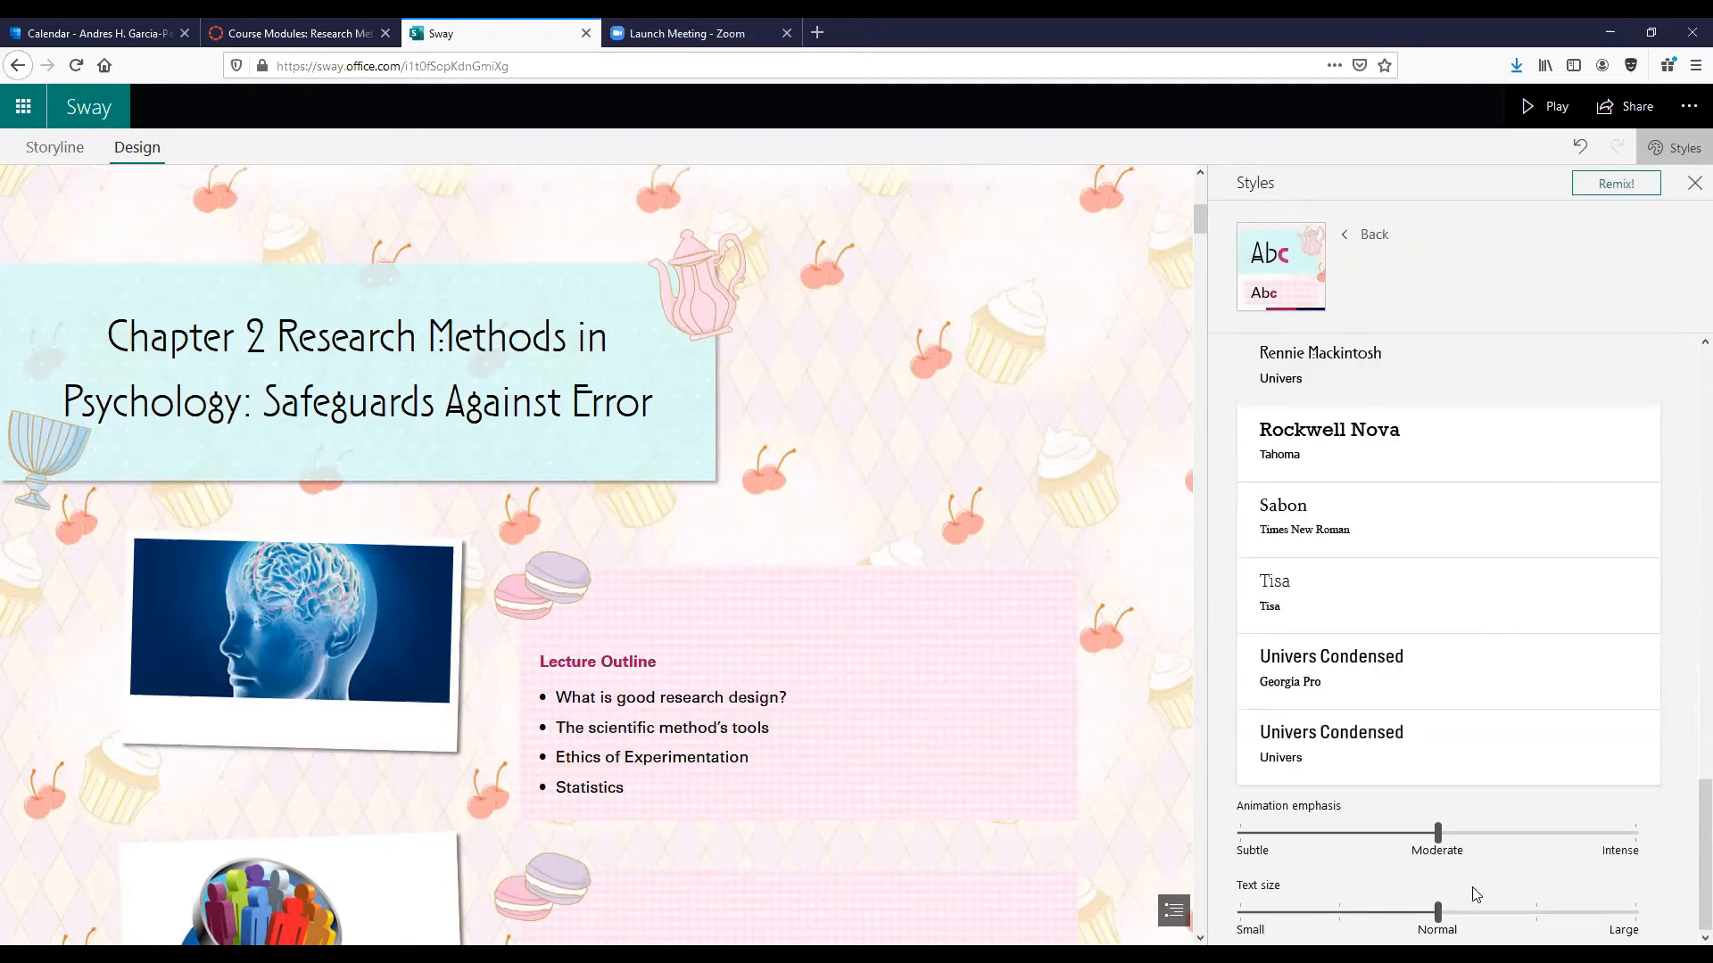
{"action": "left_click", "coordinate": [1425, 705]}
{"action": "left_click", "coordinate": [1650, 185]}
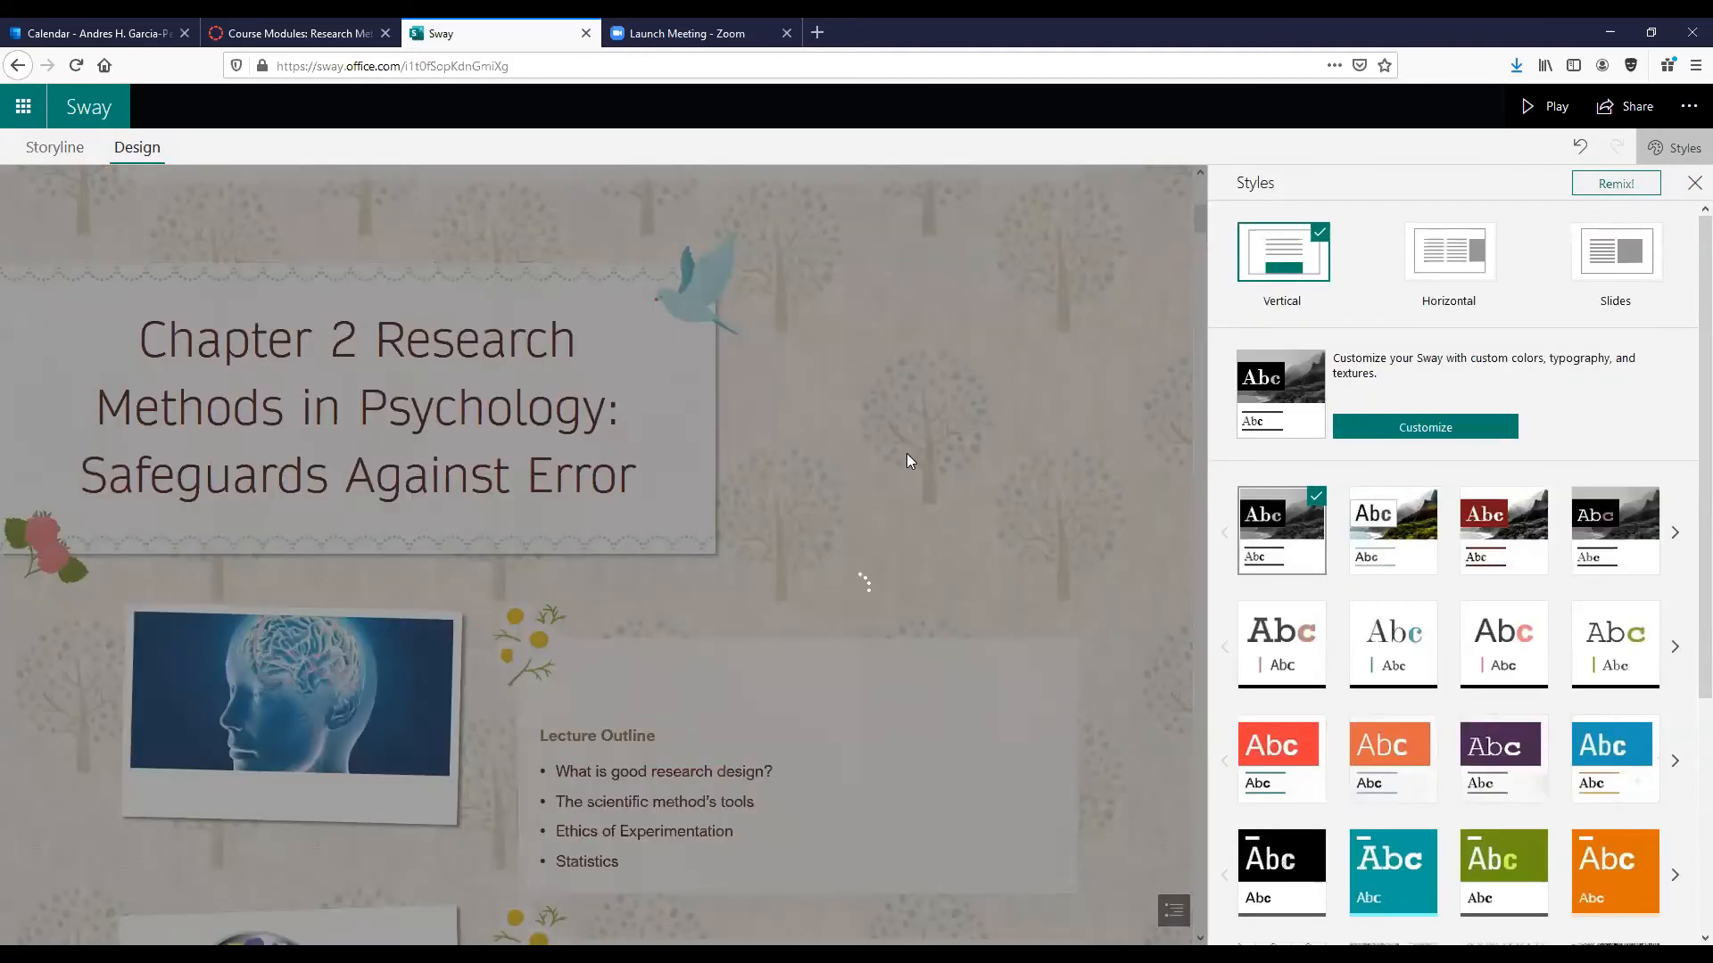
{"action": "scroll", "coordinate": [879, 461], "scroll_direction": "up", "scroll_amount": 5}
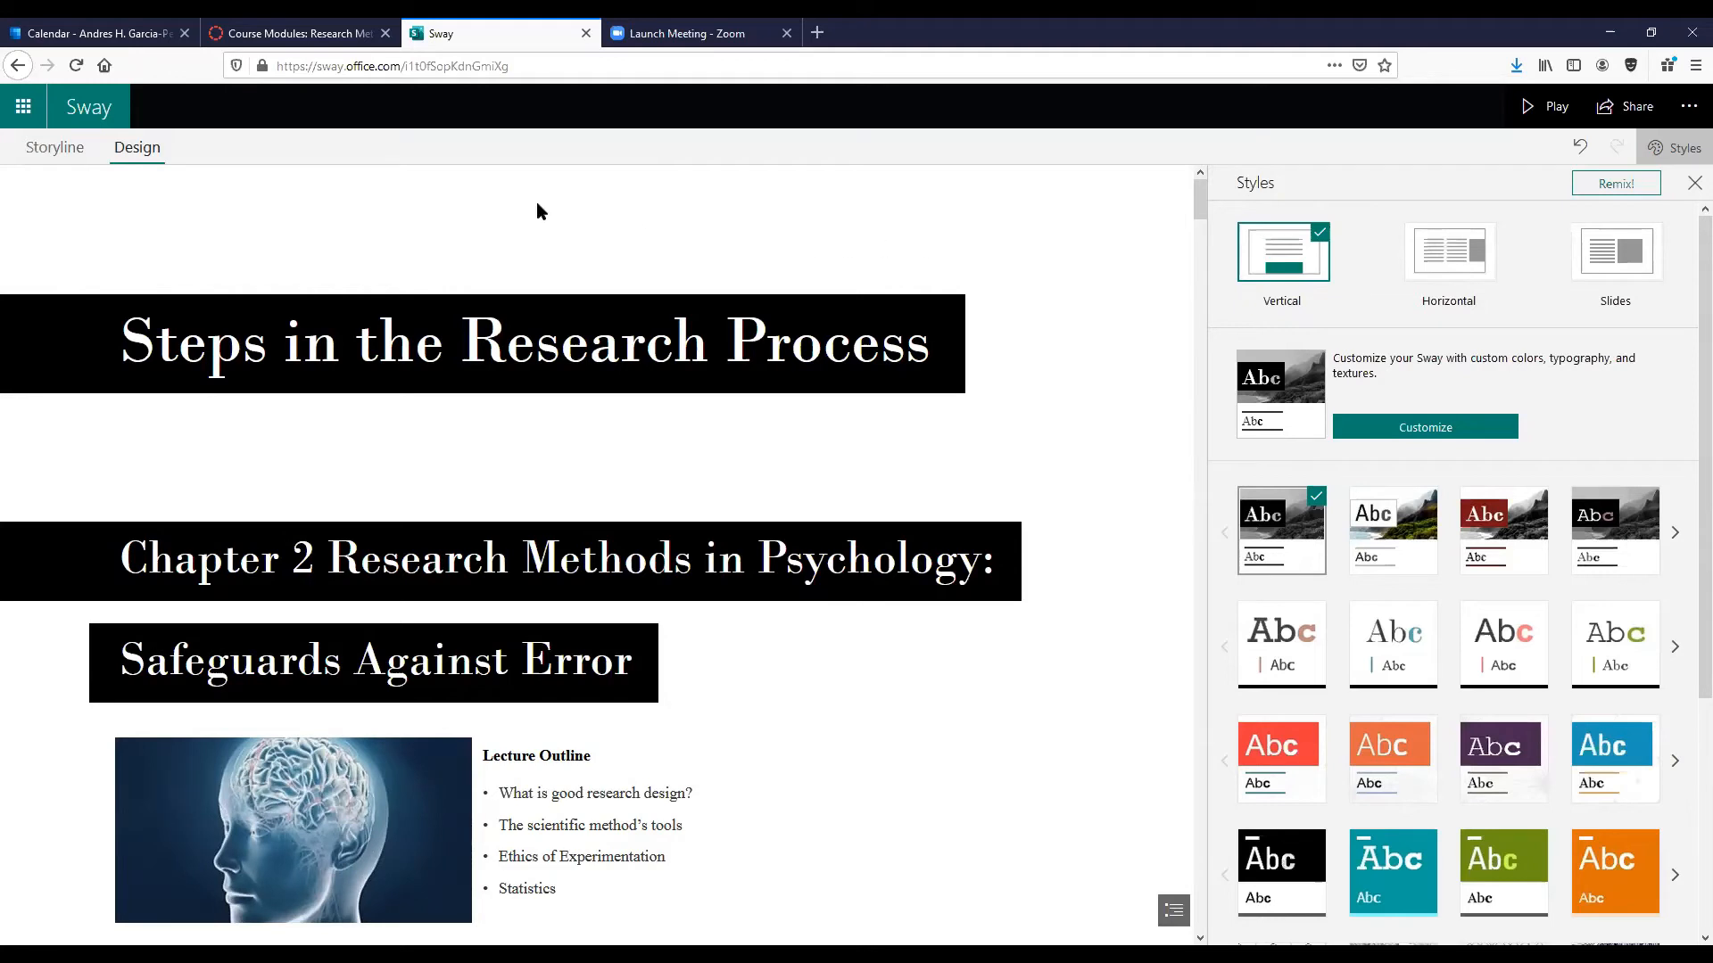
Insert a text card below the title card in the storyline, containing "This is my introduction, bla, bla, bla".
{"action": "left_click", "coordinate": [55, 148]}
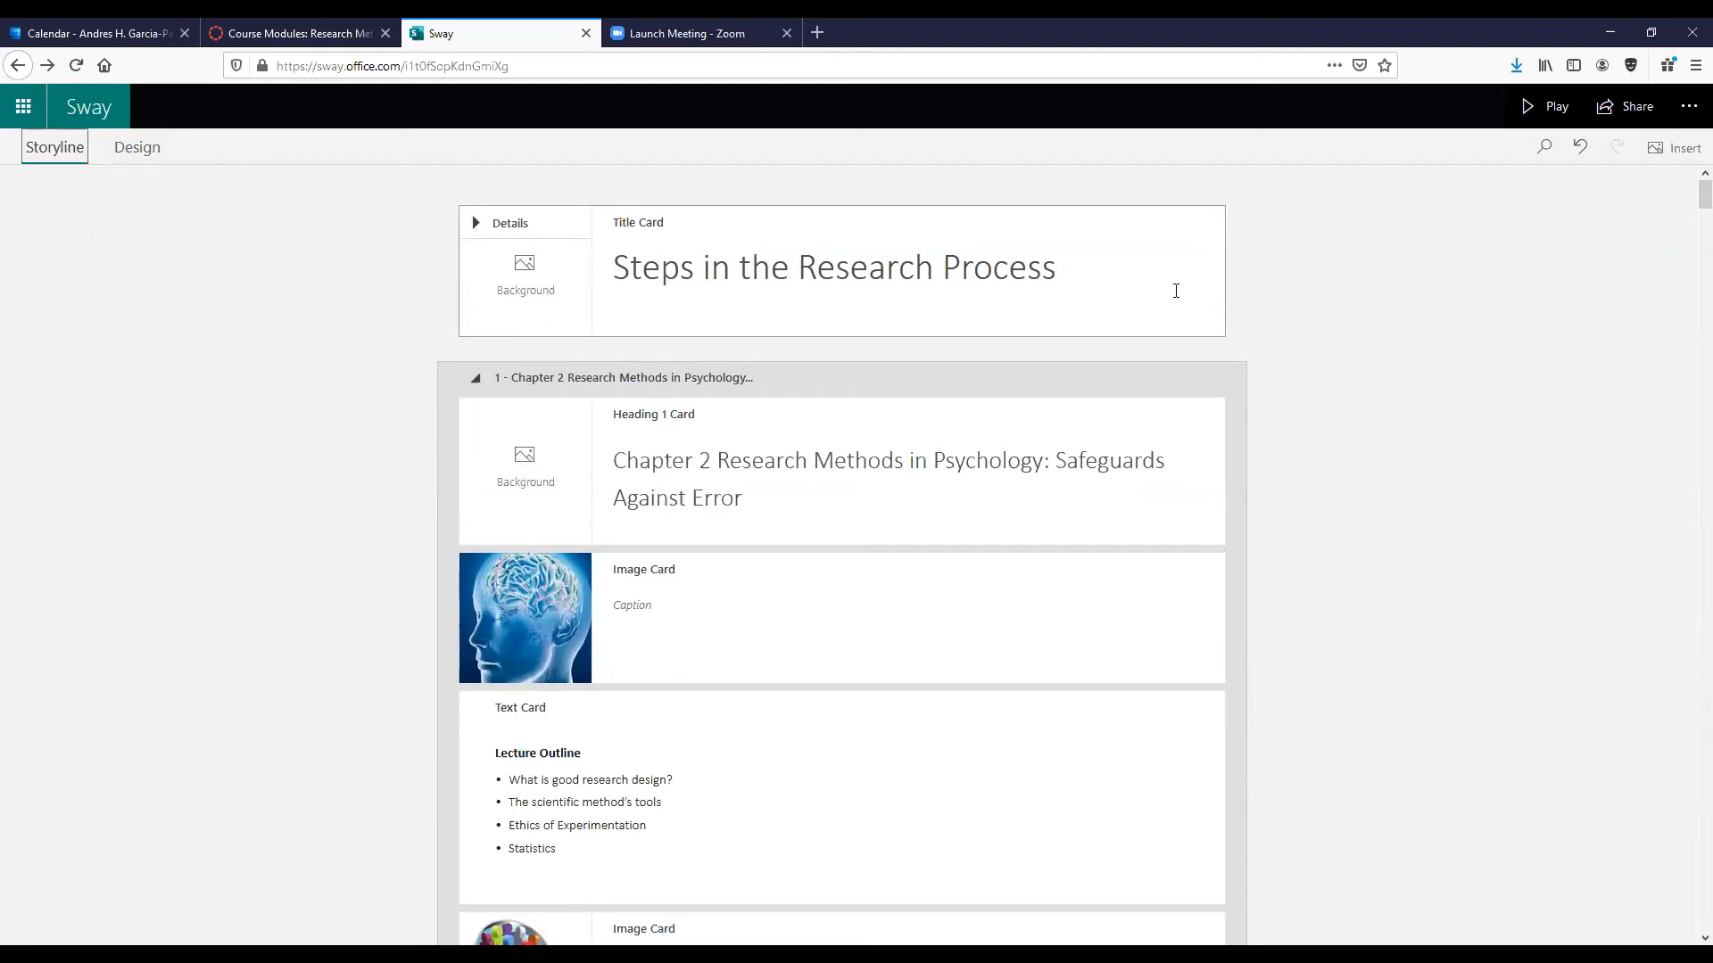
{"action": "scroll", "coordinate": [1017, 318], "scroll_direction": "down", "scroll_amount": 2}
{"action": "scroll", "coordinate": [907, 283], "scroll_direction": "up", "scroll_amount": 2}
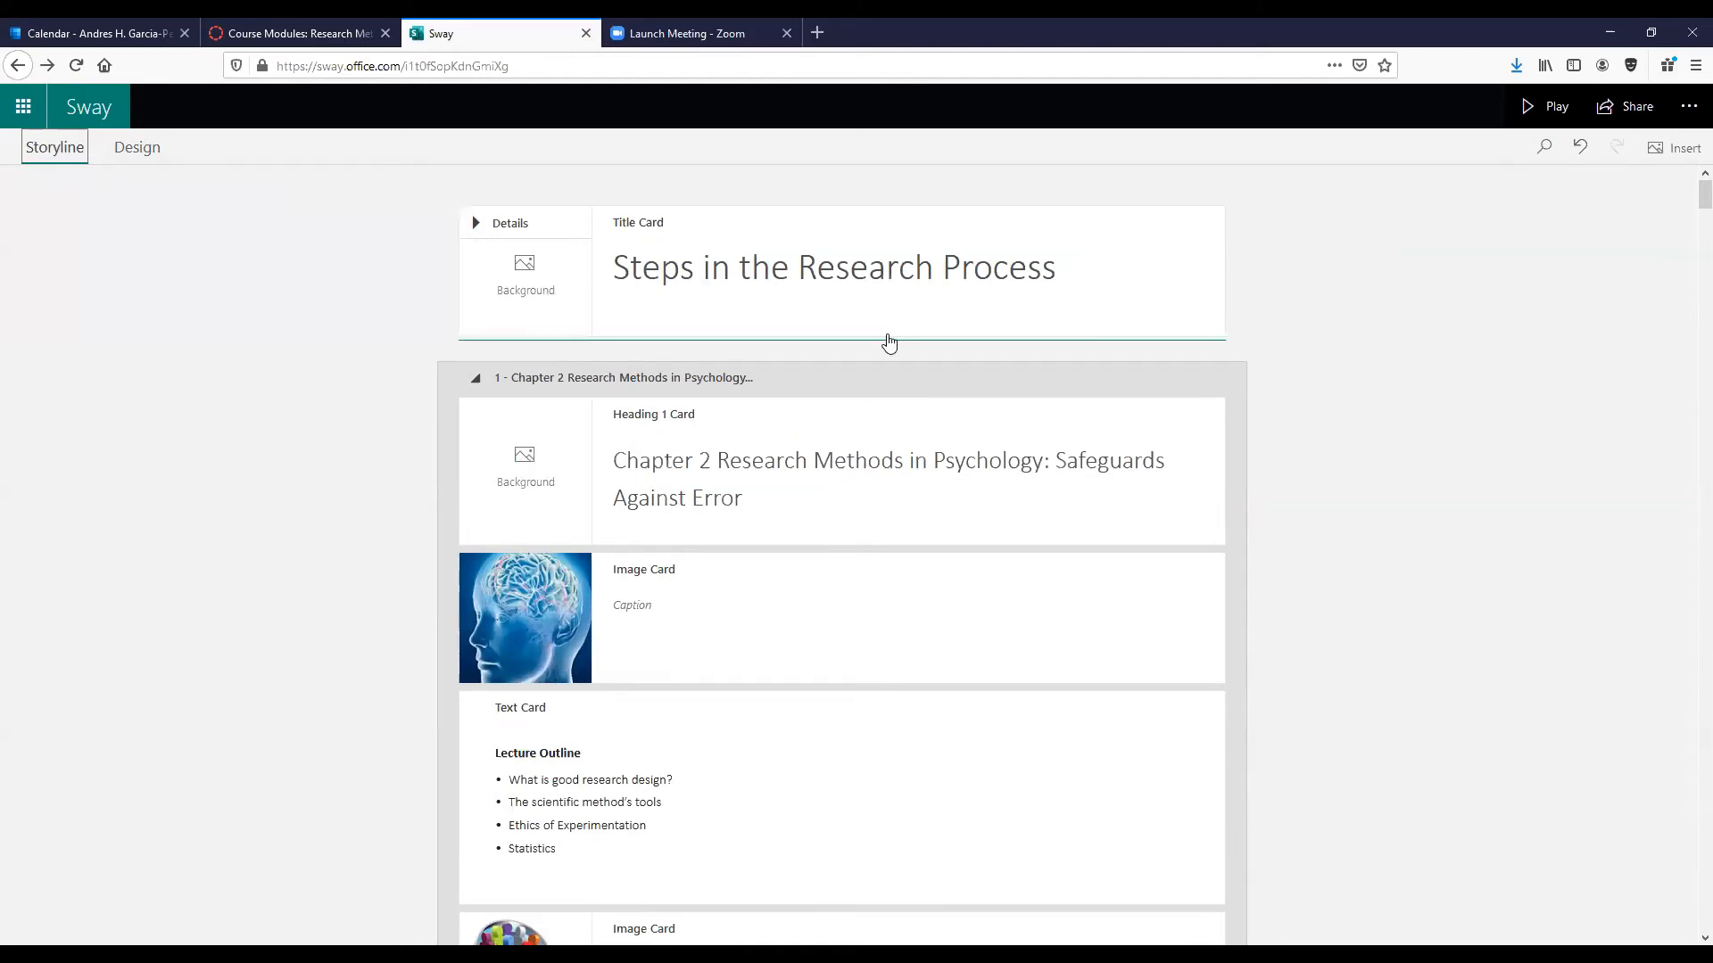
{"action": "left_click", "coordinate": [860, 346]}
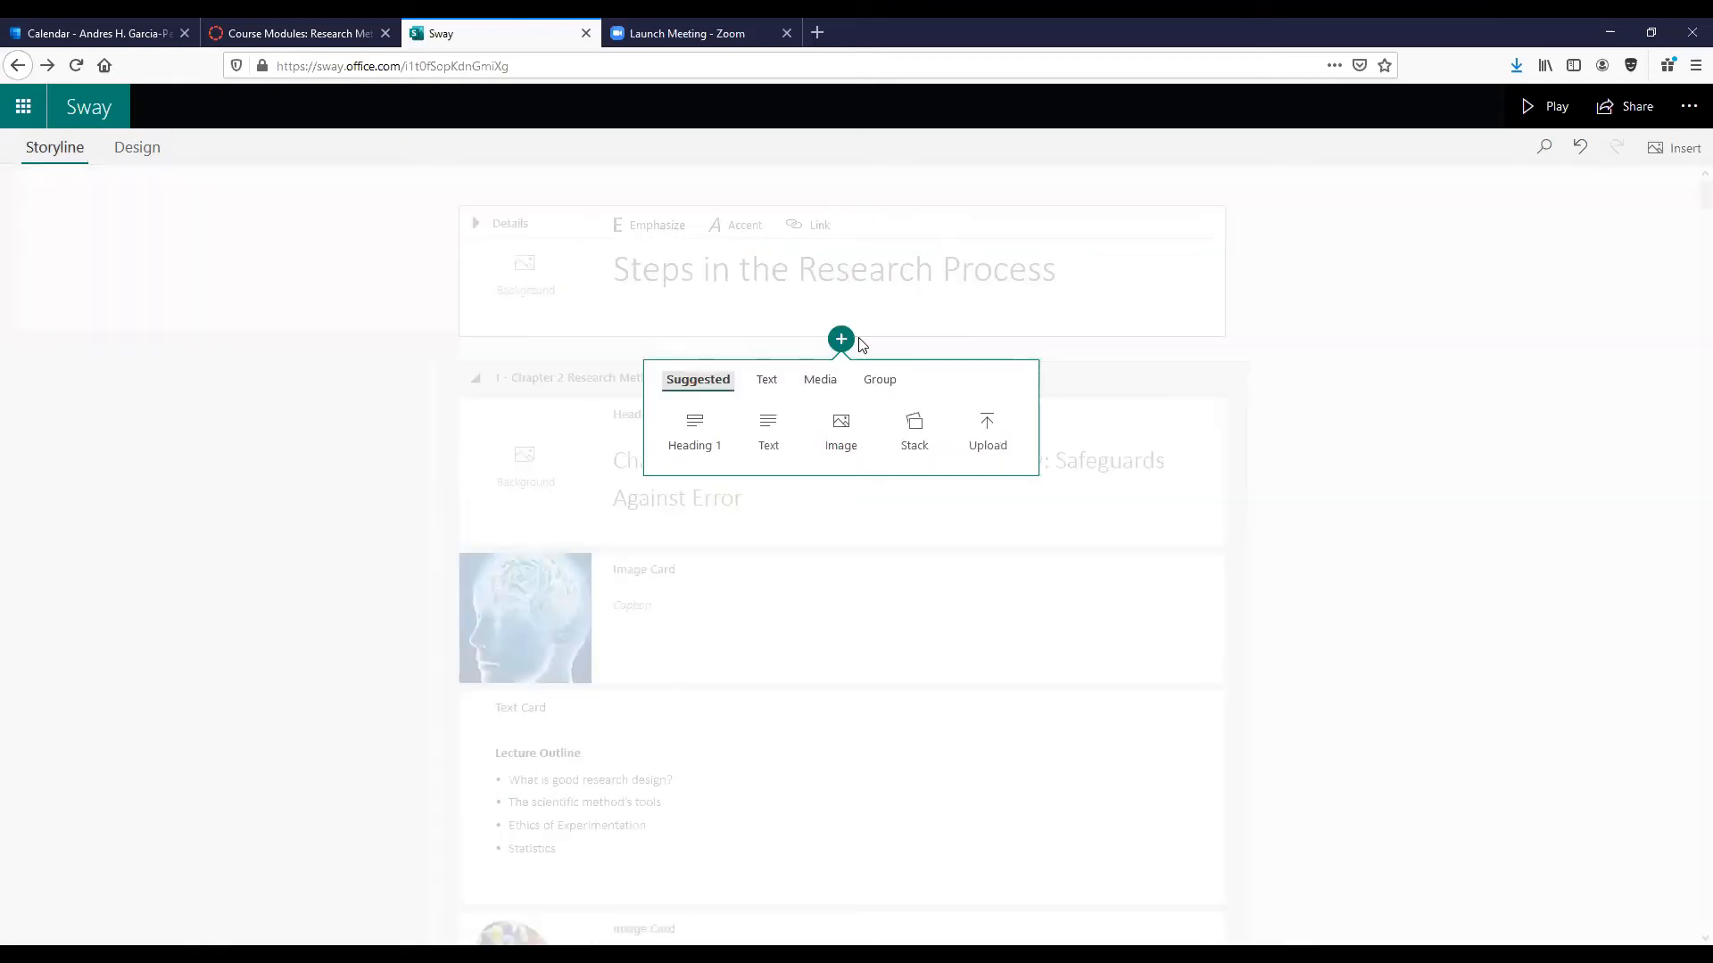
{"action": "left_click", "coordinate": [1311, 463]}
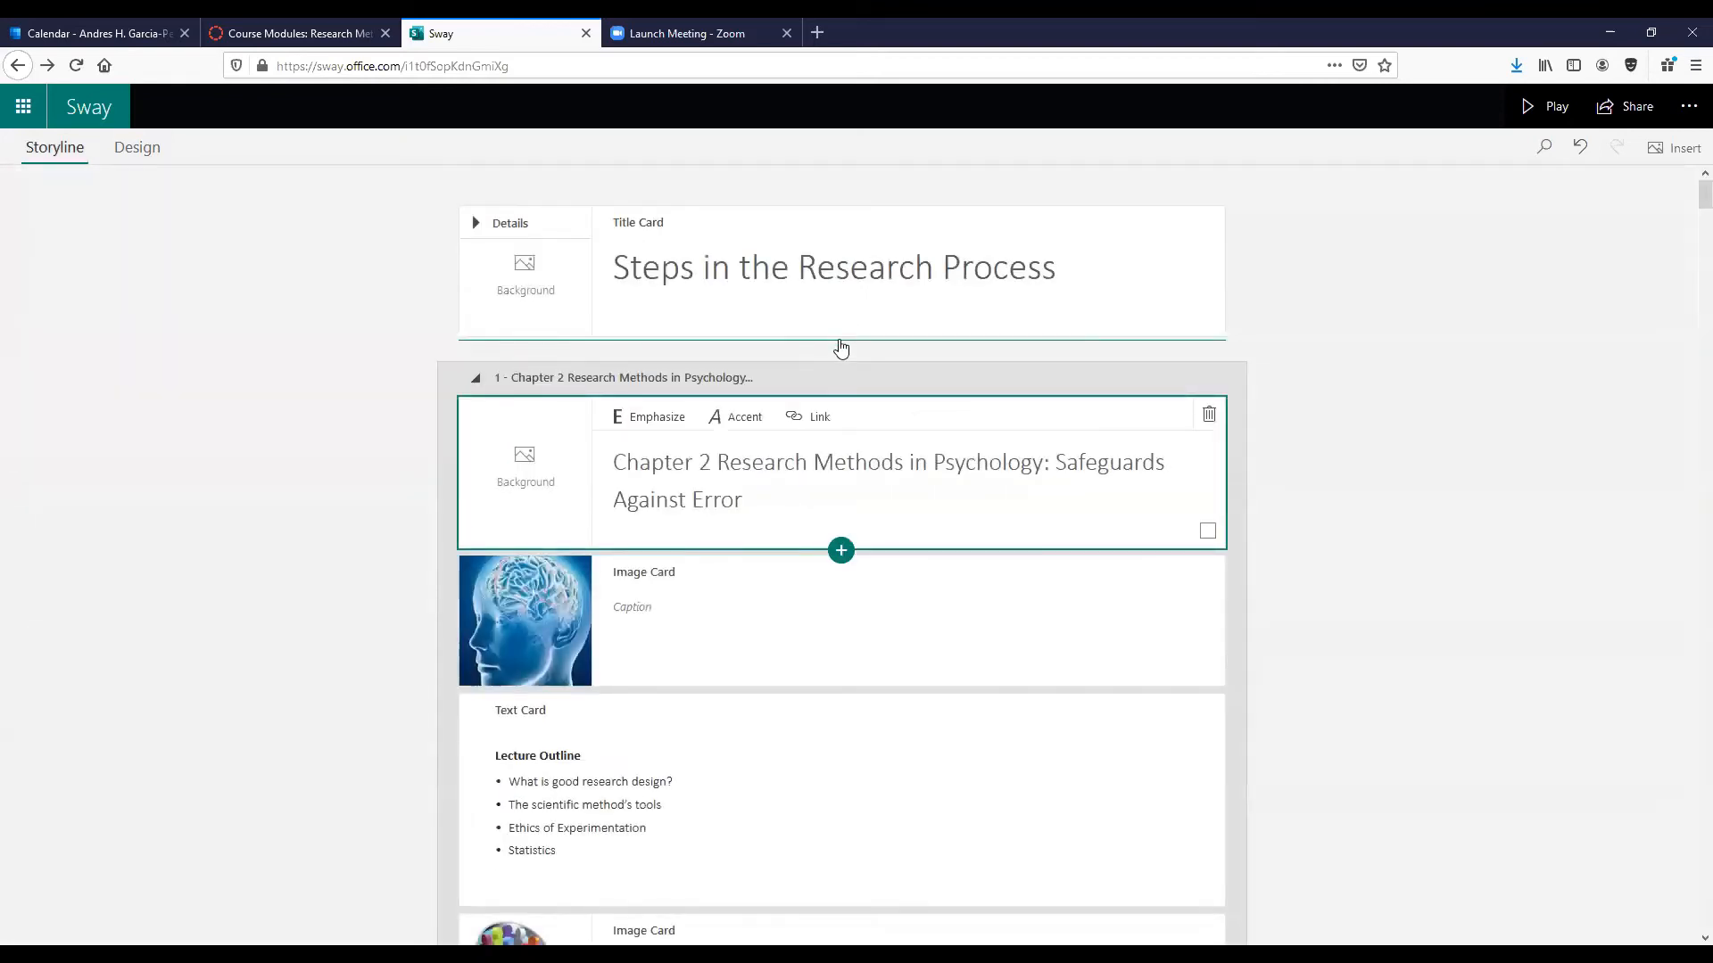
{"action": "left_click", "coordinate": [840, 340]}
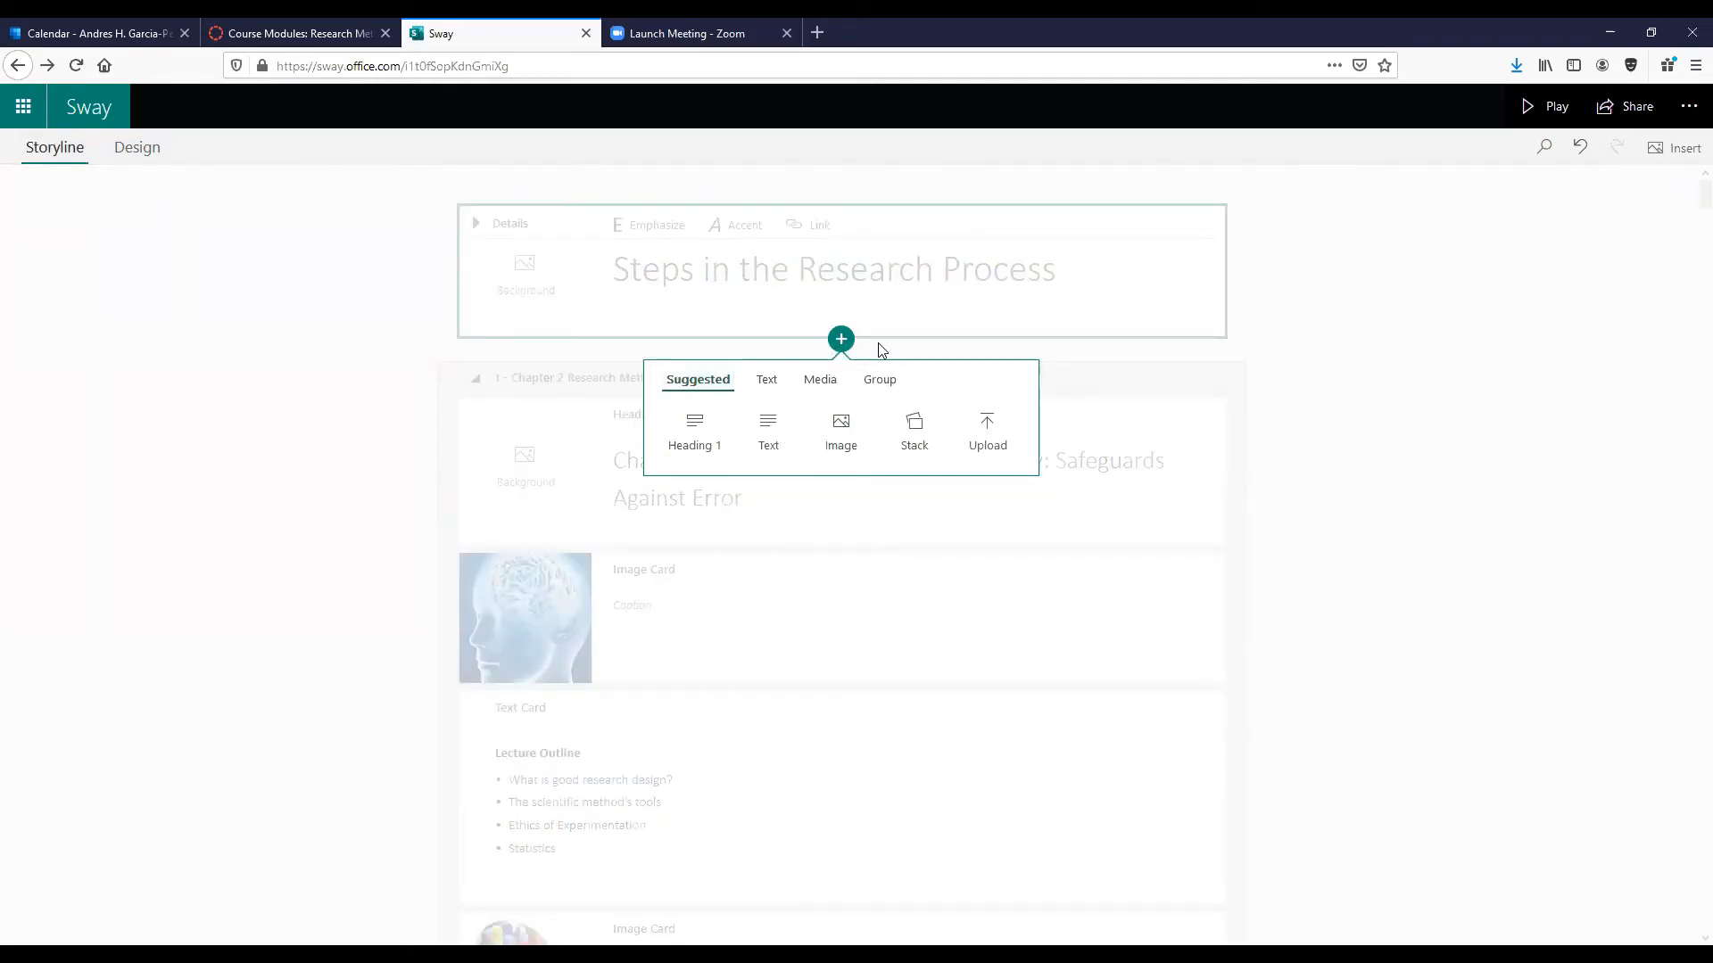
{"action": "left_click", "coordinate": [840, 340]}
{"action": "left_click", "coordinate": [840, 340]}
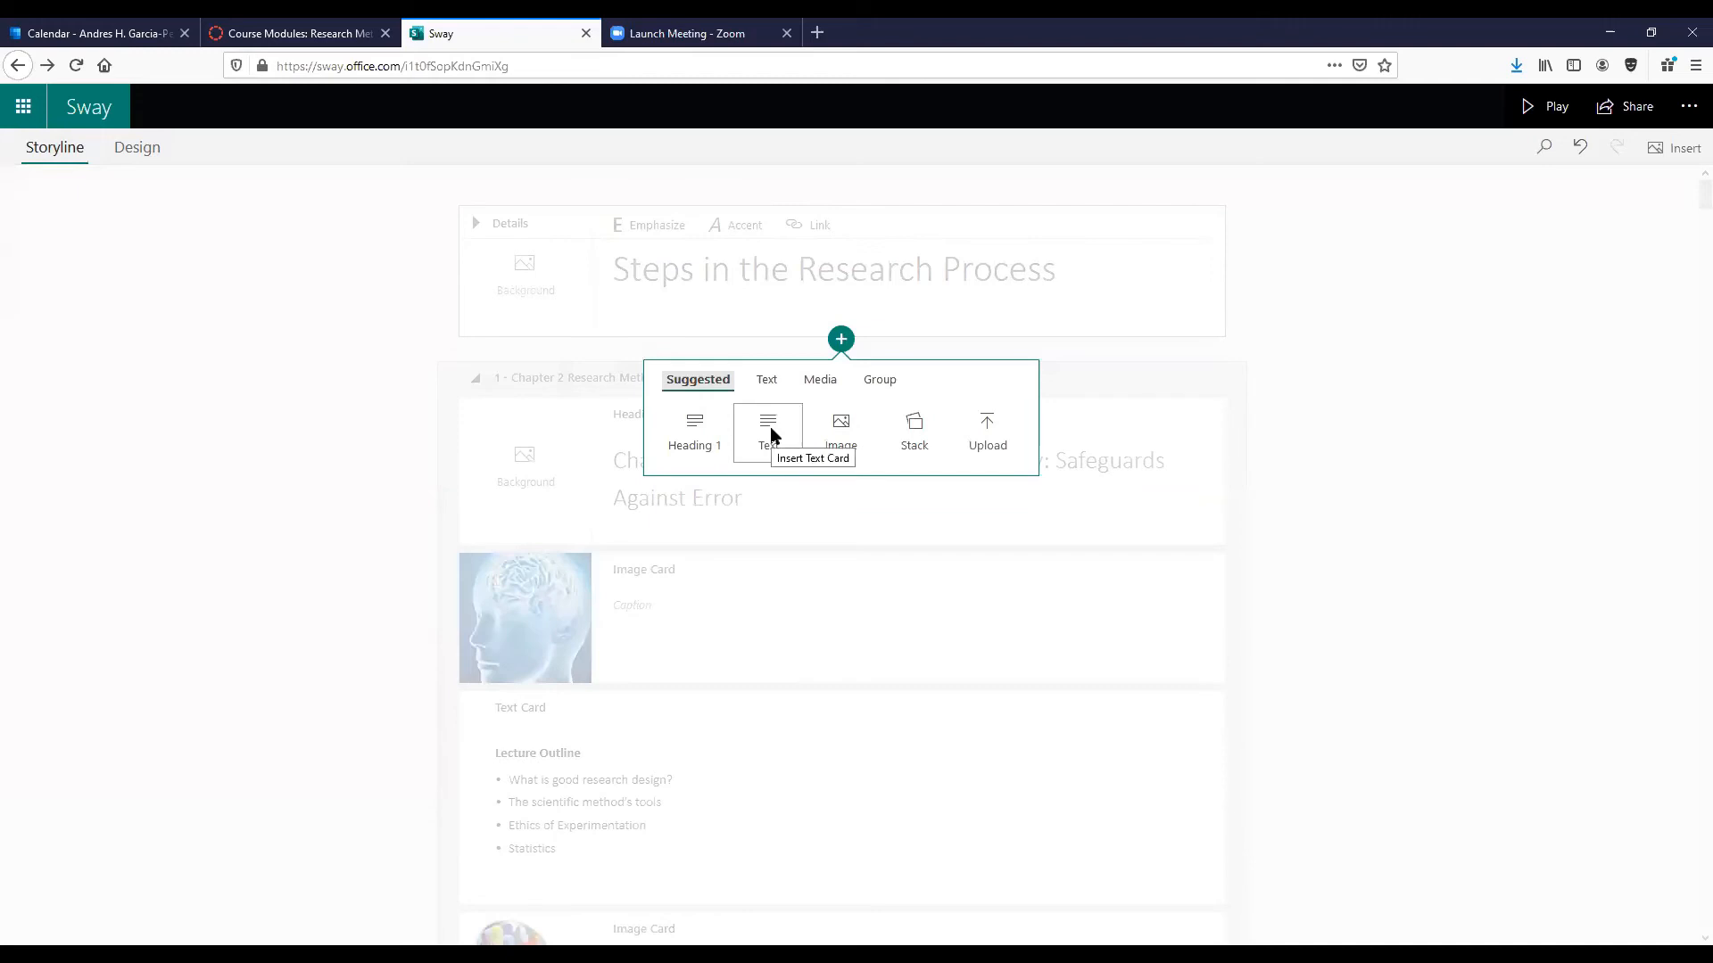
{"action": "left_click", "coordinate": [769, 429]}
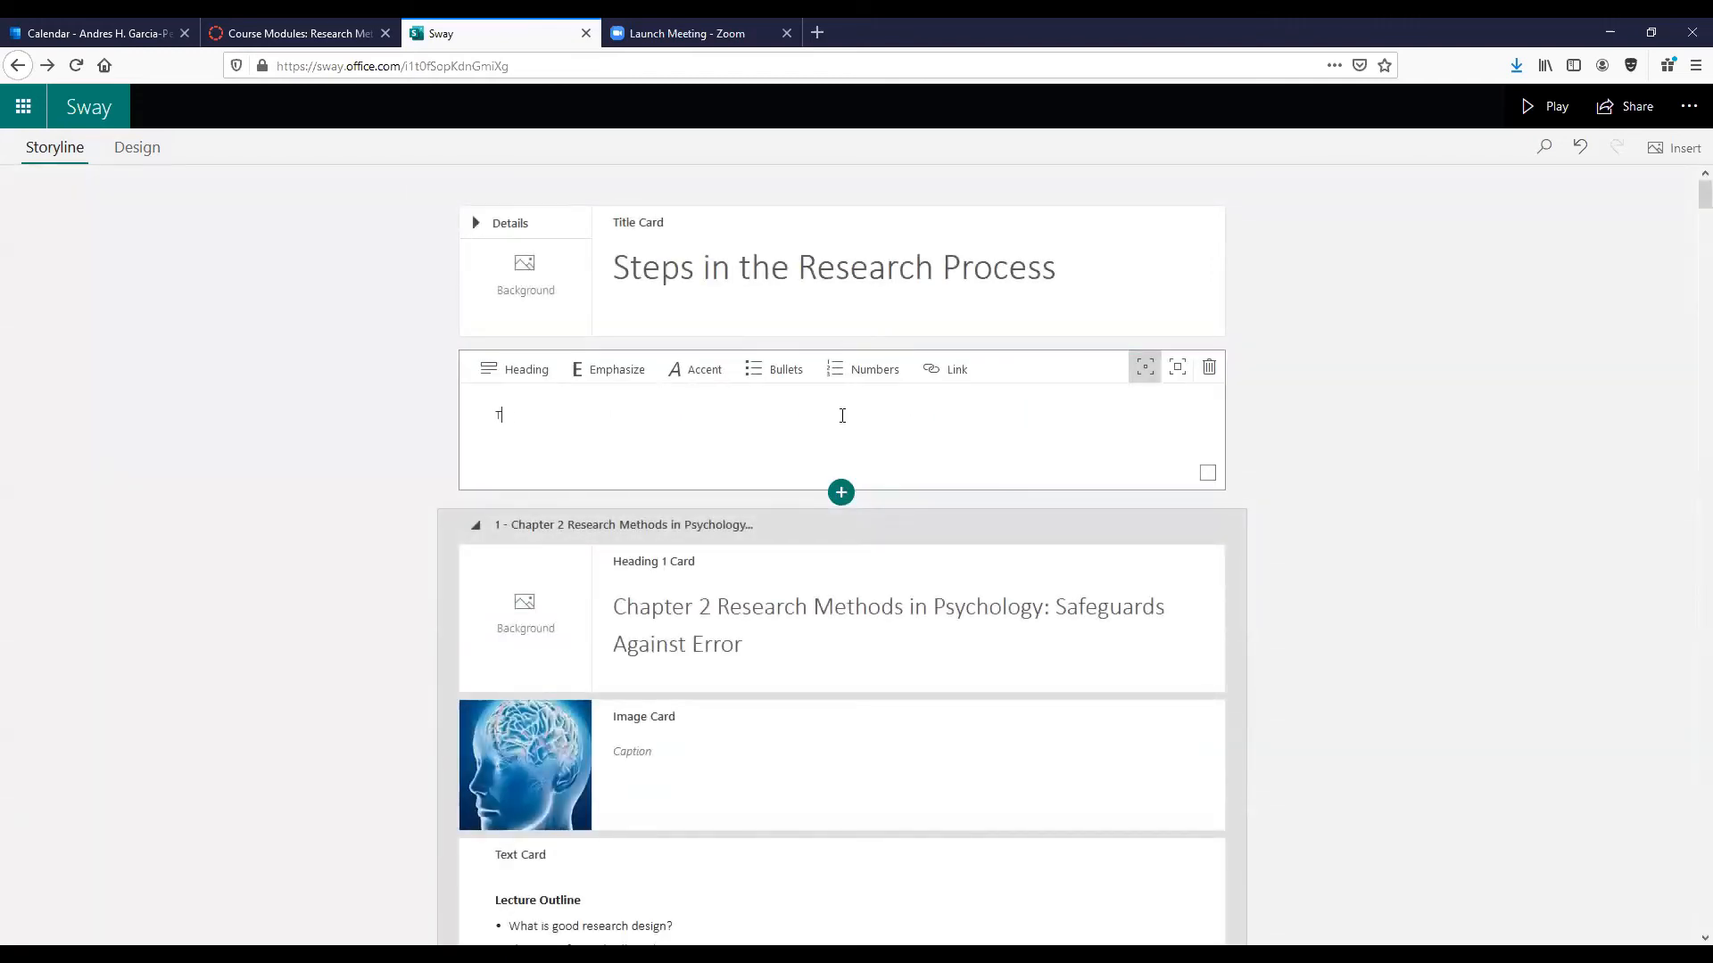
{"action": "type", "text": "This is my introduction, bla, bla, bla"}
Format the introduction text as a numbered list, with "introduction" emphasized in bold and the first "bla, bla" accented in italics.
{"action": "left_click", "coordinate": [760, 371]}
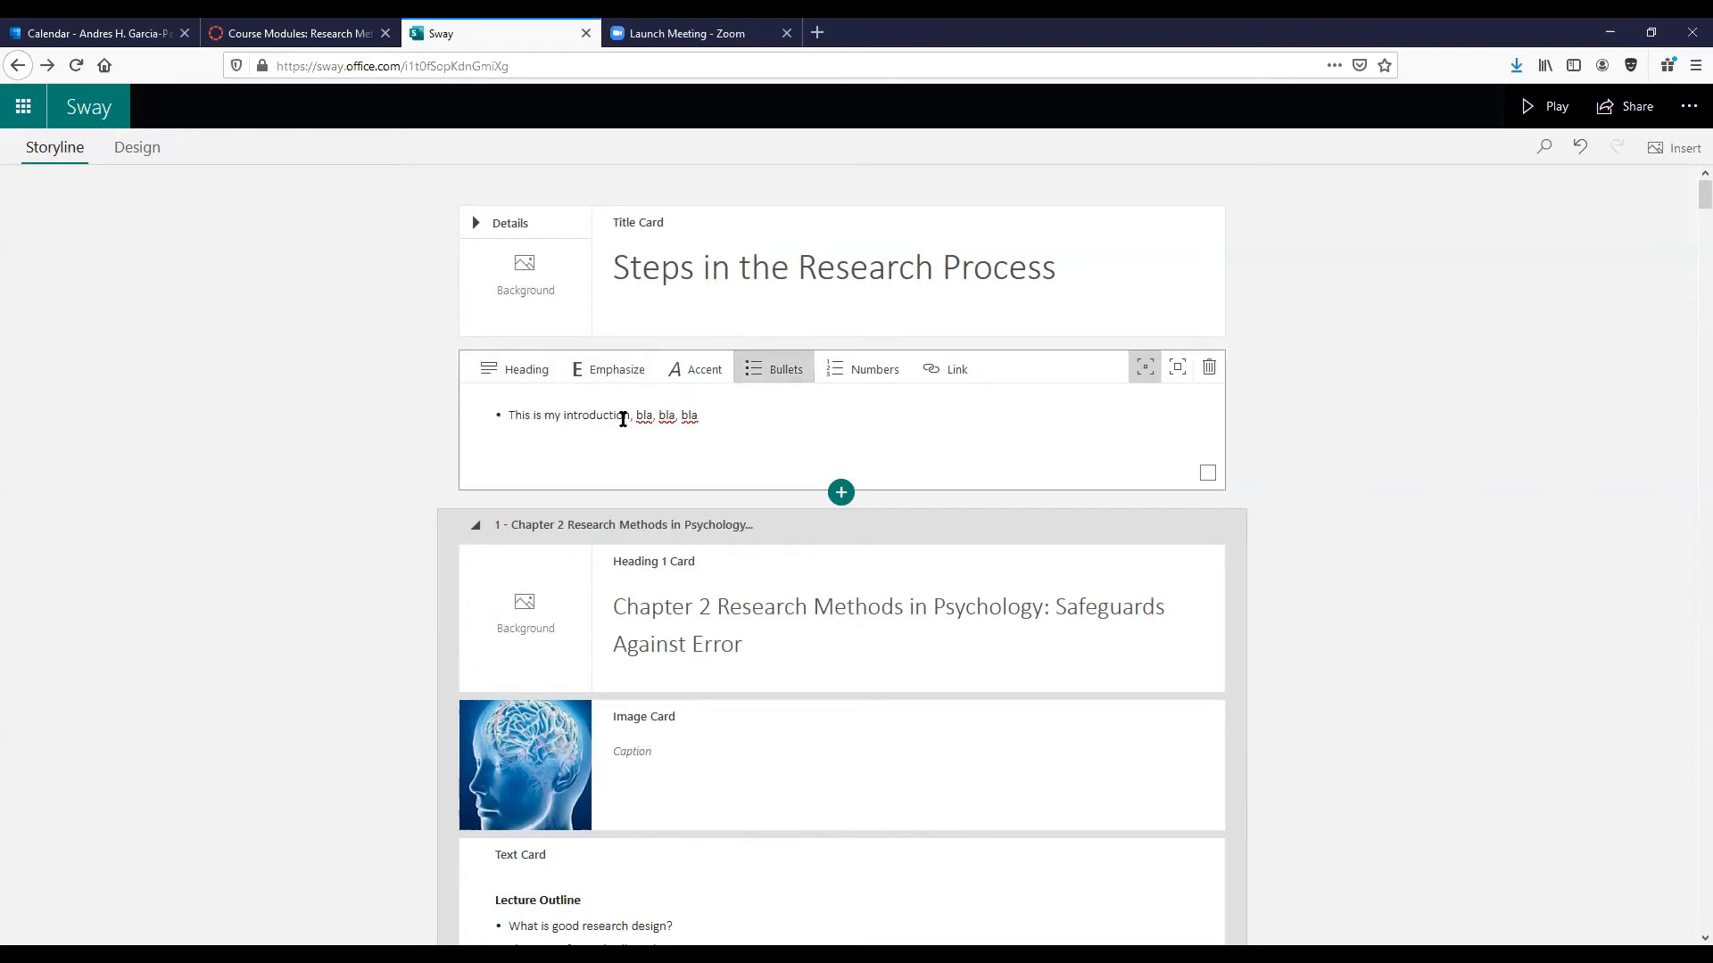
{"action": "left_click_drag", "start_coordinate": [569, 413], "coordinate": [679, 416]}
{"action": "left_click", "coordinate": [607, 370]}
{"action": "key", "text": "ctrl+i"}
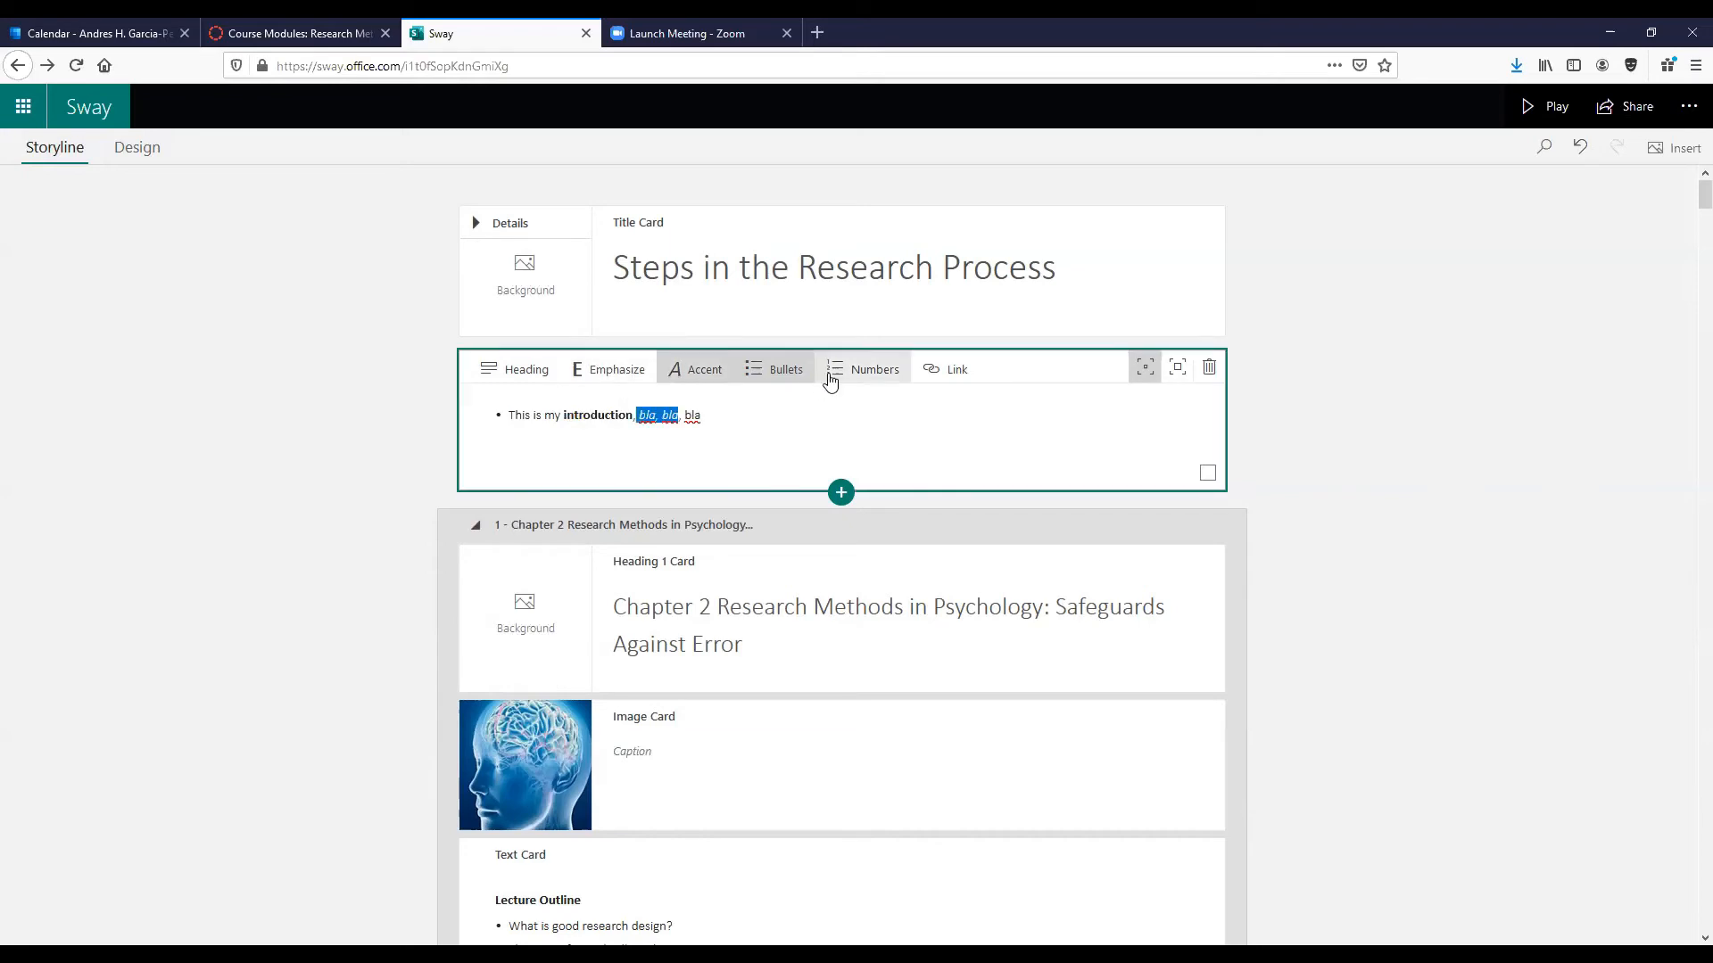
{"action": "left_click", "coordinate": [765, 371]}
{"action": "left_click", "coordinate": [766, 373]}
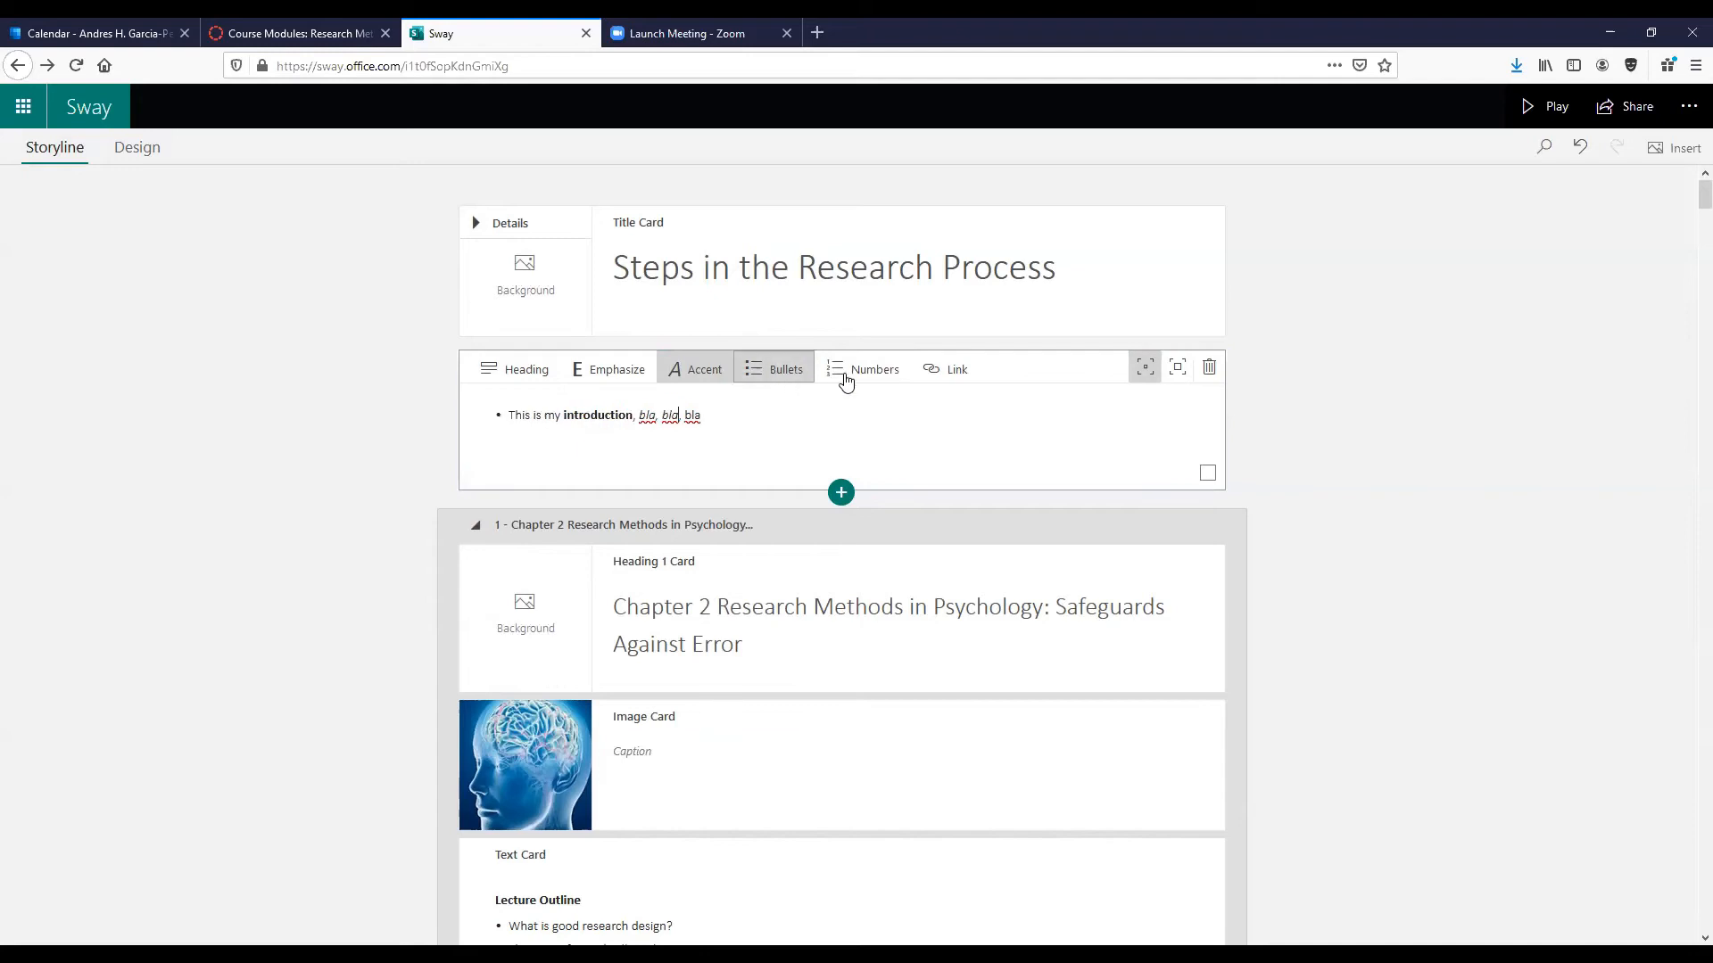
{"action": "left_click", "coordinate": [857, 381]}
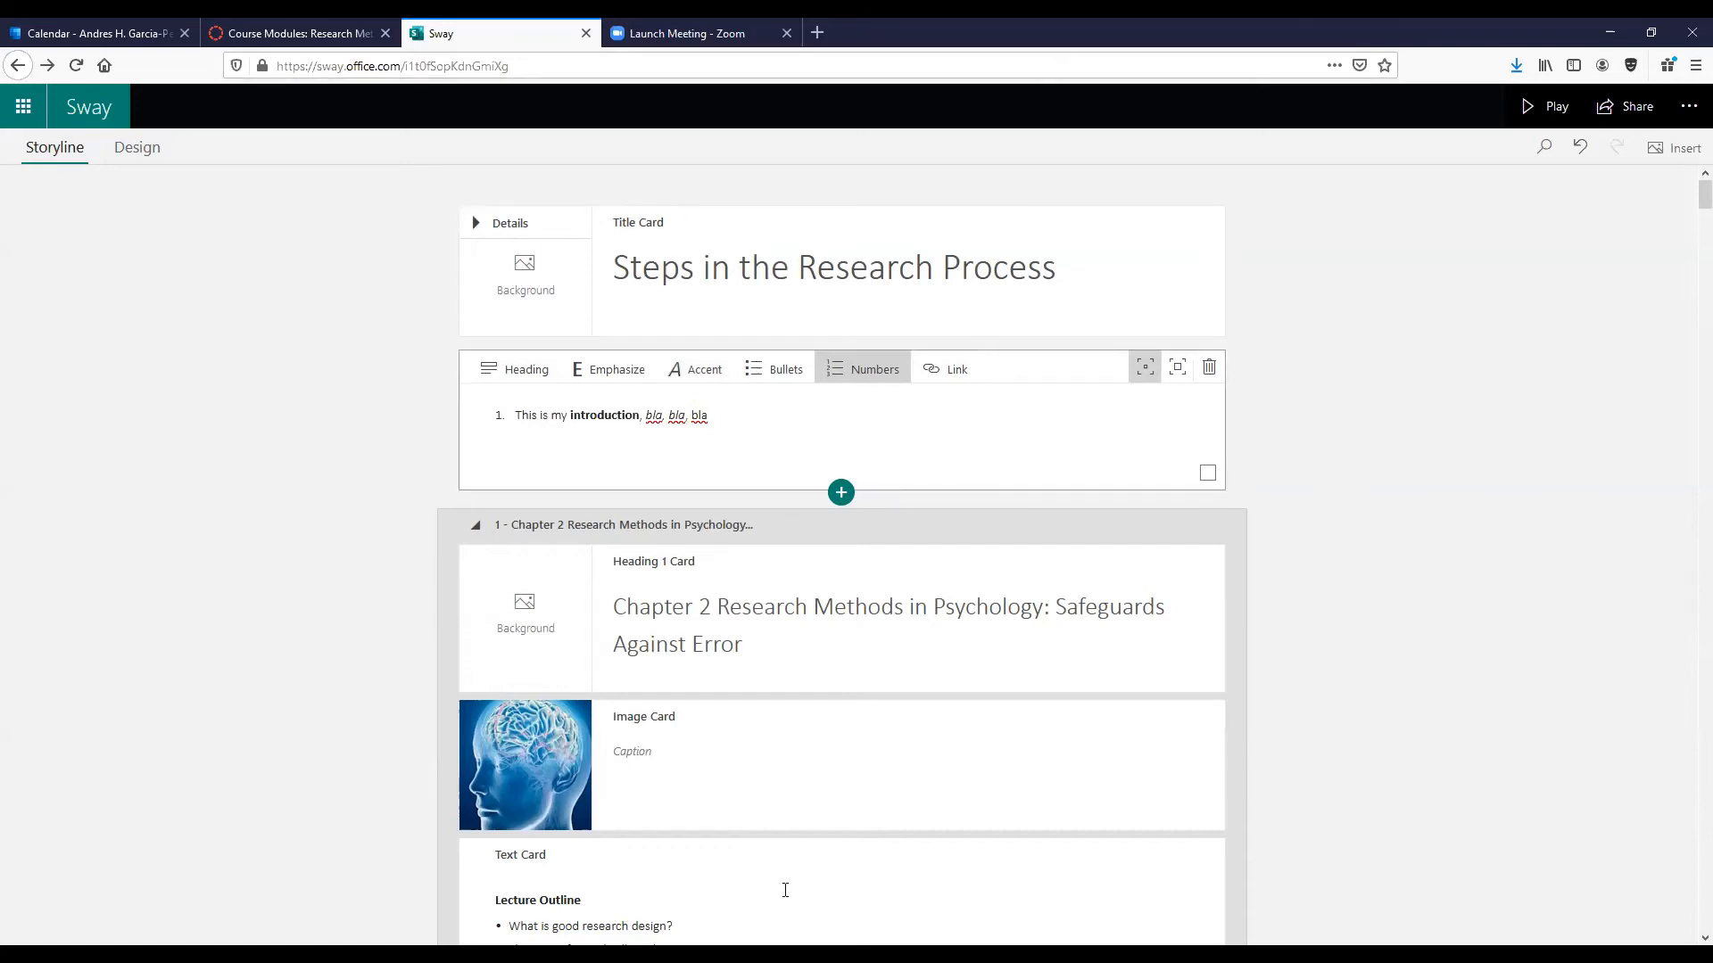
Search the web for "sway wikipedia" in a new browser tab, open the Sway (Office app) article and copy its web address.
{"action": "key", "text": "ctrl+t"}
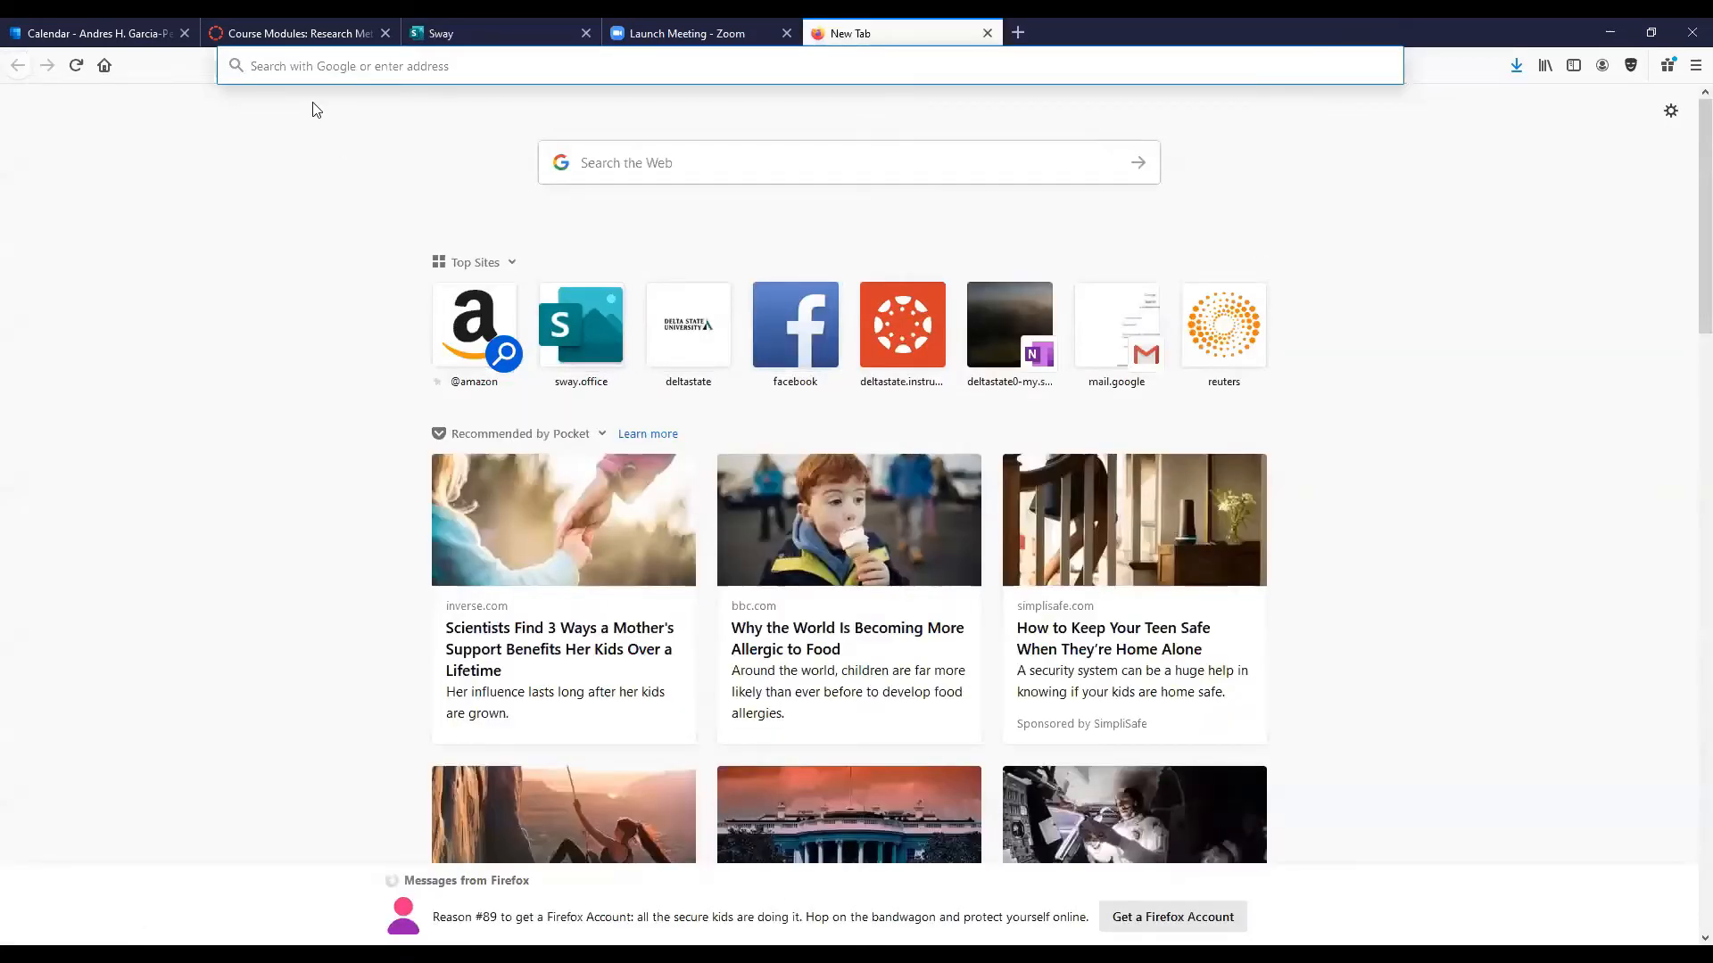
{"action": "type", "text": "sway wikipedia"}
{"action": "key", "text": "Return"}
{"action": "left_click", "coordinate": [366, 421]}
{"action": "left_click", "coordinate": [248, 629]}
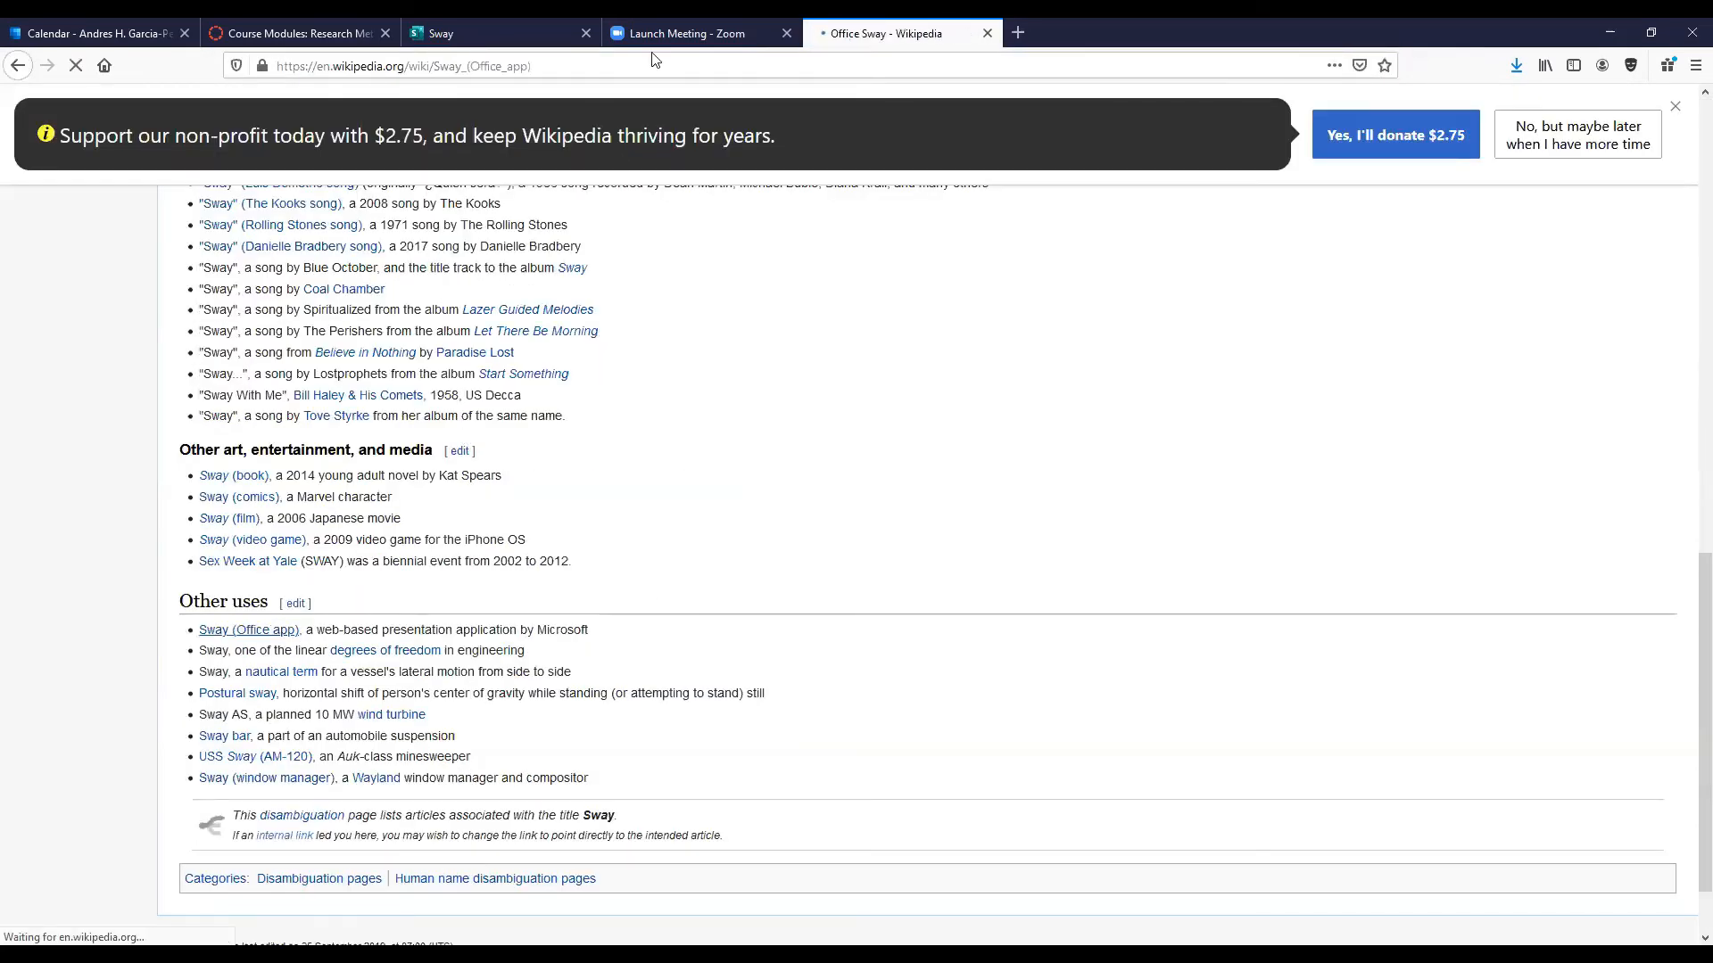
{"action": "left_click", "coordinate": [571, 65]}
{"action": "right_click", "coordinate": [465, 70]}
{"action": "left_click", "coordinate": [505, 125]}
Back in the Sway, link "bla, bla, bla" to the copied Wikipedia address and raise the introduction card's emphasis level.
{"action": "left_click", "coordinate": [476, 33]}
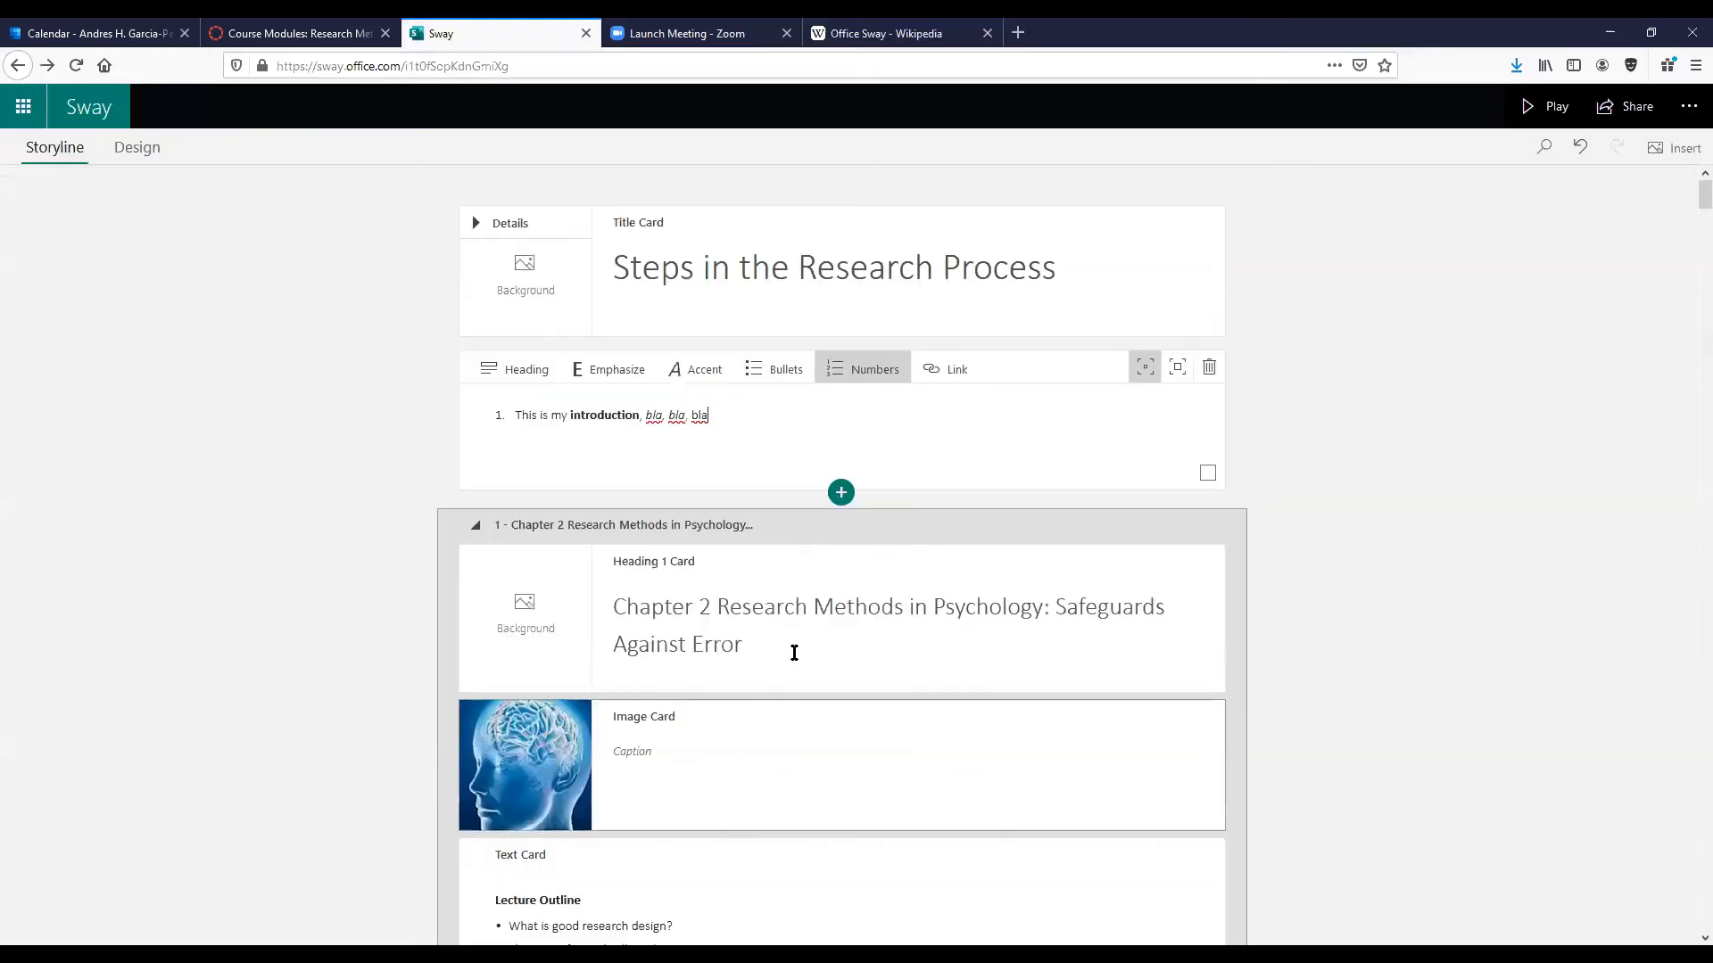
{"action": "left_click_drag", "start_coordinate": [710, 415], "coordinate": [645, 416]}
{"action": "left_click", "coordinate": [930, 371]}
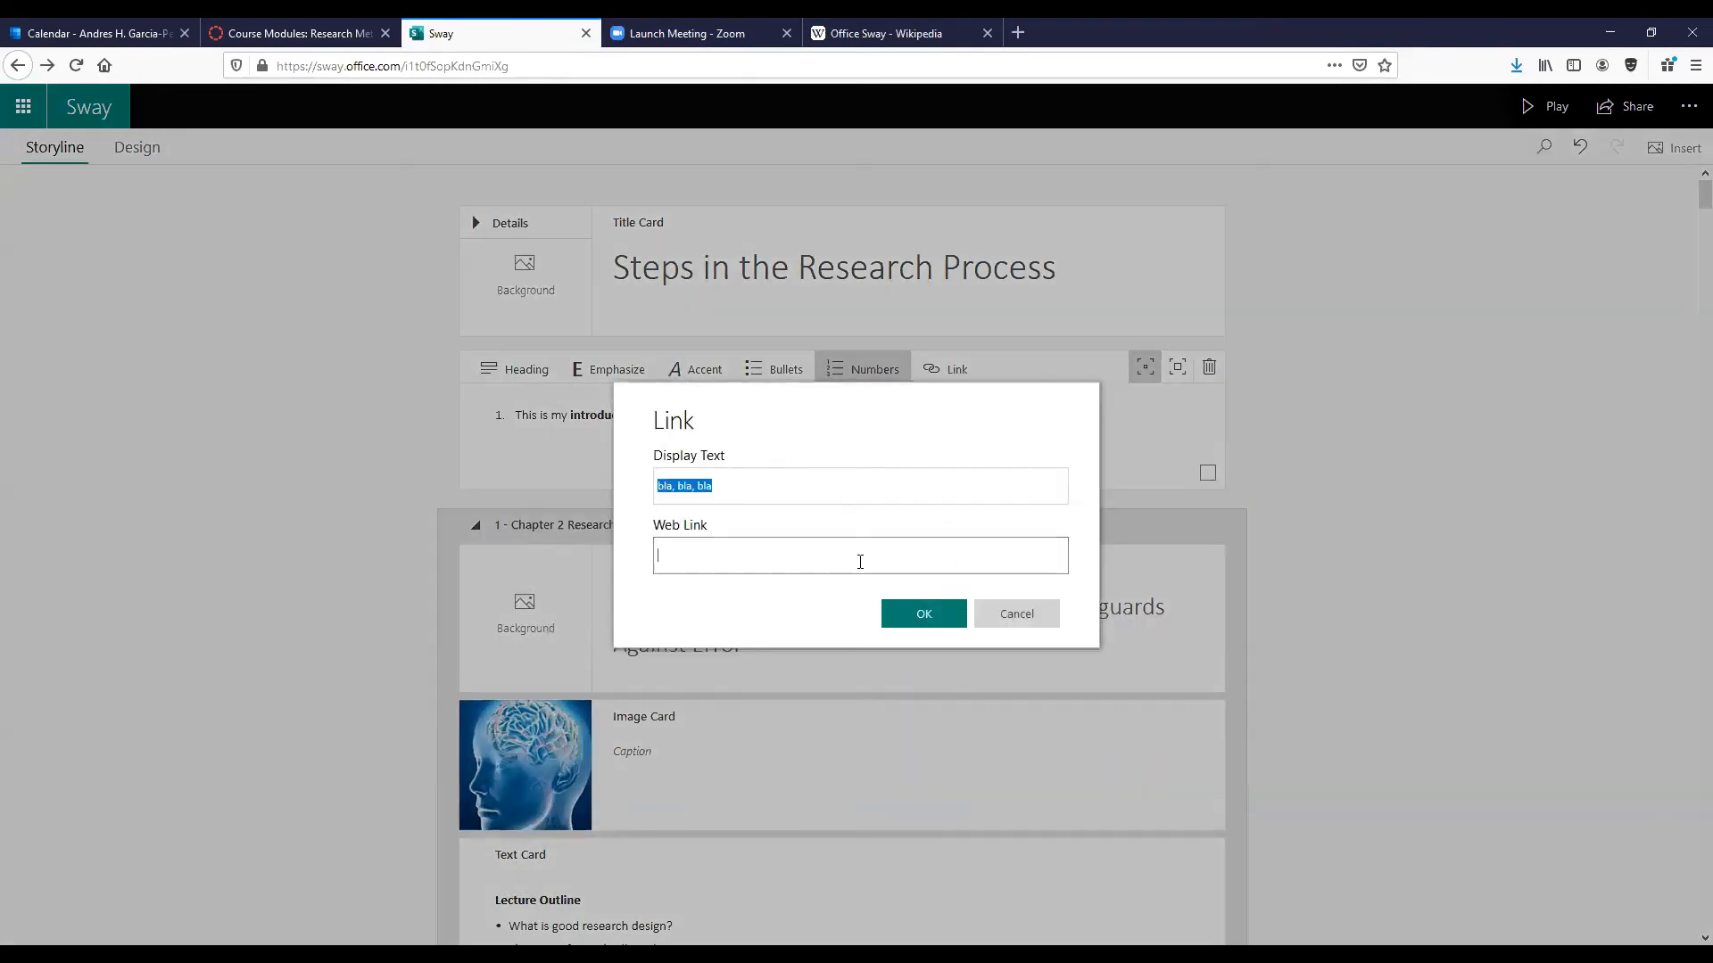
{"action": "left_click", "coordinate": [860, 561]}
{"action": "key", "text": "ctrl+v"}
{"action": "left_click", "coordinate": [924, 614]}
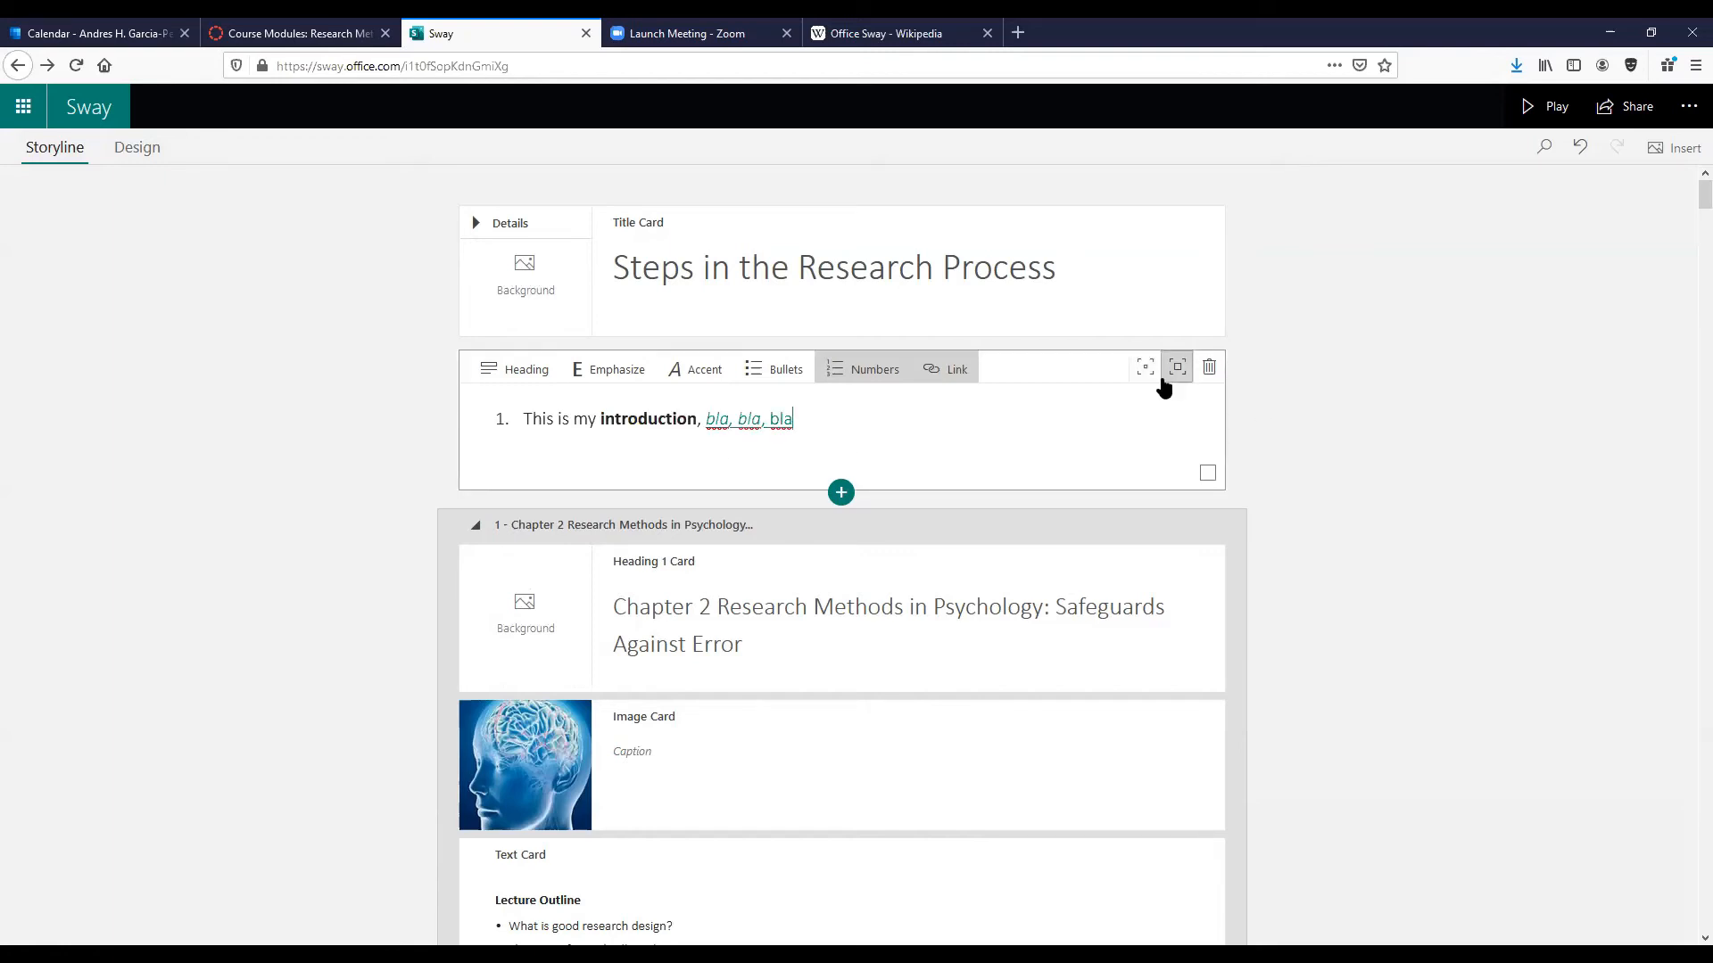
{"action": "left_click", "coordinate": [1178, 377]}
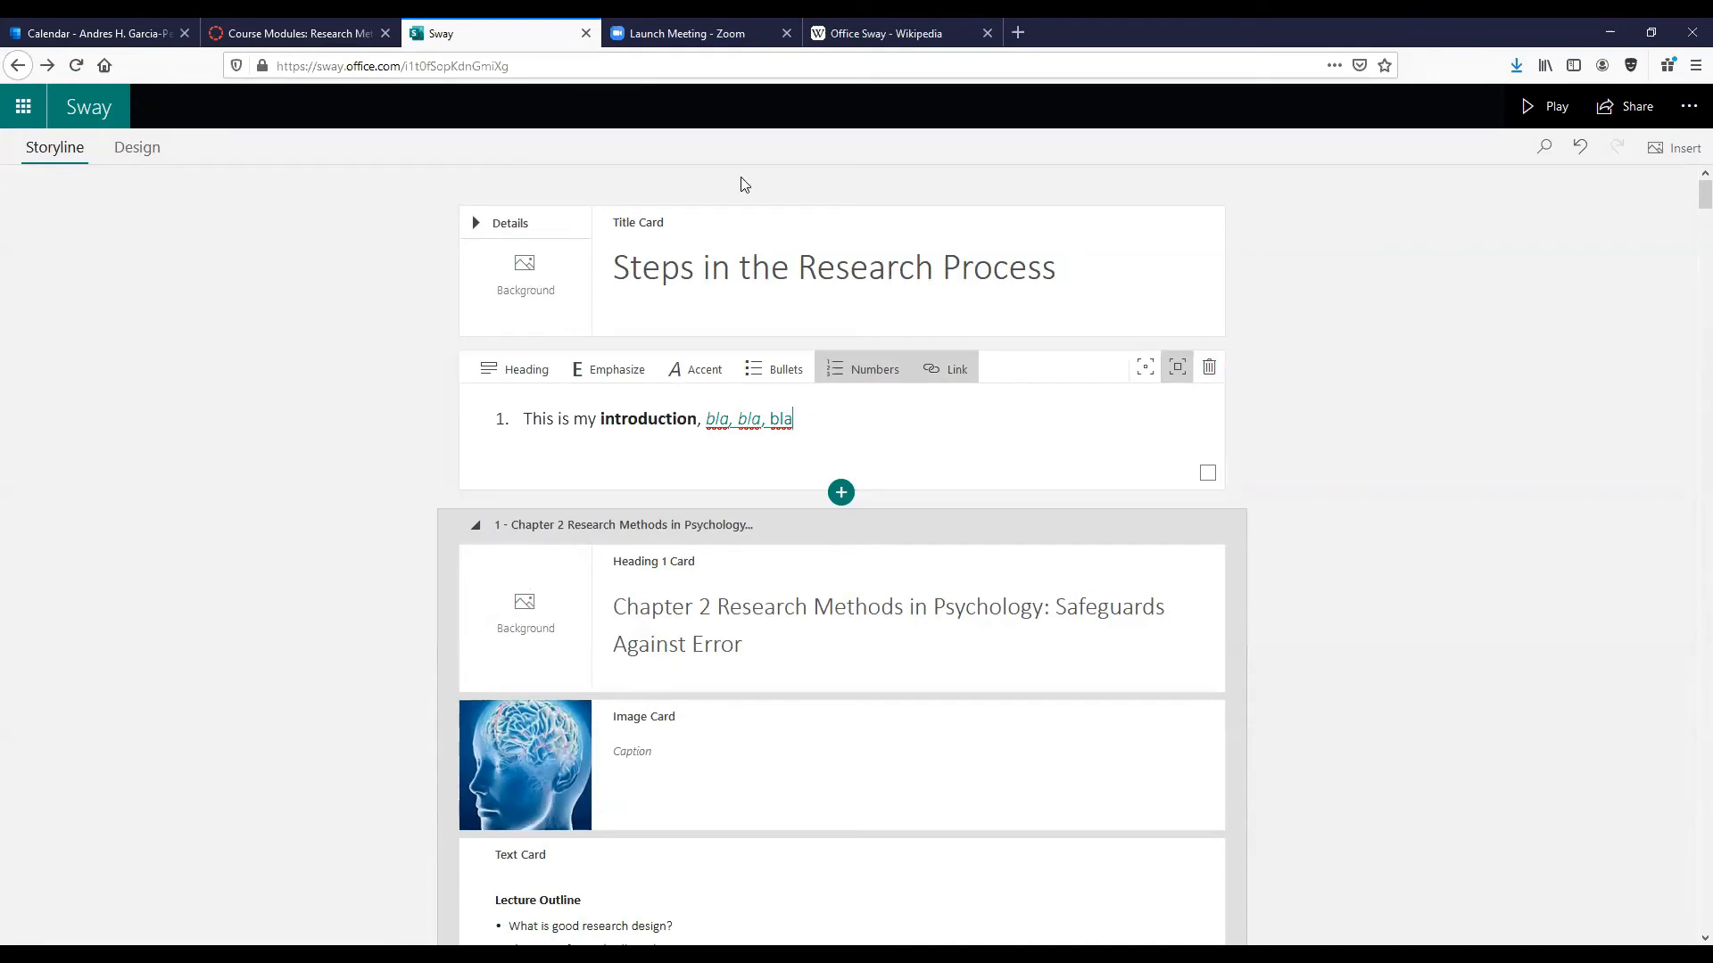
Play the Sway to test the Wikipedia link in the introduction, and return to editing.
{"action": "left_click", "coordinate": [1551, 116]}
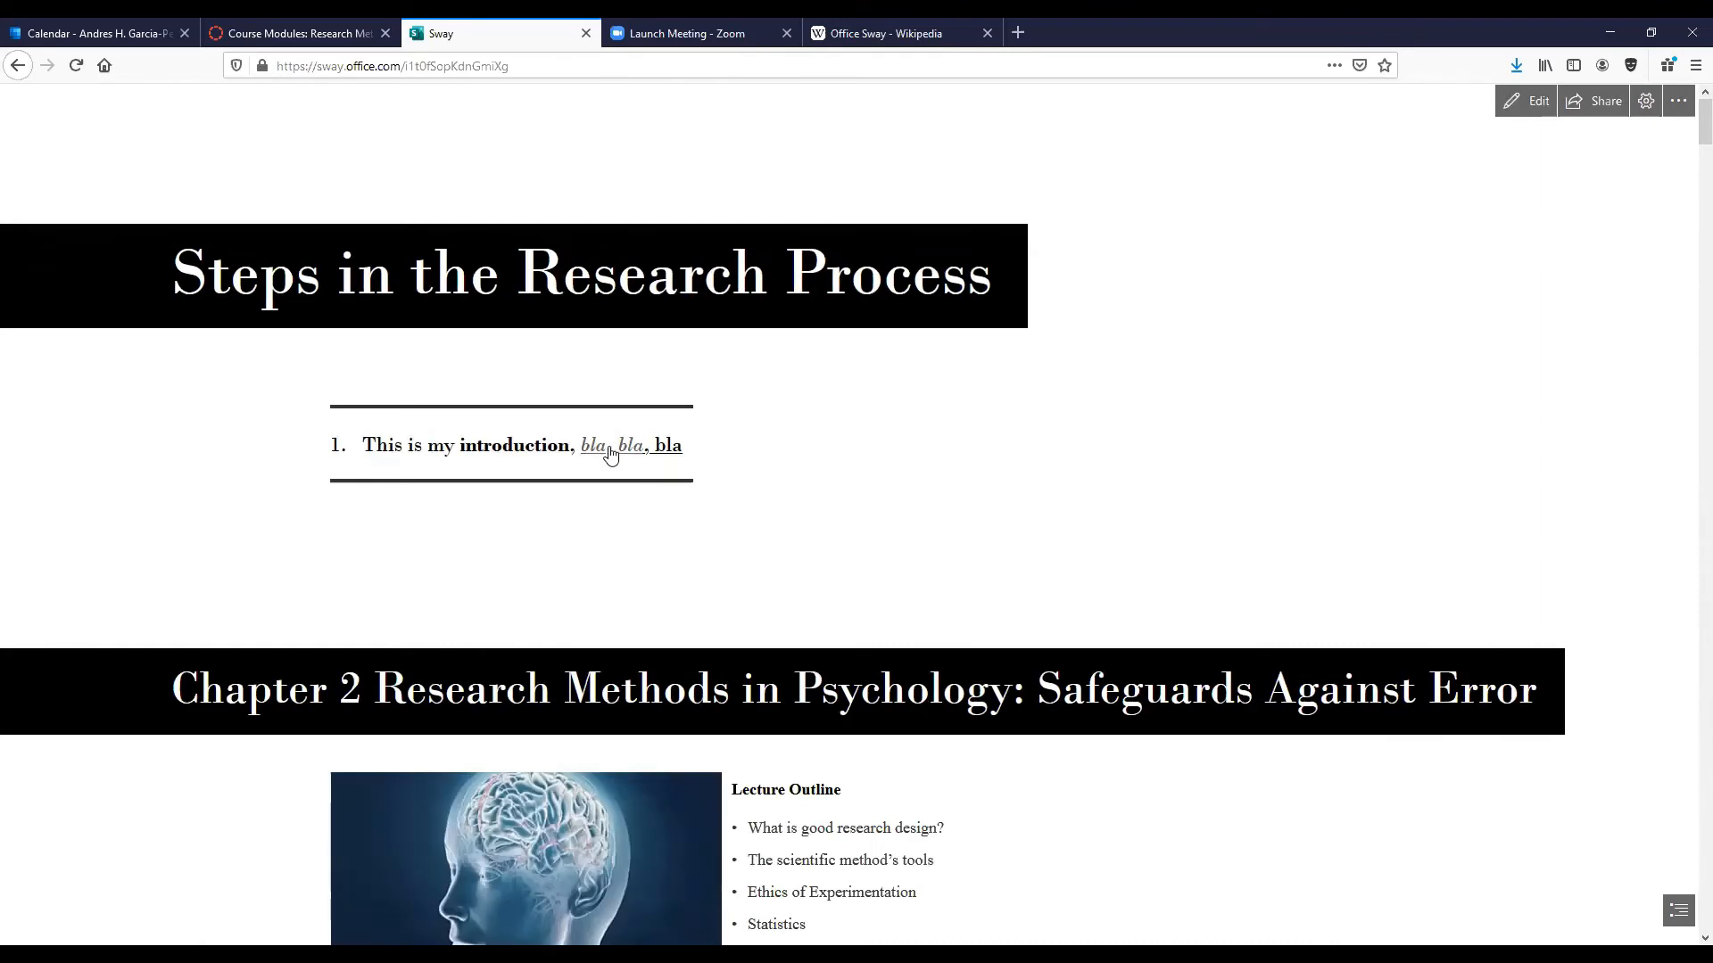
{"action": "left_click", "coordinate": [610, 450]}
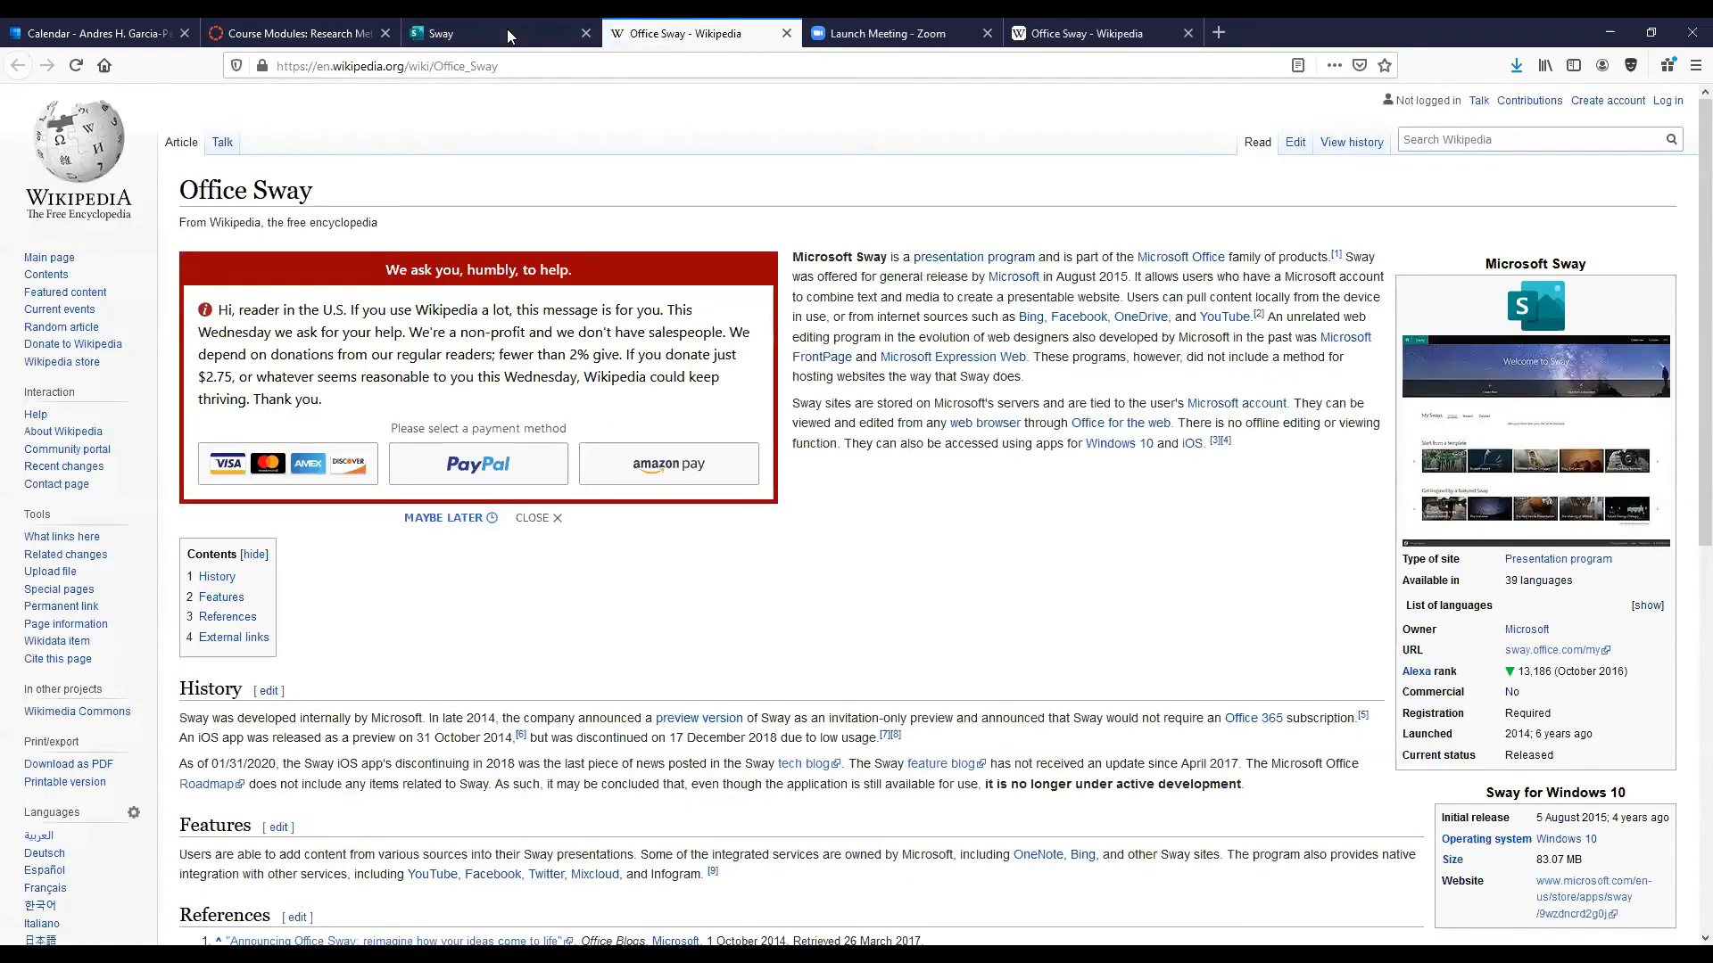
{"action": "left_click", "coordinate": [467, 31]}
{"action": "left_click", "coordinate": [1541, 125]}
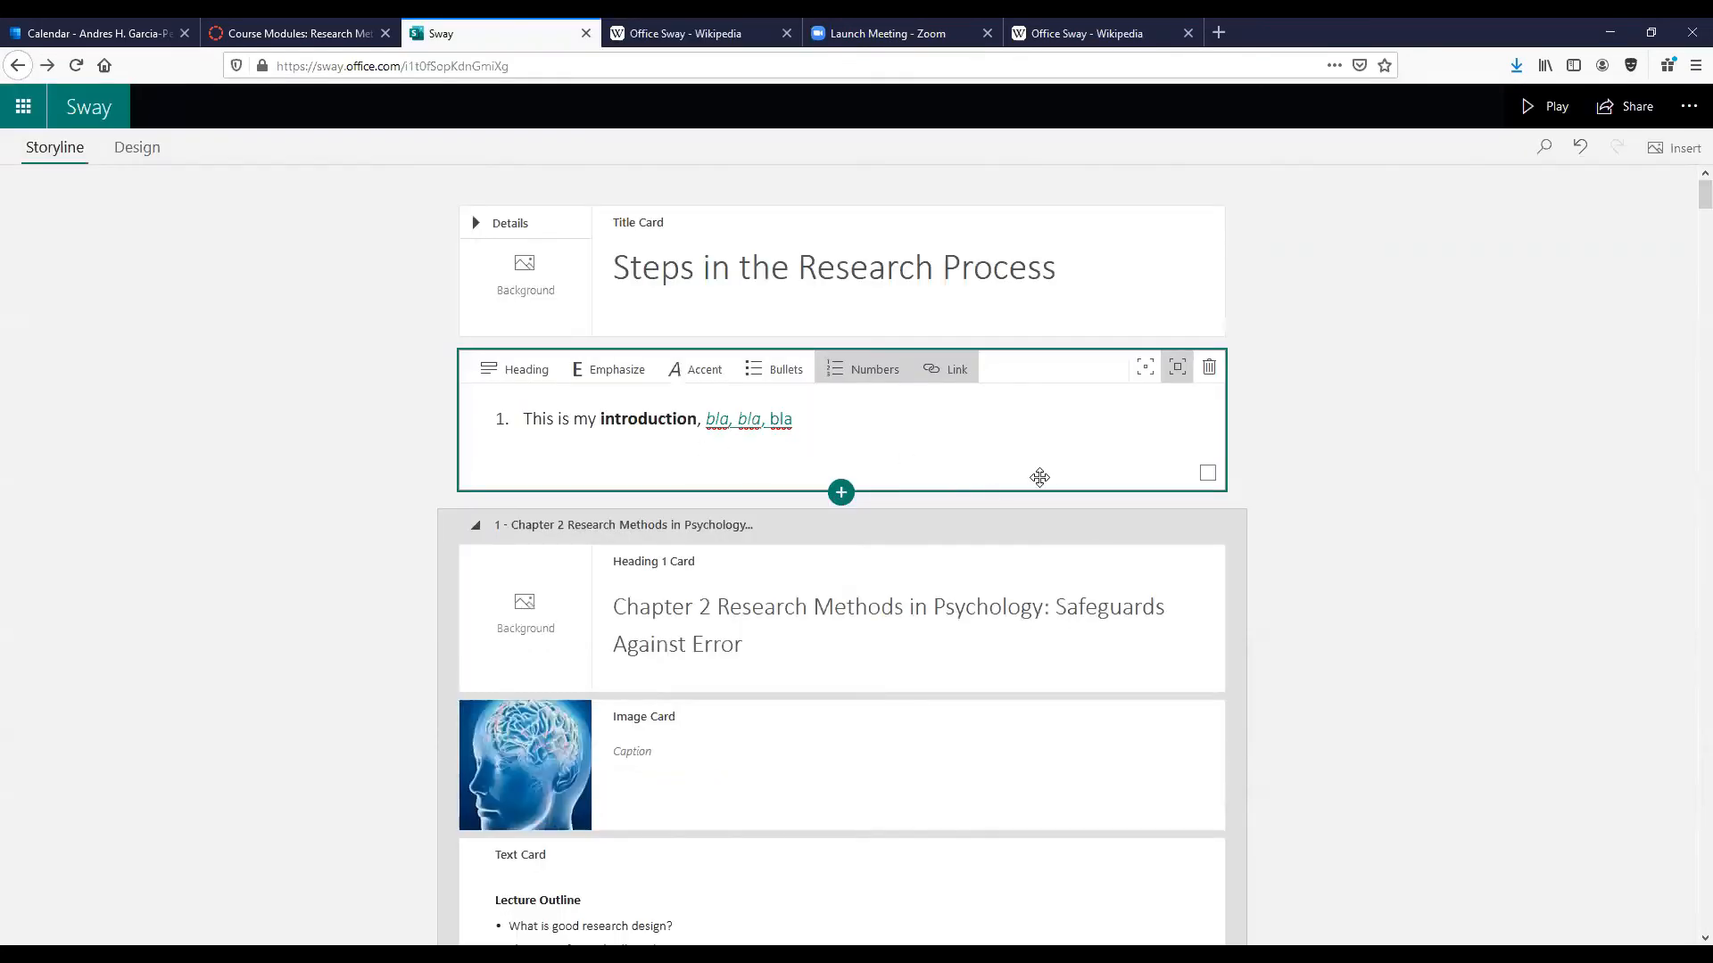
Raise the emphasis level of the Lecture Outline text card and turn its bulleted items into a numbered list.
{"action": "scroll", "coordinate": [947, 422], "scroll_direction": "down", "scroll_amount": 2}
{"action": "scroll", "coordinate": [861, 419], "scroll_direction": "up", "scroll_amount": 2}
{"action": "scroll", "coordinate": [857, 384], "scroll_direction": "down", "scroll_amount": 4}
{"action": "left_click", "coordinate": [1165, 578]}
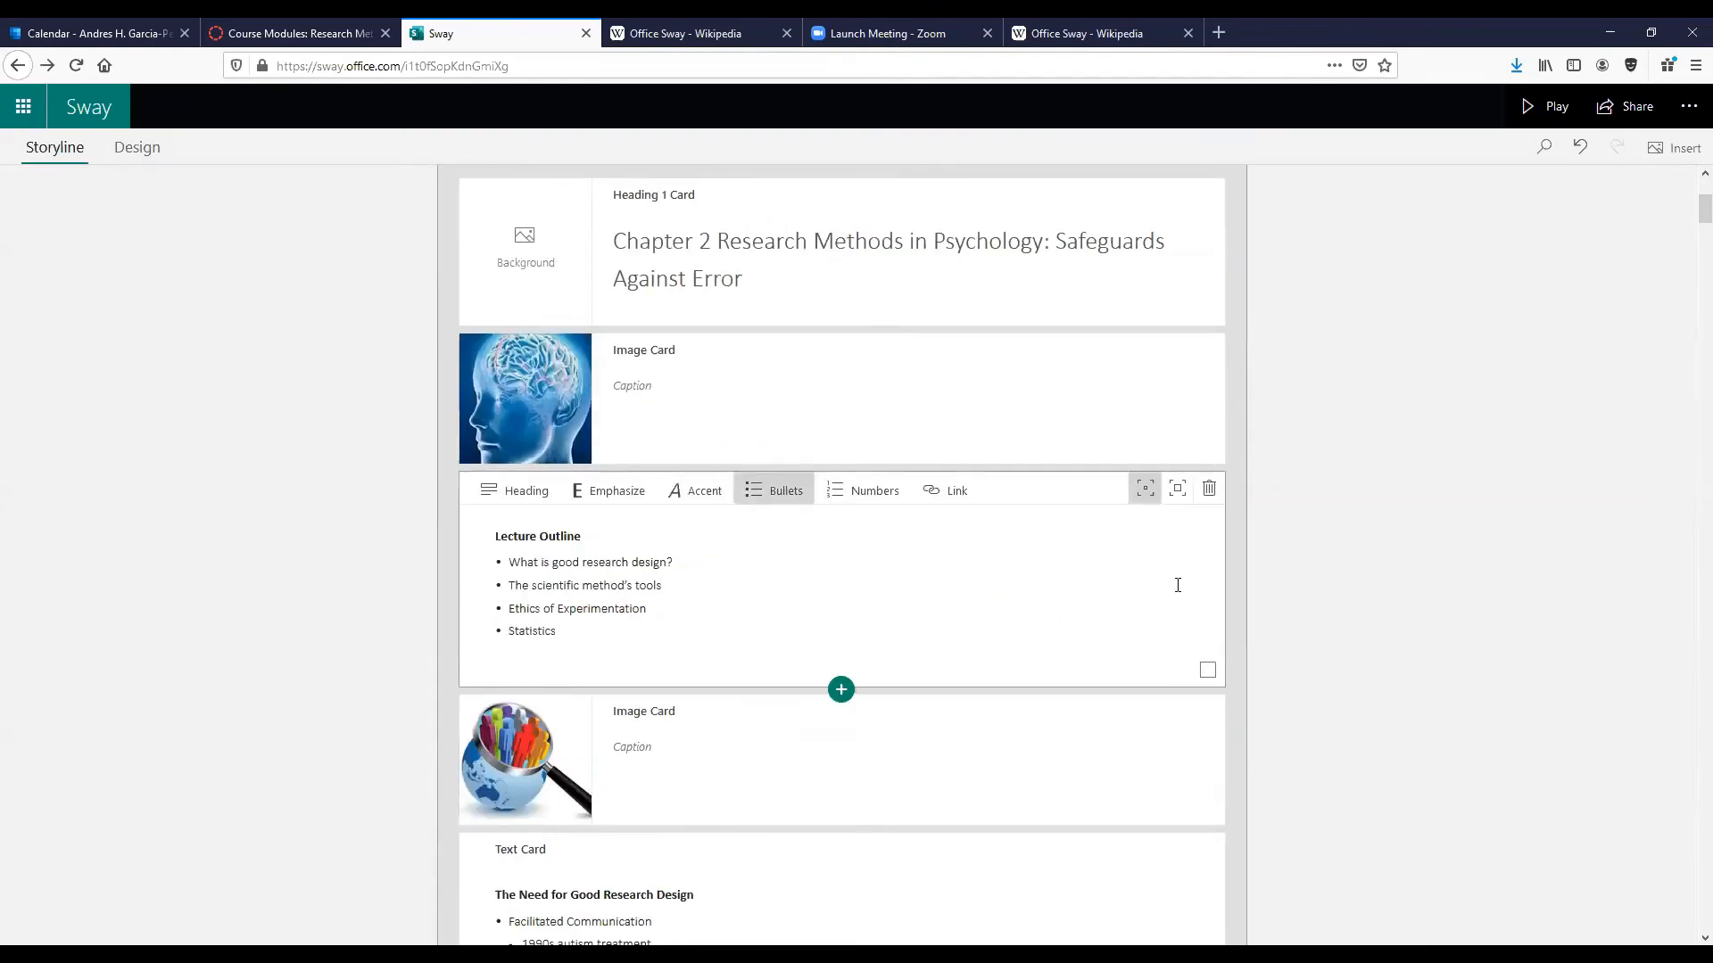
{"action": "scroll", "coordinate": [1165, 580], "scroll_direction": "down", "scroll_amount": 1}
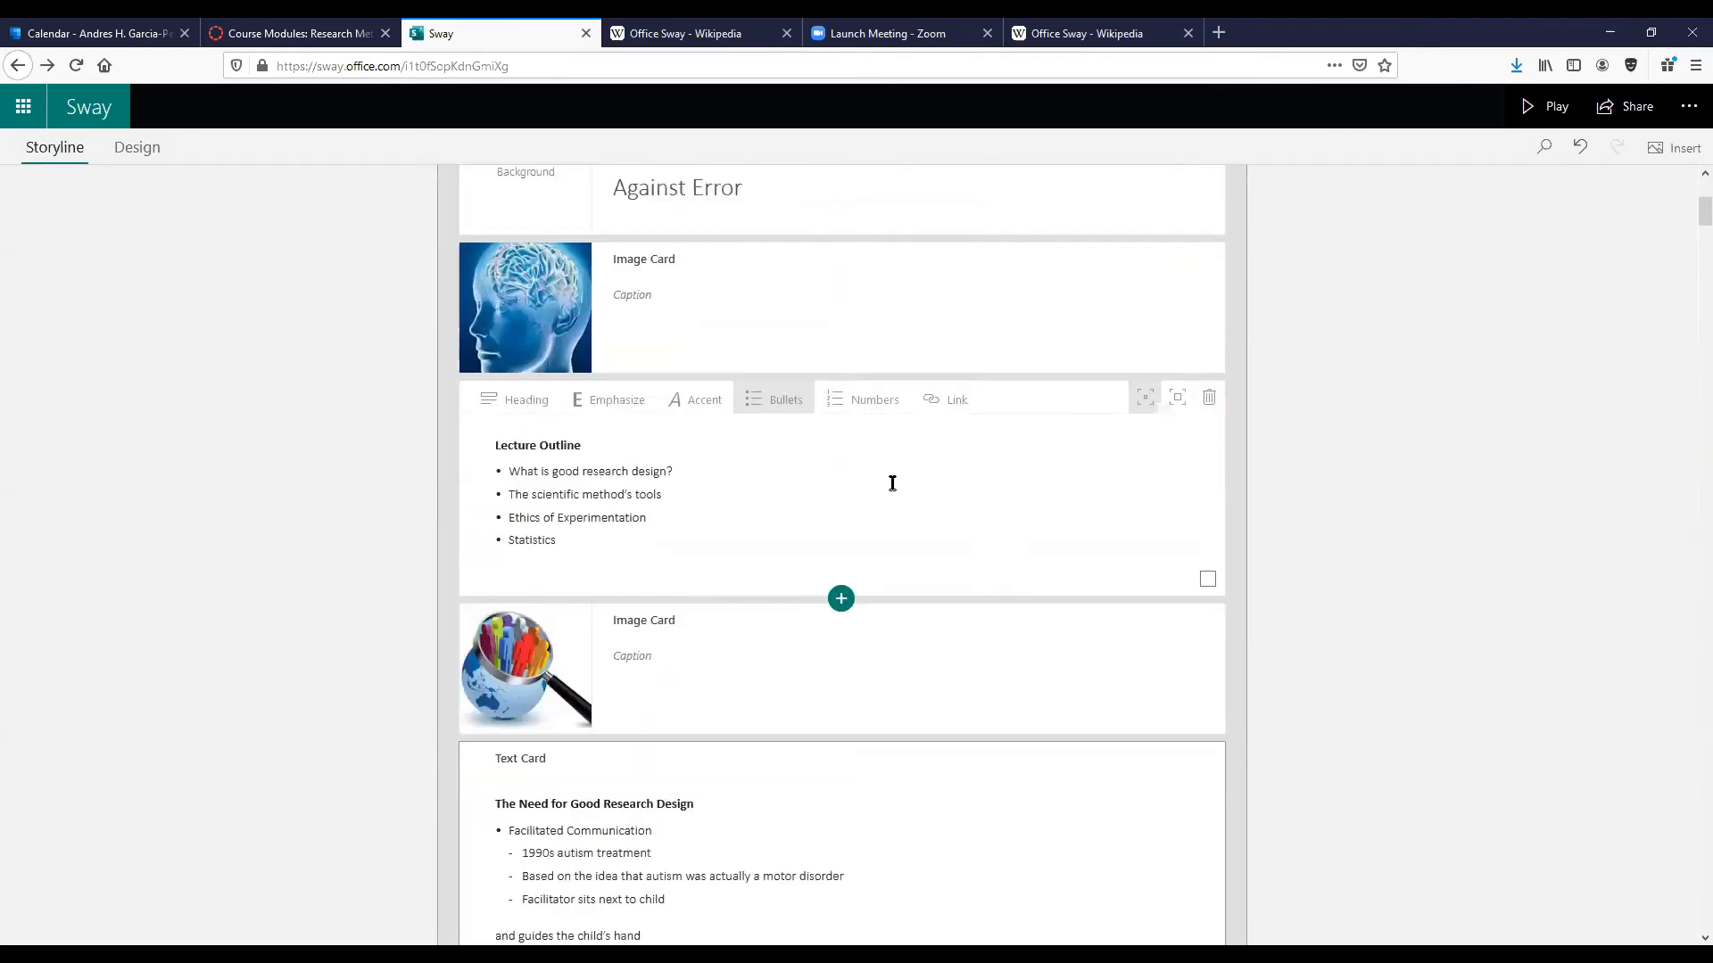
{"action": "left_click", "coordinate": [1179, 401]}
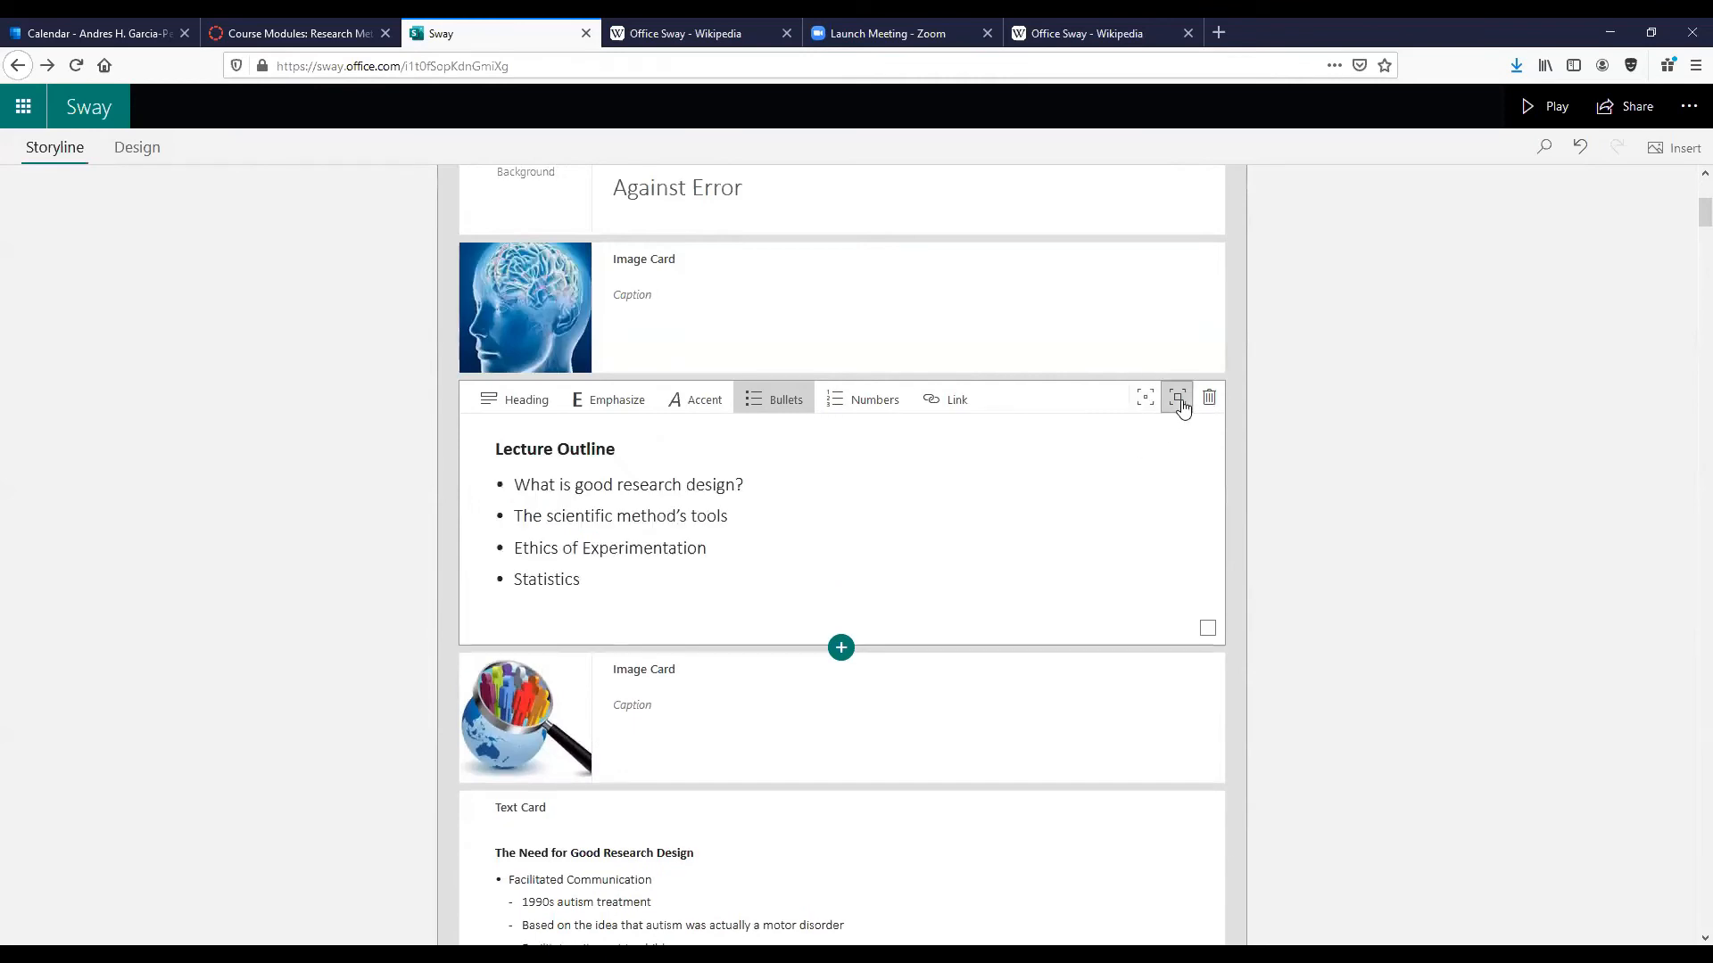
{"action": "left_click_drag", "start_coordinate": [615, 600], "coordinate": [485, 489]}
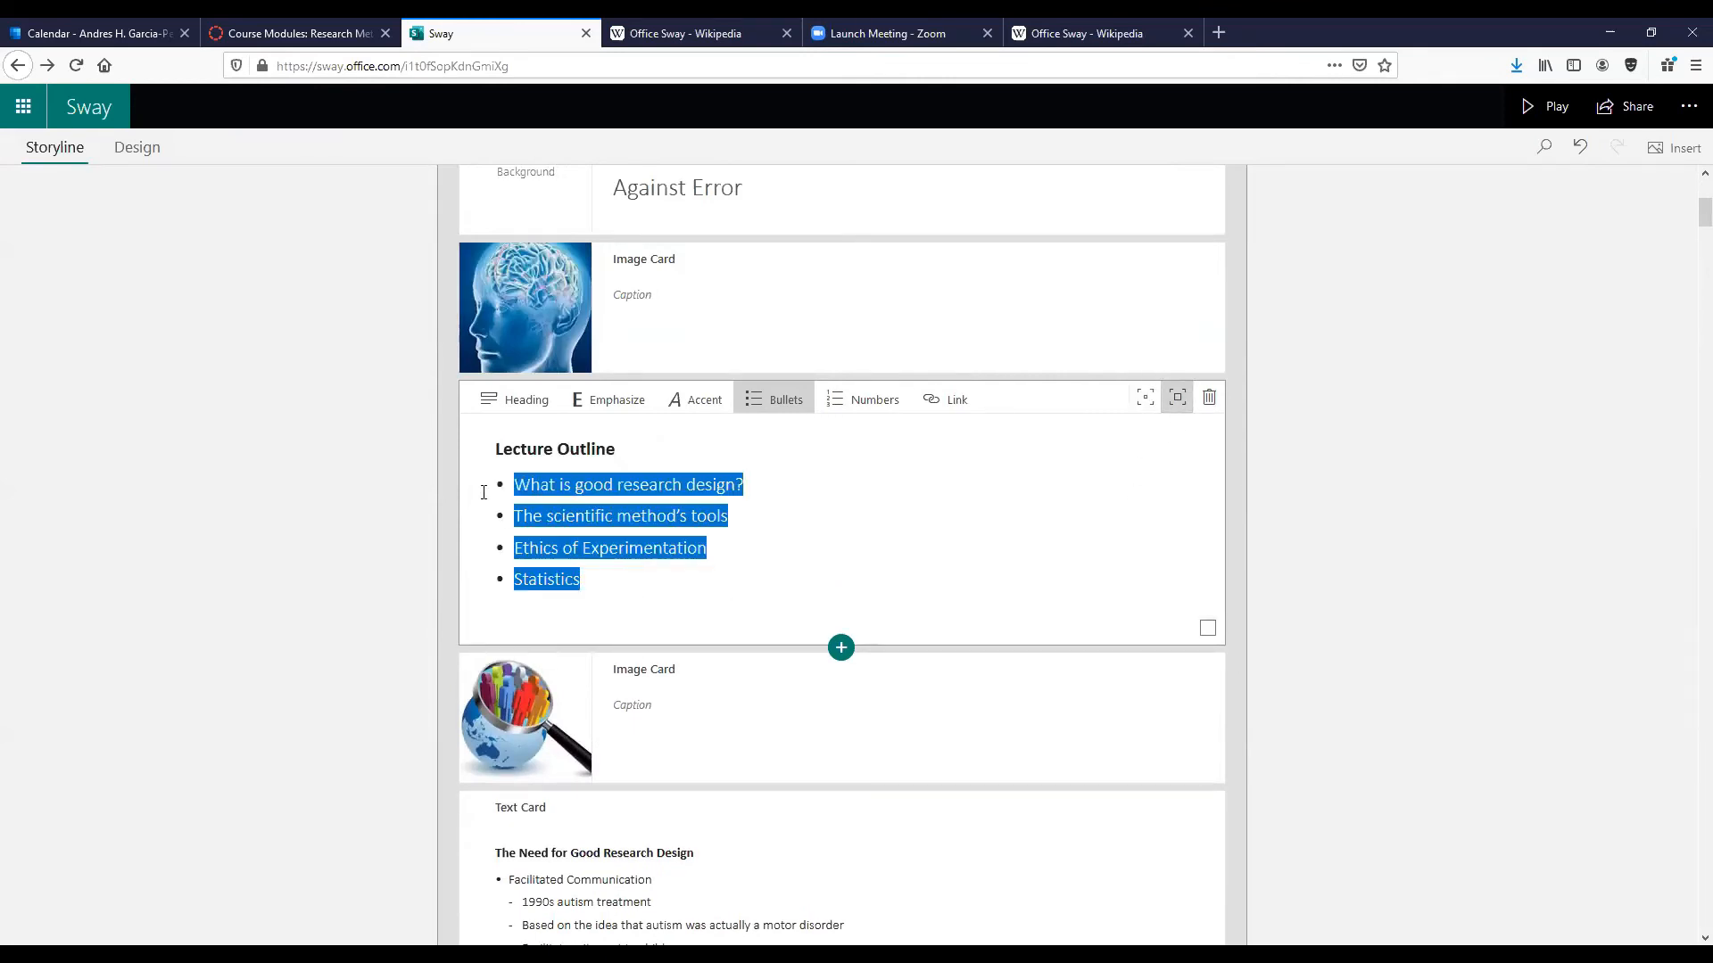
{"action": "left_click", "coordinate": [839, 407]}
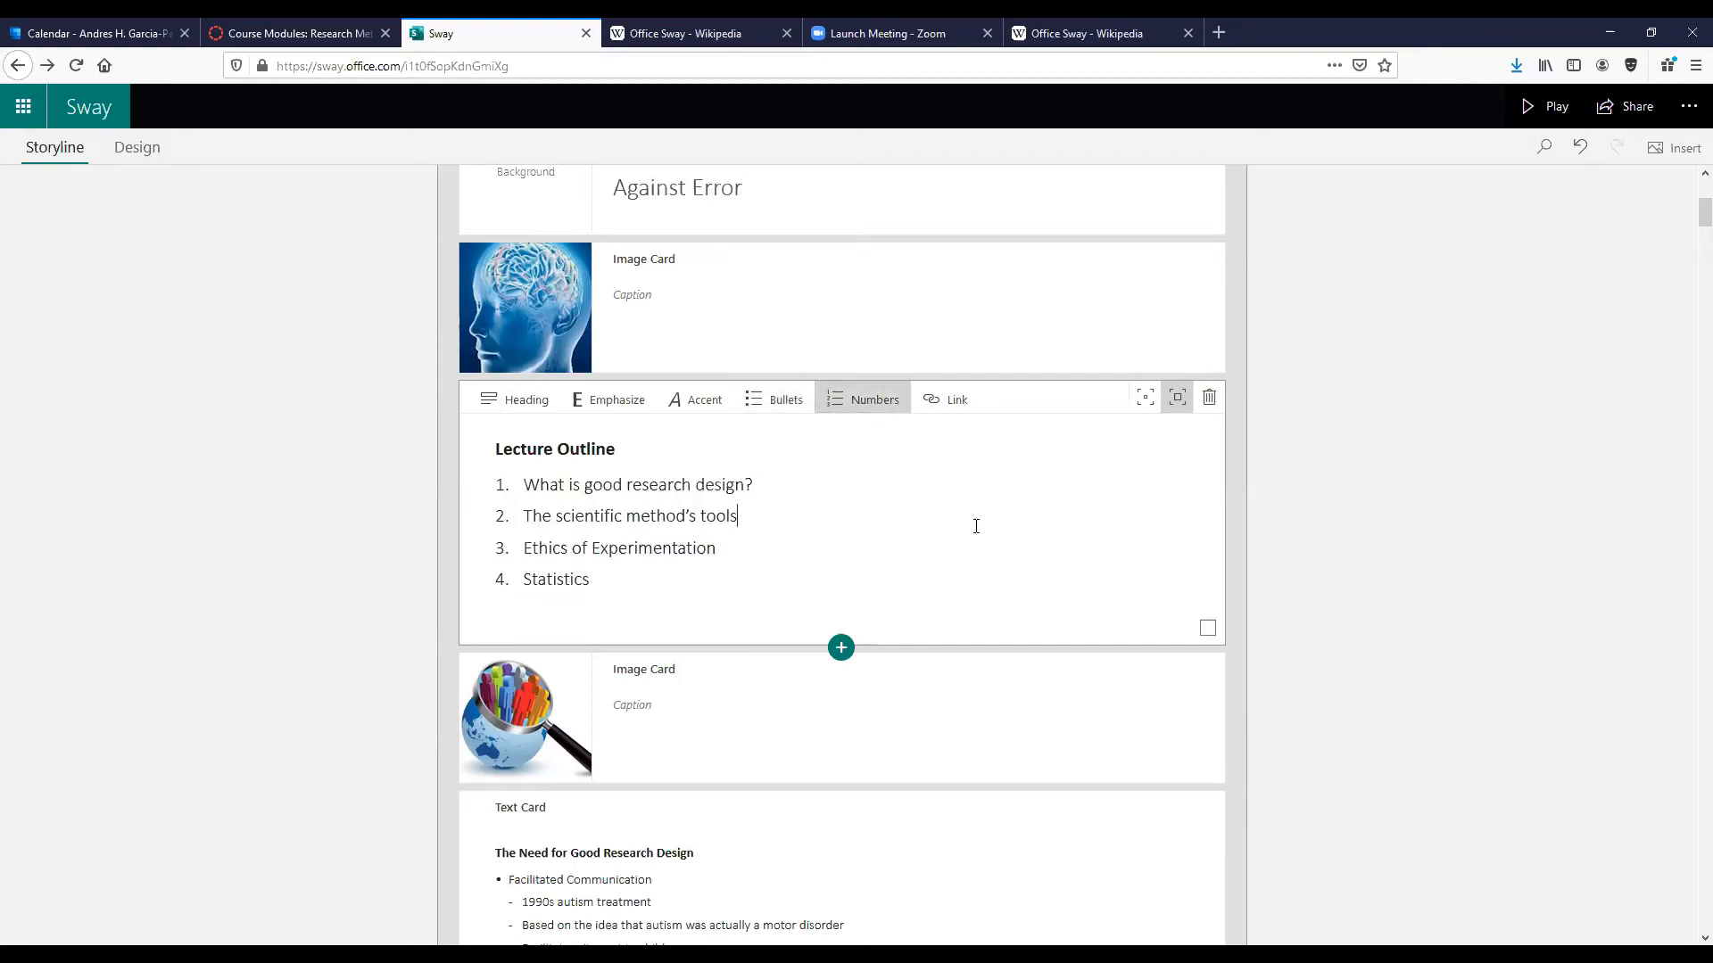
{"action": "scroll", "coordinate": [976, 526], "scroll_direction": "down", "scroll_amount": 3}
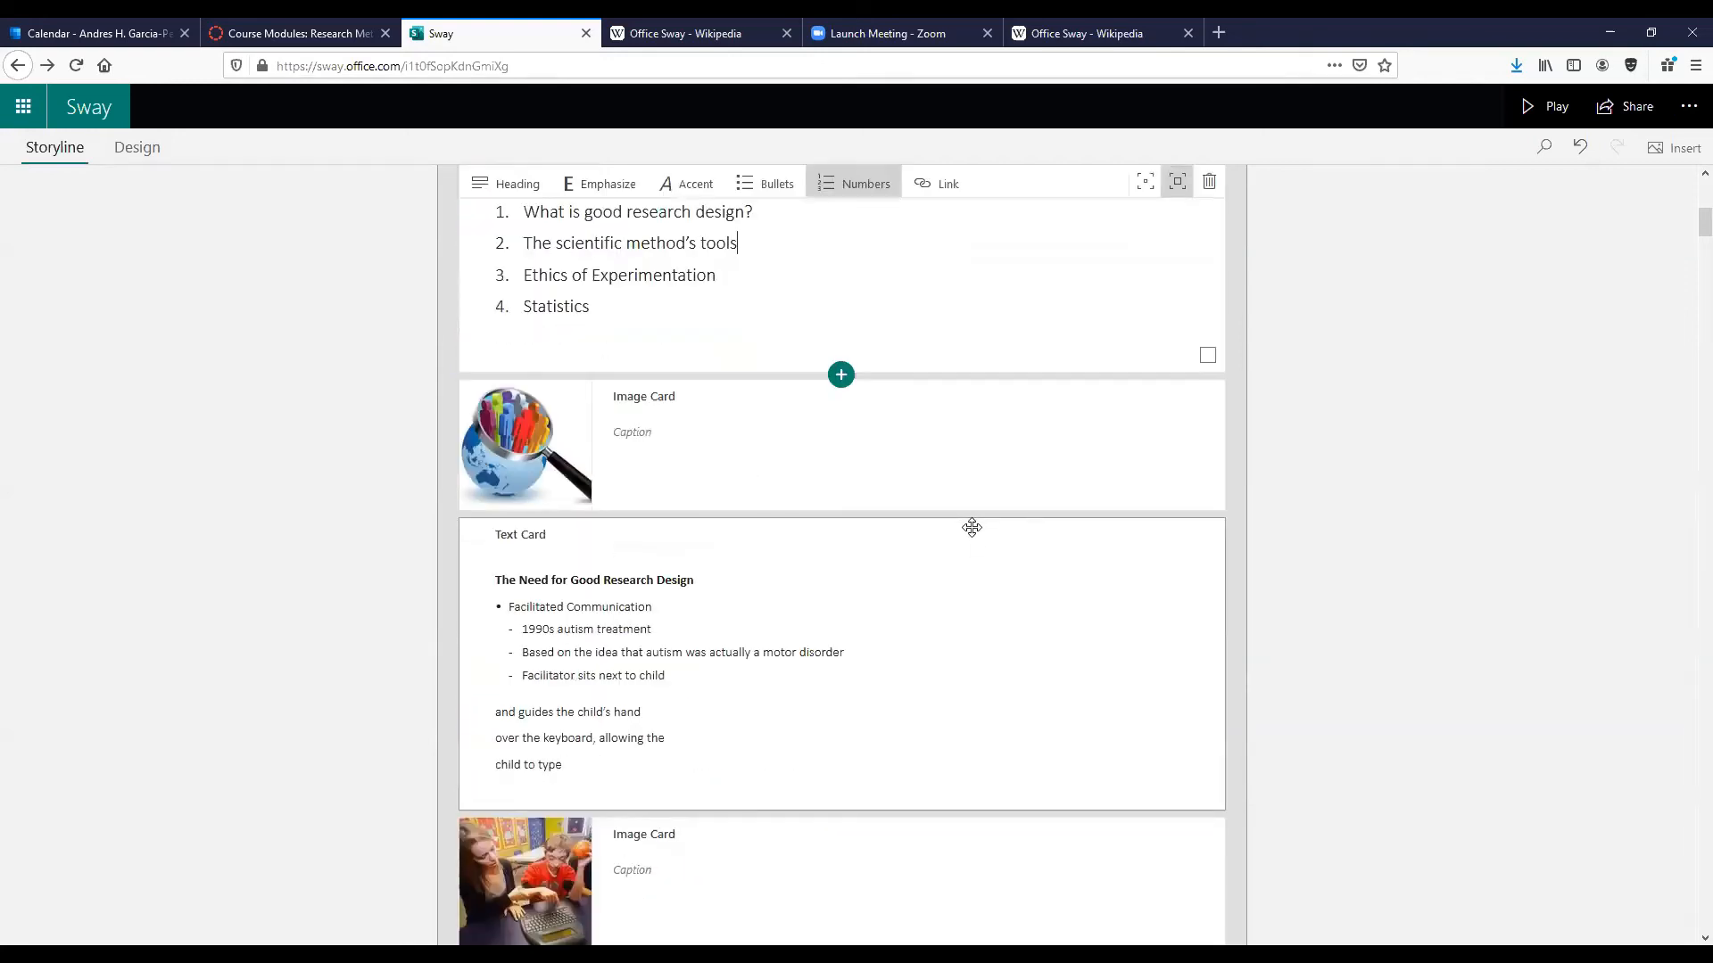
{"action": "scroll", "coordinate": [854, 458], "scroll_direction": "up", "scroll_amount": 3}
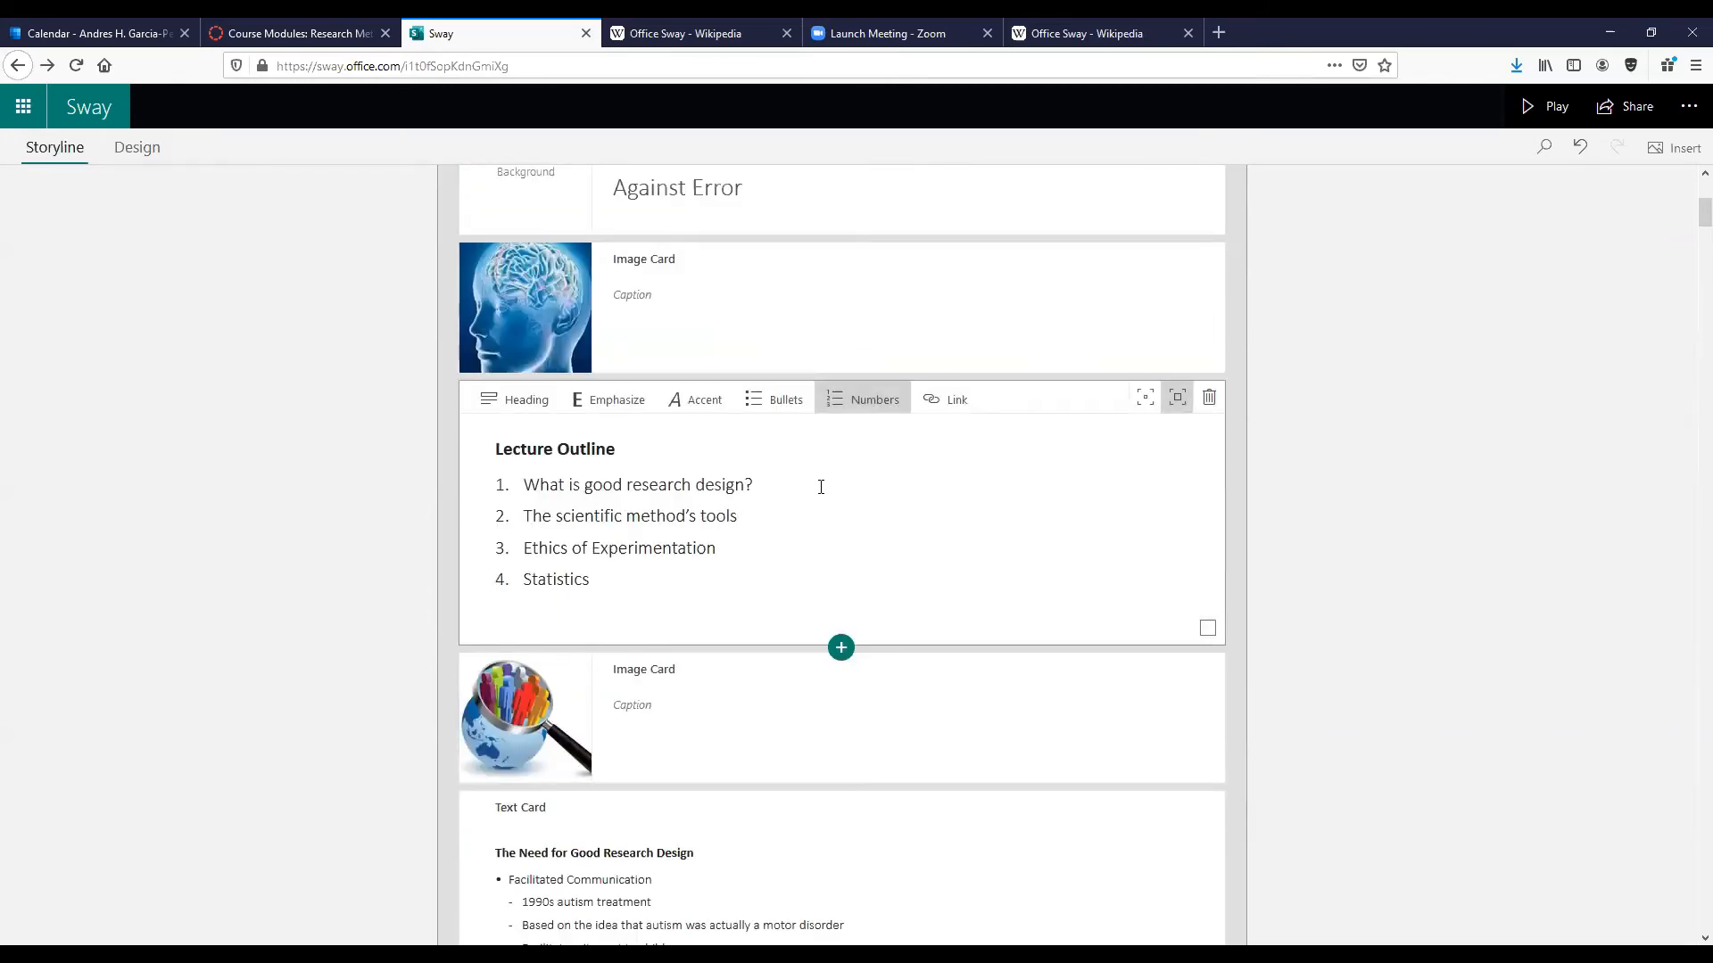
{"action": "scroll", "coordinate": [1052, 566], "scroll_direction": "up", "scroll_amount": 5}
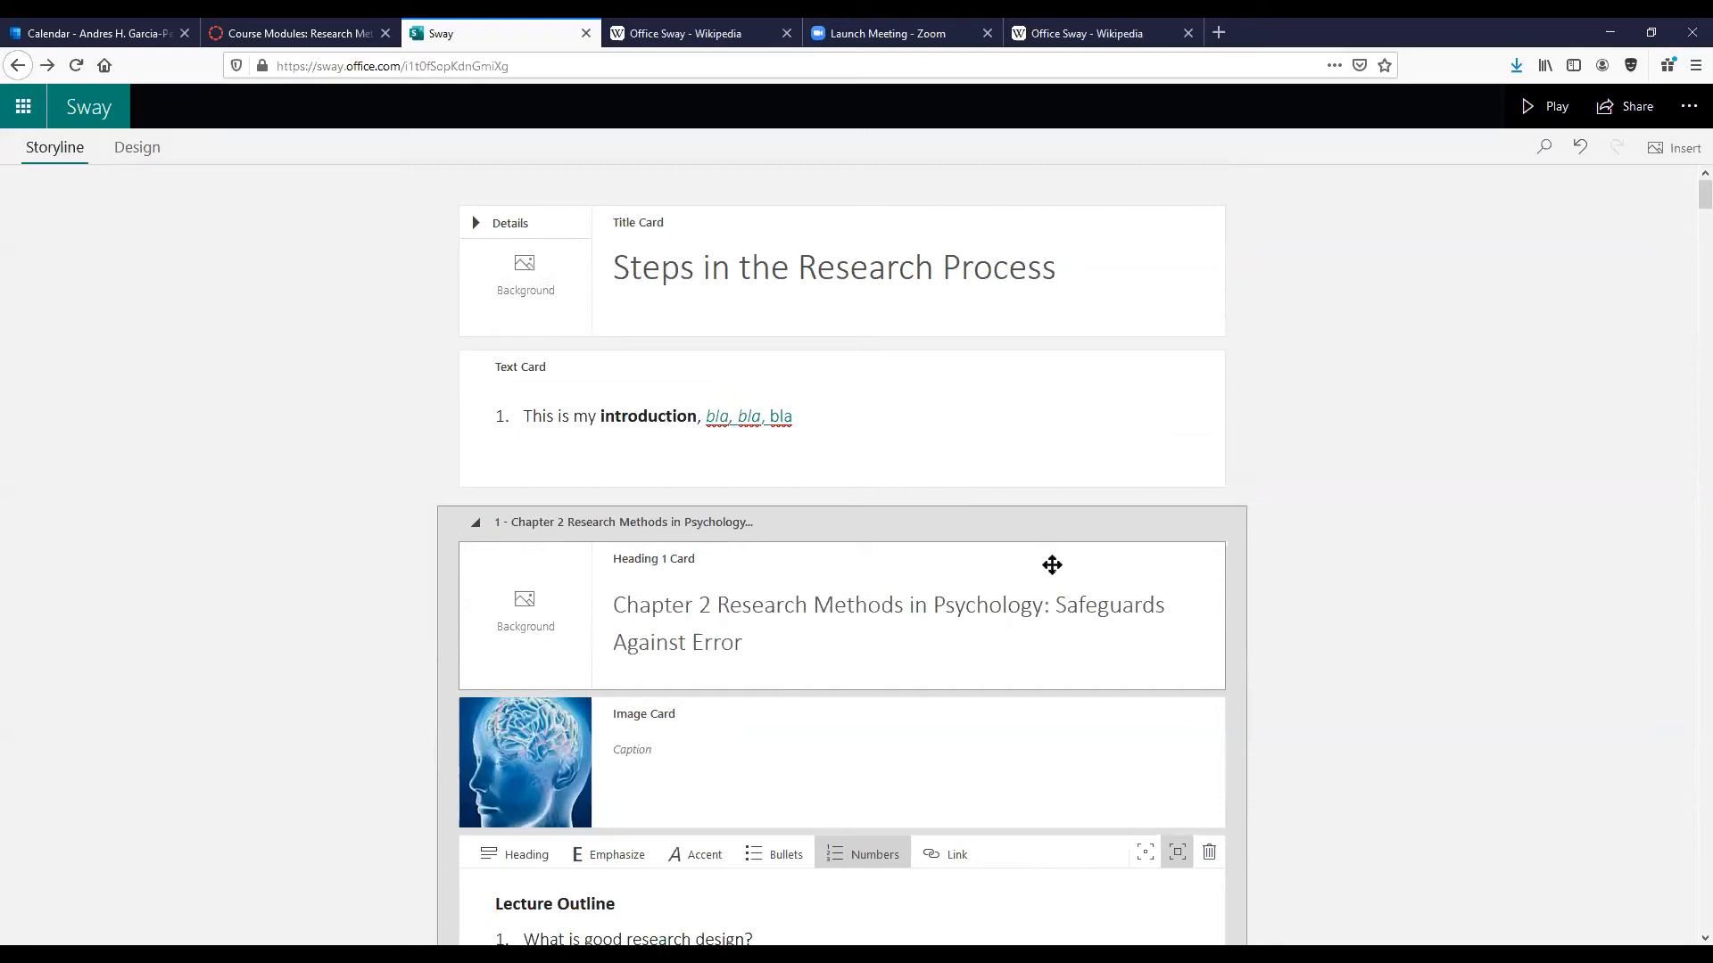
Insert a first-level heading card reading "First Section" directly below the introduction text card.
{"action": "scroll", "coordinate": [848, 413], "scroll_direction": "down", "scroll_amount": 1}
{"action": "left_click", "coordinate": [843, 401]}
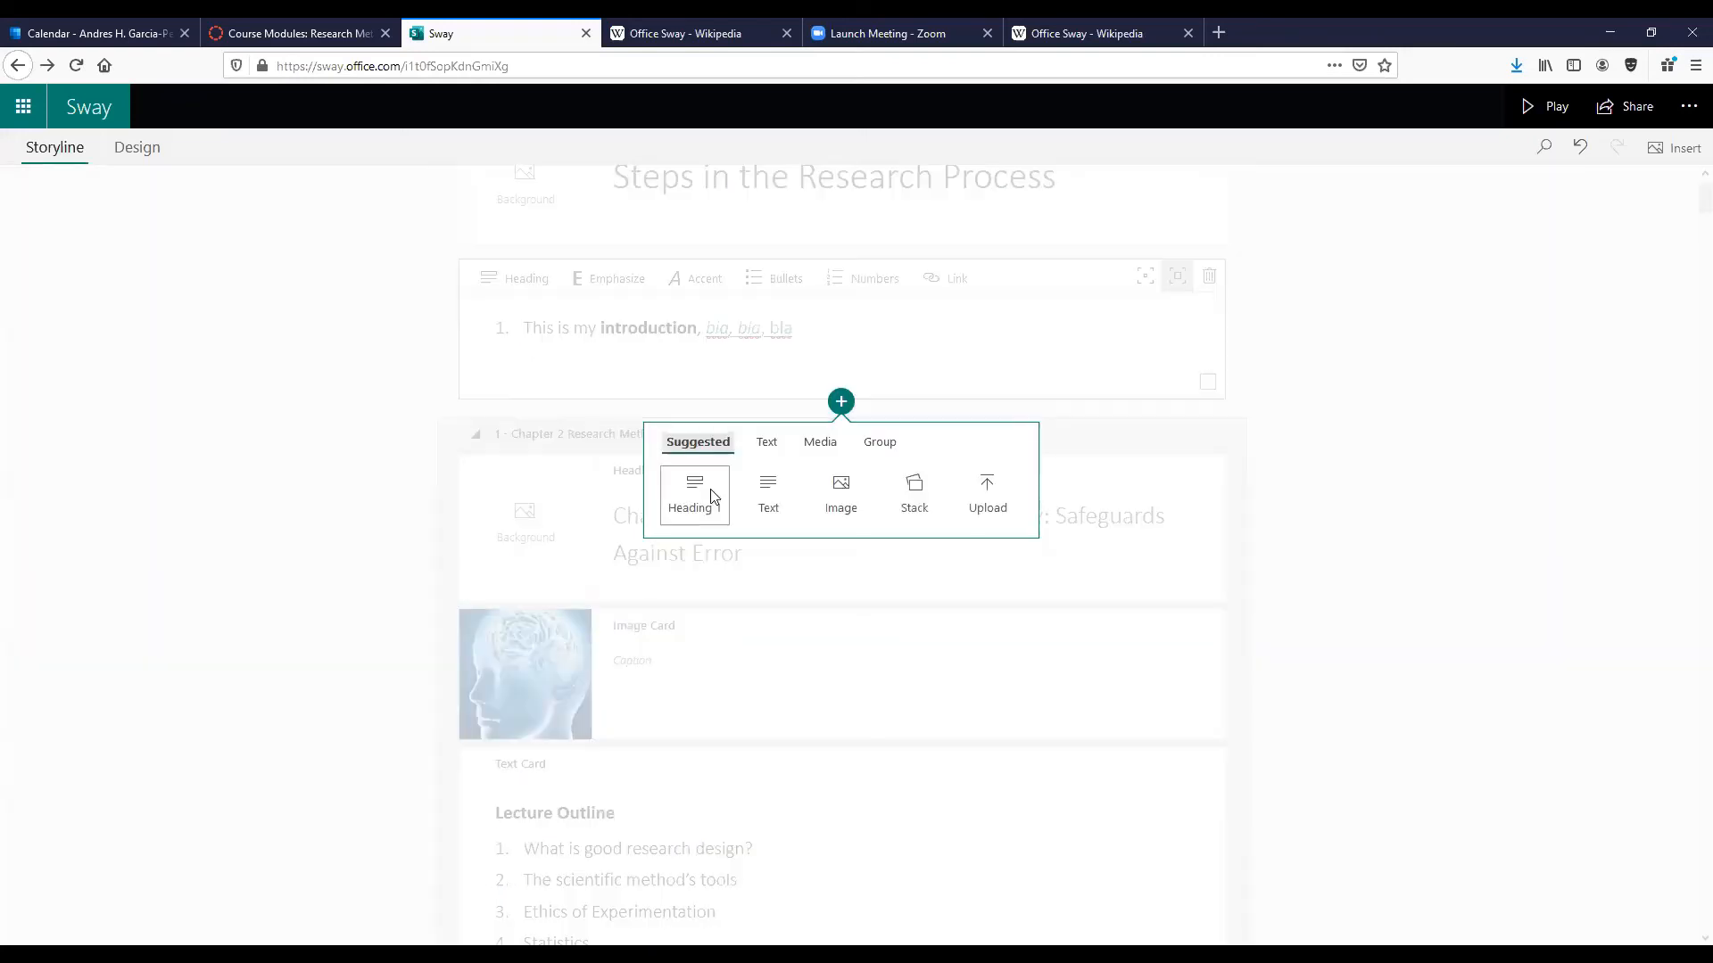
{"action": "left_click", "coordinate": [696, 493]}
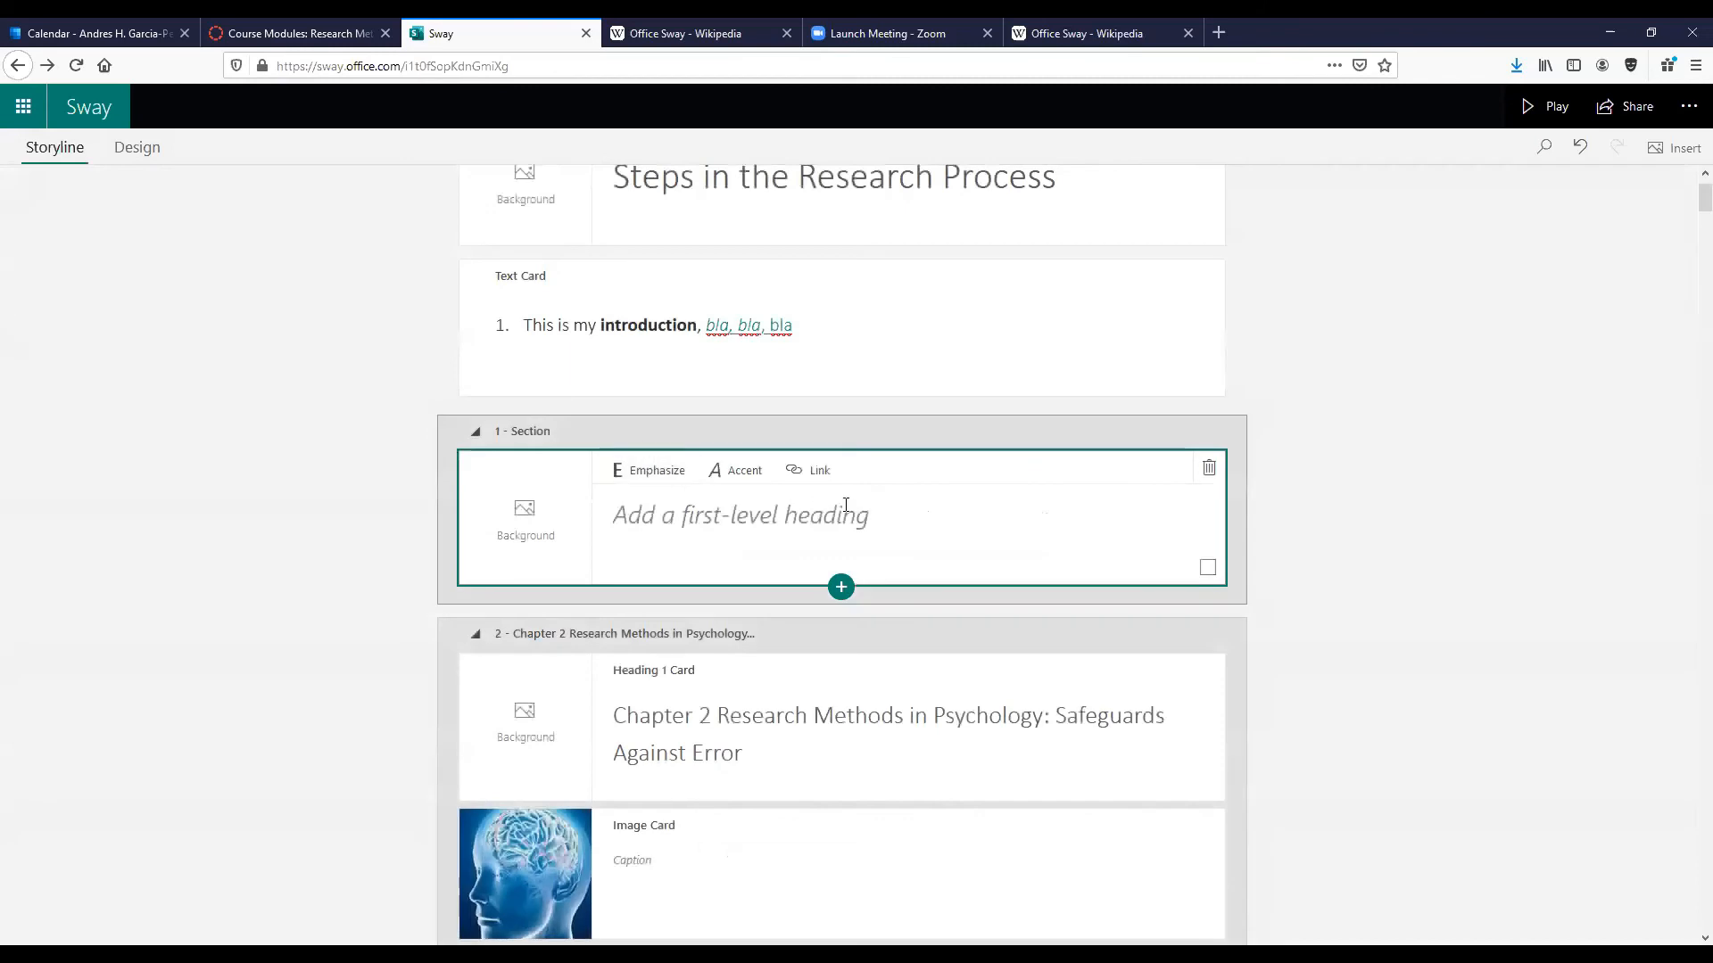
{"action": "type", "text": "First Section"}
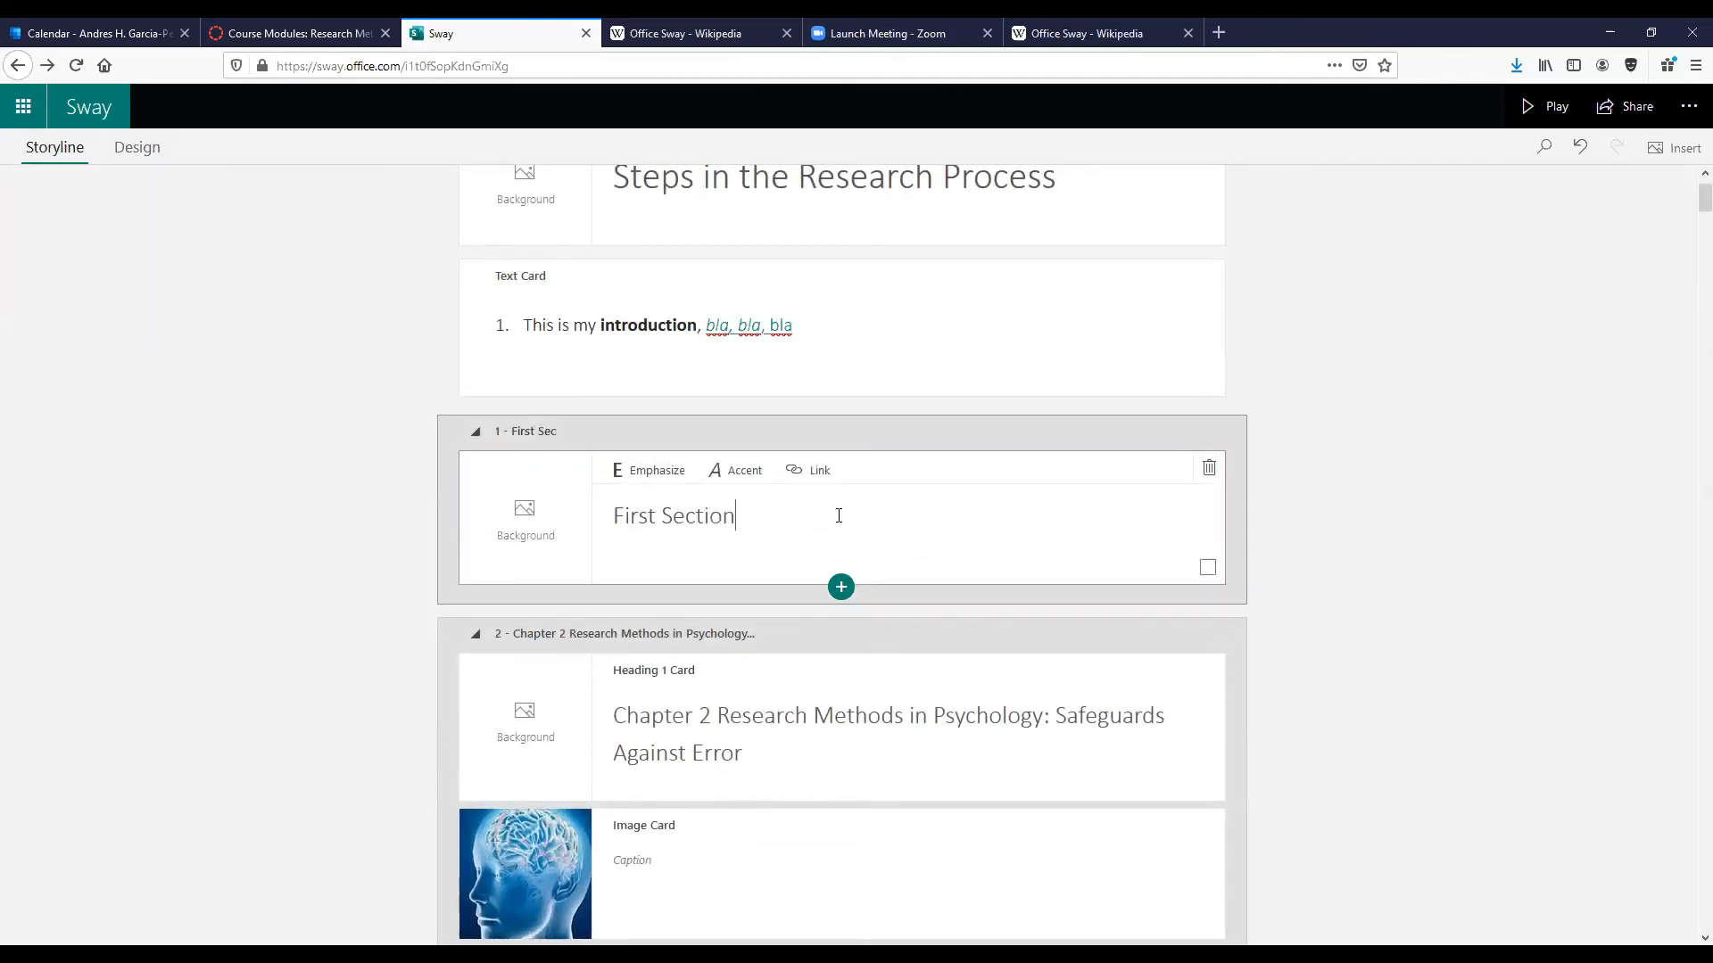
{"action": "left_click", "coordinate": [1028, 758]}
{"action": "scroll", "coordinate": [1349, 773], "scroll_direction": "down", "scroll_amount": 4}
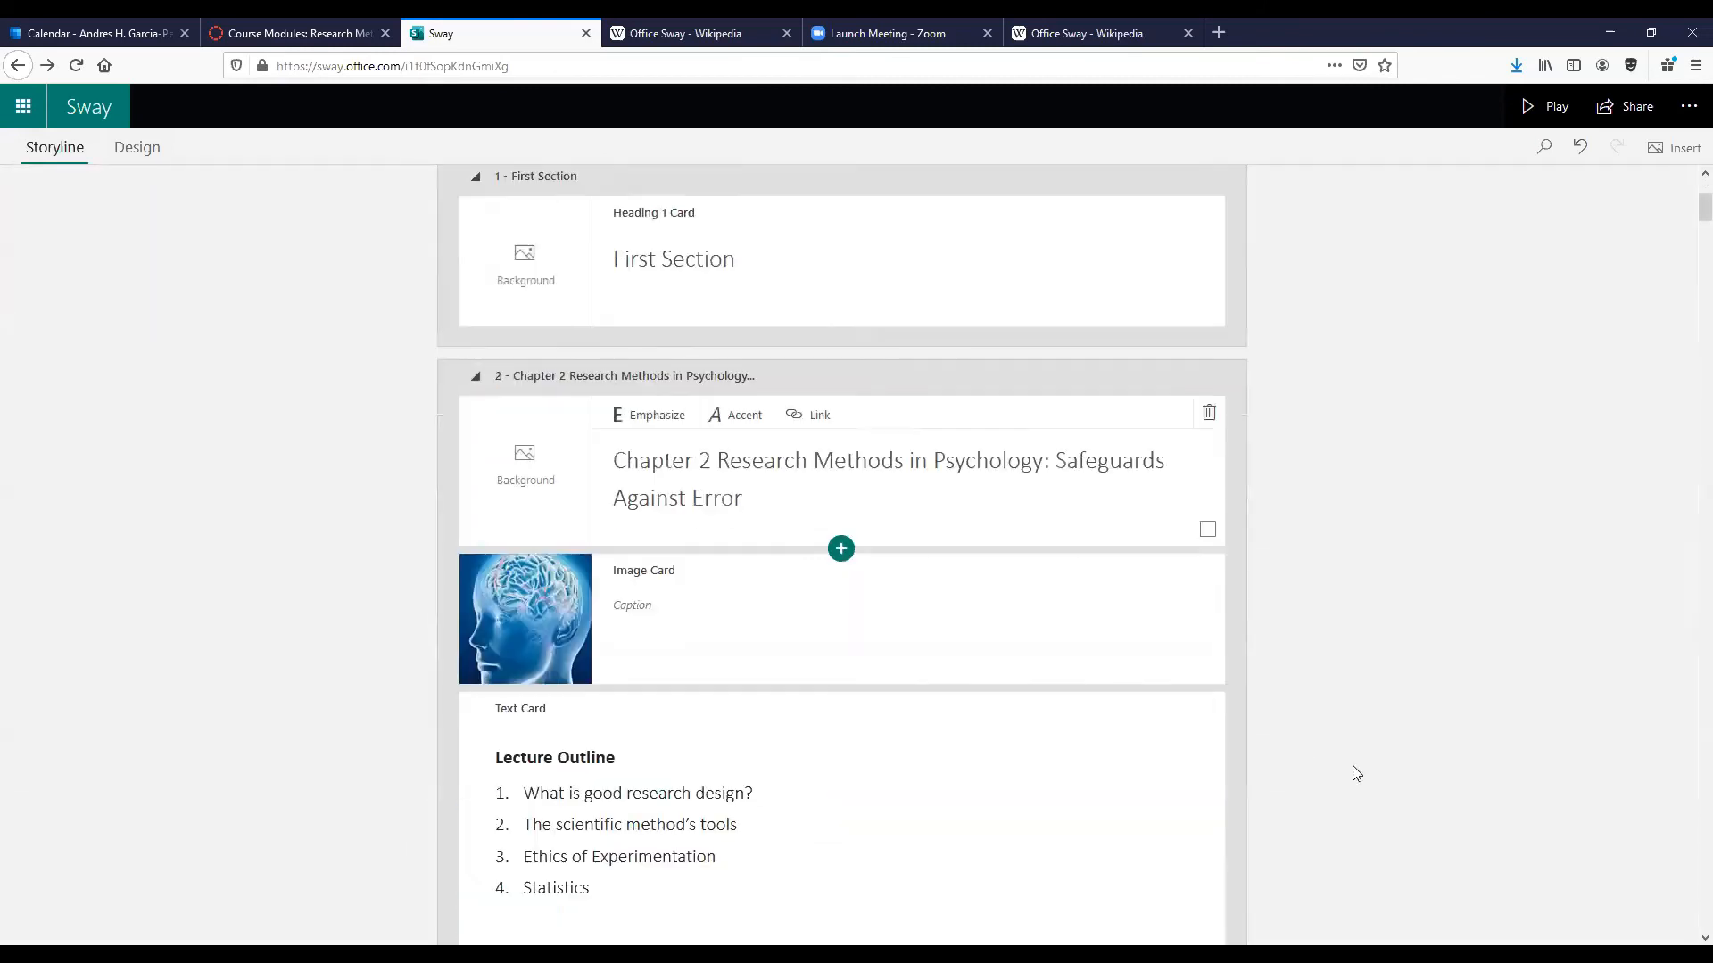
{"action": "left_click", "coordinate": [850, 719]}
{"action": "scroll", "coordinate": [849, 719], "scroll_direction": "down", "scroll_amount": 6}
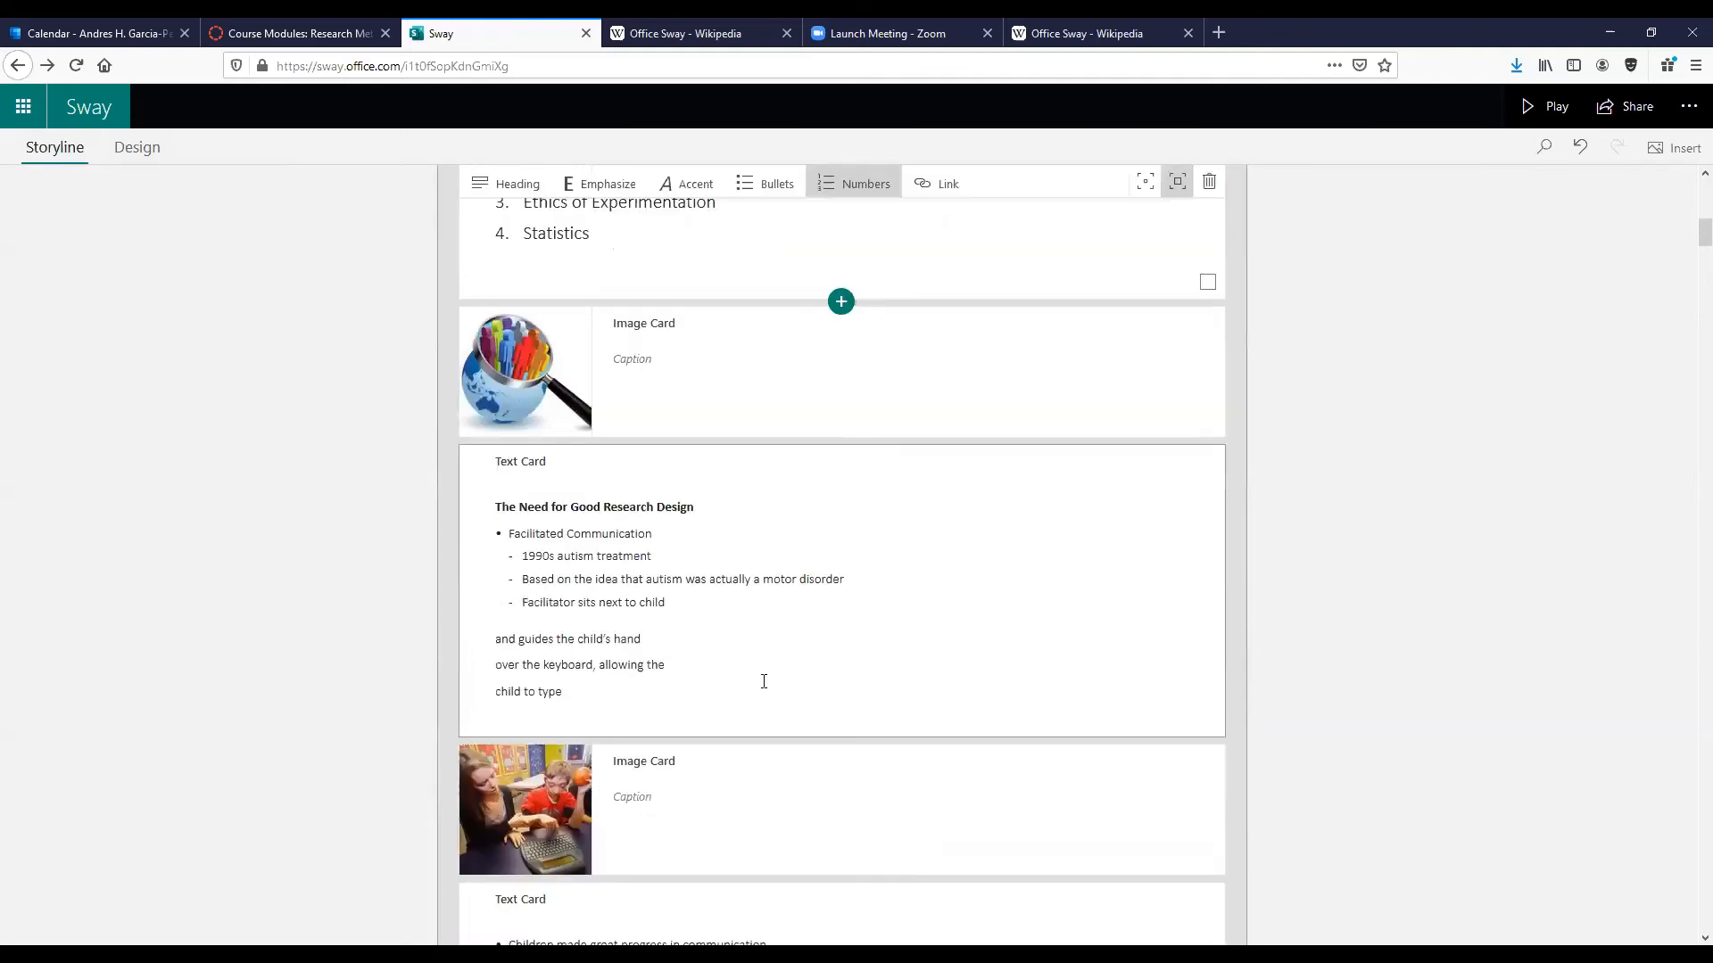
{"action": "scroll", "coordinate": [795, 696], "scroll_direction": "down", "scroll_amount": 1}
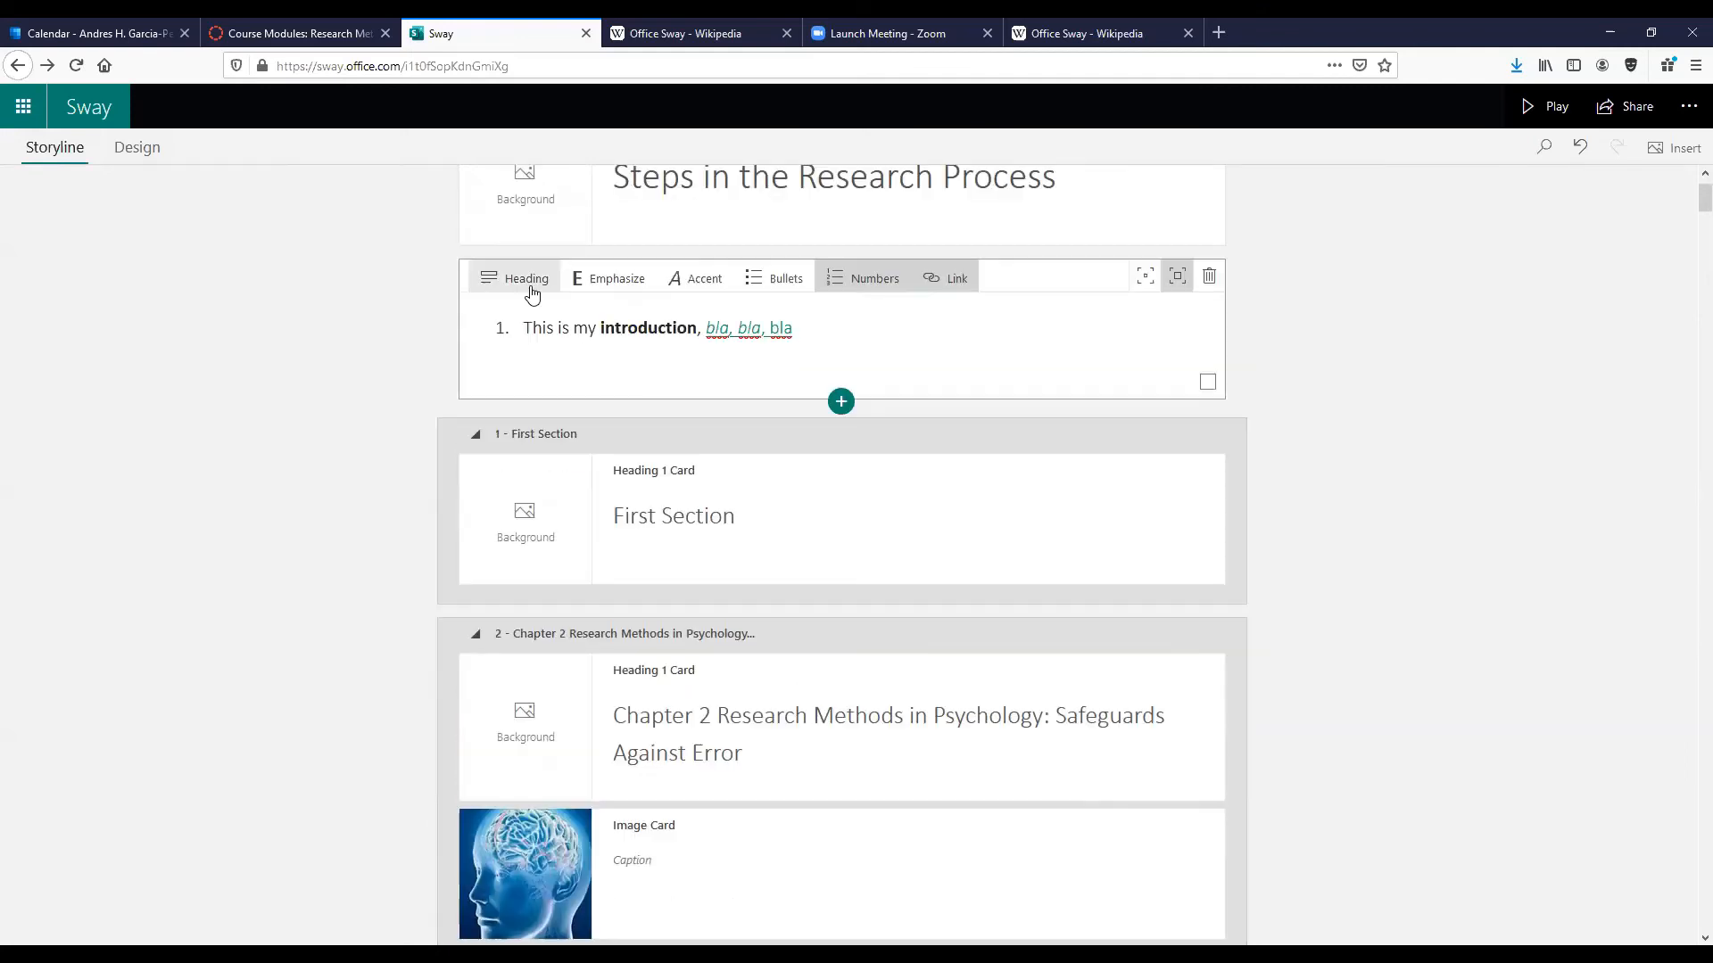
Try the introduction text as a heading card, checking it in playback, and undo the conversion.
{"action": "left_click", "coordinate": [526, 279]}
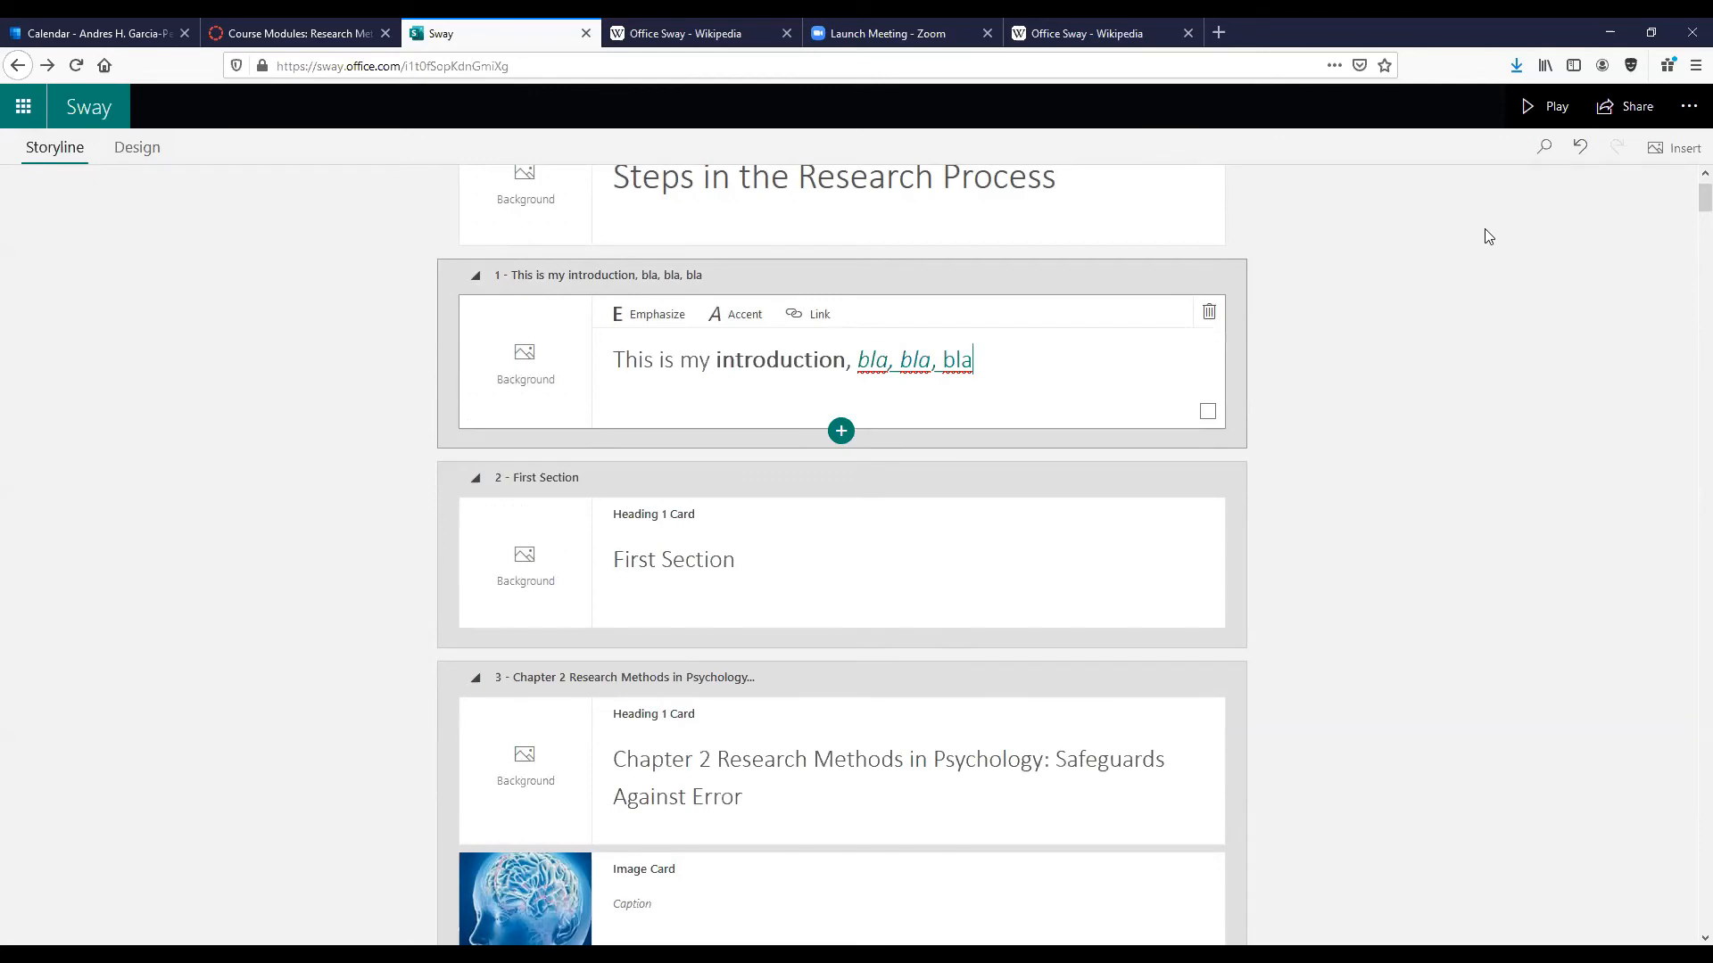
{"action": "left_click", "coordinate": [1554, 106]}
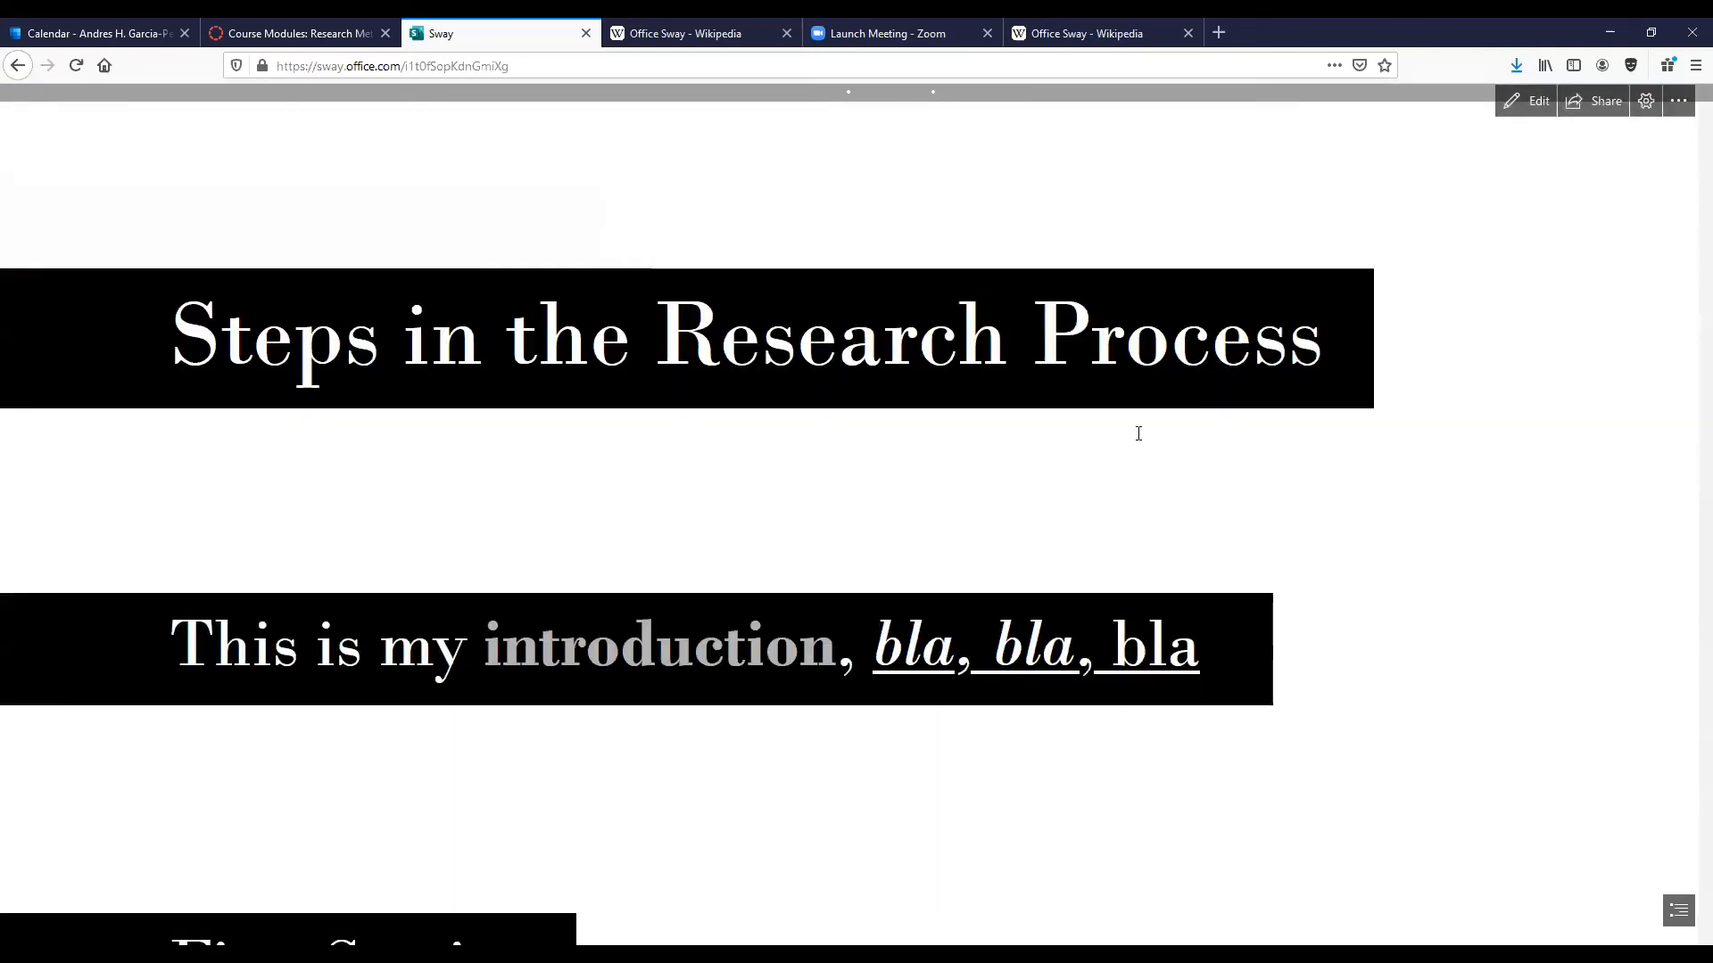
{"action": "key", "text": "alt+Left"}
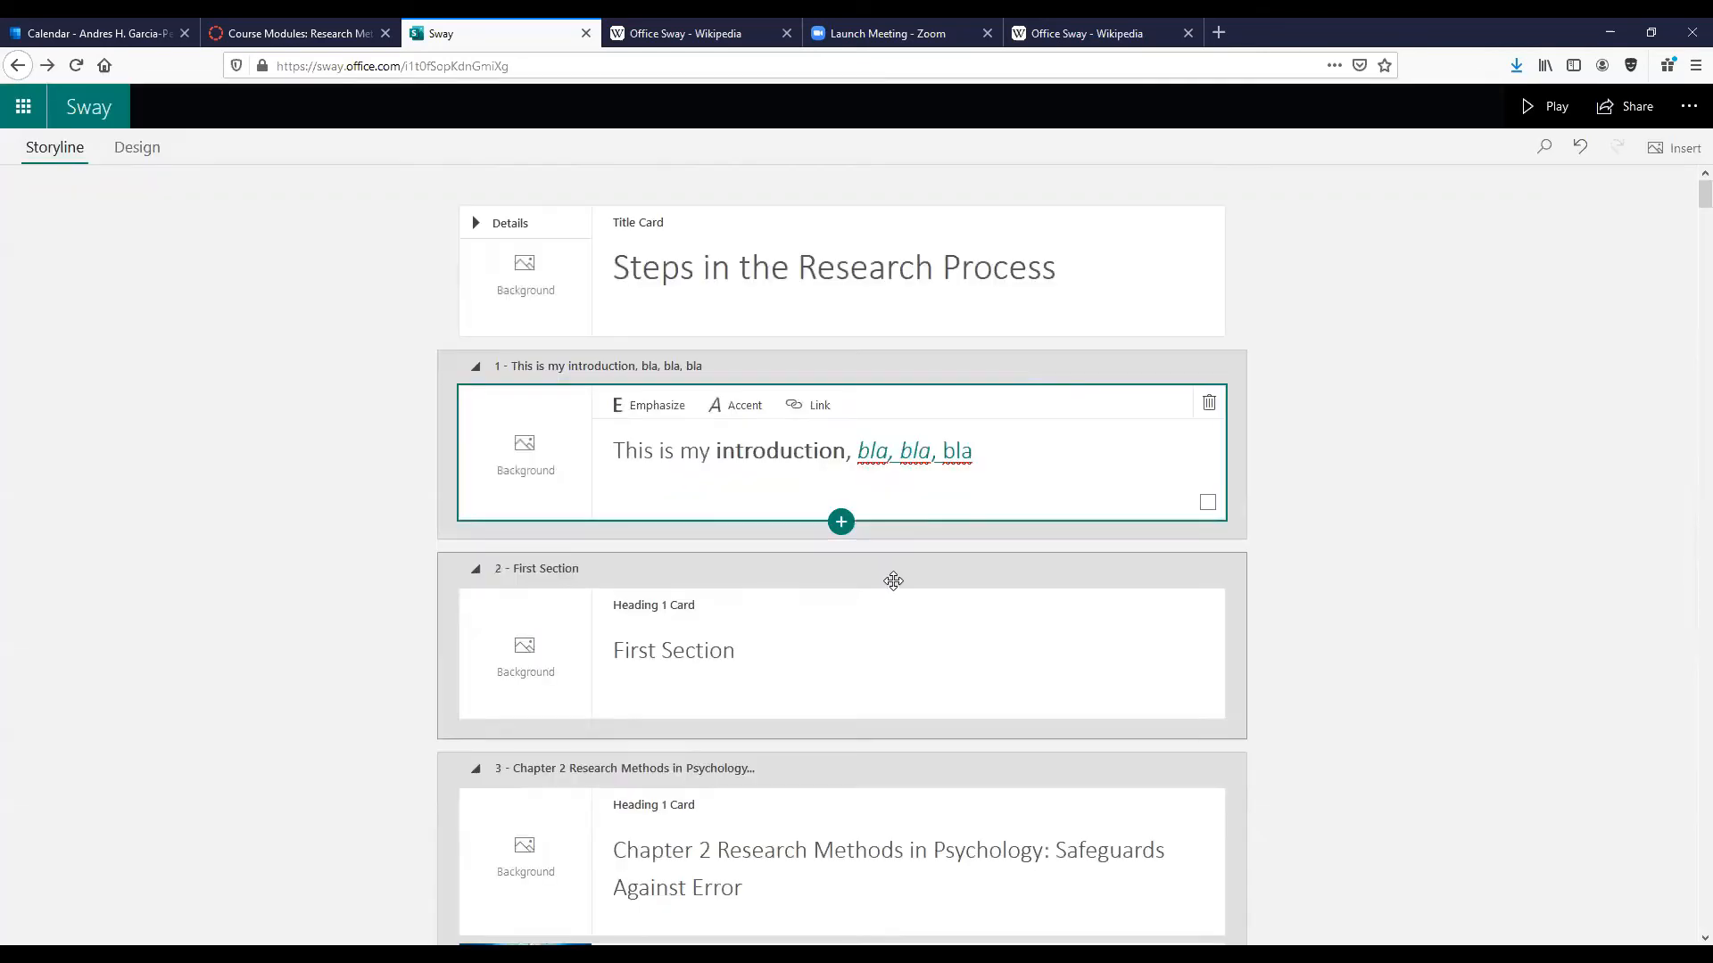
{"action": "key", "text": "ctrl+z"}
{"action": "left_click", "coordinate": [1109, 445]}
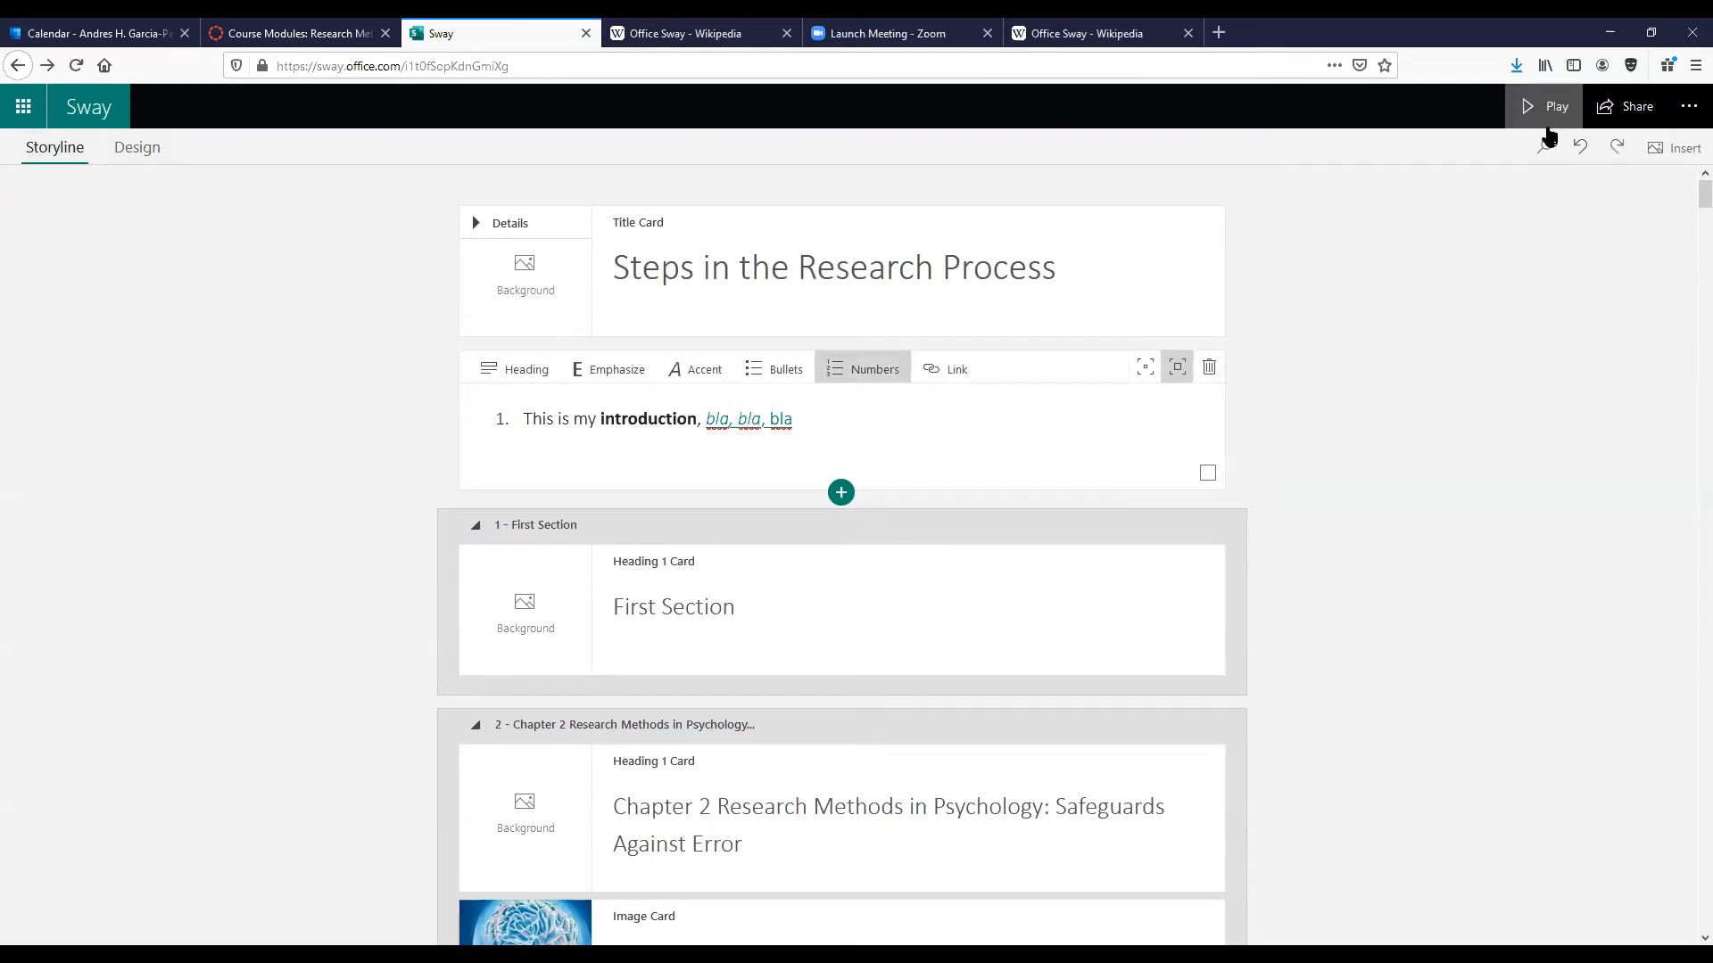
Search the suggested sources for "stress" and use the yellow smiley stress-ball image as the background of the First Section heading.
{"action": "left_click", "coordinate": [1544, 145]}
{"action": "left_click", "coordinate": [508, 566]}
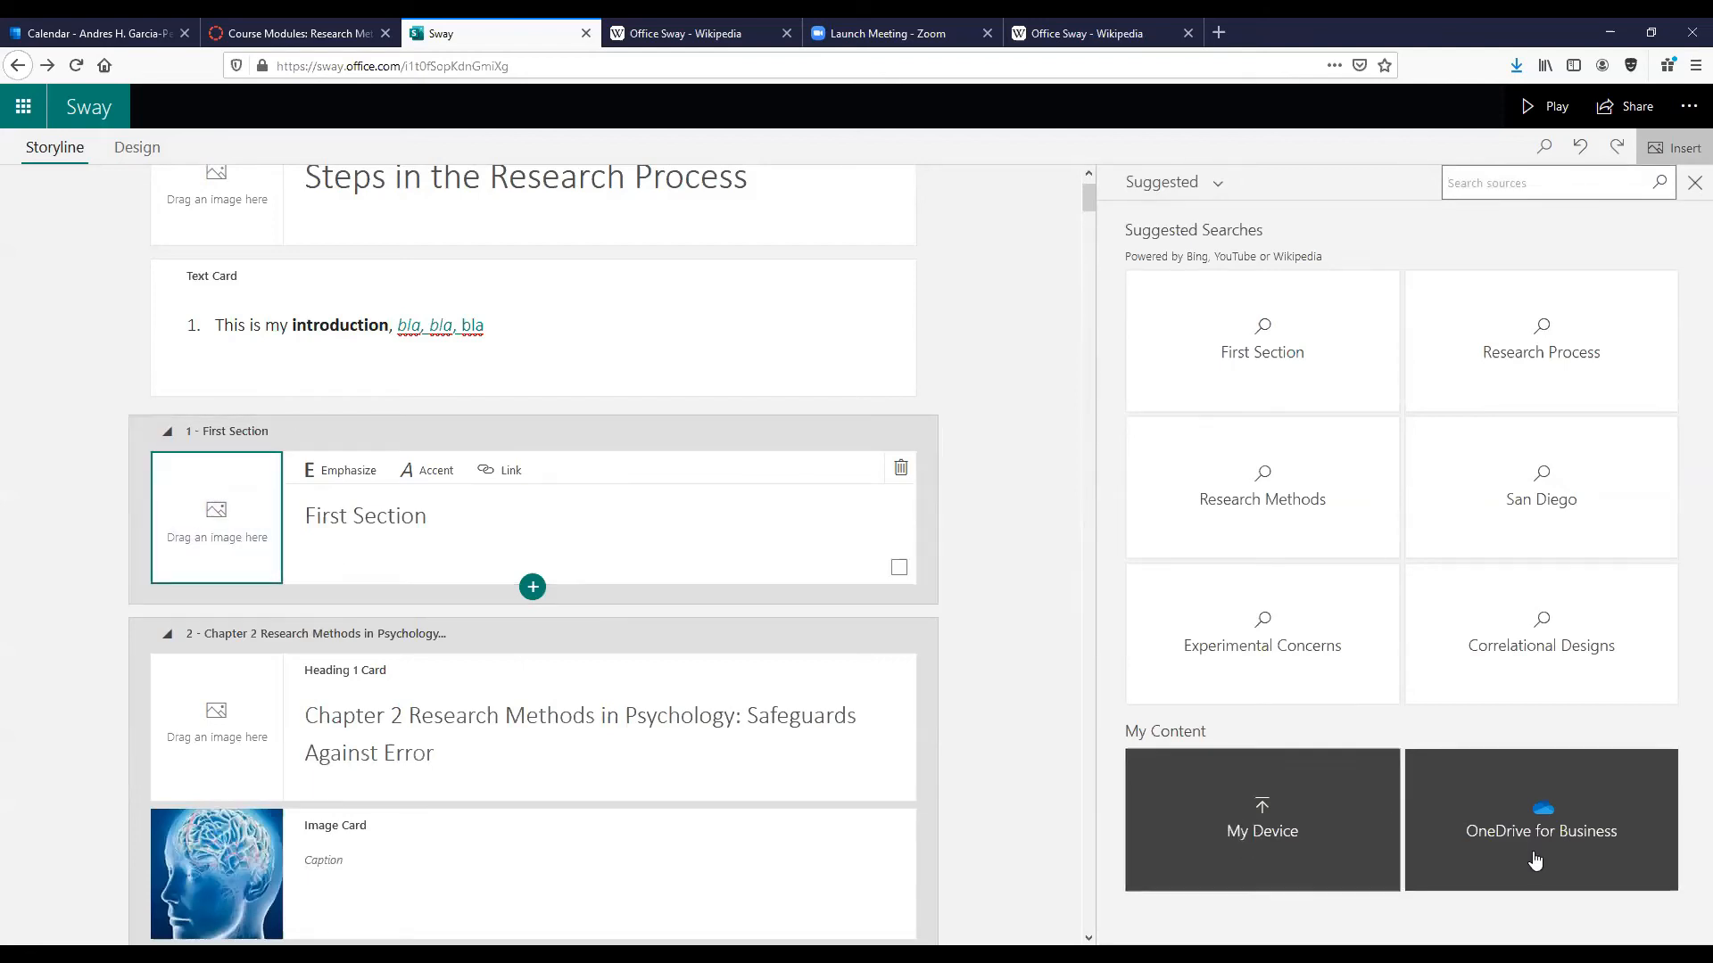
{"action": "left_click", "coordinate": [1331, 841]}
{"action": "left_click", "coordinate": [1651, 834]}
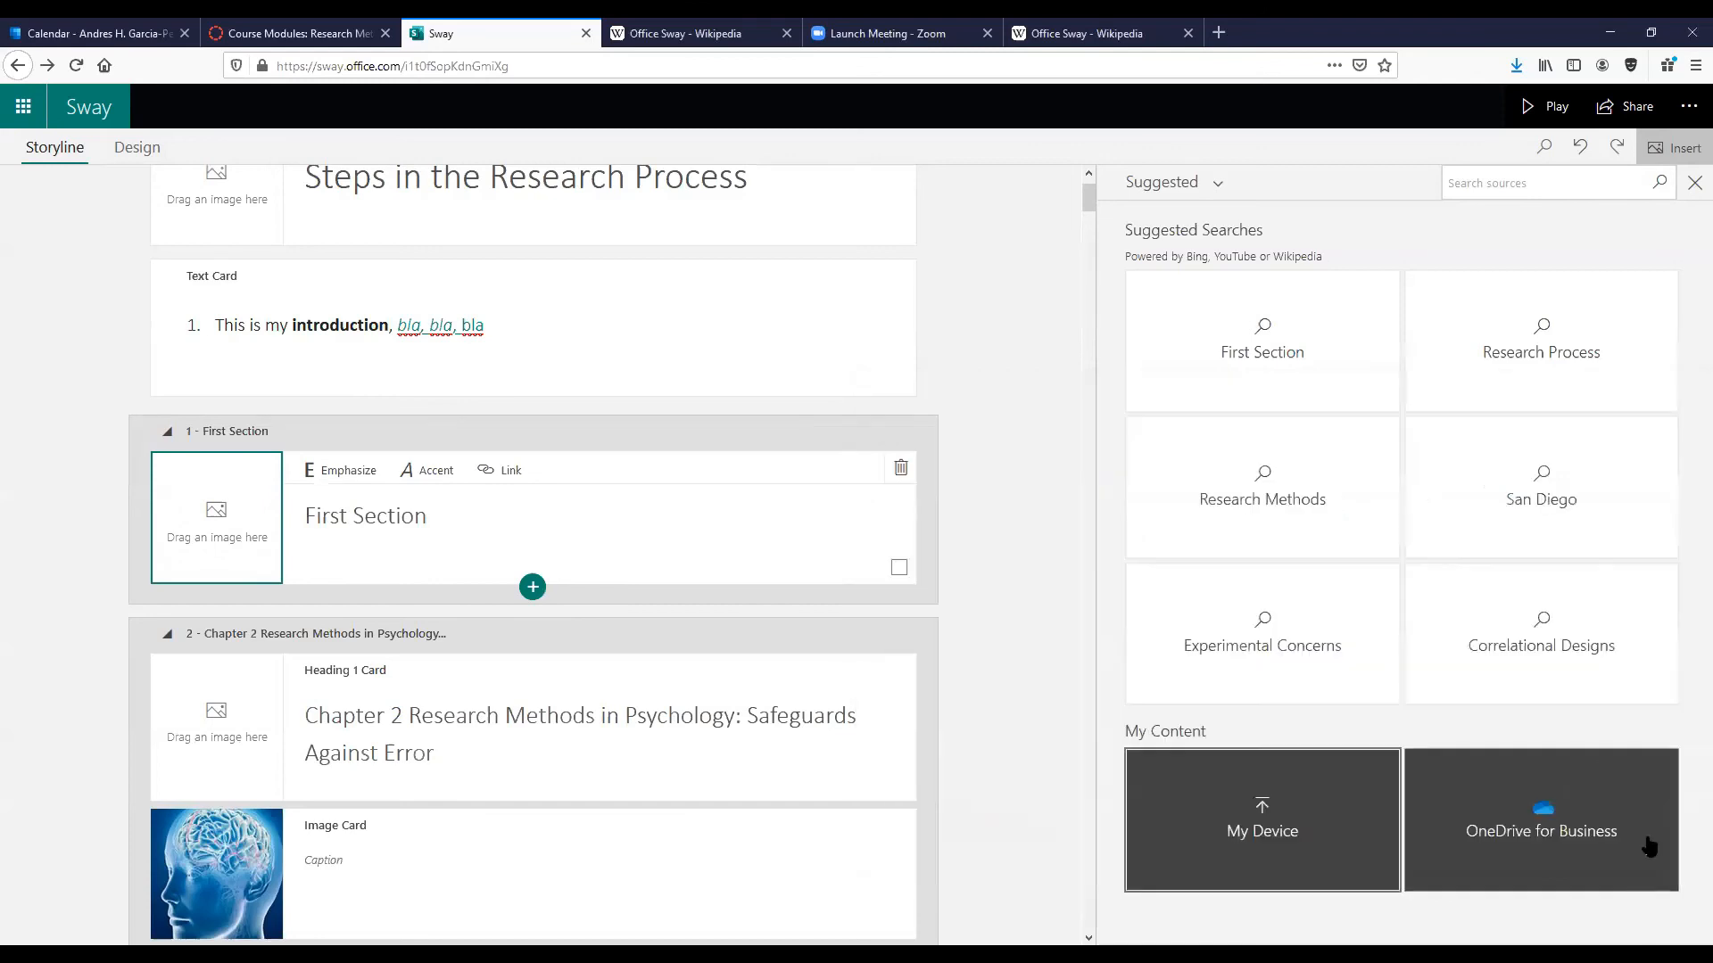
{"action": "left_click", "coordinate": [1472, 184]}
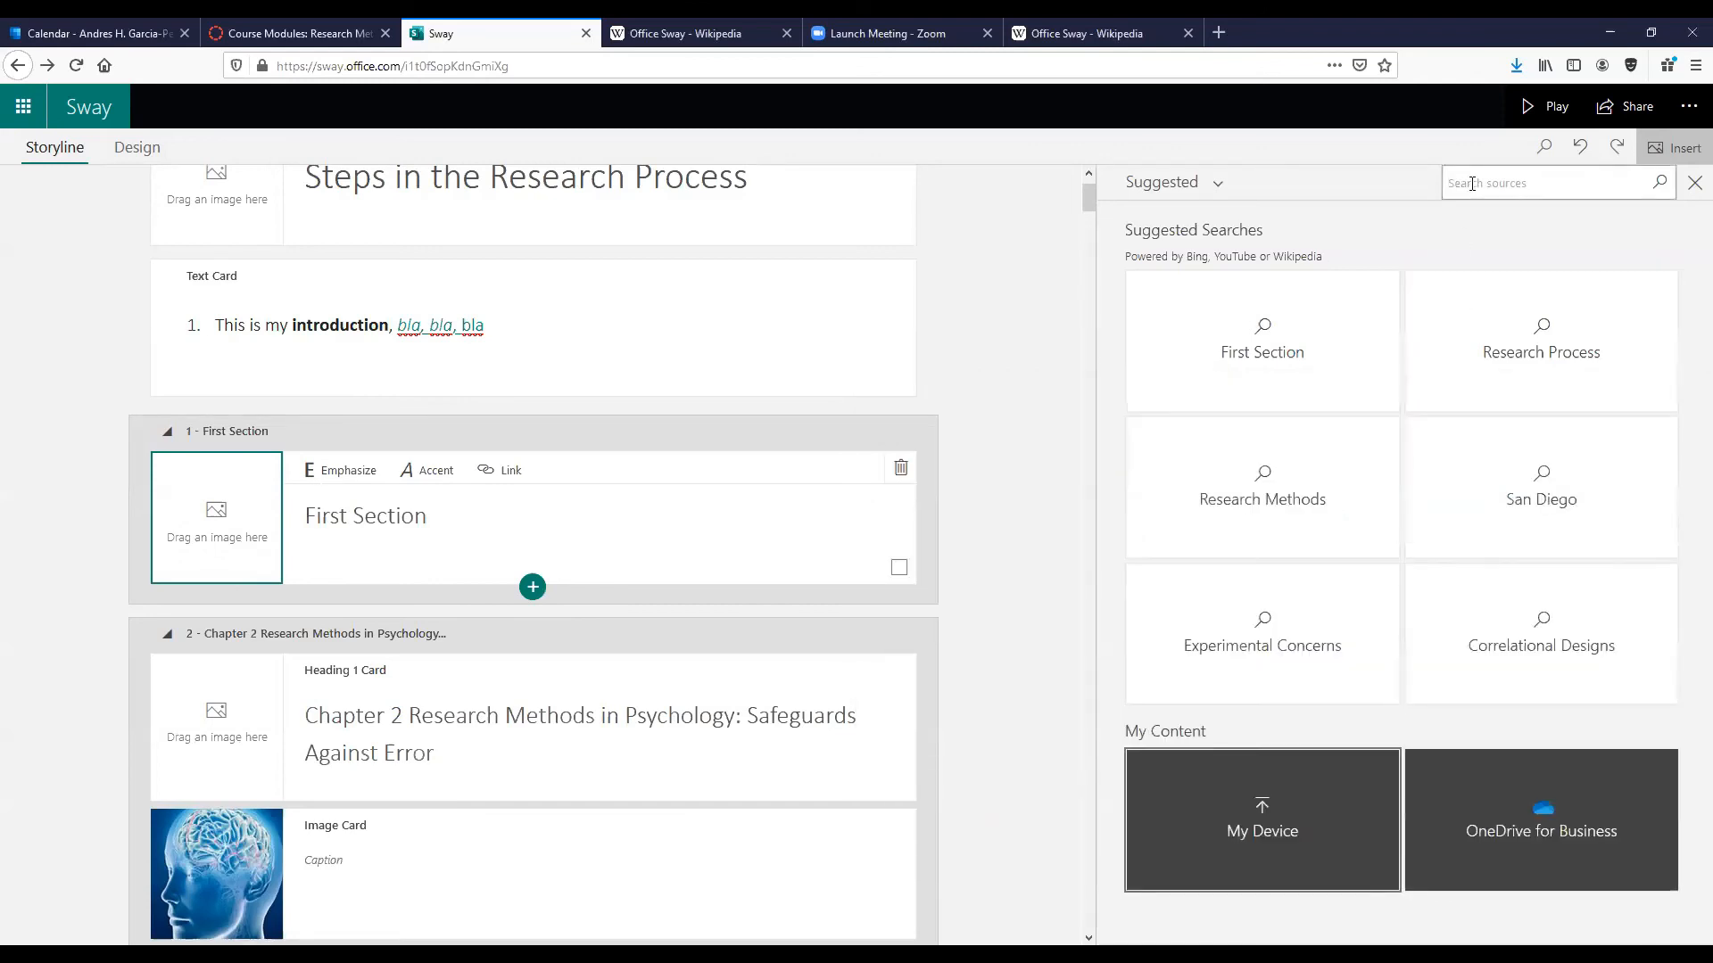
{"action": "left_click", "coordinate": [1472, 183]}
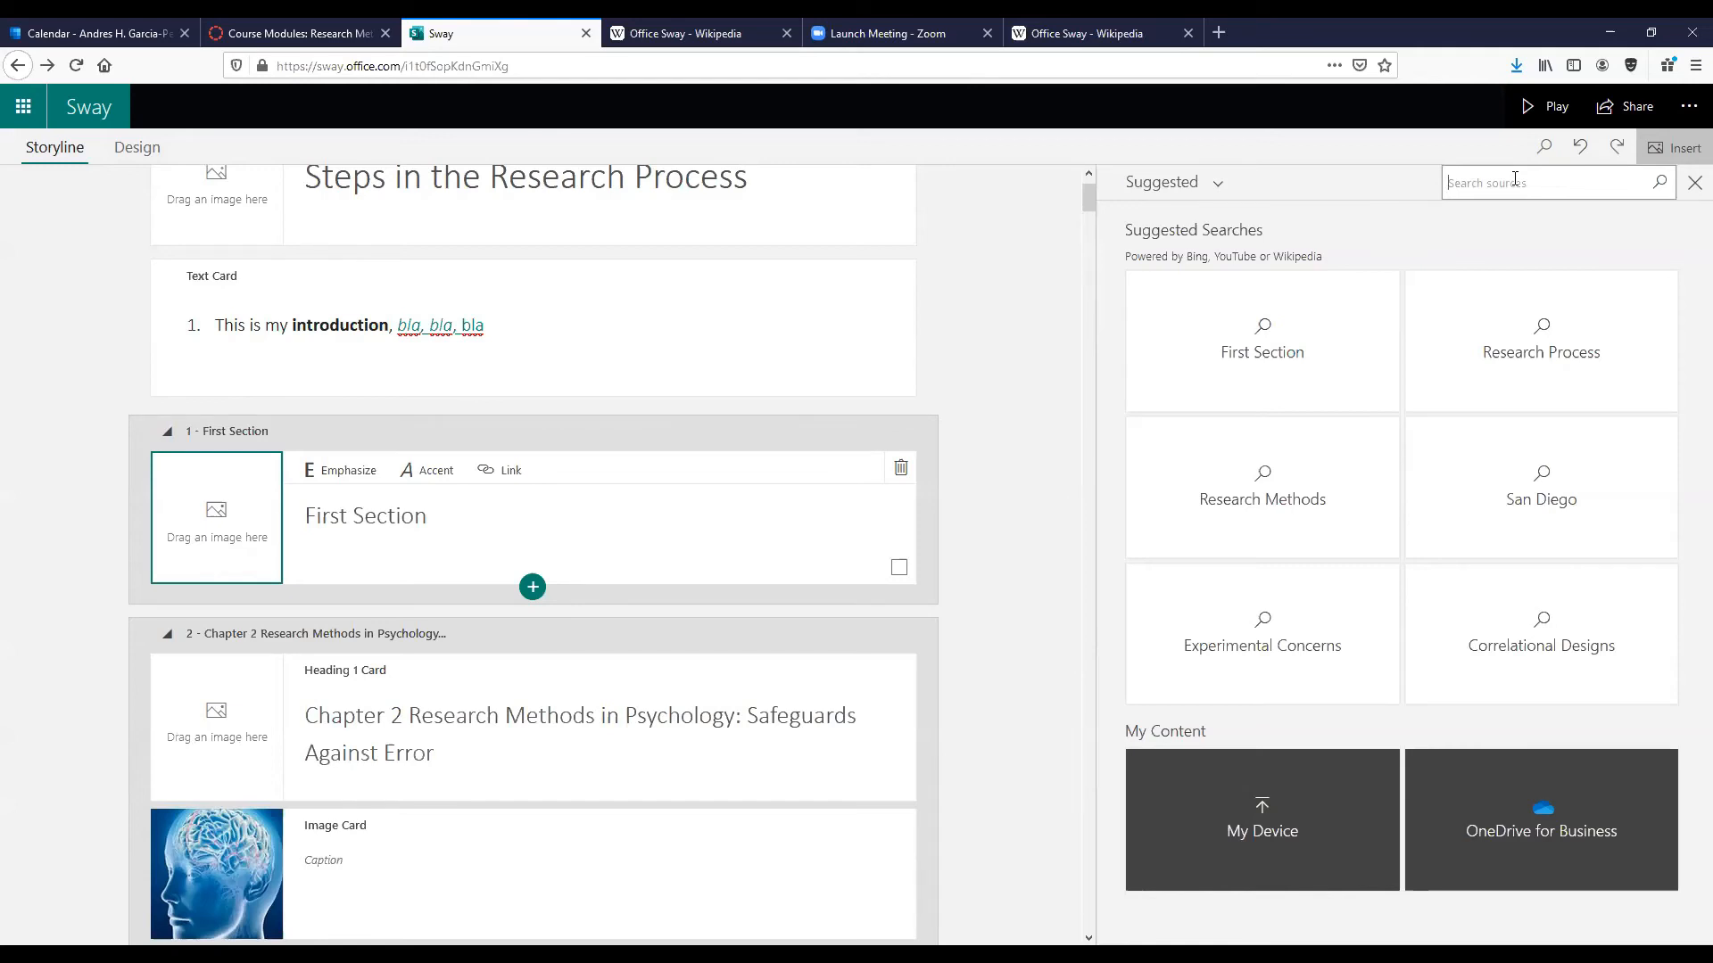
{"action": "type", "text": "stress"}
{"action": "key", "text": "Return"}
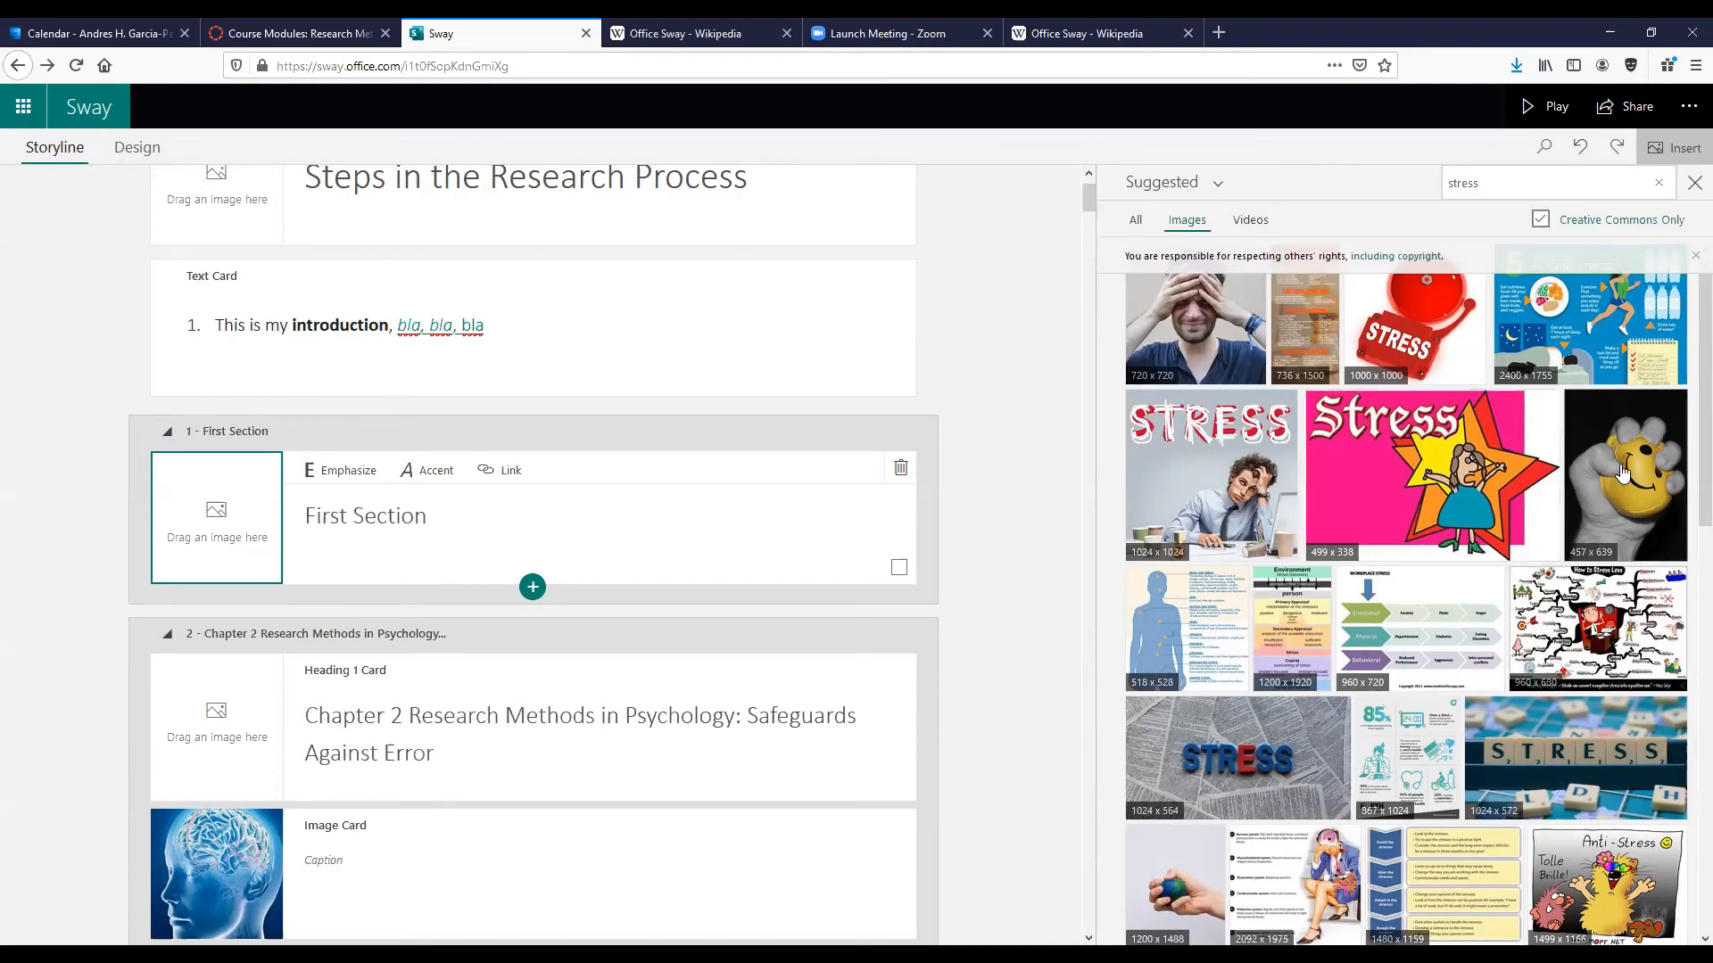
{"action": "left_click_drag", "start_coordinate": [1623, 460], "coordinate": [198, 510]}
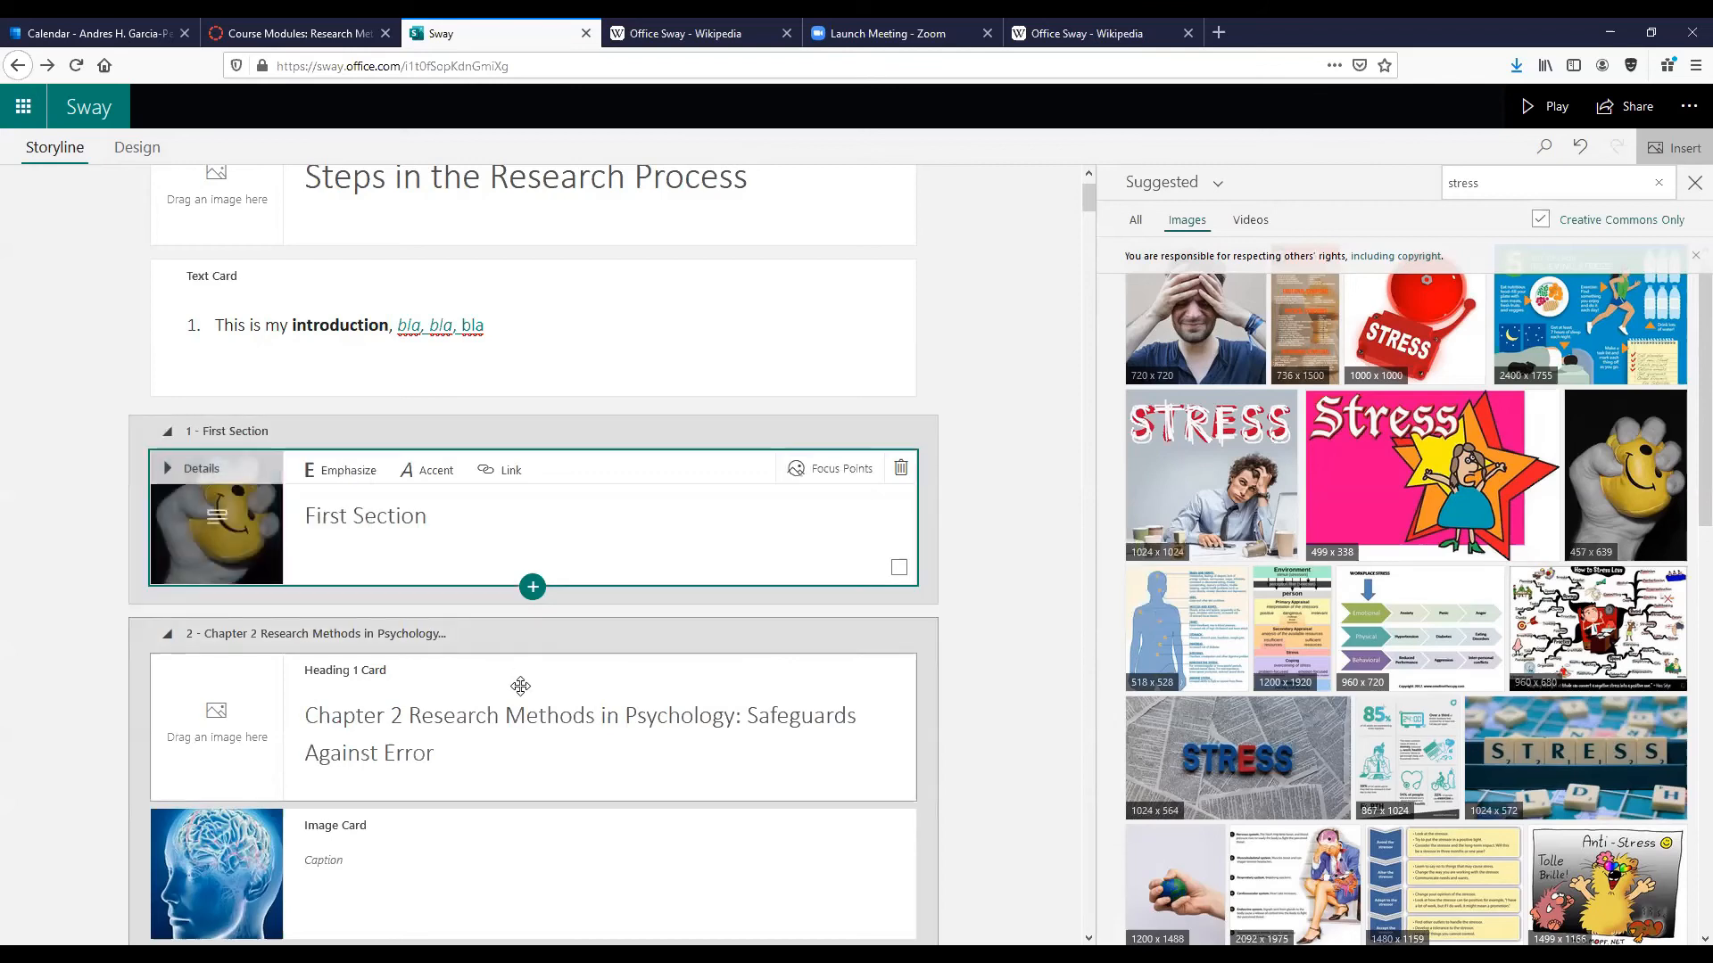
Play the Sway to check the First Section background image, and return to editing.
{"action": "left_click", "coordinate": [1554, 107]}
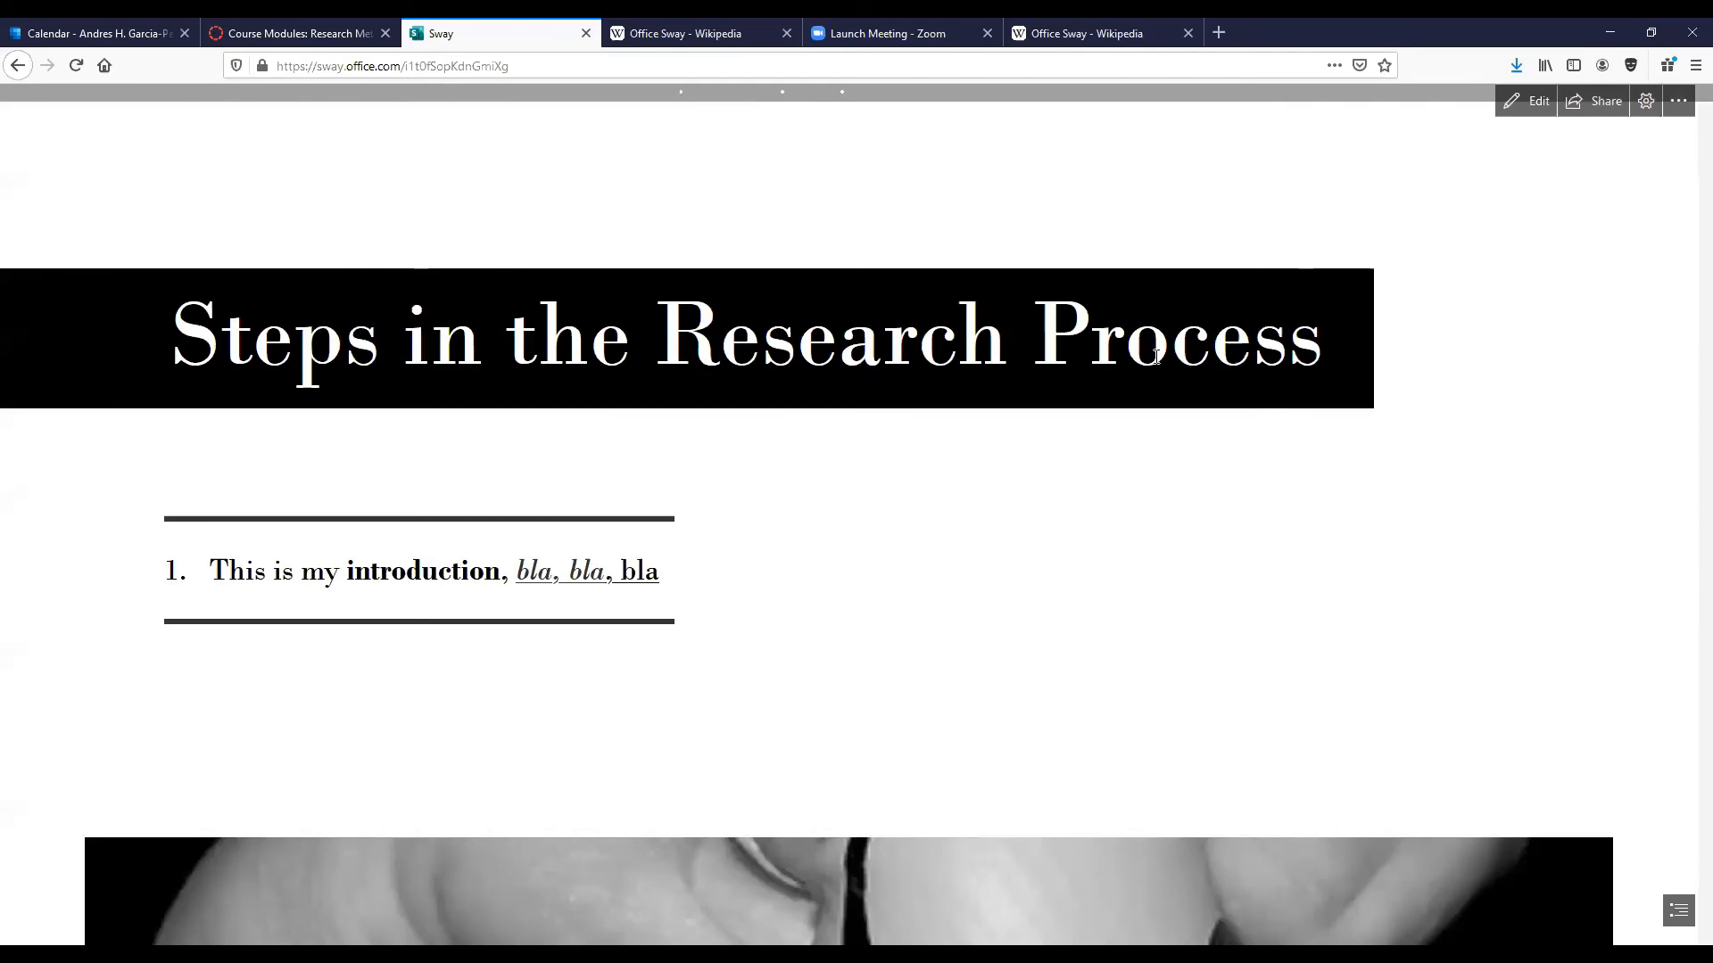
{"action": "scroll", "coordinate": [1263, 352], "scroll_direction": "down", "scroll_amount": 5}
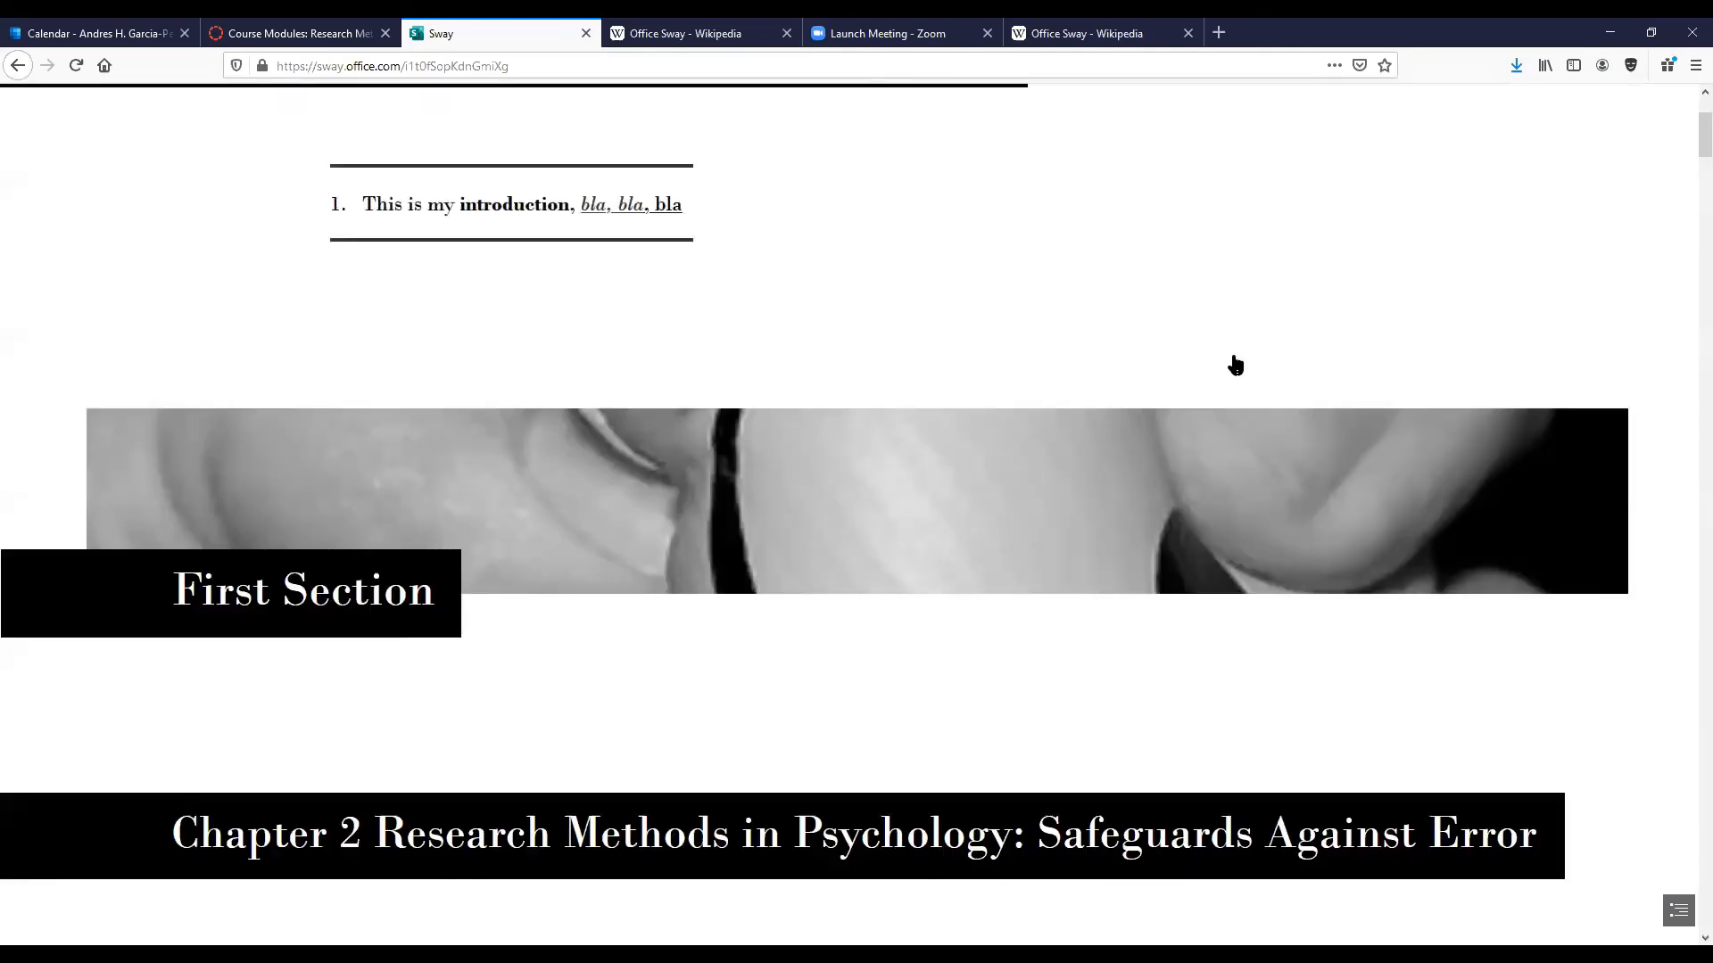
{"action": "scroll", "coordinate": [1101, 502], "scroll_direction": "down", "scroll_amount": 2}
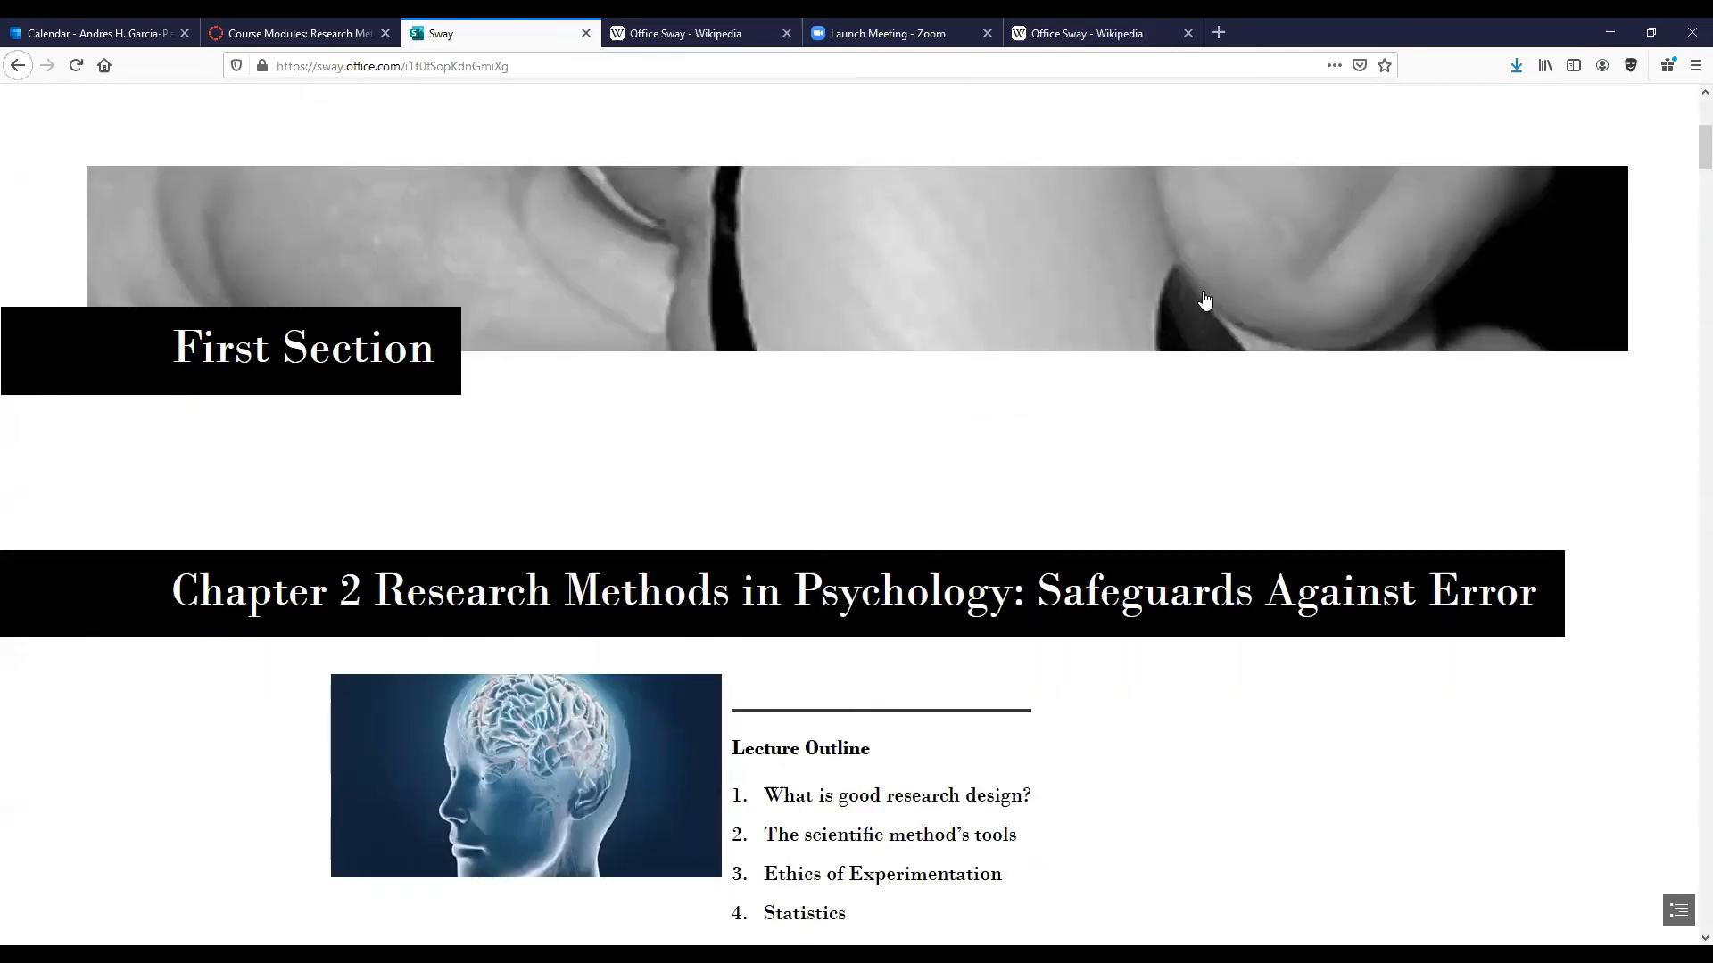
{"action": "scroll", "coordinate": [1203, 297], "scroll_direction": "up", "scroll_amount": 3}
{"action": "left_click", "coordinate": [1523, 104]}
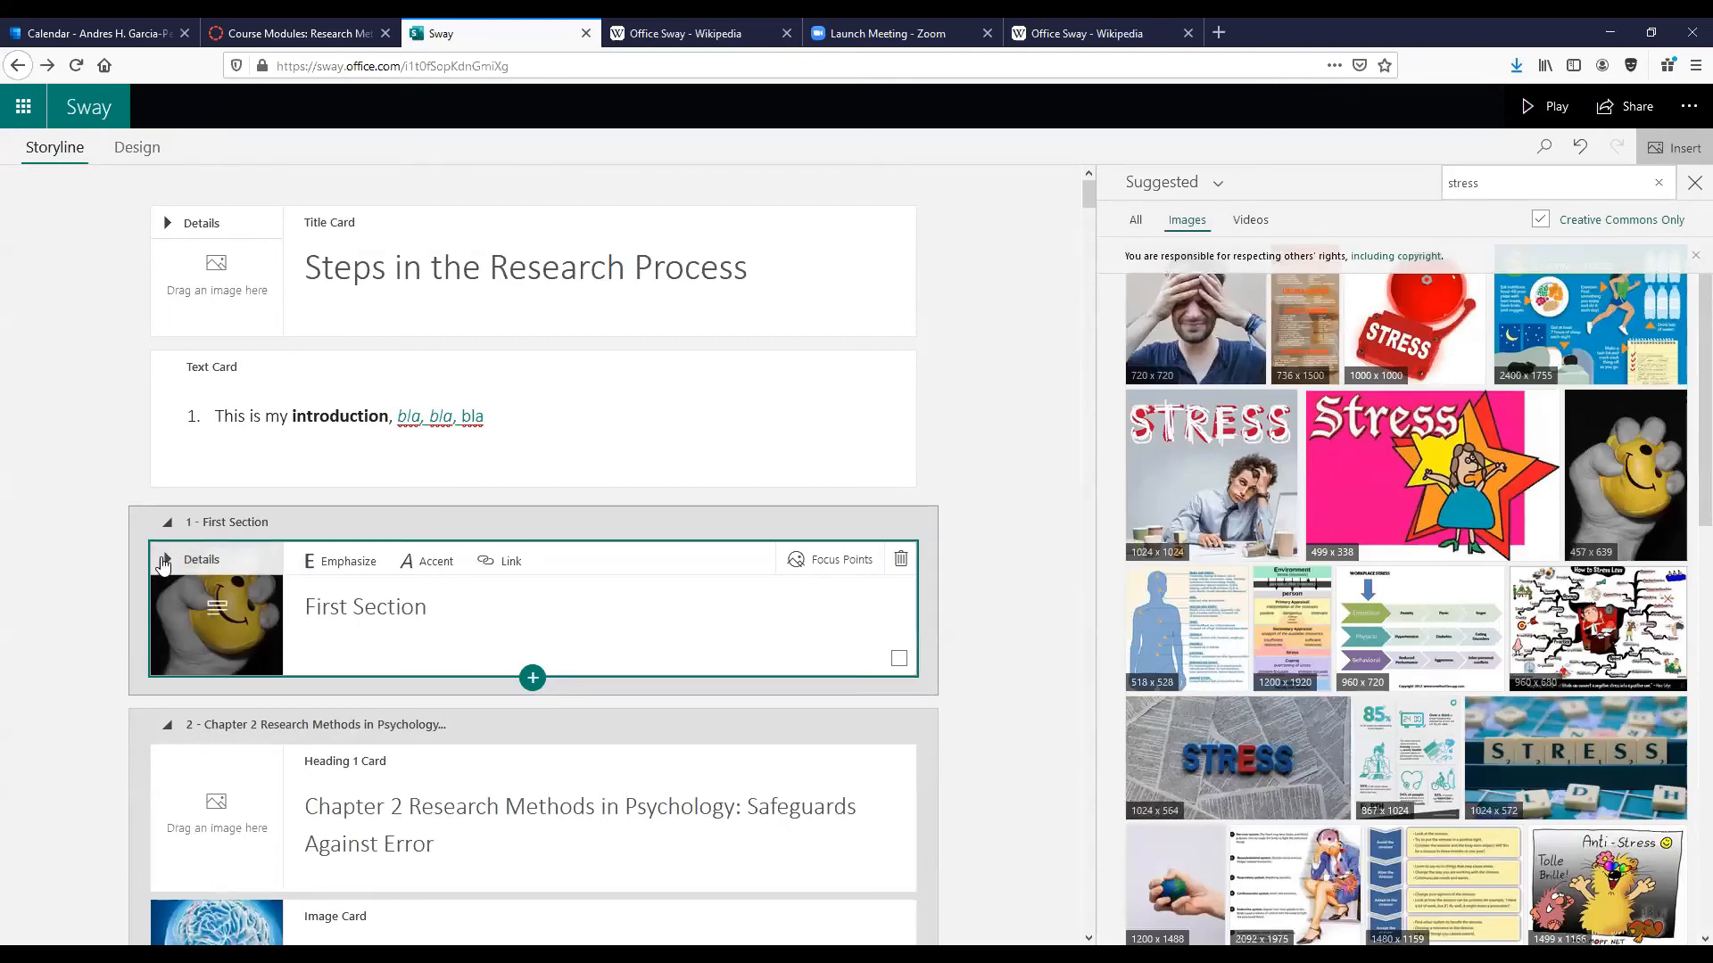
Try marking the entire First Section background image as important in its focus points, and turn the option off again.
{"action": "left_click", "coordinate": [837, 562]}
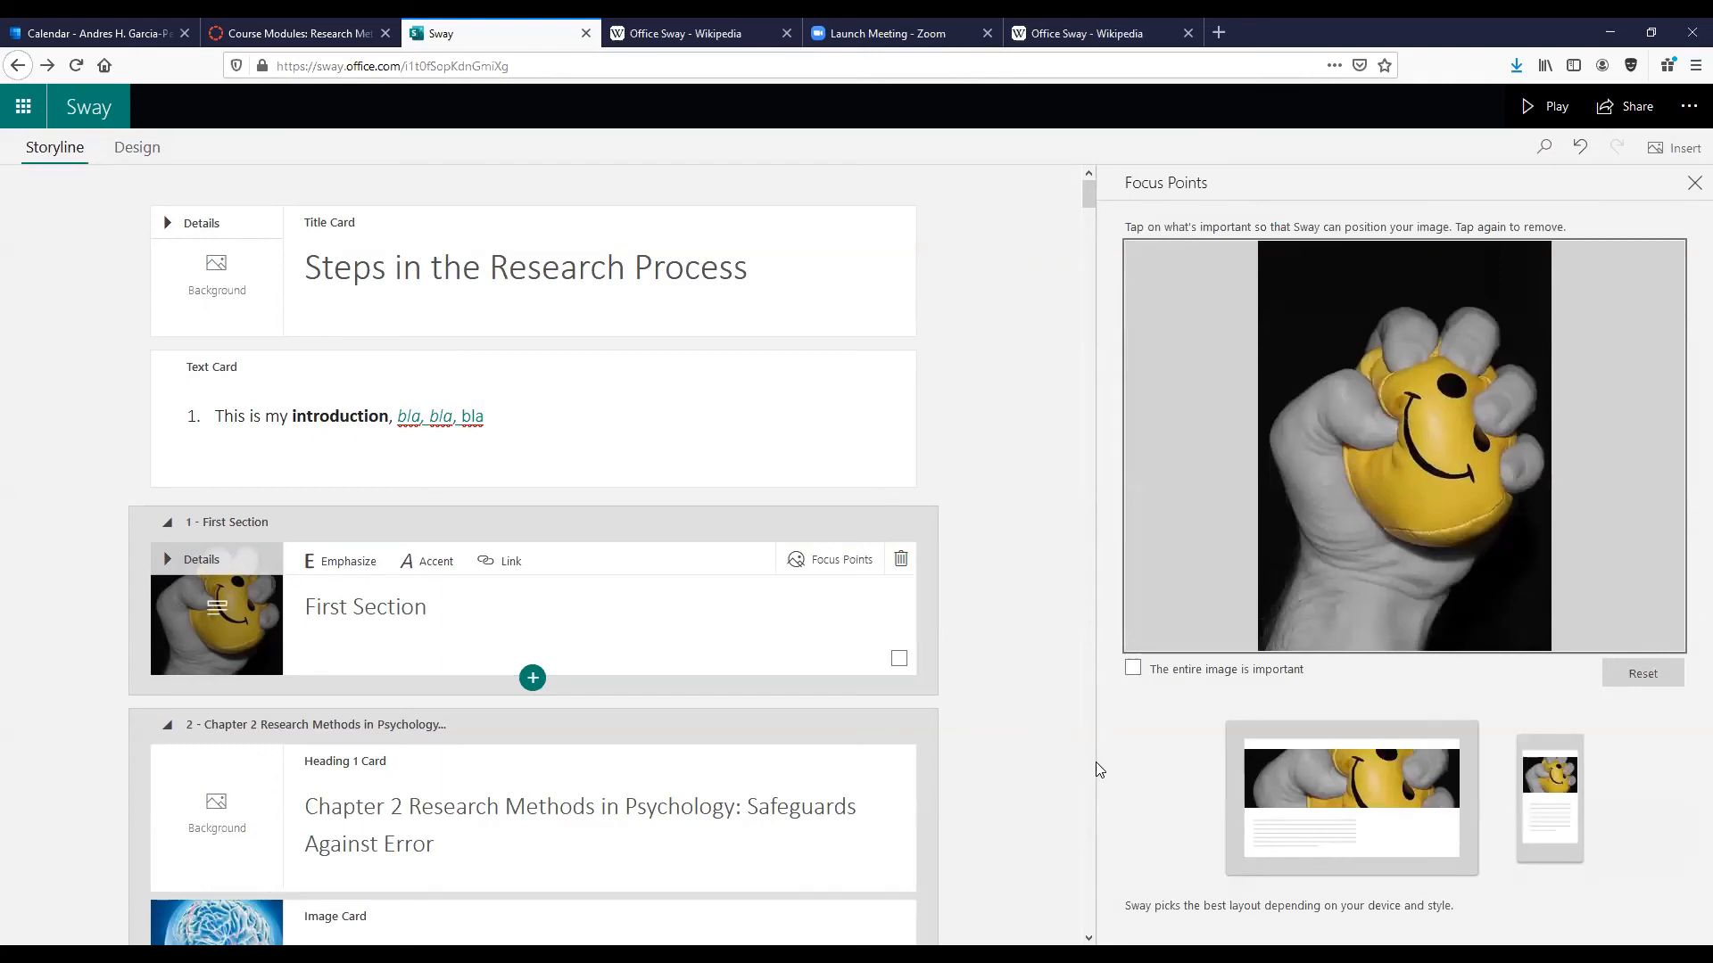
{"action": "left_click", "coordinate": [1134, 673]}
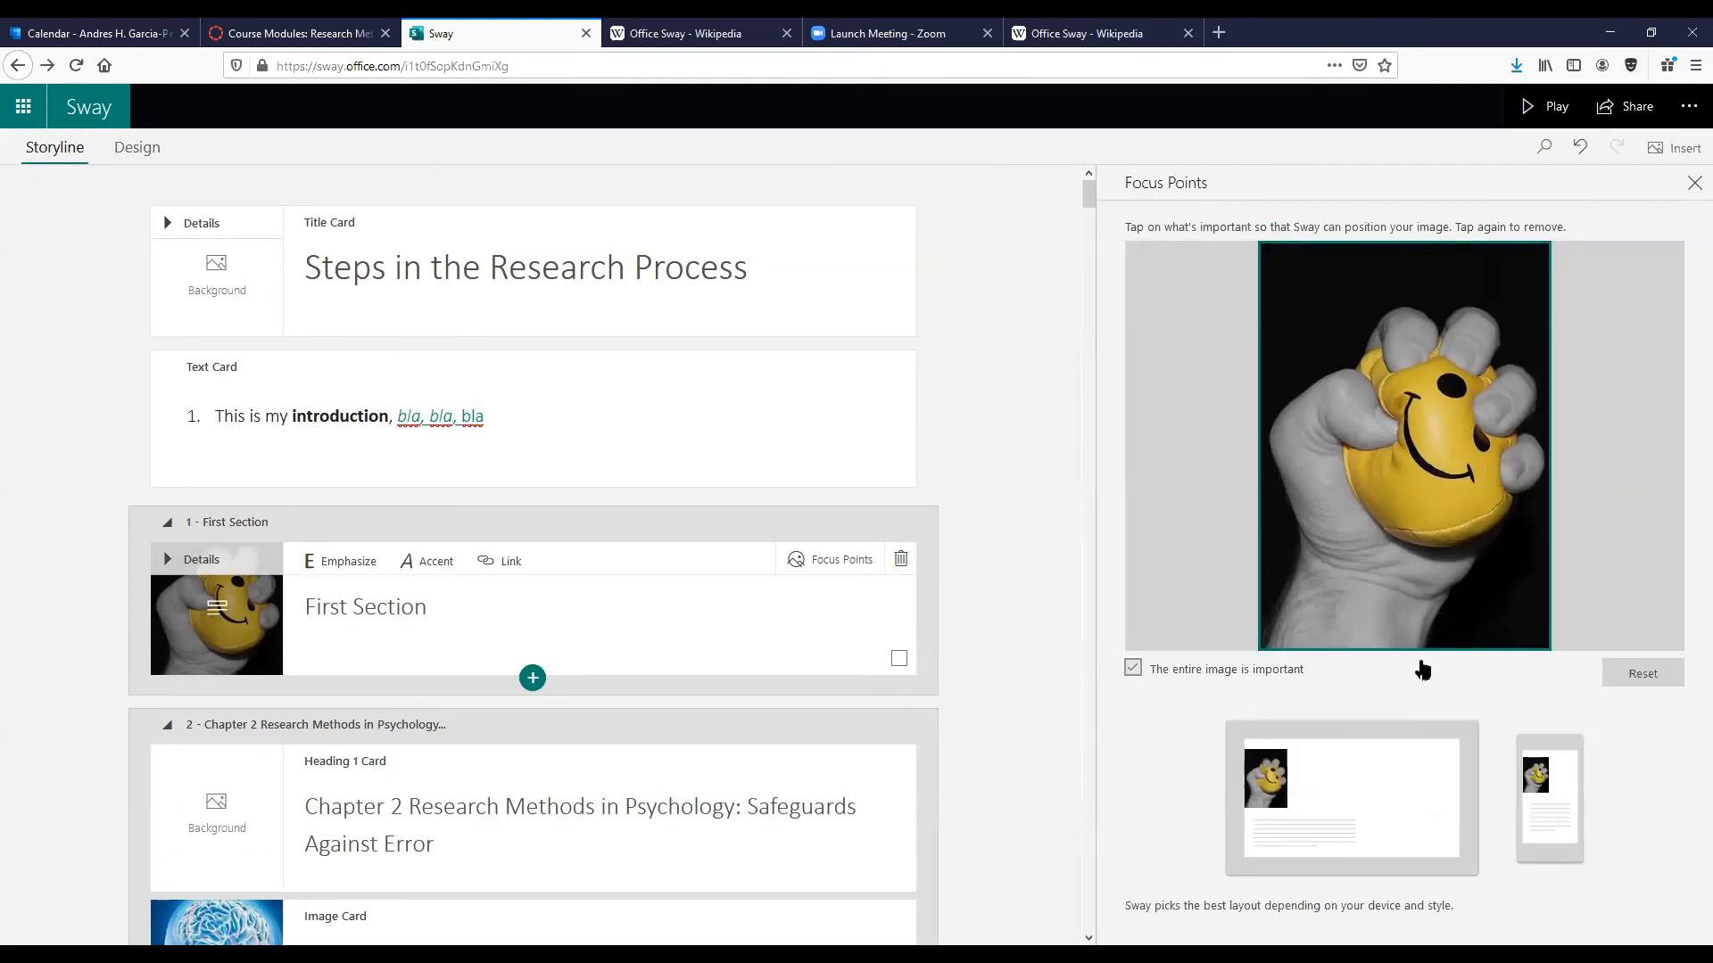
{"action": "left_click", "coordinate": [1133, 669]}
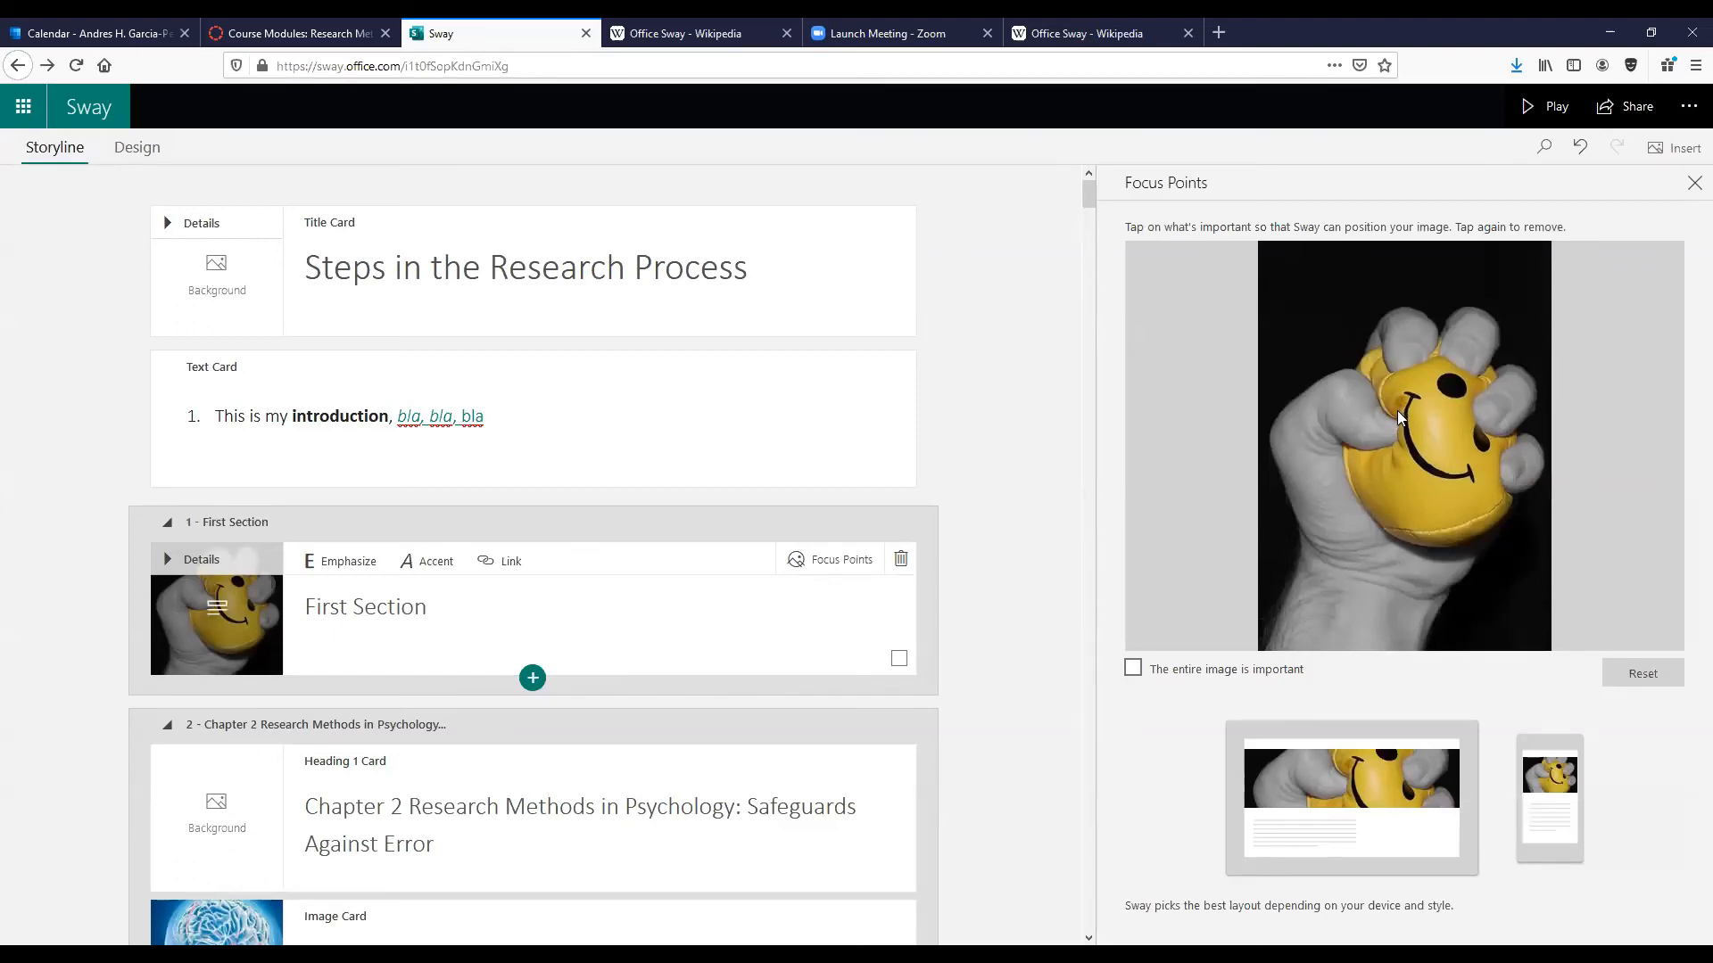
Place a single focus point on the smiley face of the First Section background image and check it in playback.
{"action": "left_click", "coordinate": [1424, 416]}
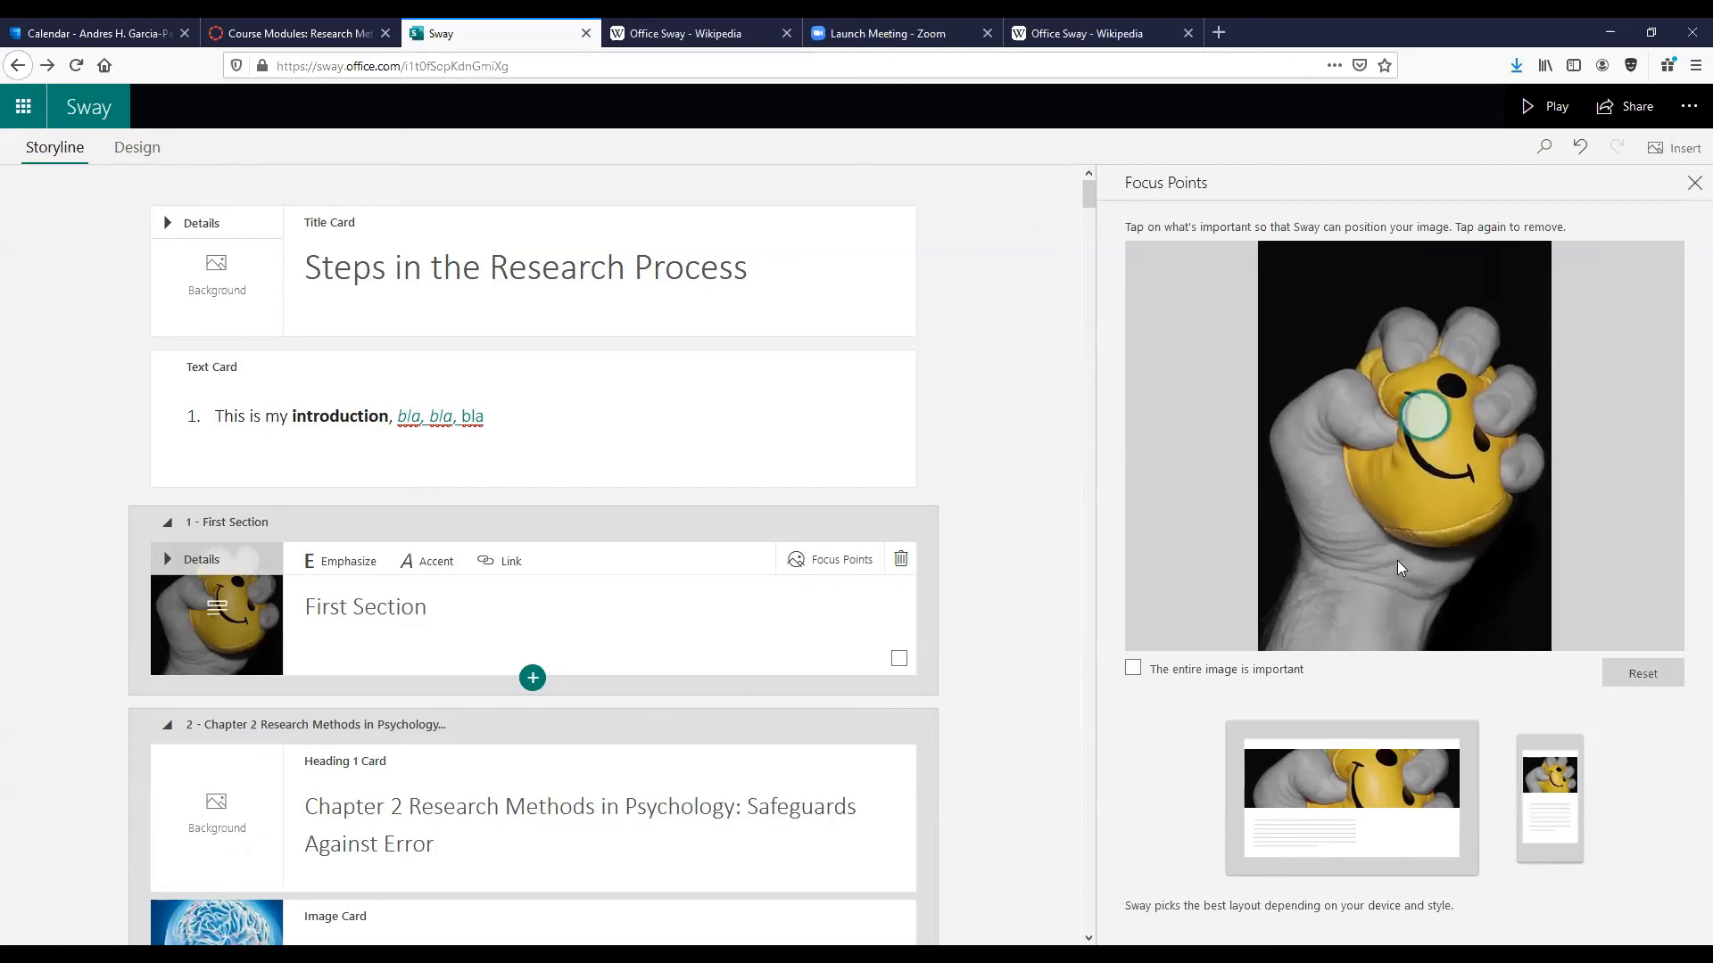
{"action": "left_click", "coordinate": [1423, 429]}
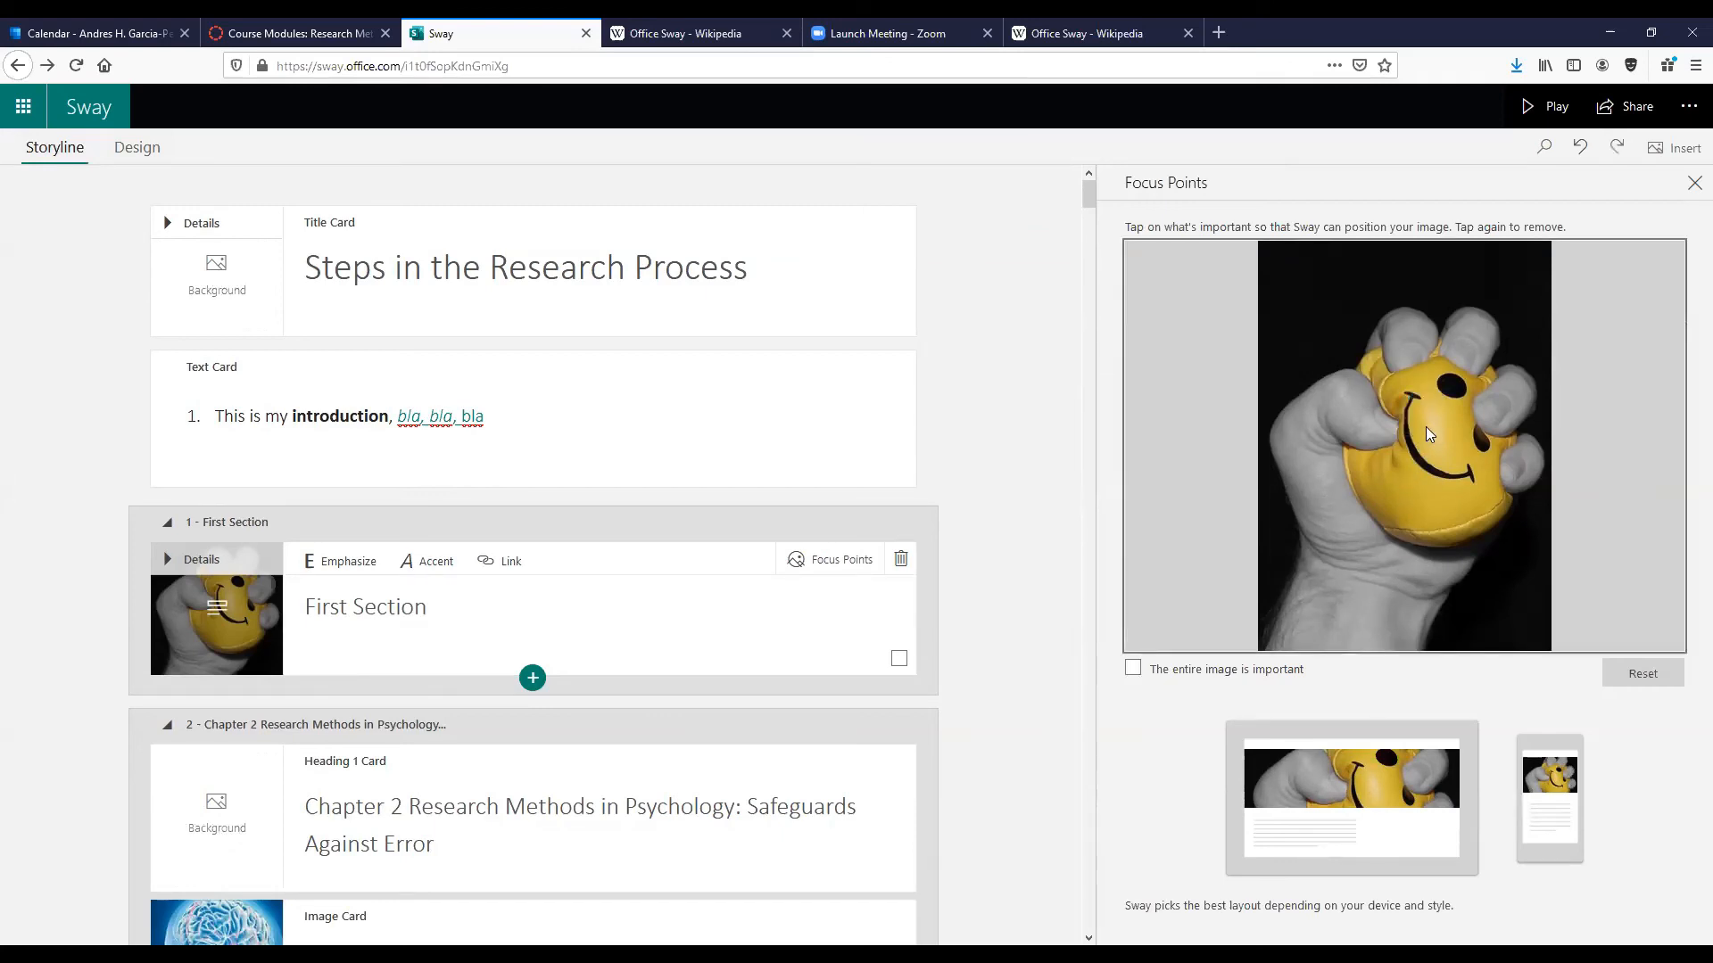
{"action": "left_click", "coordinate": [1436, 426]}
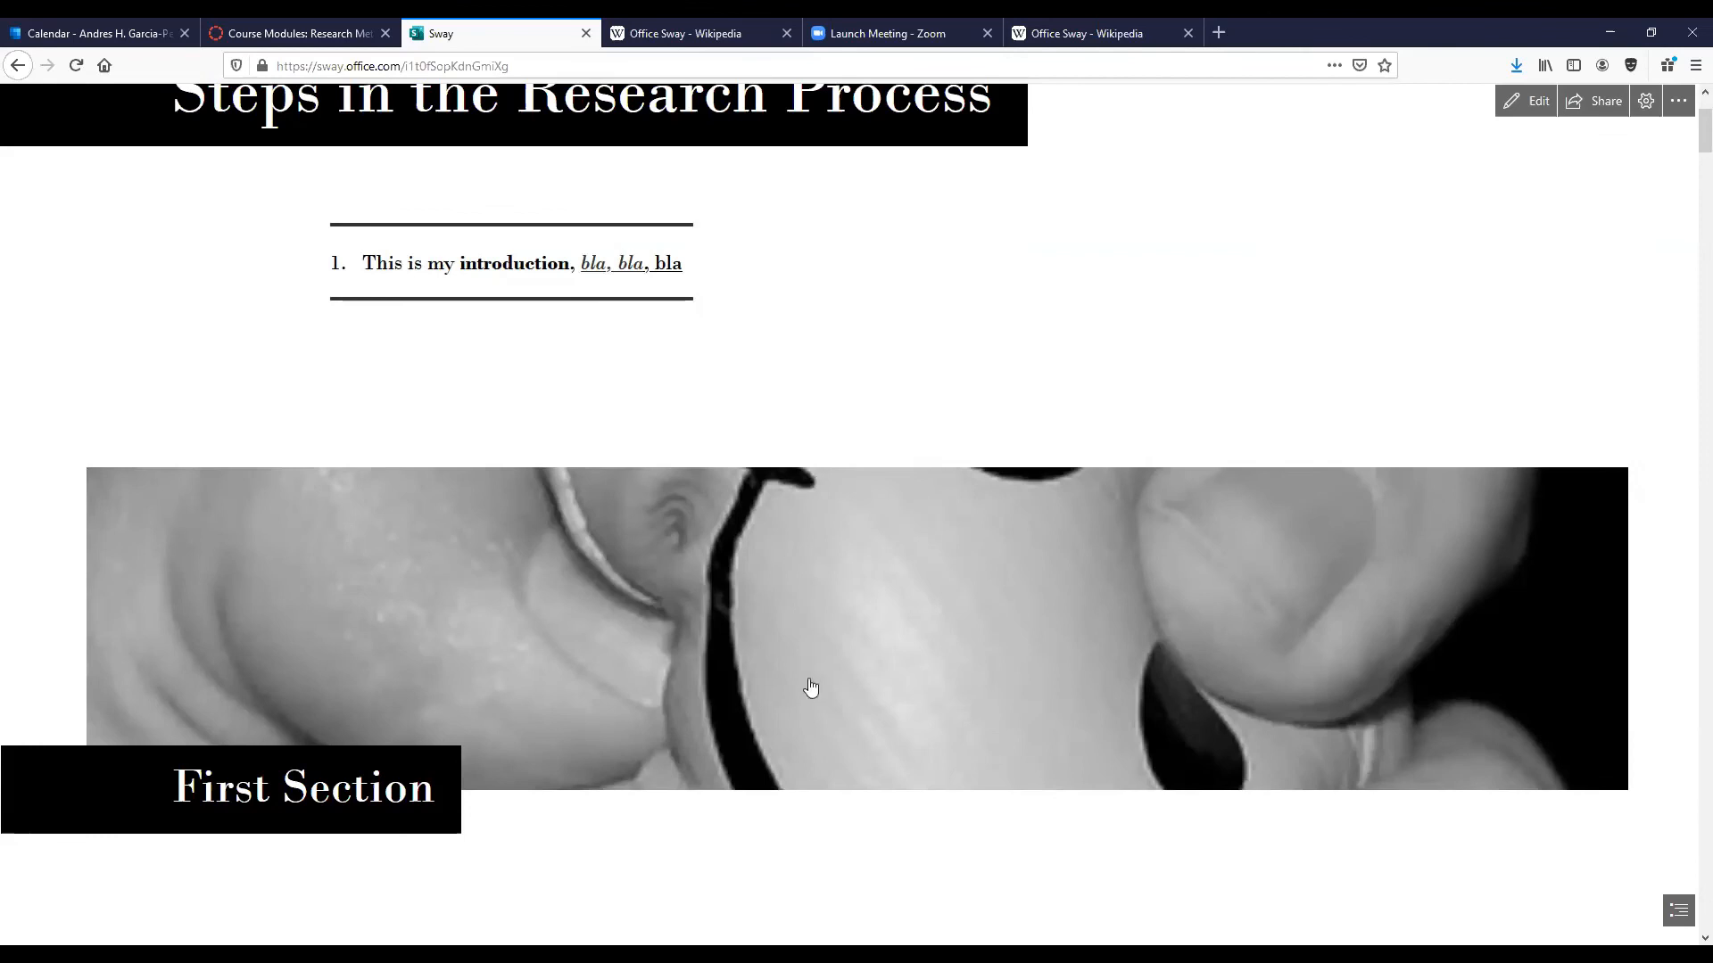
{"action": "left_click", "coordinate": [1525, 101]}
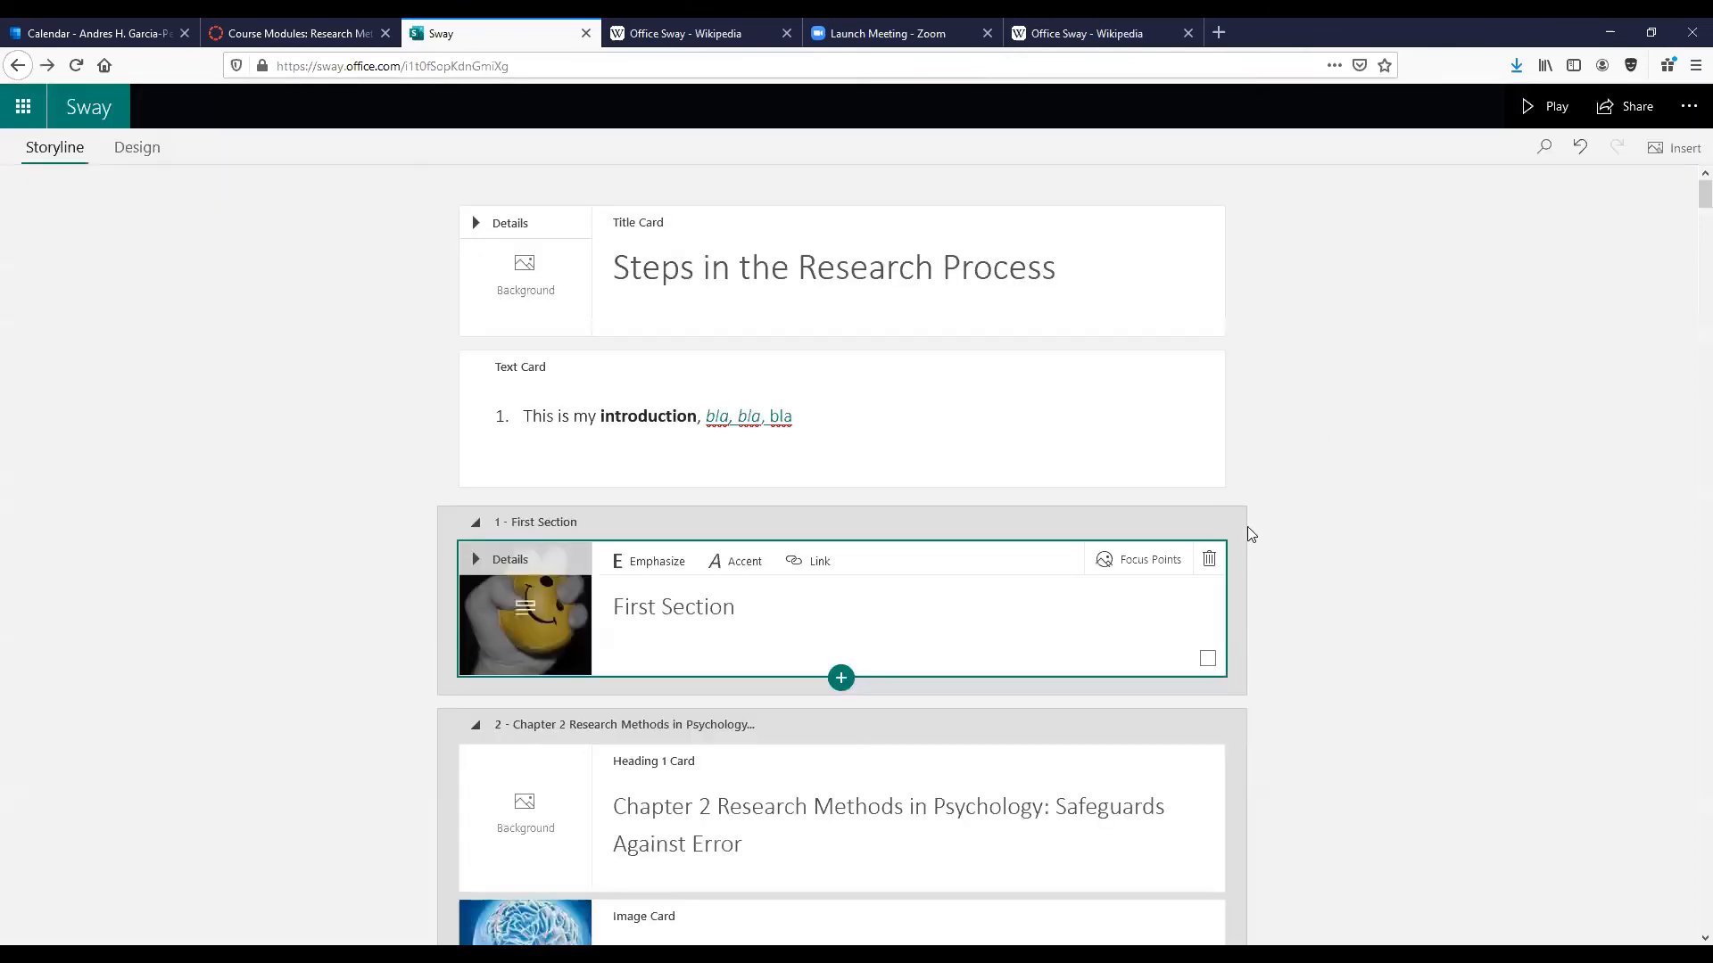
Add focus points on the ball's lower part and the wrist in the First Section background image, and check the result in playback.
{"action": "left_click", "coordinate": [1092, 564]}
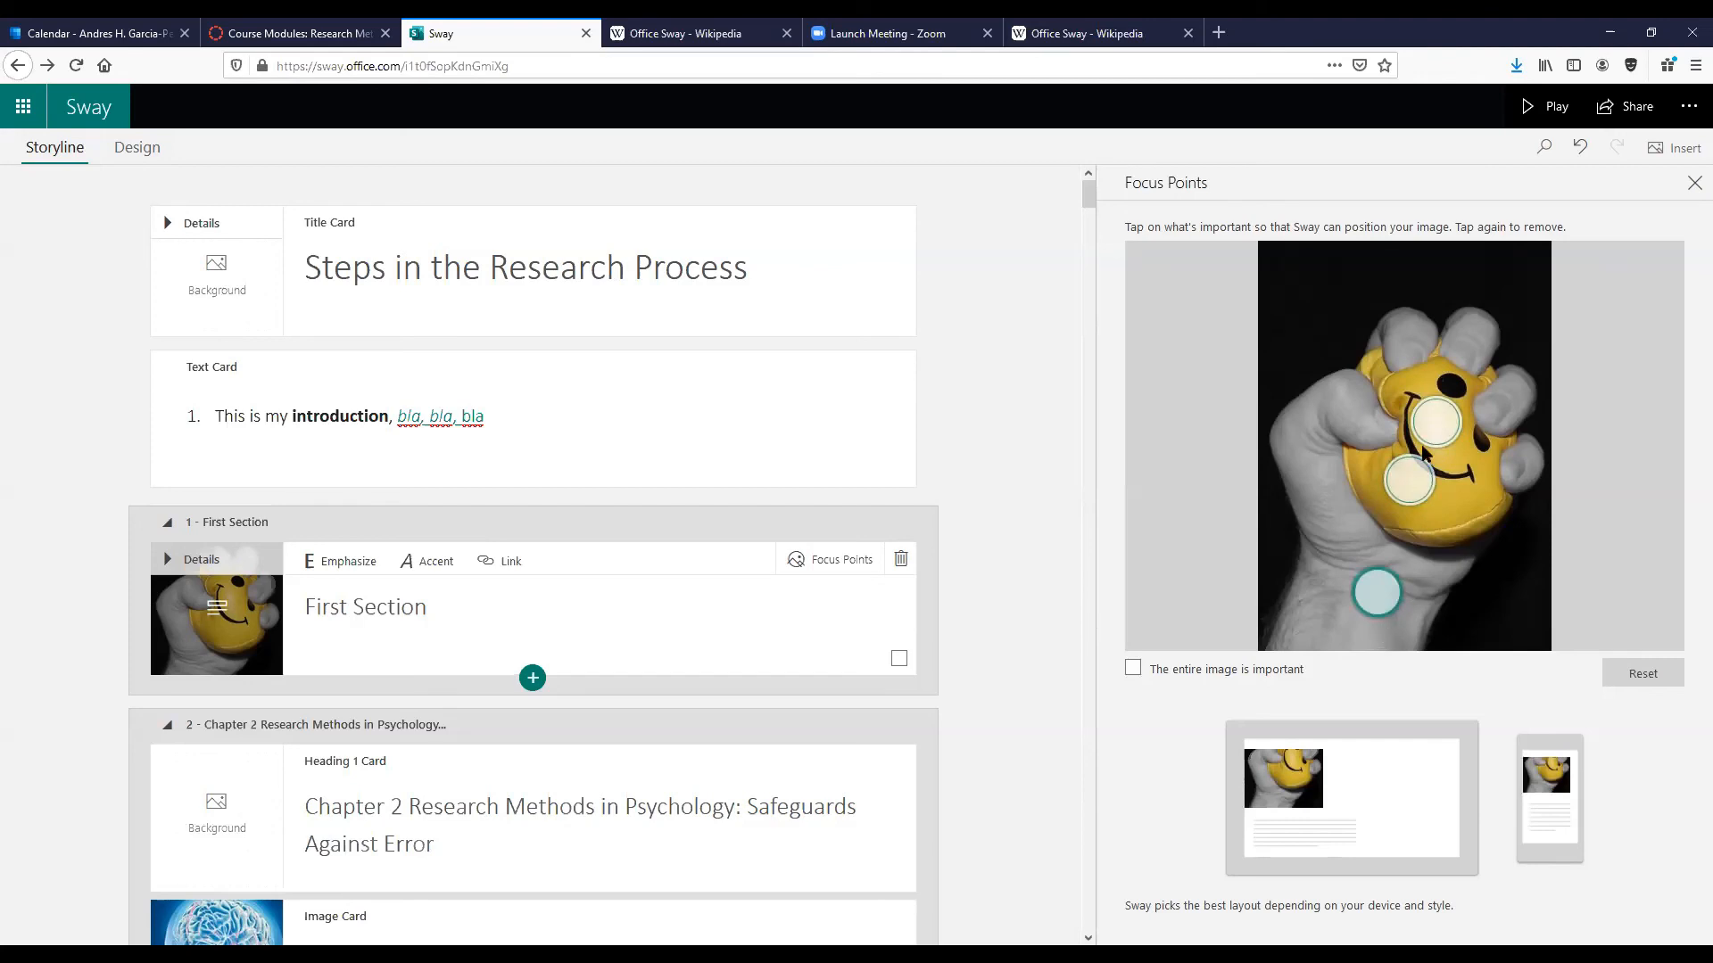
{"action": "left_click", "coordinate": [1545, 106]}
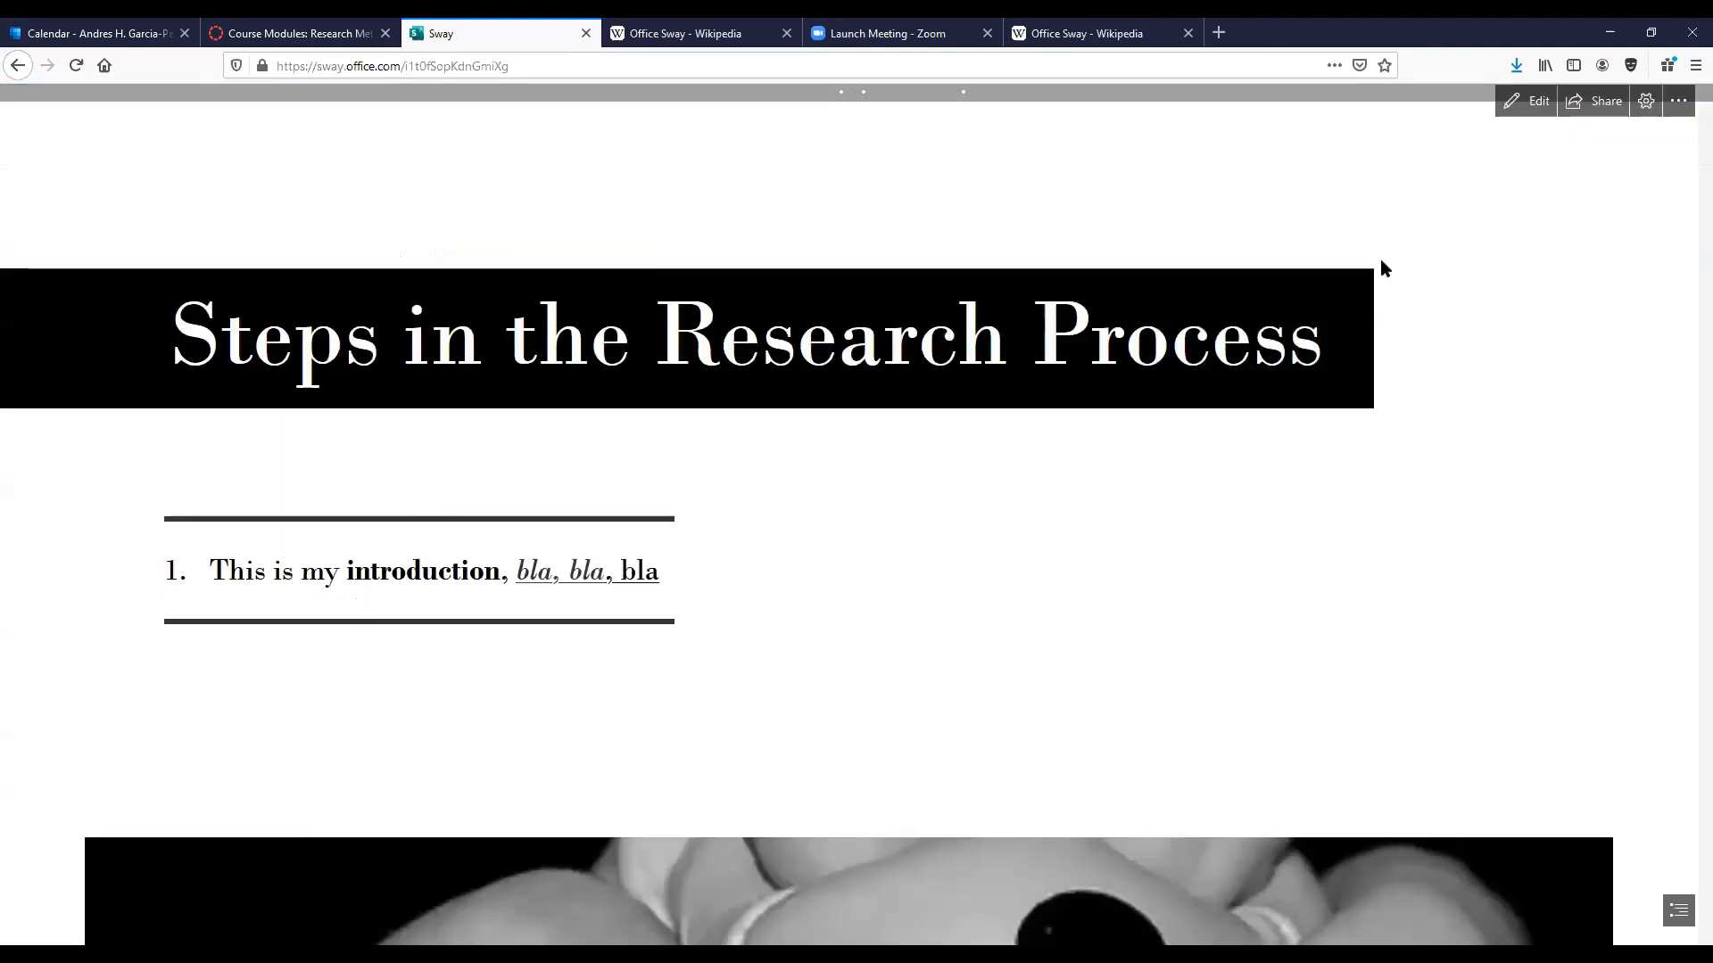
{"action": "scroll", "coordinate": [1636, 687], "scroll_direction": "down", "scroll_amount": 5}
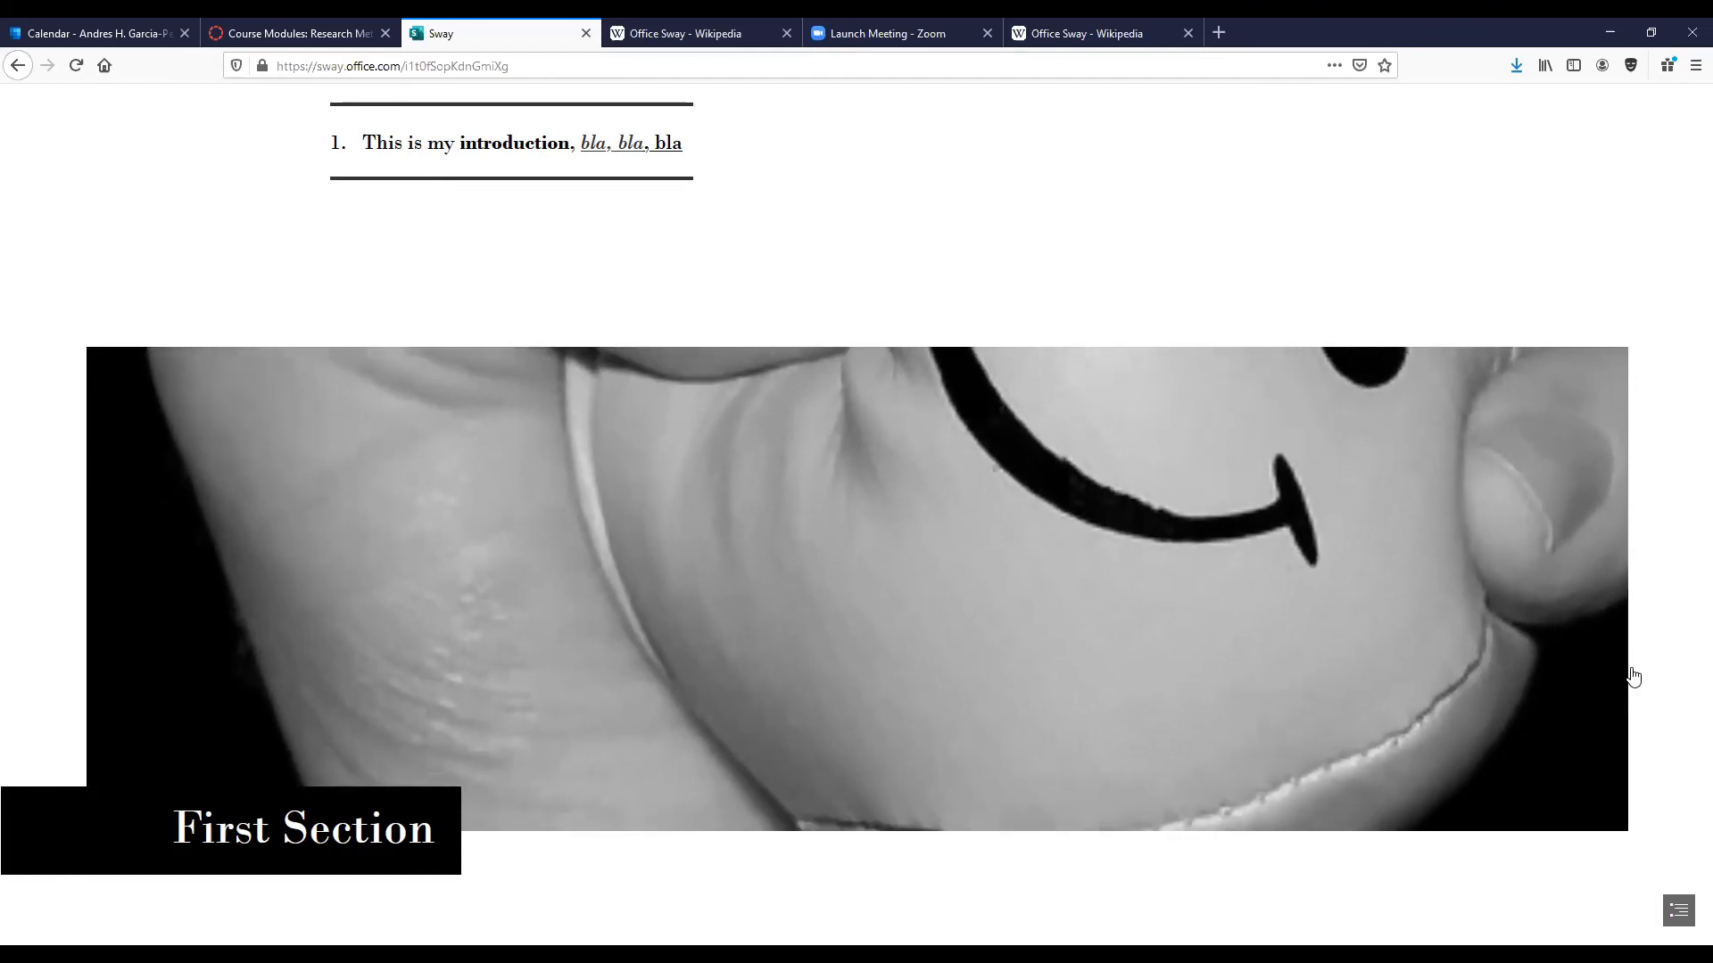
{"action": "scroll", "coordinate": [1225, 471], "scroll_direction": "up", "scroll_amount": 2}
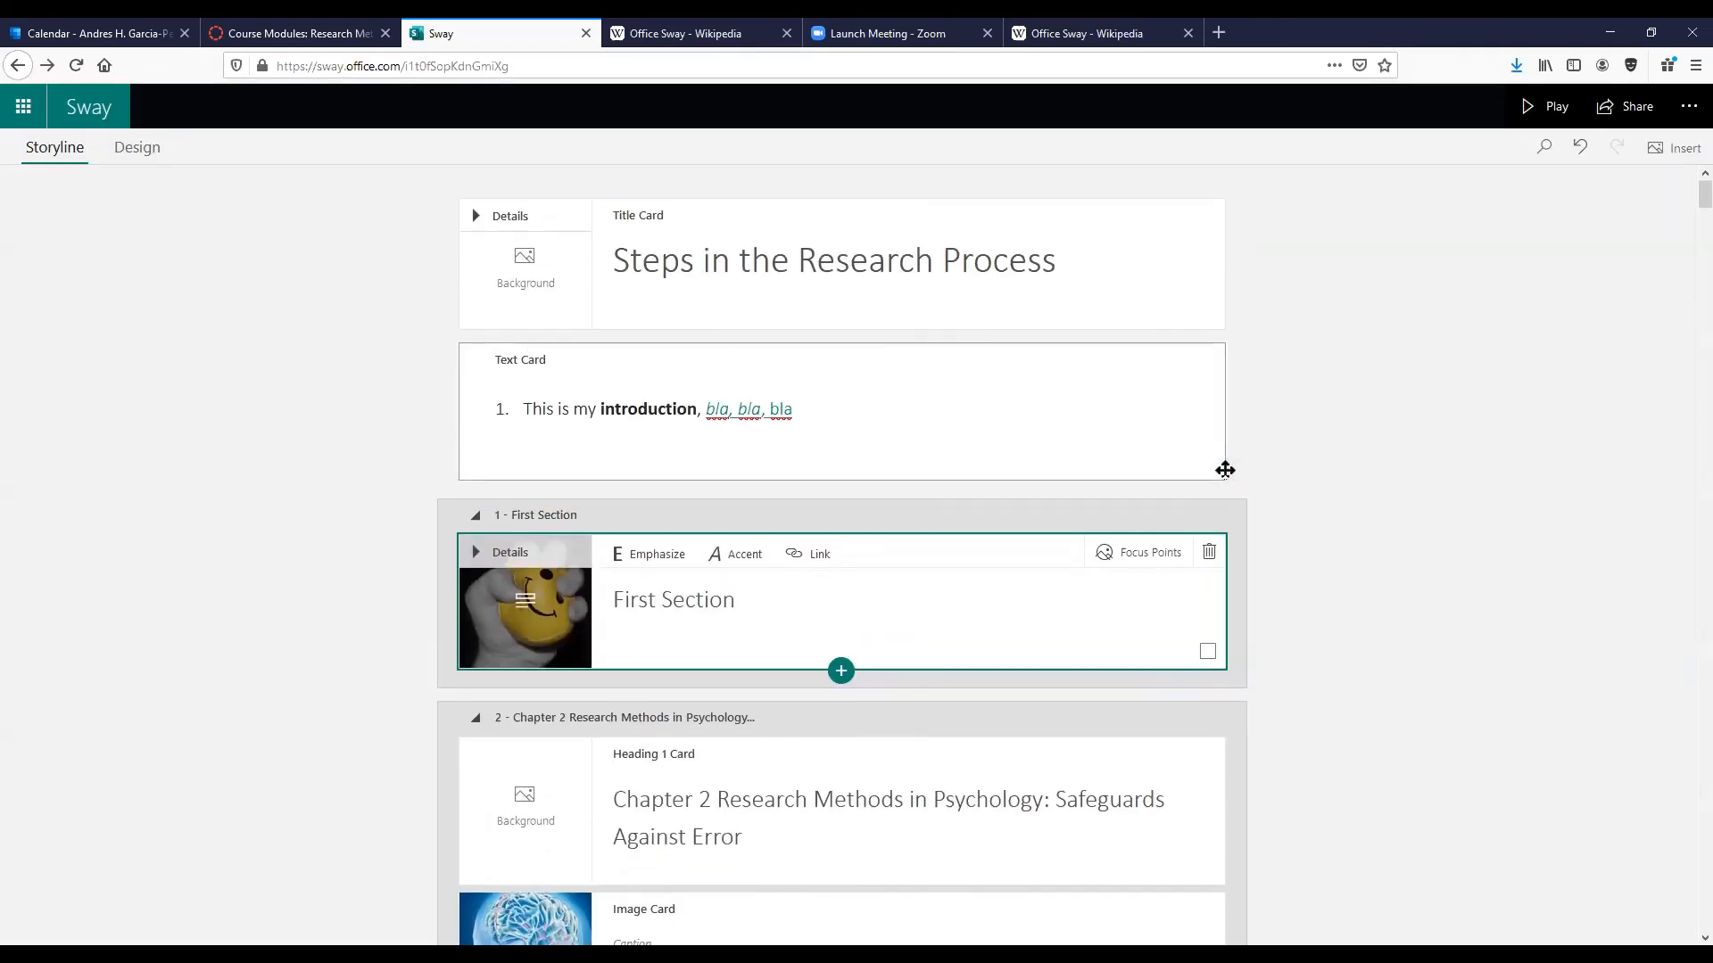
Insert a text card reading "text" below the First Section heading.
{"action": "scroll", "coordinate": [1225, 470], "scroll_direction": "down", "scroll_amount": 2}
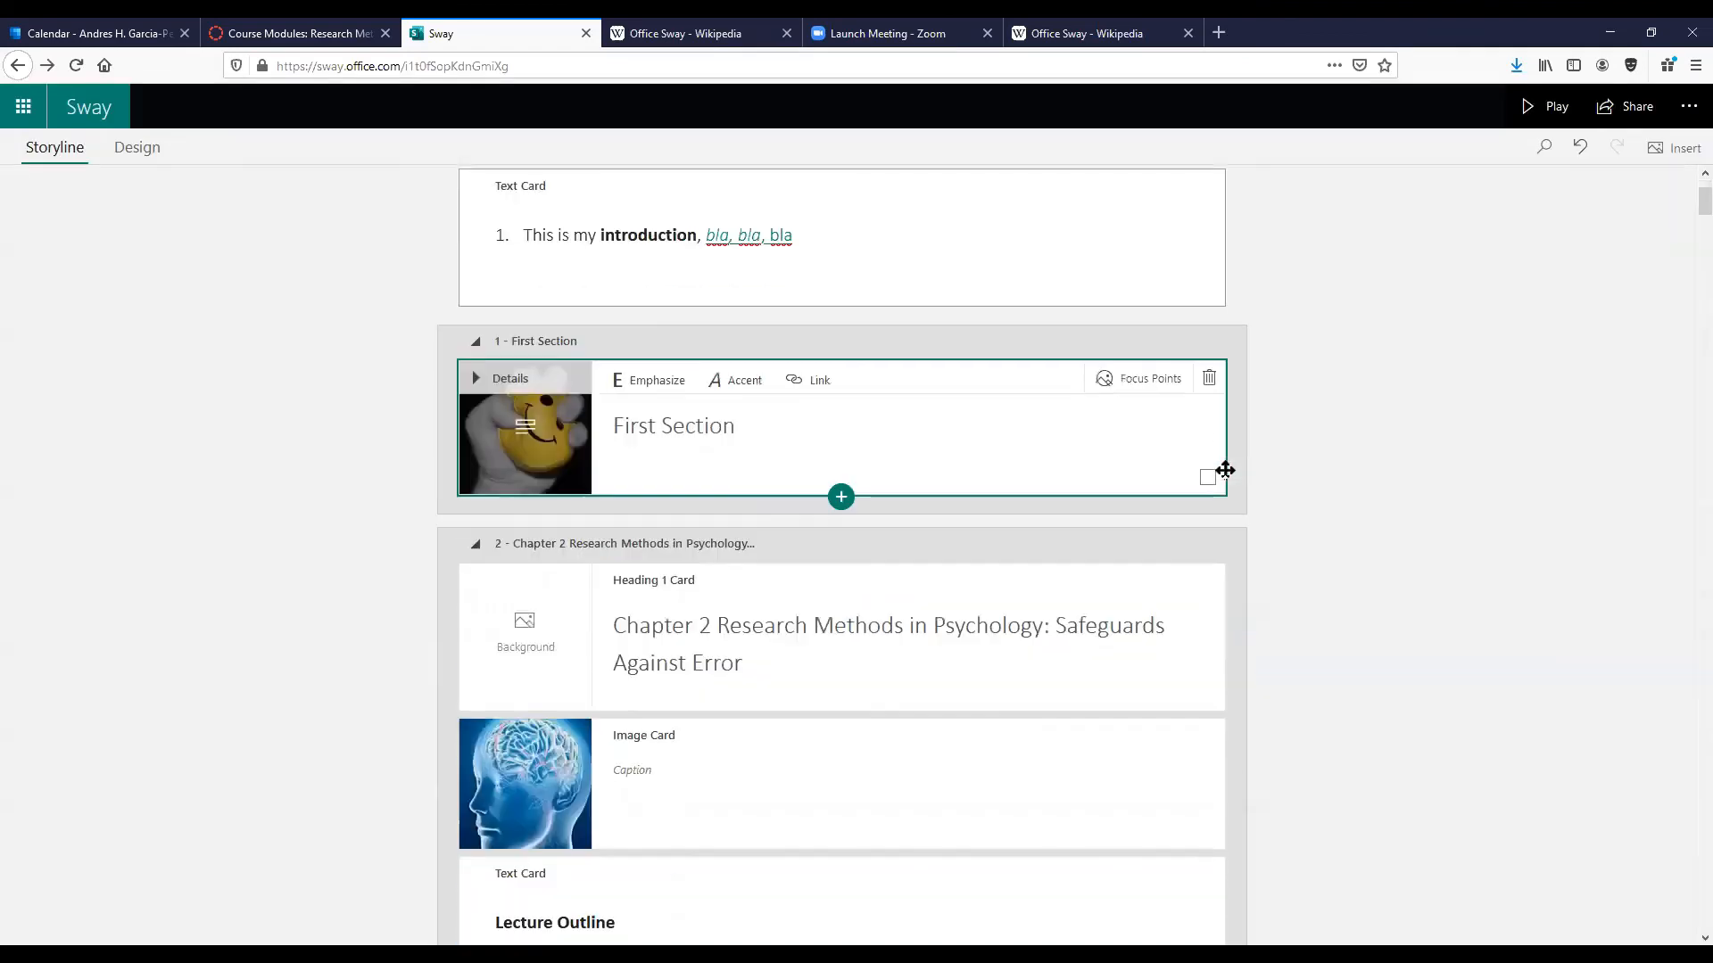
{"action": "left_click", "coordinate": [841, 496]}
{"action": "left_click", "coordinate": [760, 580]}
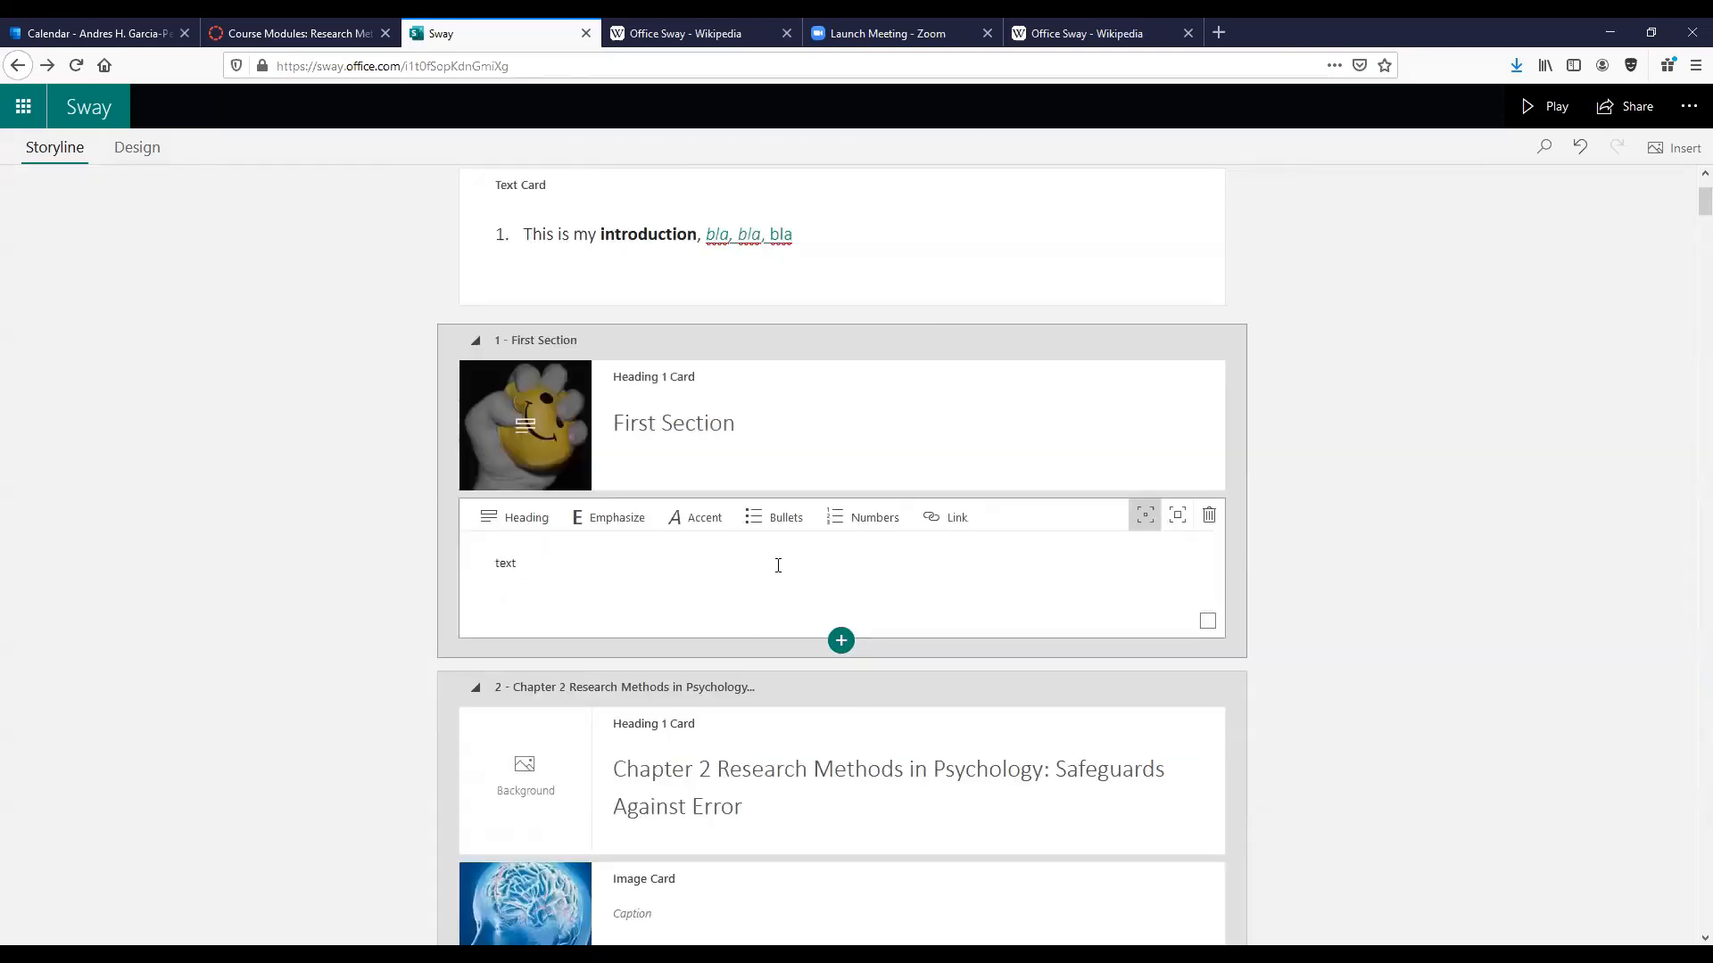
{"action": "left_click", "coordinate": [841, 640]}
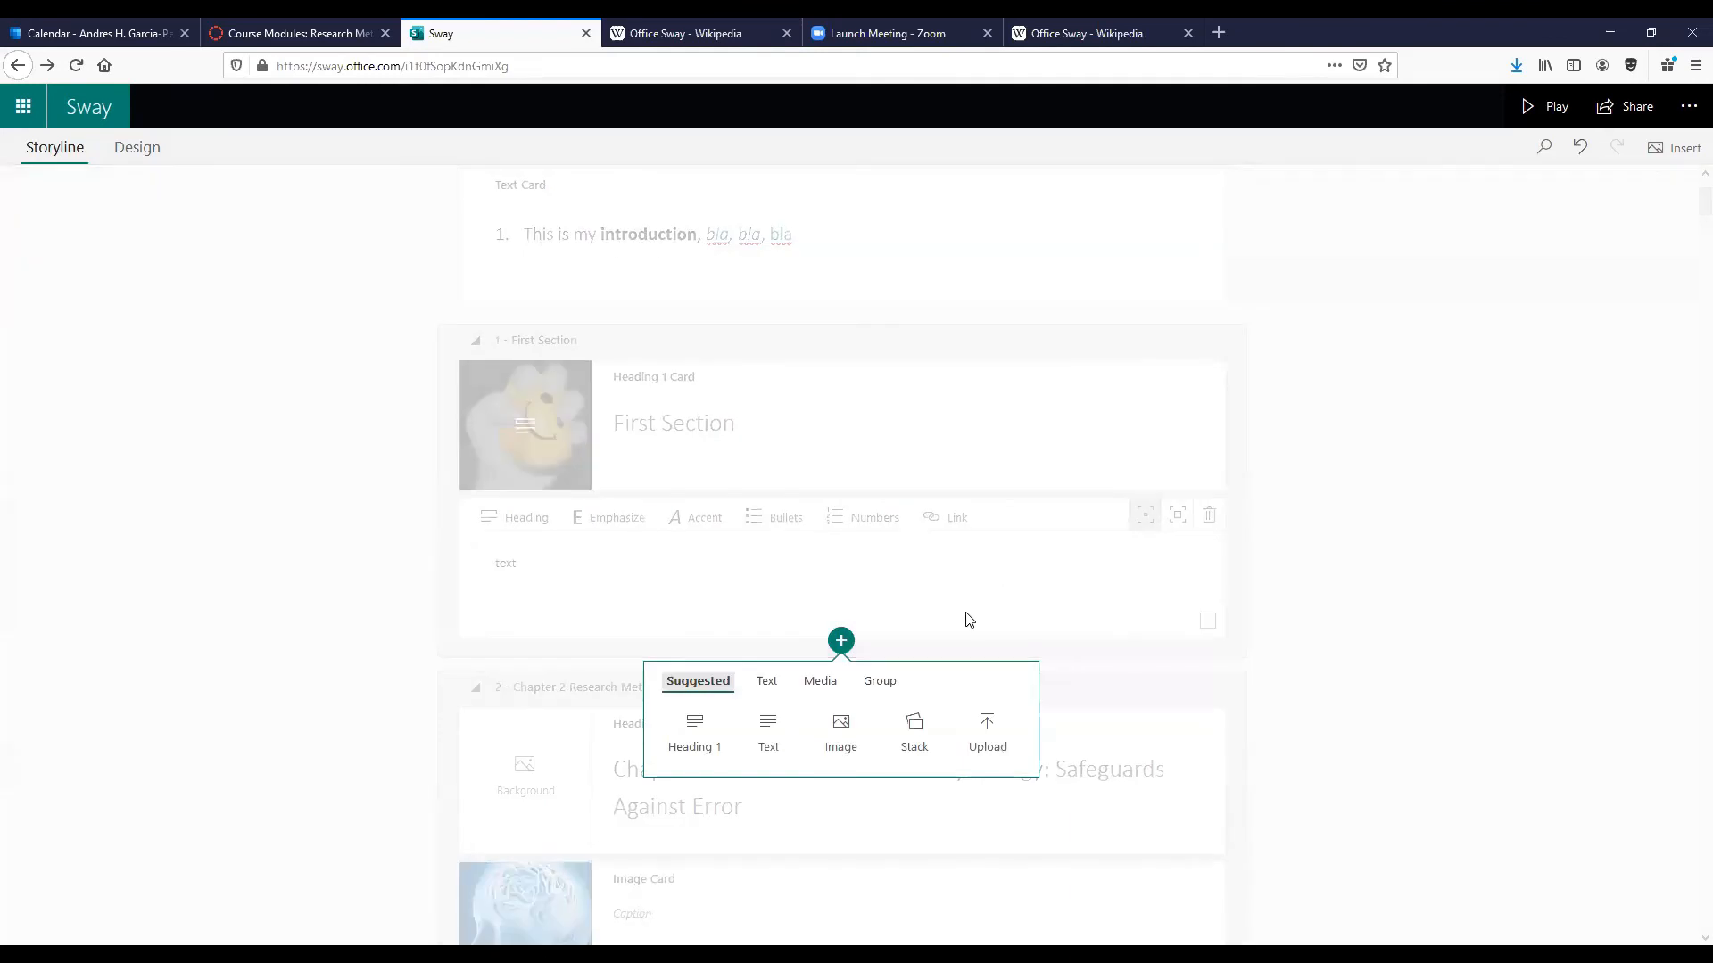
{"action": "left_click", "coordinate": [935, 650]}
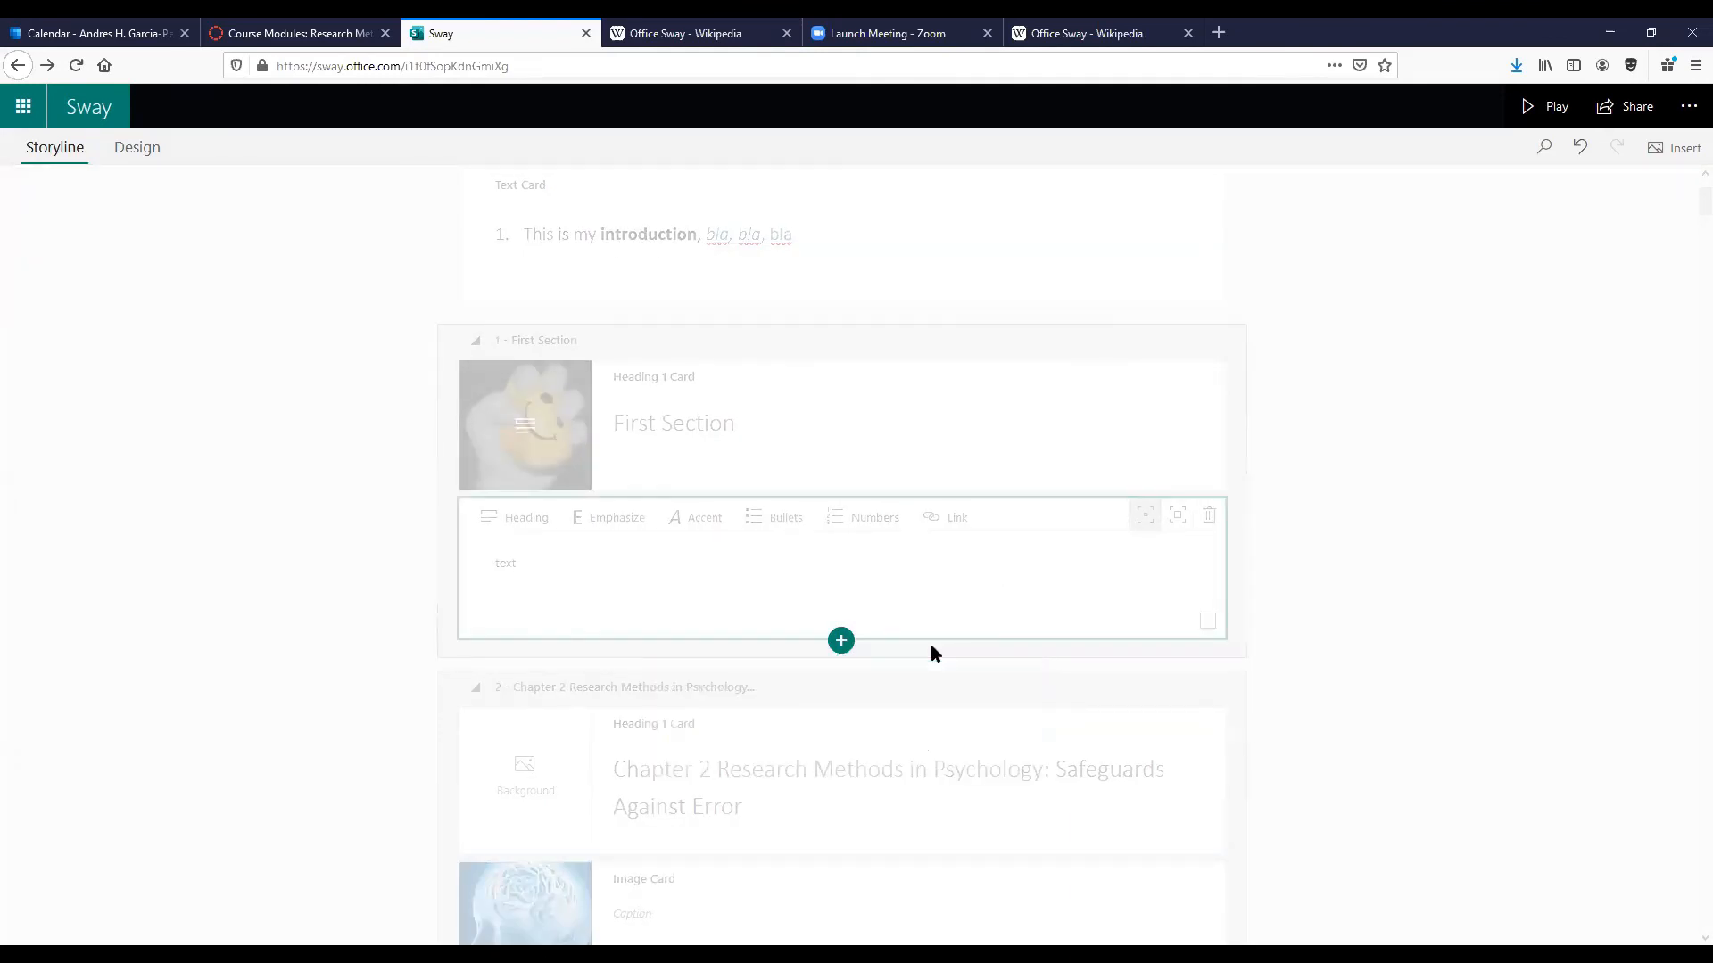
Add a Heading 2 card reading "Subtitle" below the First Section text card, followed by a text card reading "more text".
{"action": "left_click", "coordinate": [841, 640]}
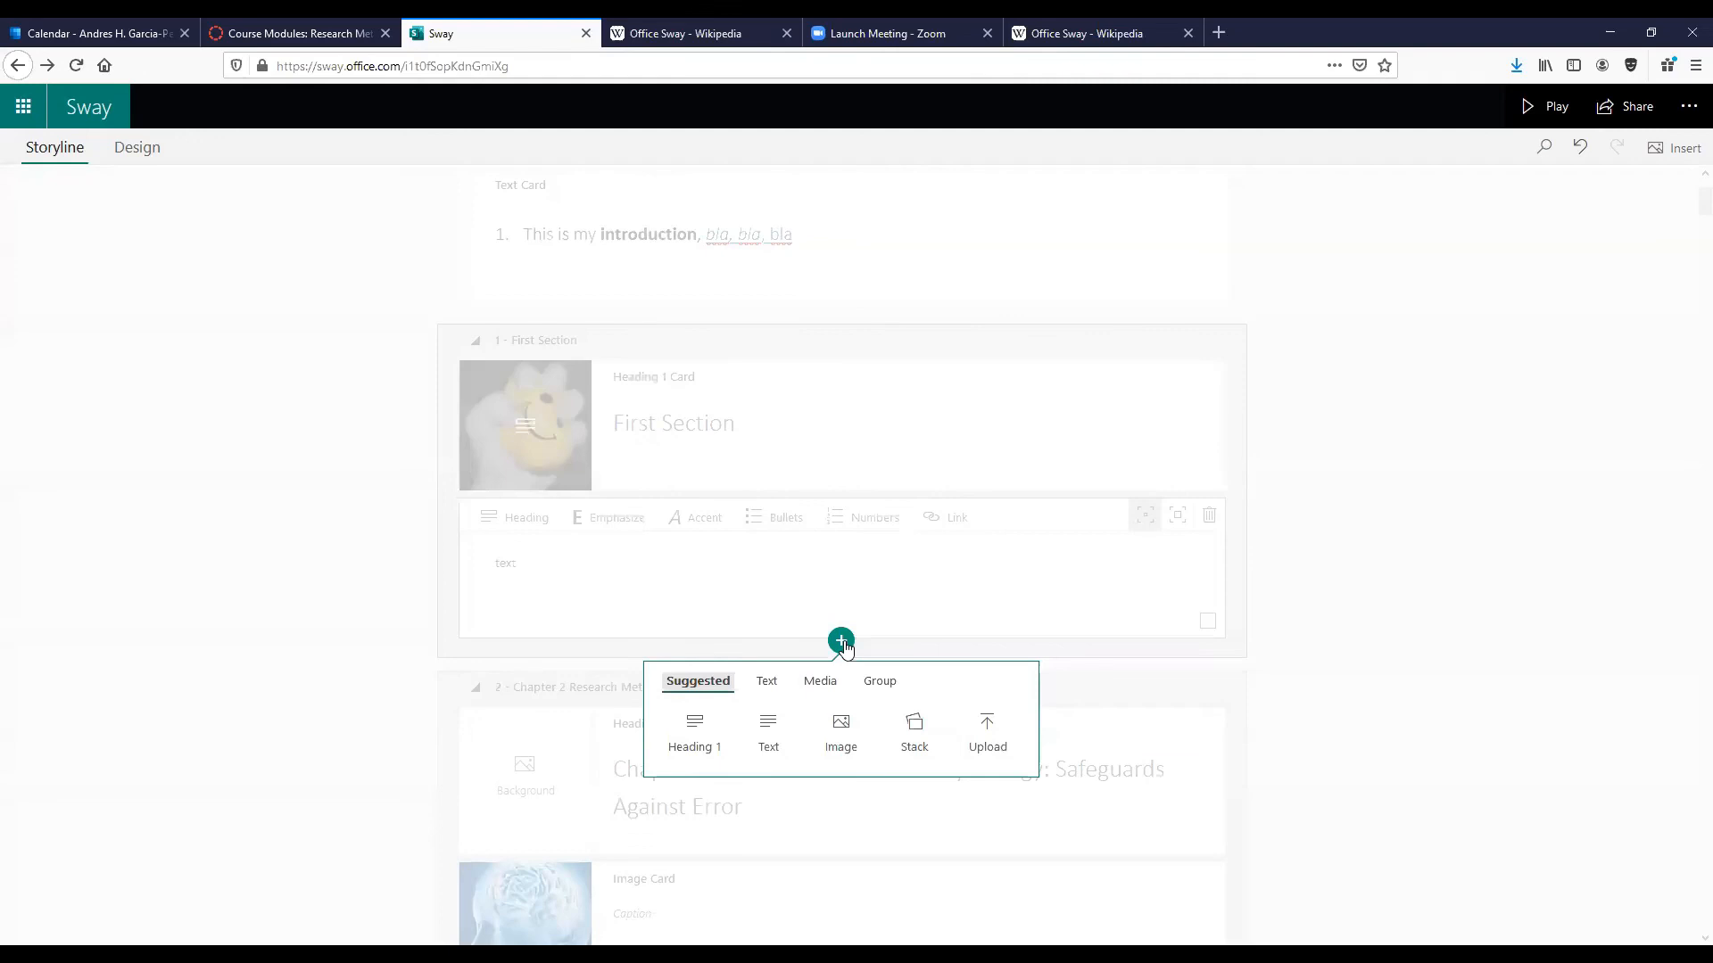
{"action": "left_click", "coordinate": [769, 682]}
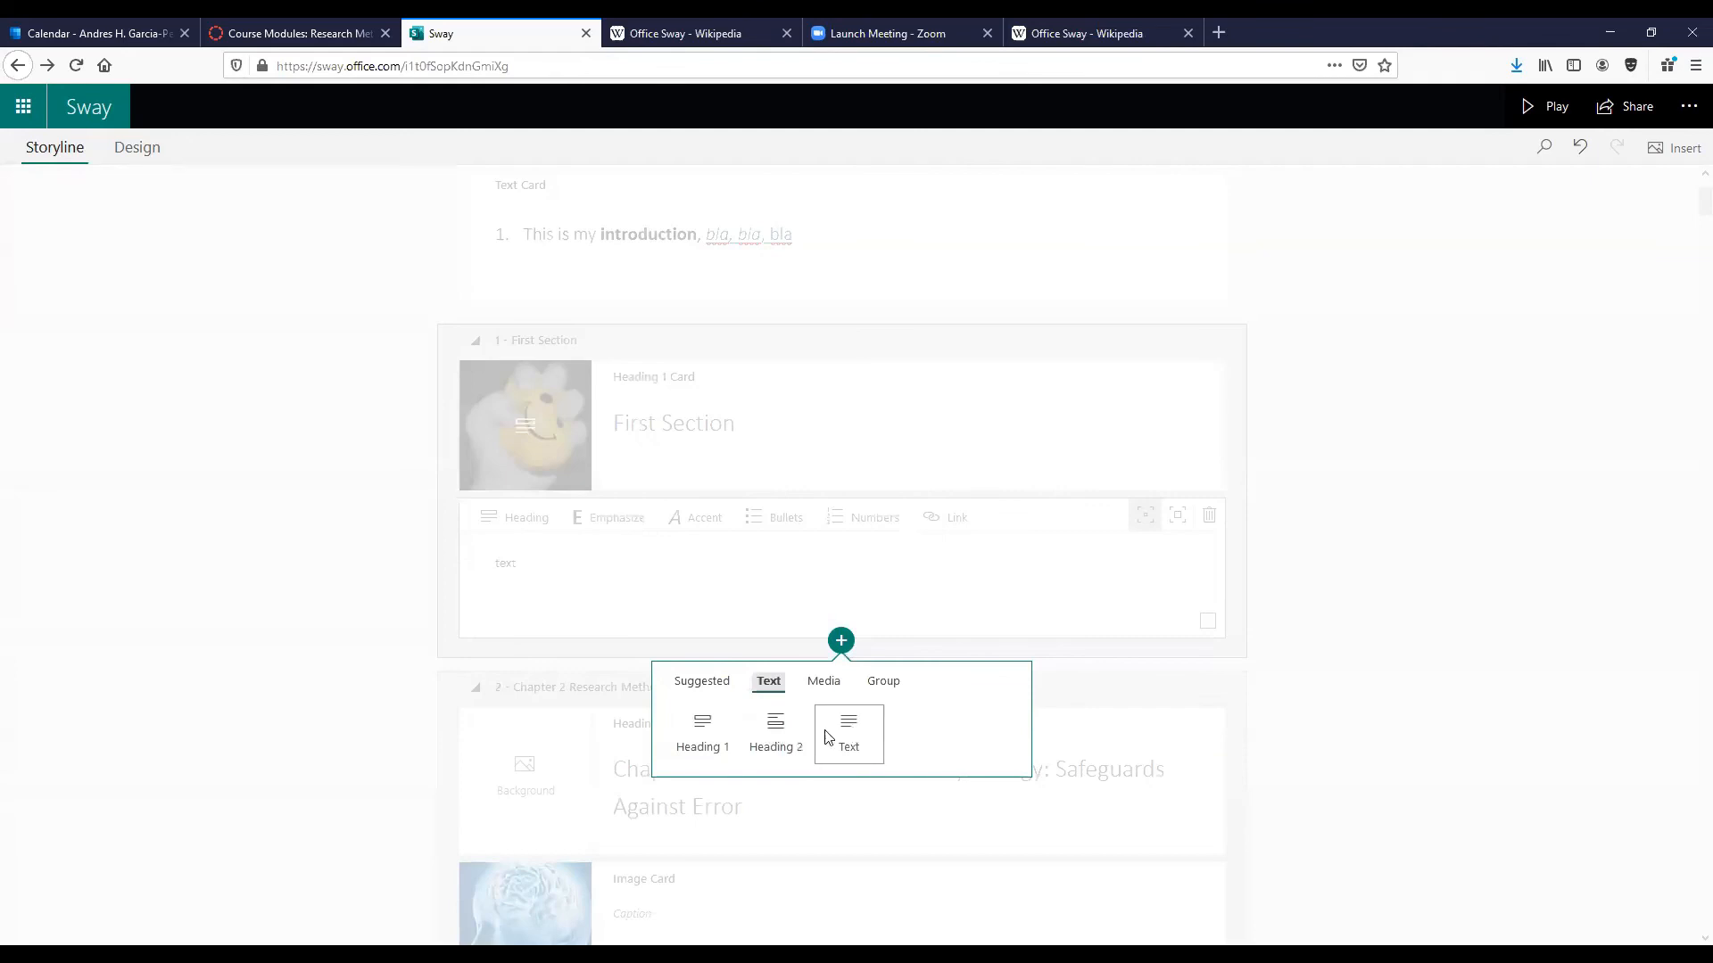
{"action": "left_click", "coordinate": [776, 732]}
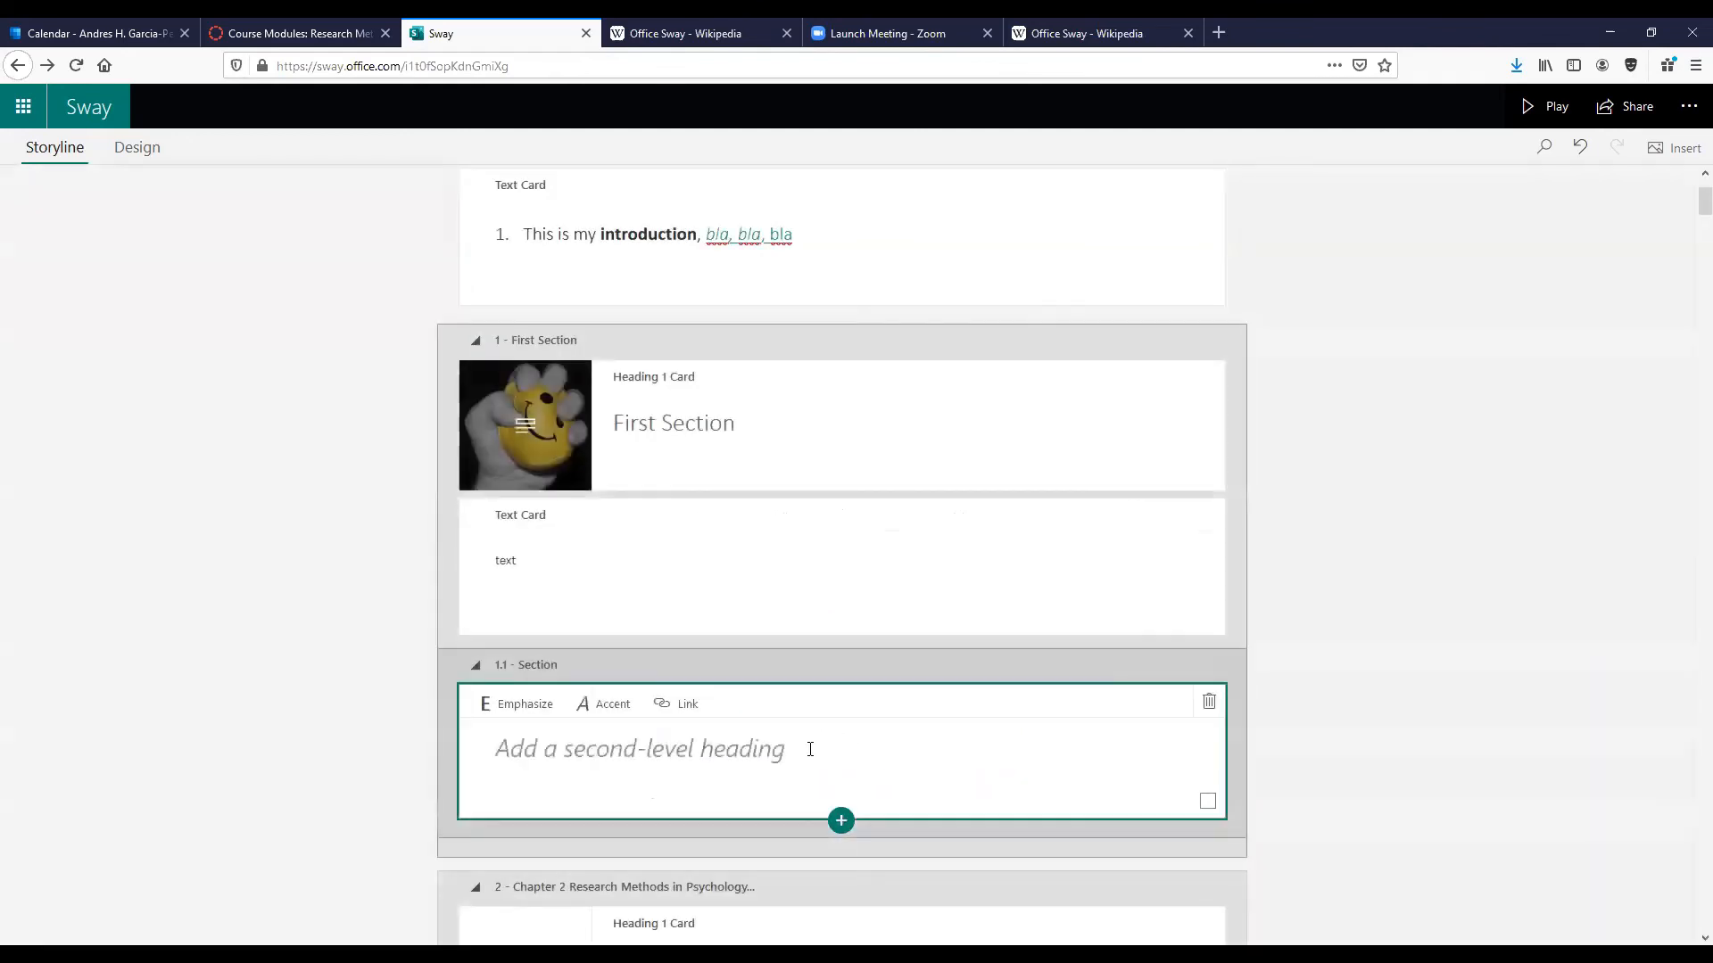
{"action": "left_click", "coordinate": [812, 746]}
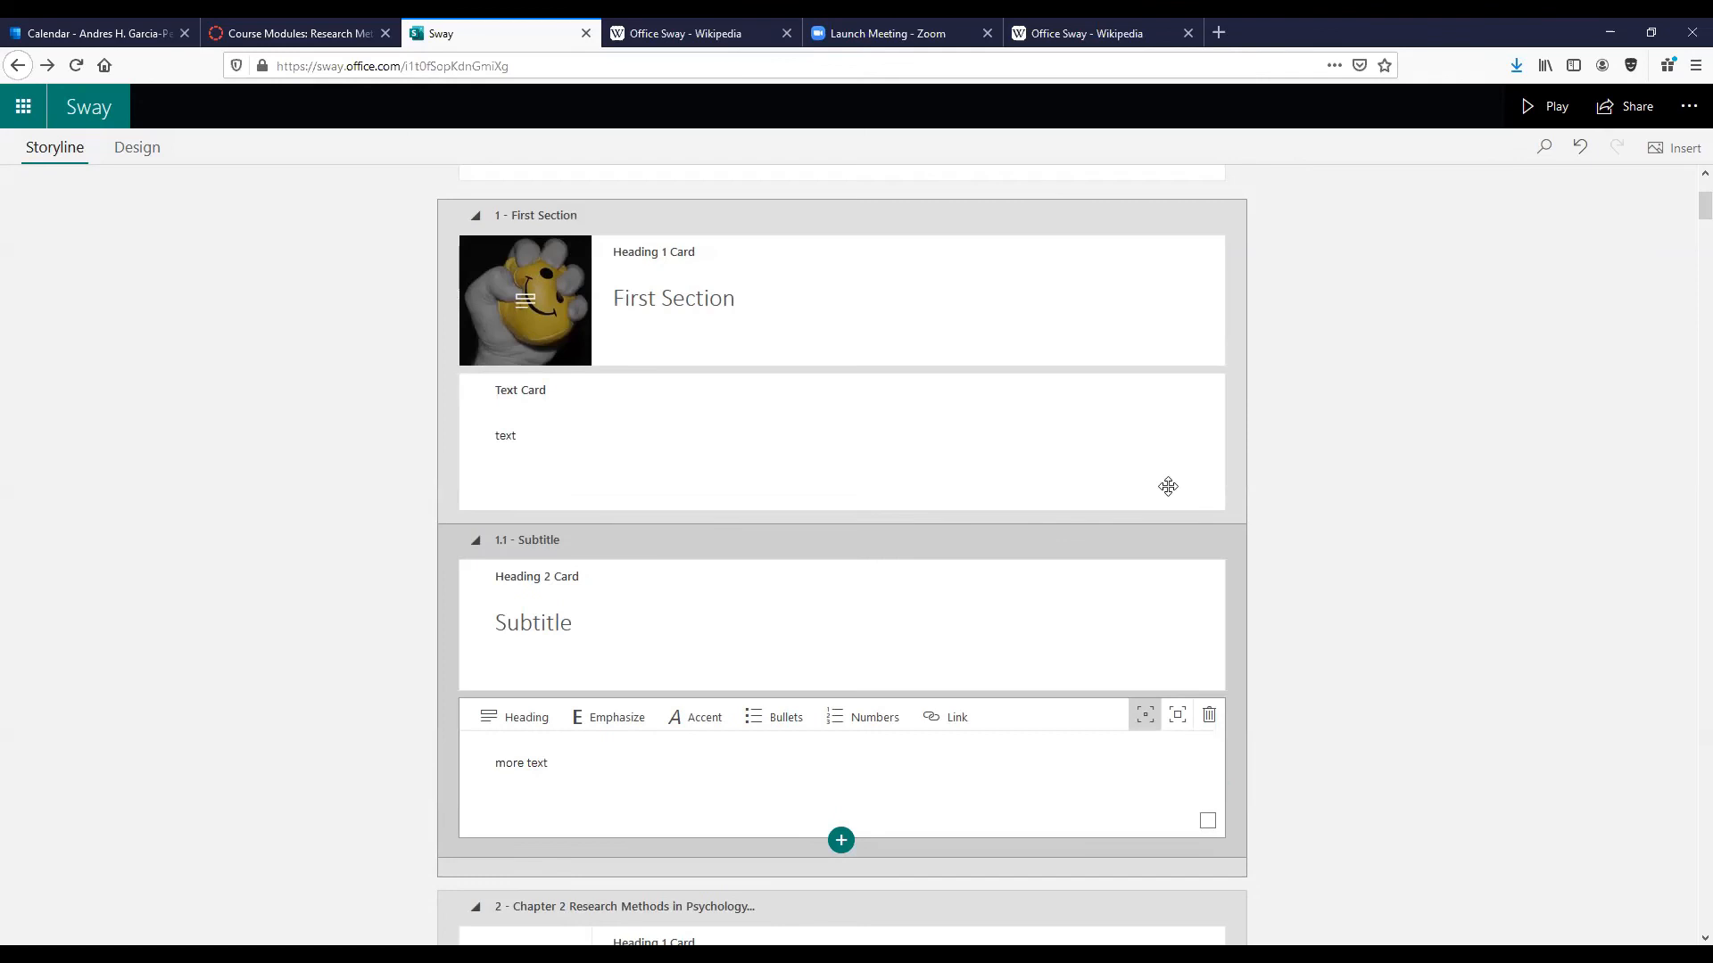
Play the Sway to check how the subtitle and its text appear under First Section, and return to the storyline.
{"action": "left_click", "coordinate": [1541, 107]}
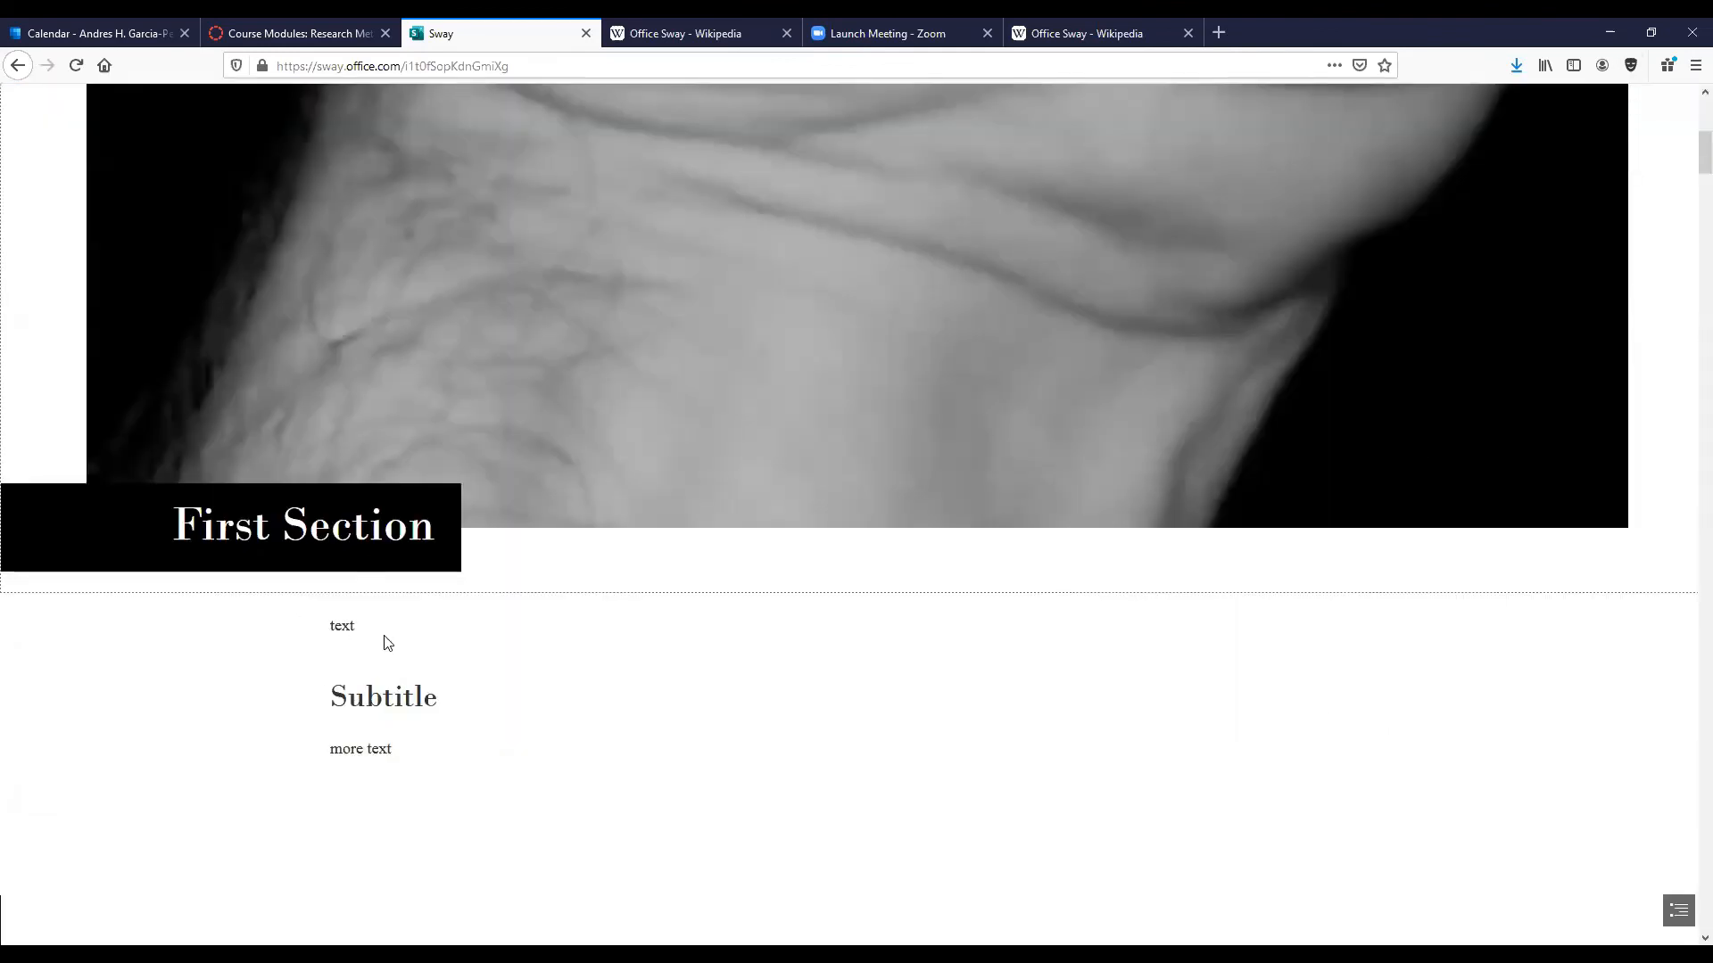
{"action": "key", "text": "ctrl+a"}
{"action": "left_click", "coordinate": [435, 721]}
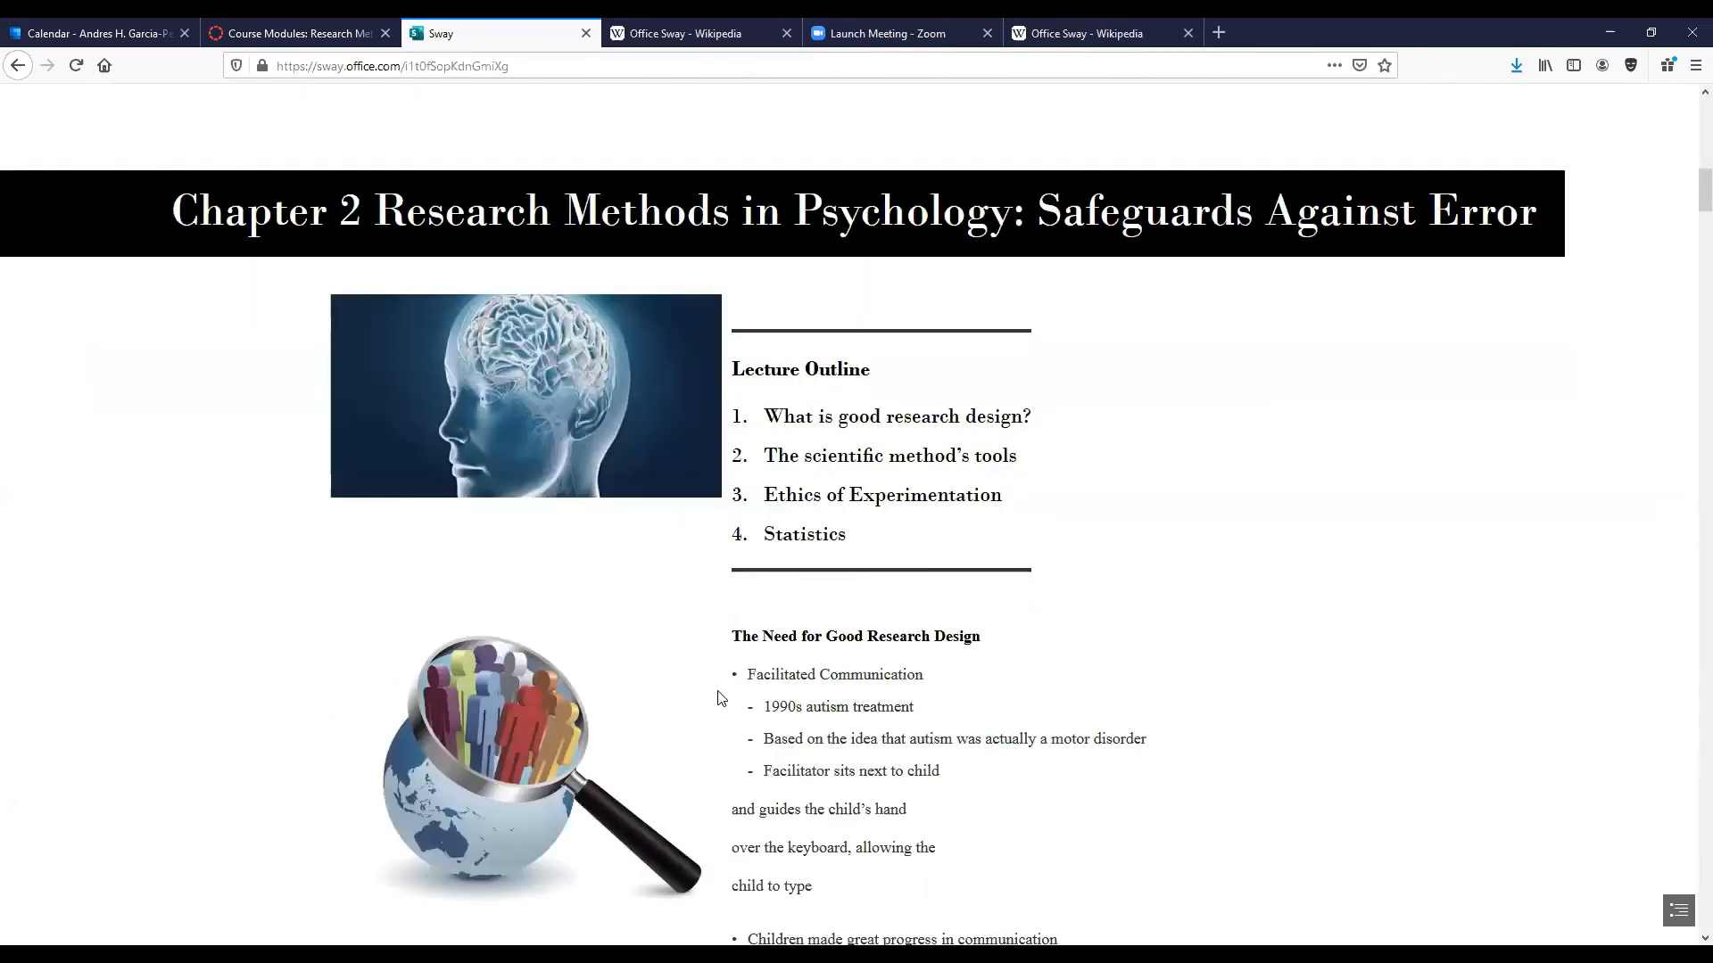
{"action": "scroll", "coordinate": [720, 698], "scroll_direction": "down", "scroll_amount": 5}
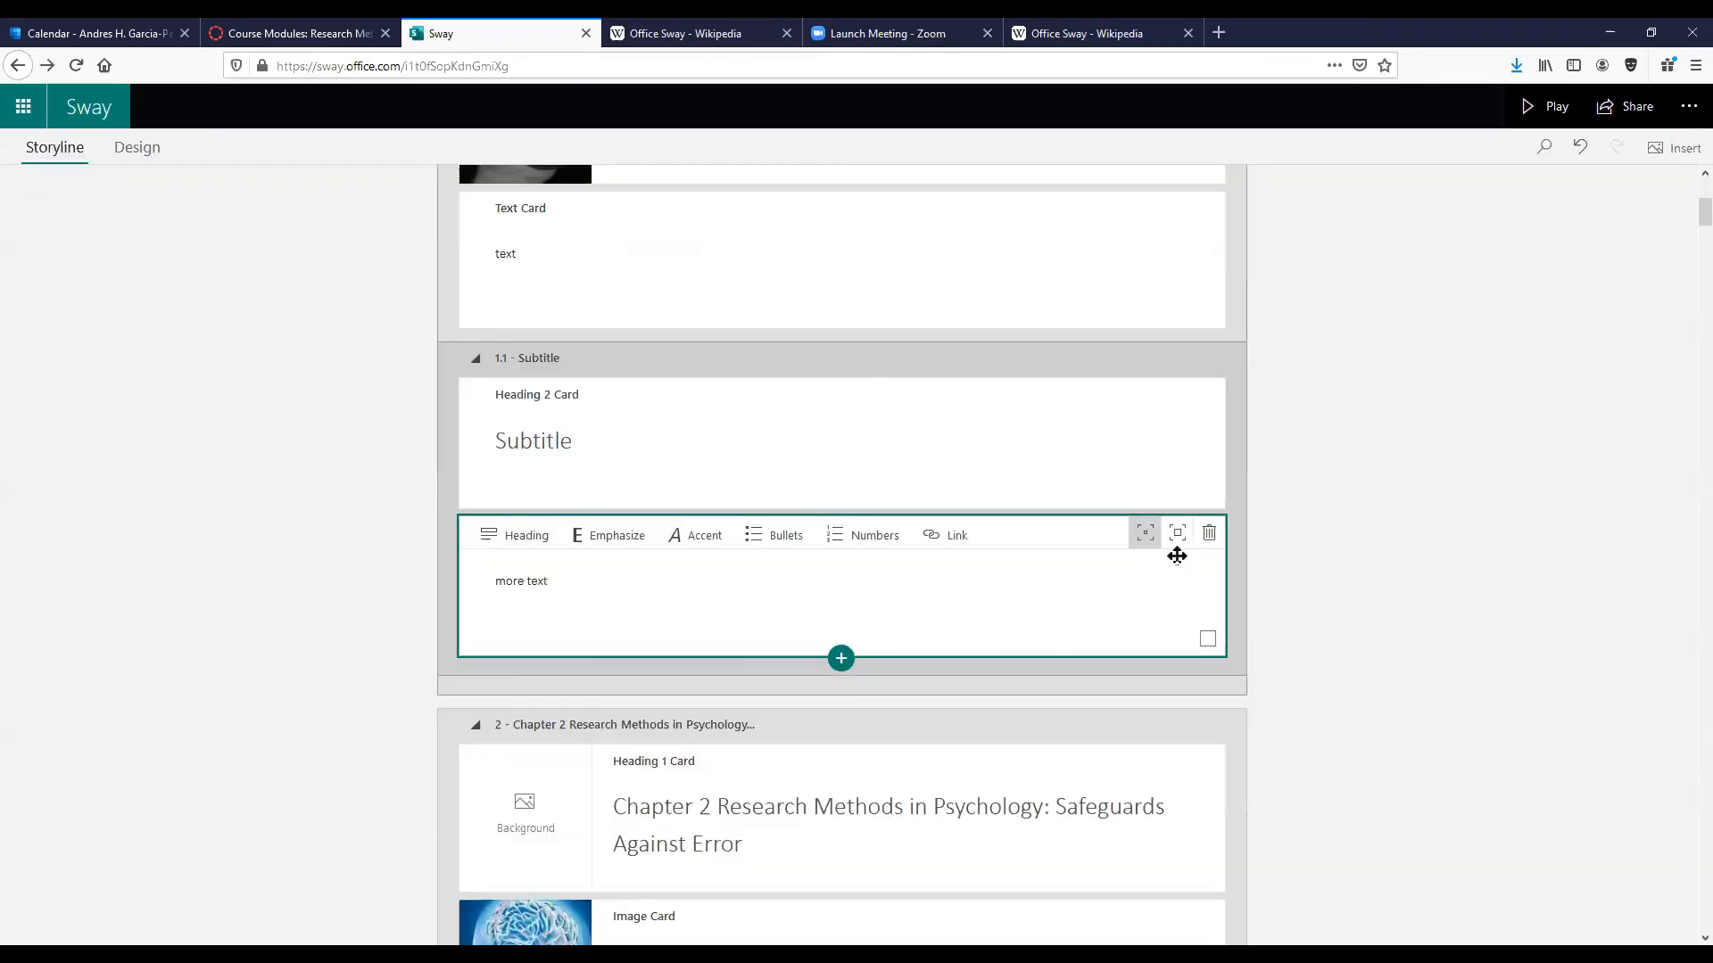
Look through the imported image and text cards in the Chapter 2 section of the storyline.
{"action": "scroll", "coordinate": [1148, 555], "scroll_direction": "down", "scroll_amount": 18}
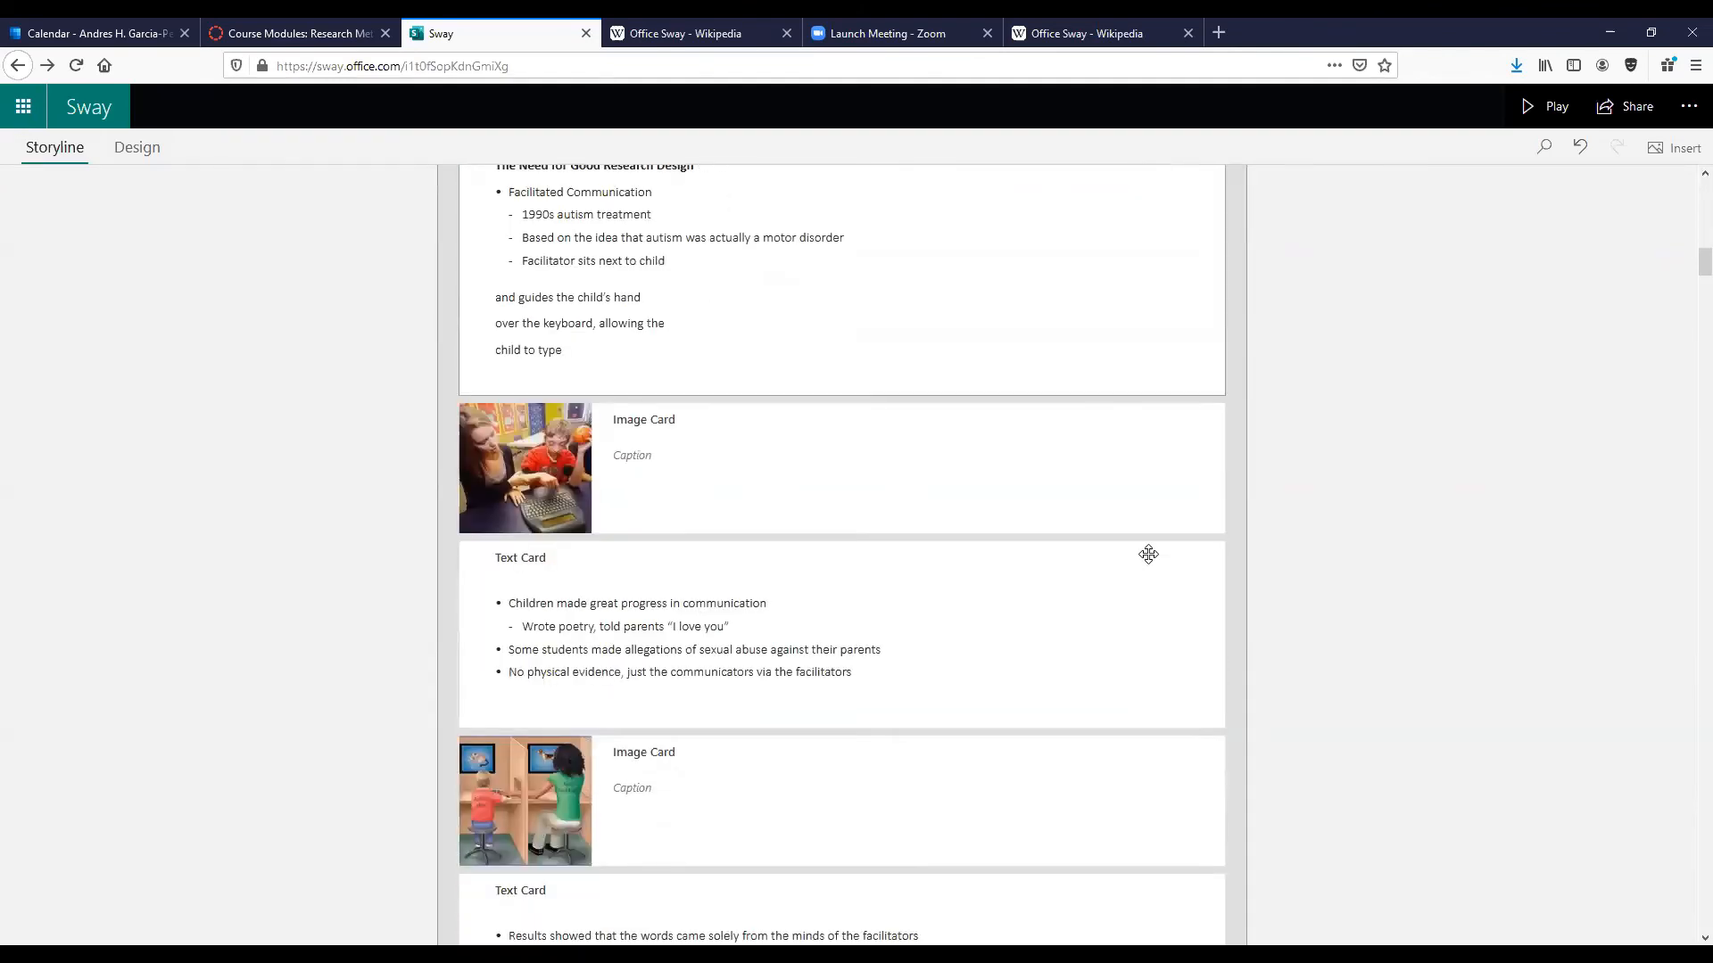
{"action": "scroll", "coordinate": [1148, 554], "scroll_direction": "up", "scroll_amount": 10}
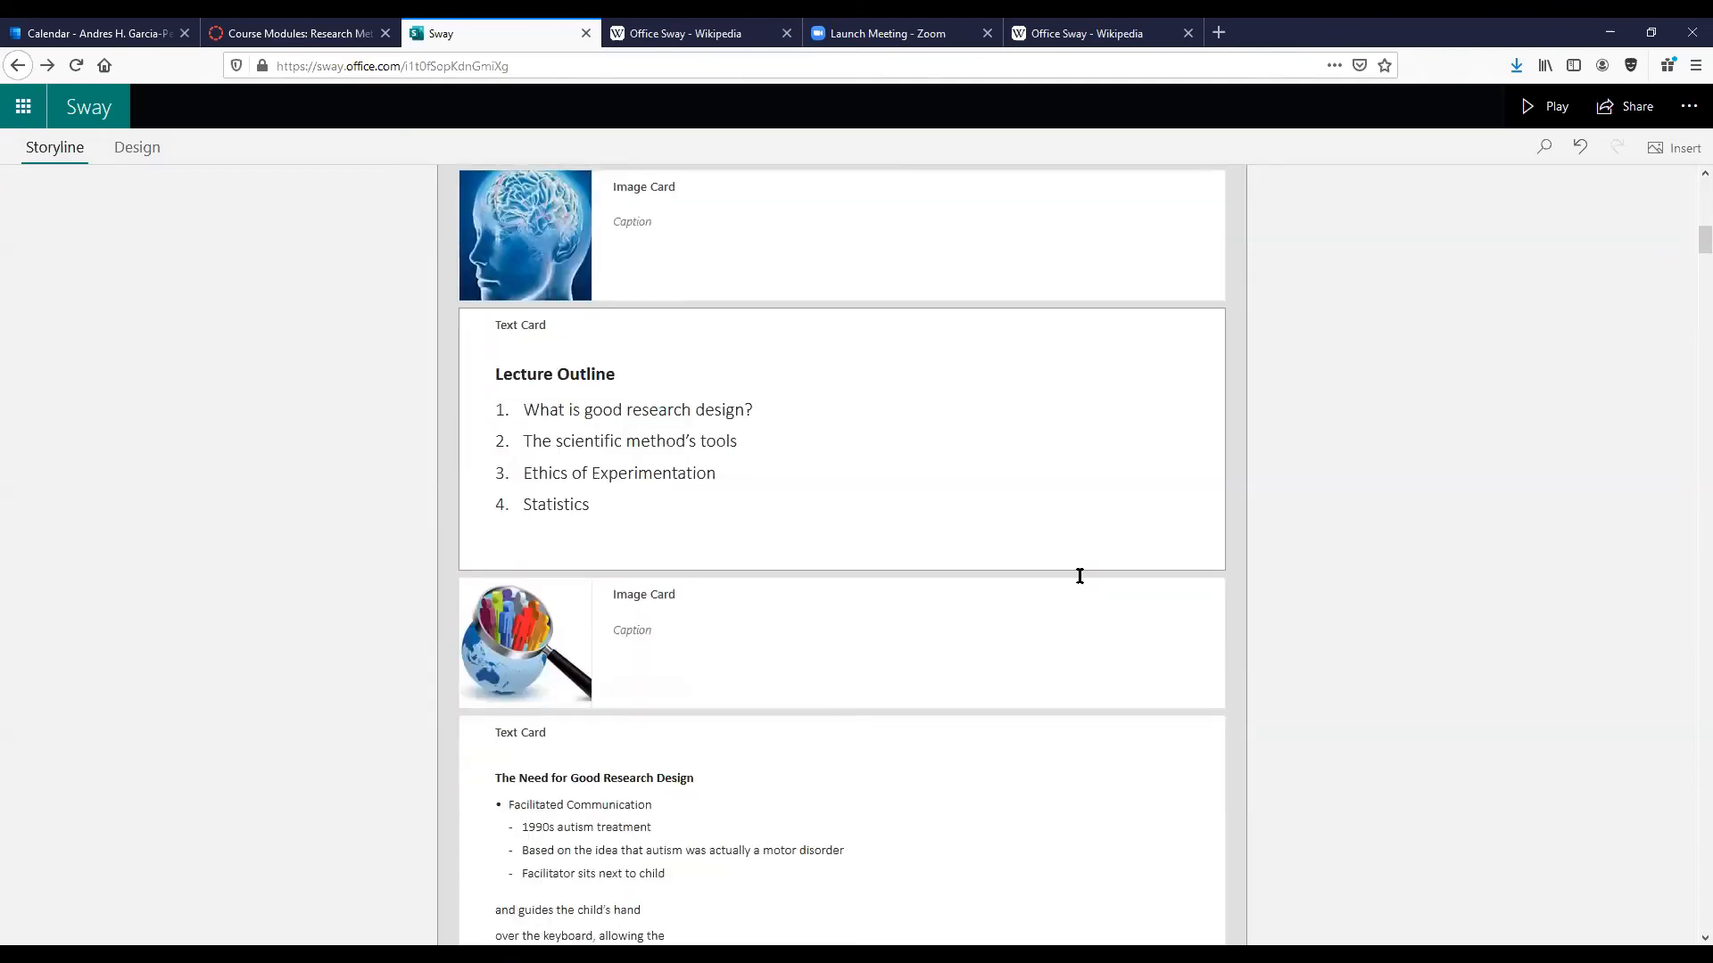
{"action": "scroll", "coordinate": [545, 744], "scroll_direction": "down", "scroll_amount": 4}
{"action": "scroll", "coordinate": [779, 705], "scroll_direction": "down", "scroll_amount": 4}
{"action": "scroll", "coordinate": [789, 706], "scroll_direction": "up", "scroll_amount": 9}
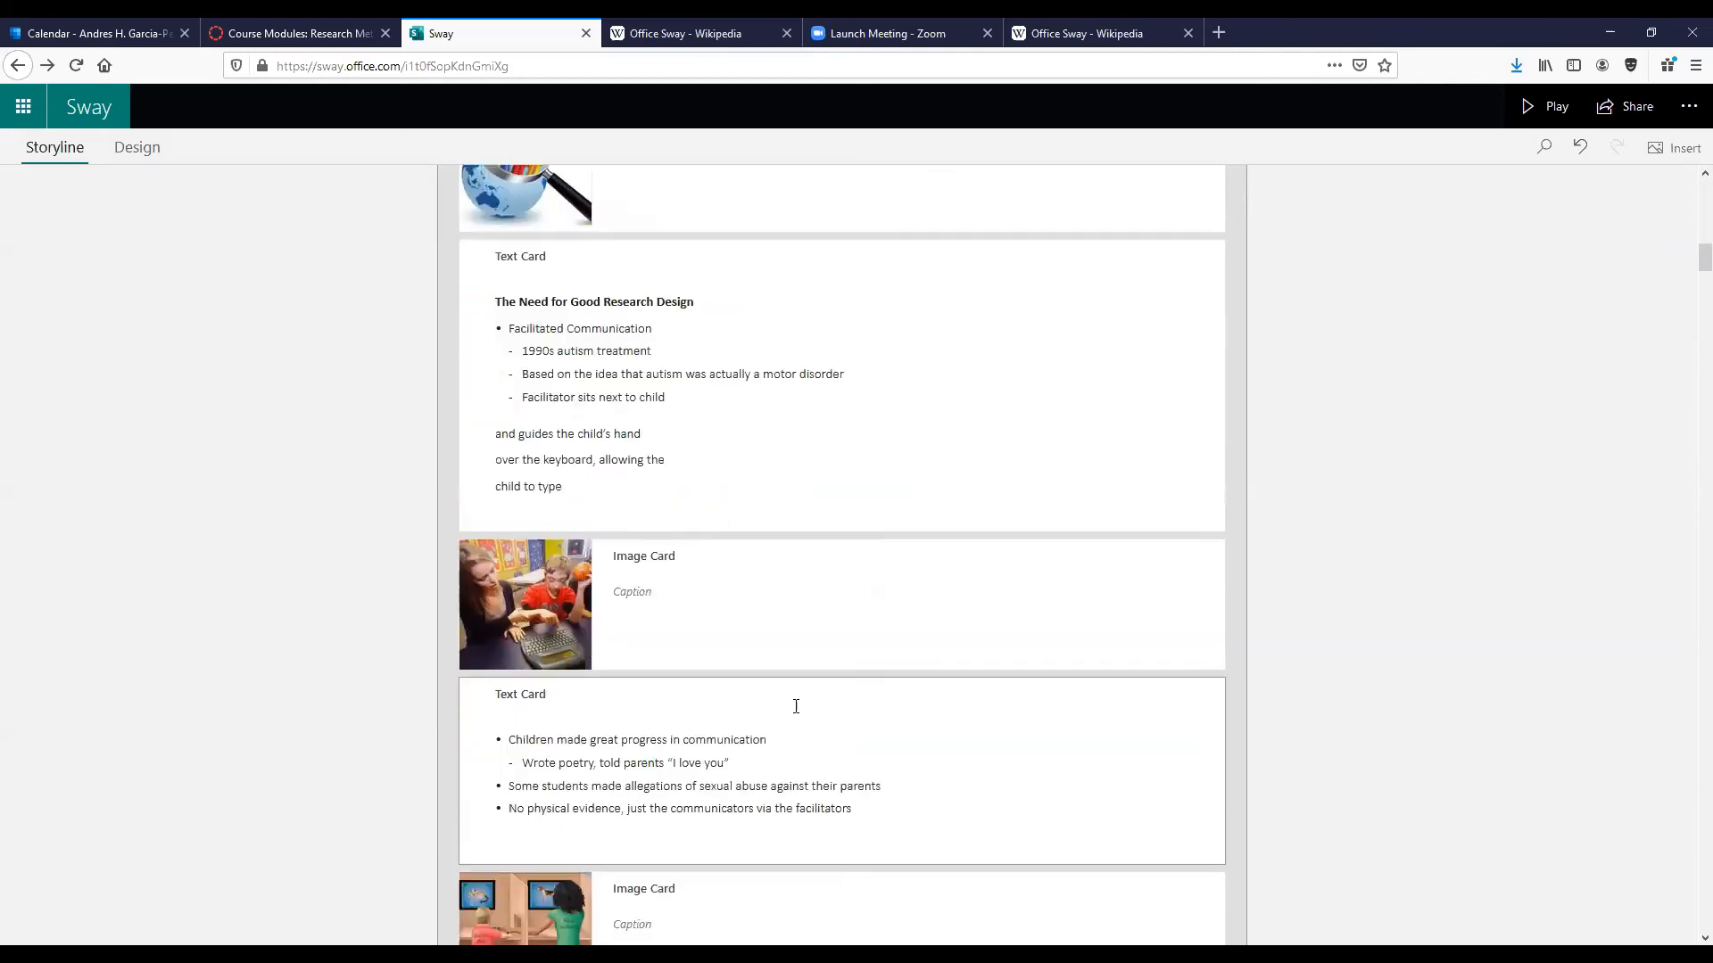
{"action": "scroll", "coordinate": [794, 706], "scroll_direction": "up", "scroll_amount": 8}
{"action": "scroll", "coordinate": [798, 704], "scroll_direction": "down", "scroll_amount": 2}
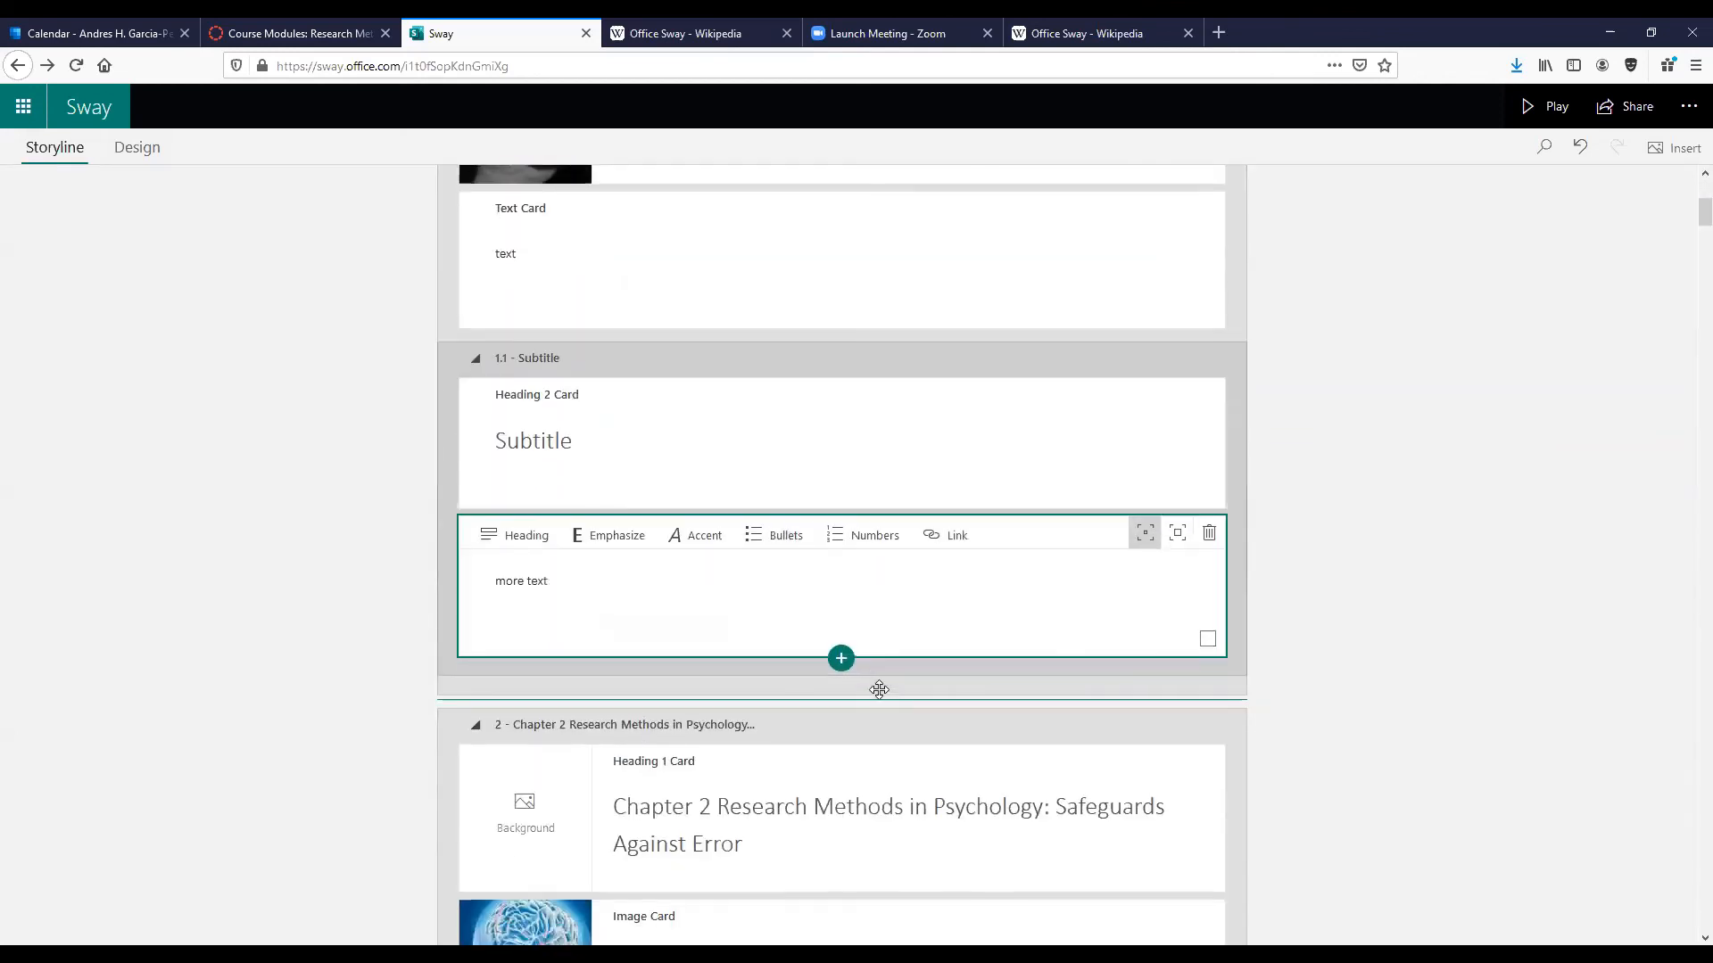
Insert a video card below the "more text" card in the Subtitle section.
{"action": "left_click", "coordinate": [842, 660]}
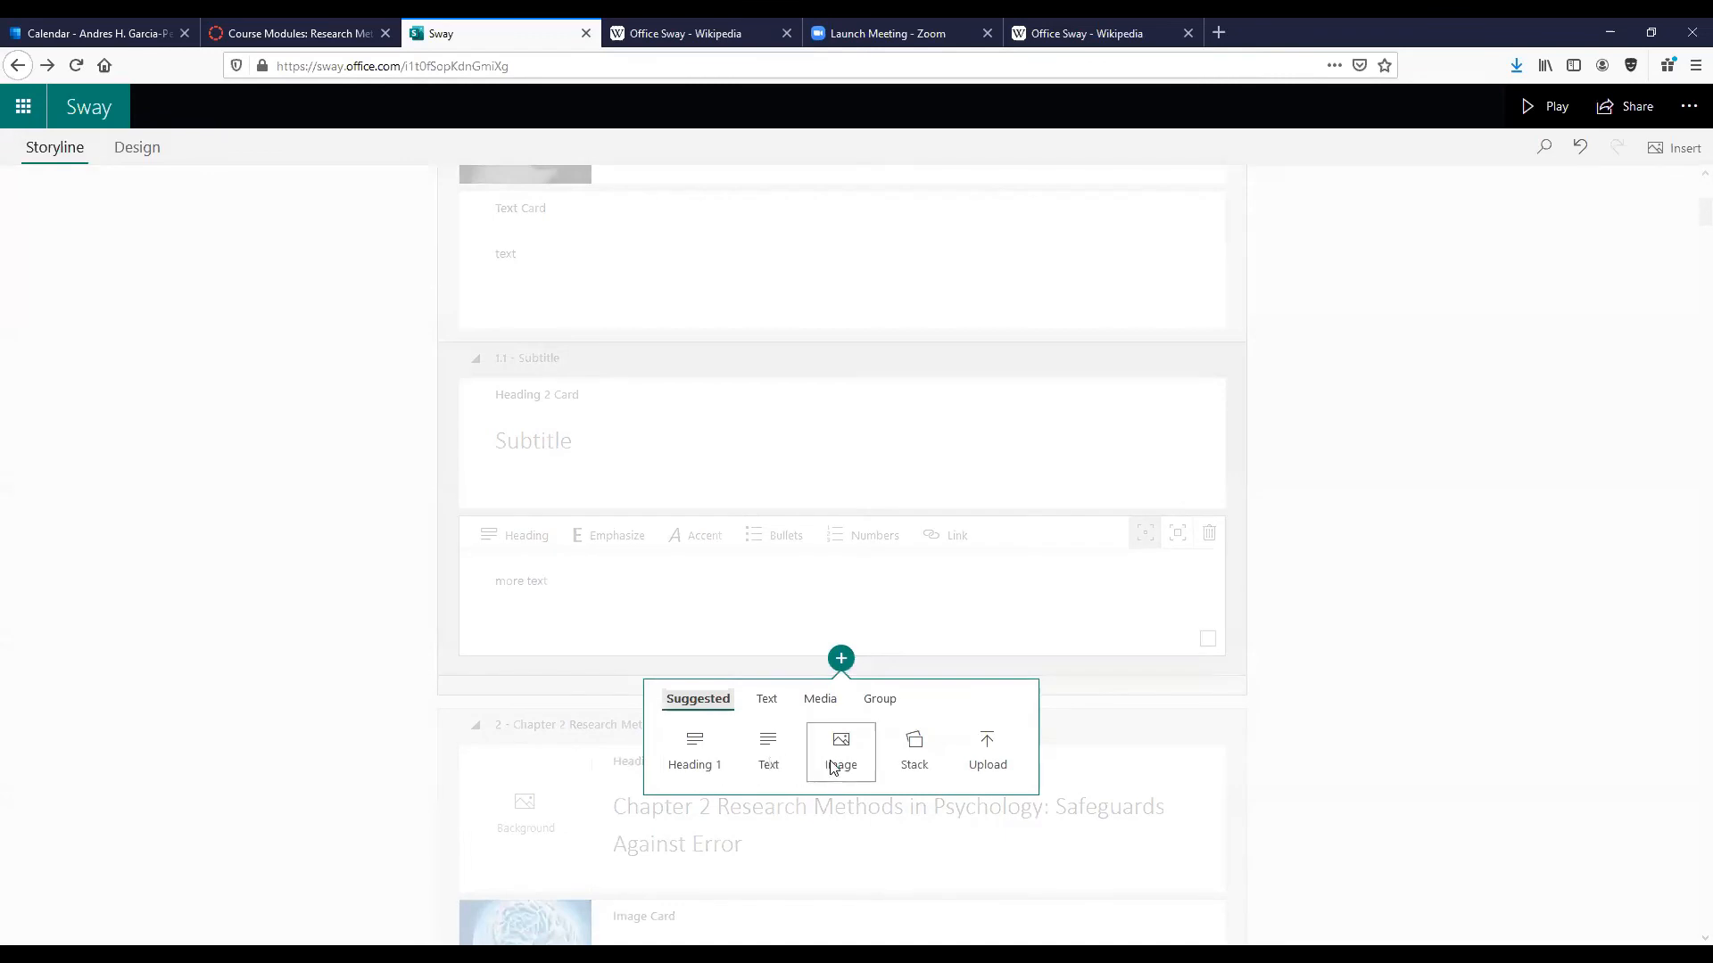
{"action": "left_click", "coordinate": [820, 699]}
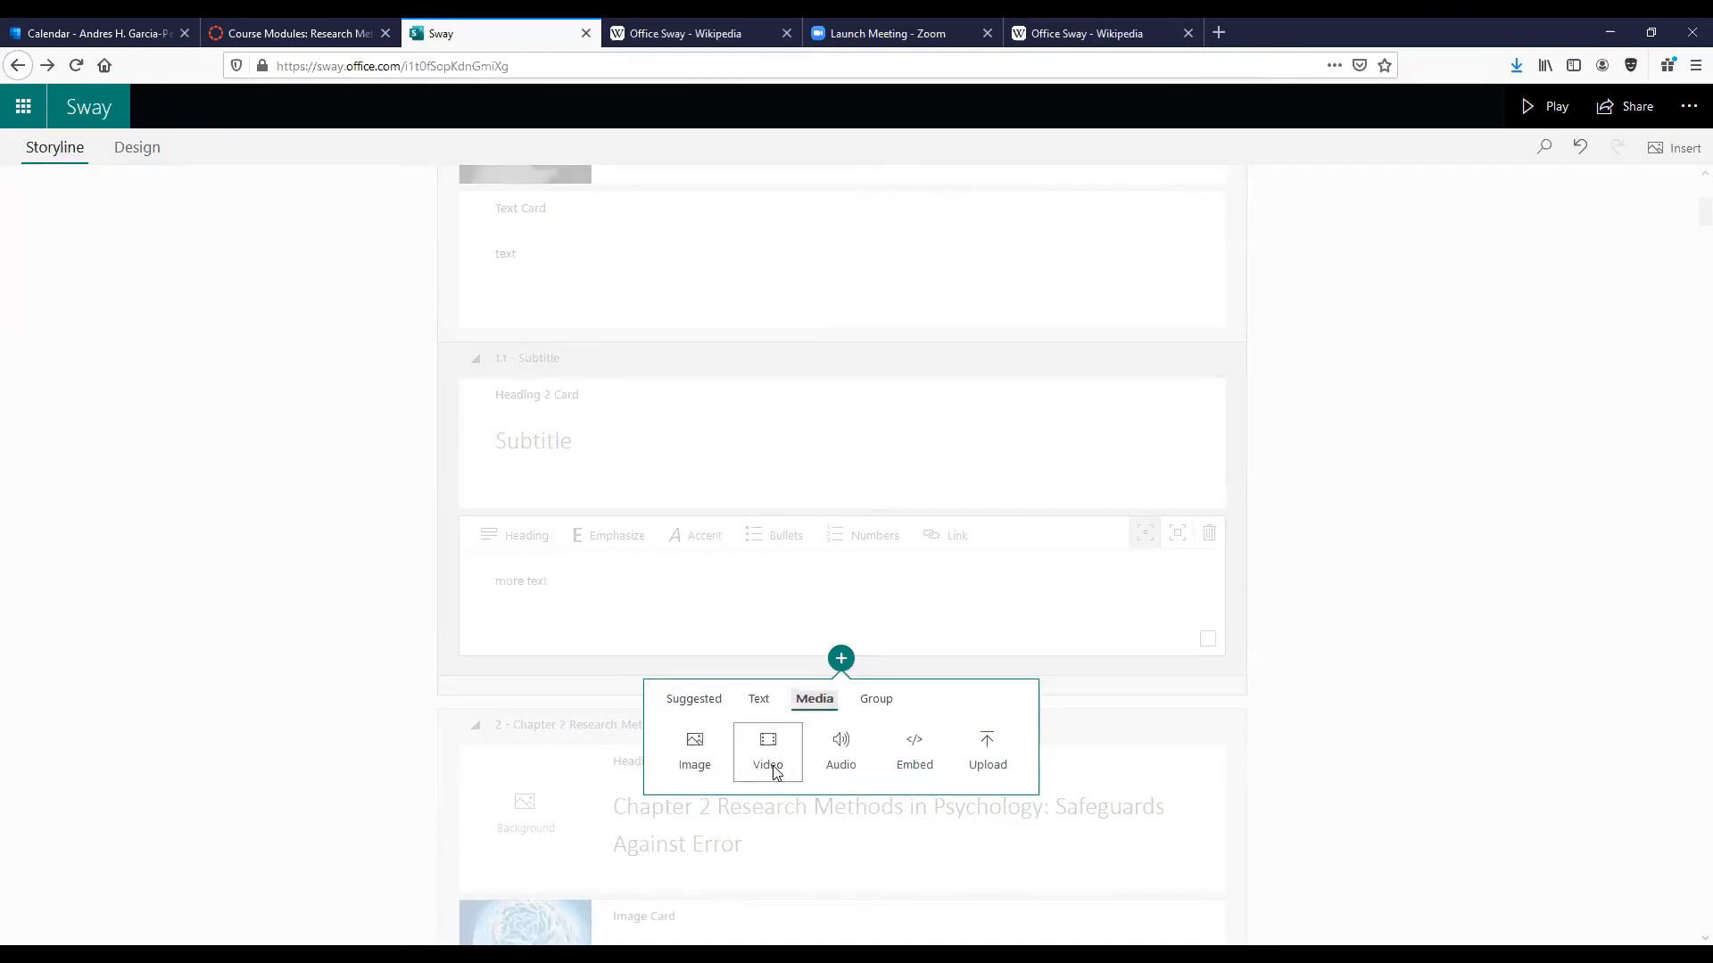
{"action": "left_click", "coordinate": [768, 760]}
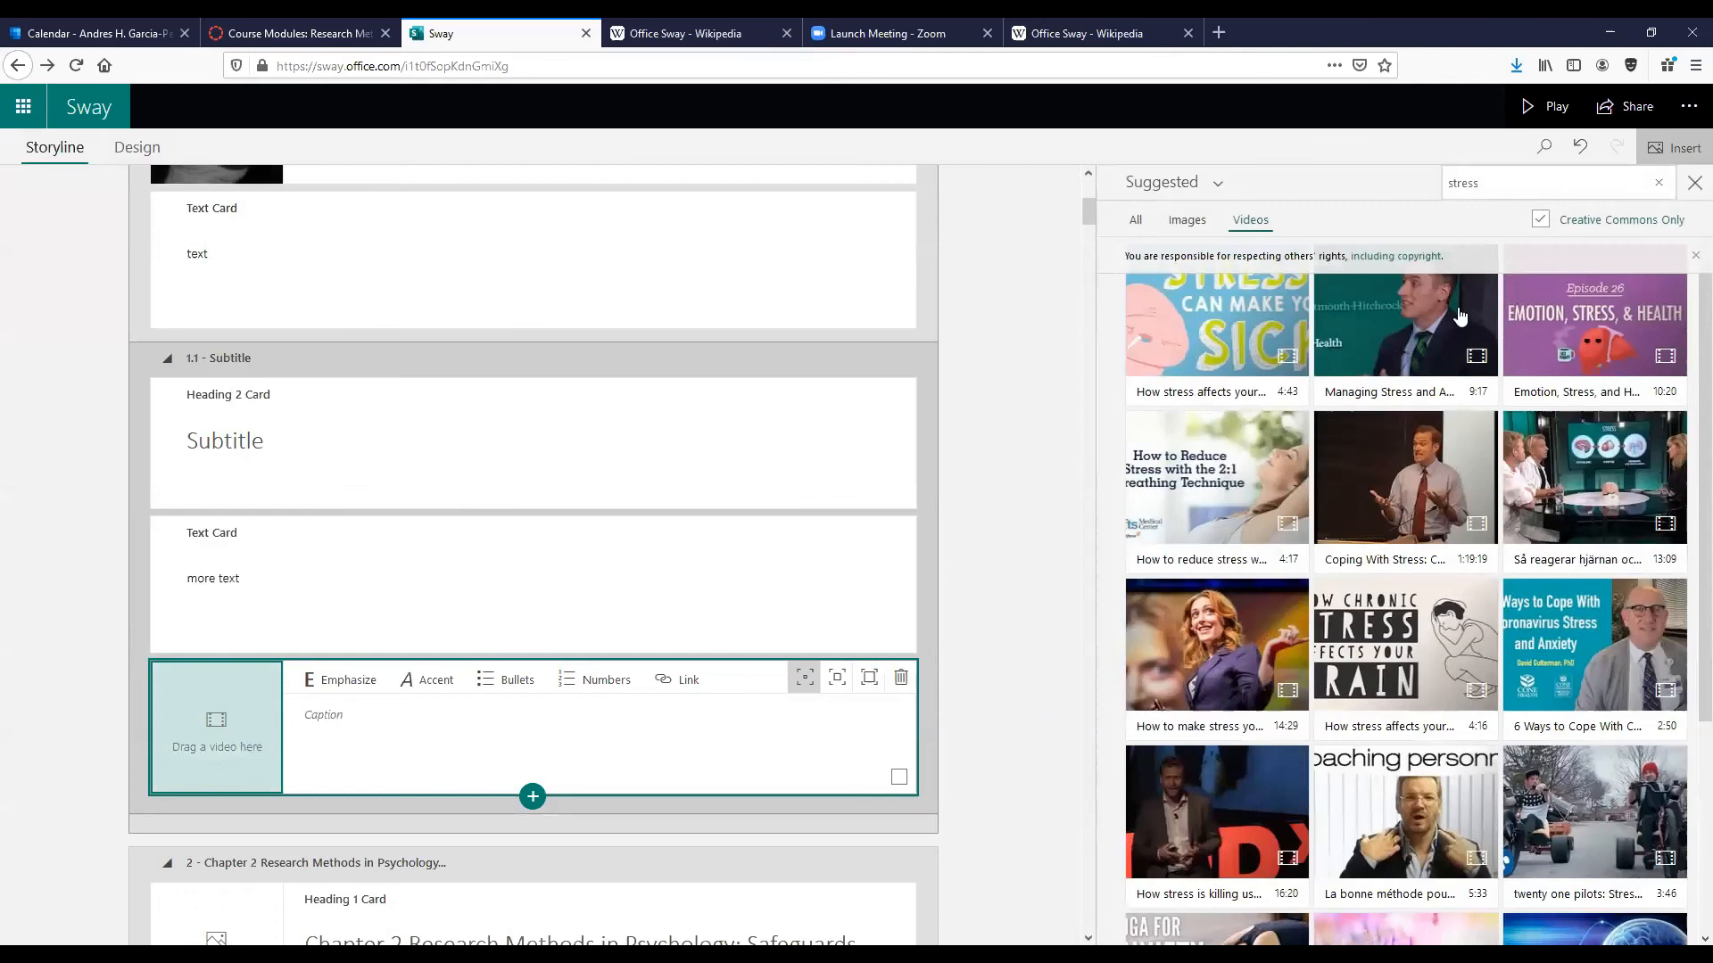
Try placing the "Managing Stress" video from the suggested stress videos in the new video card, and undo the placement.
{"action": "double_click", "coordinate": [1484, 184]}
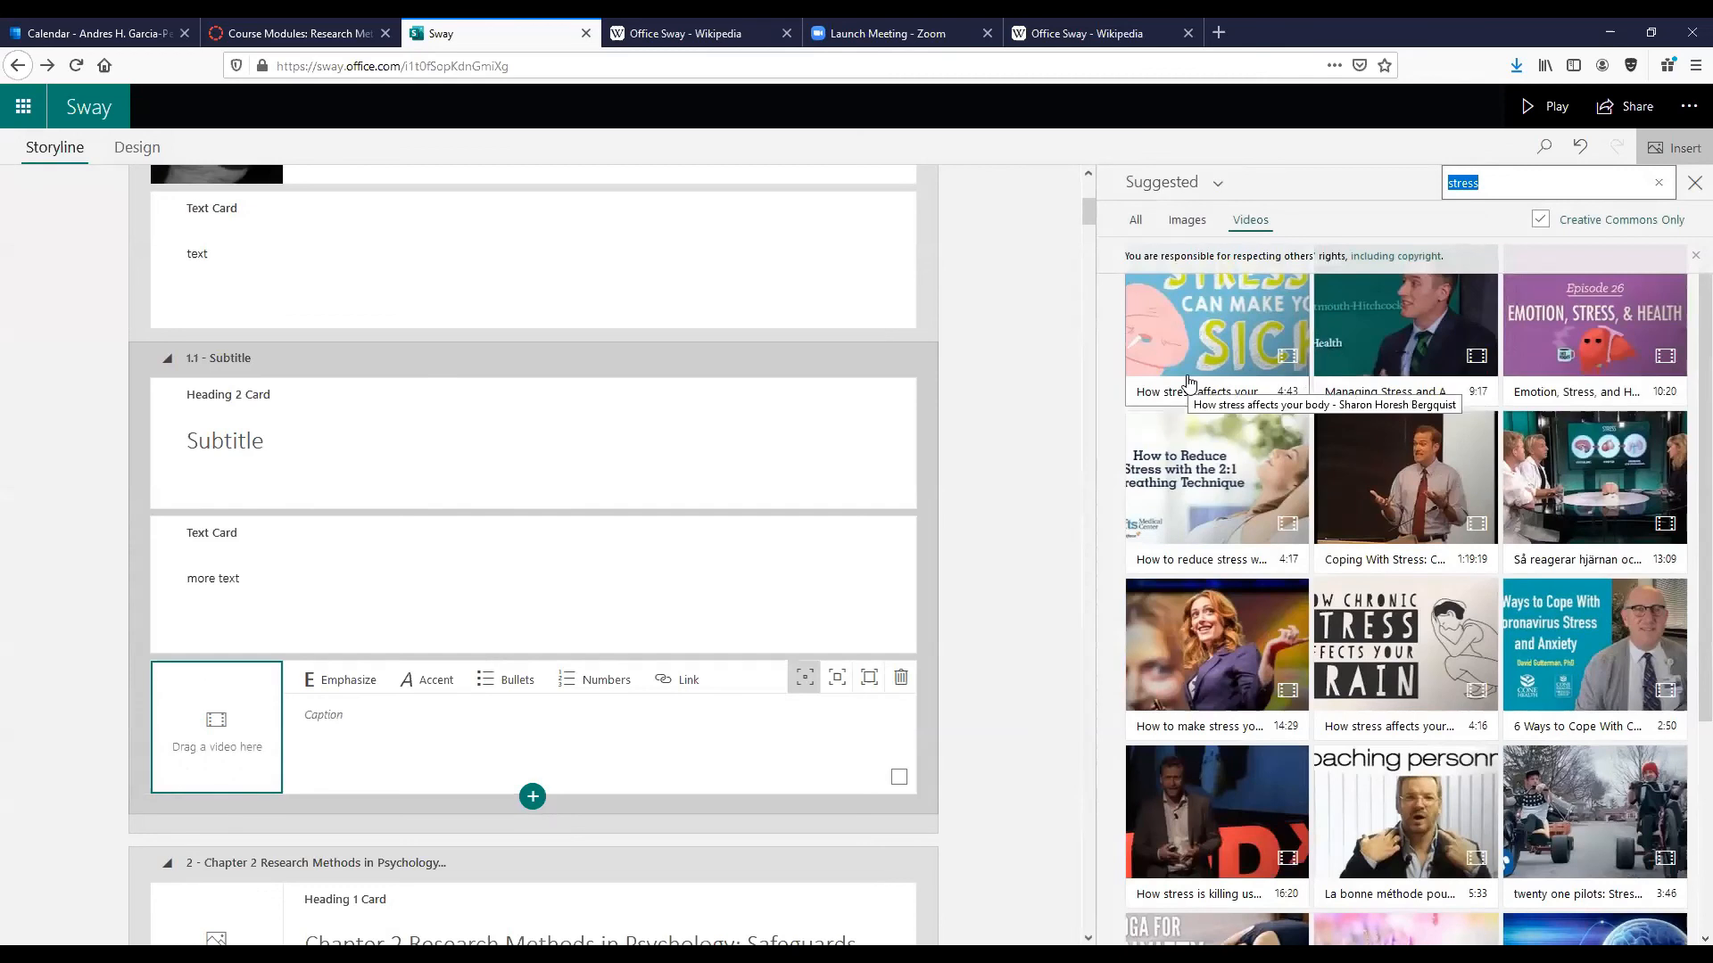
{"action": "left_click_drag", "start_coordinate": [1327, 373], "coordinate": [220, 733]}
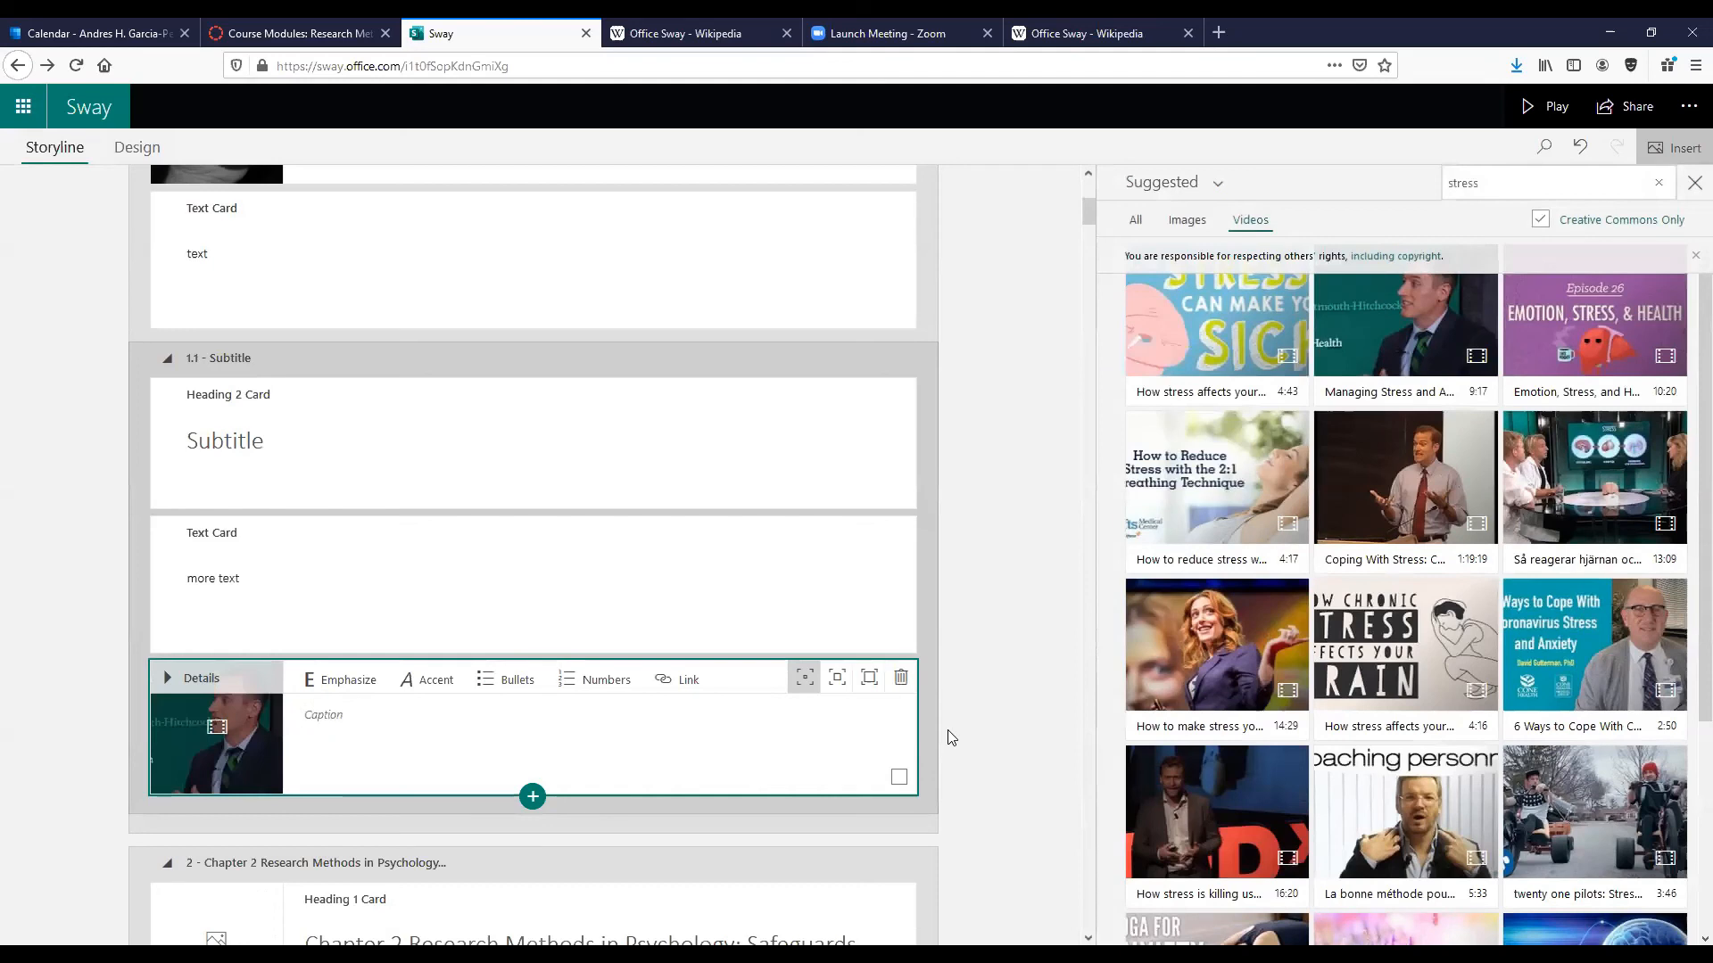
{"action": "key", "text": "ctrl+z"}
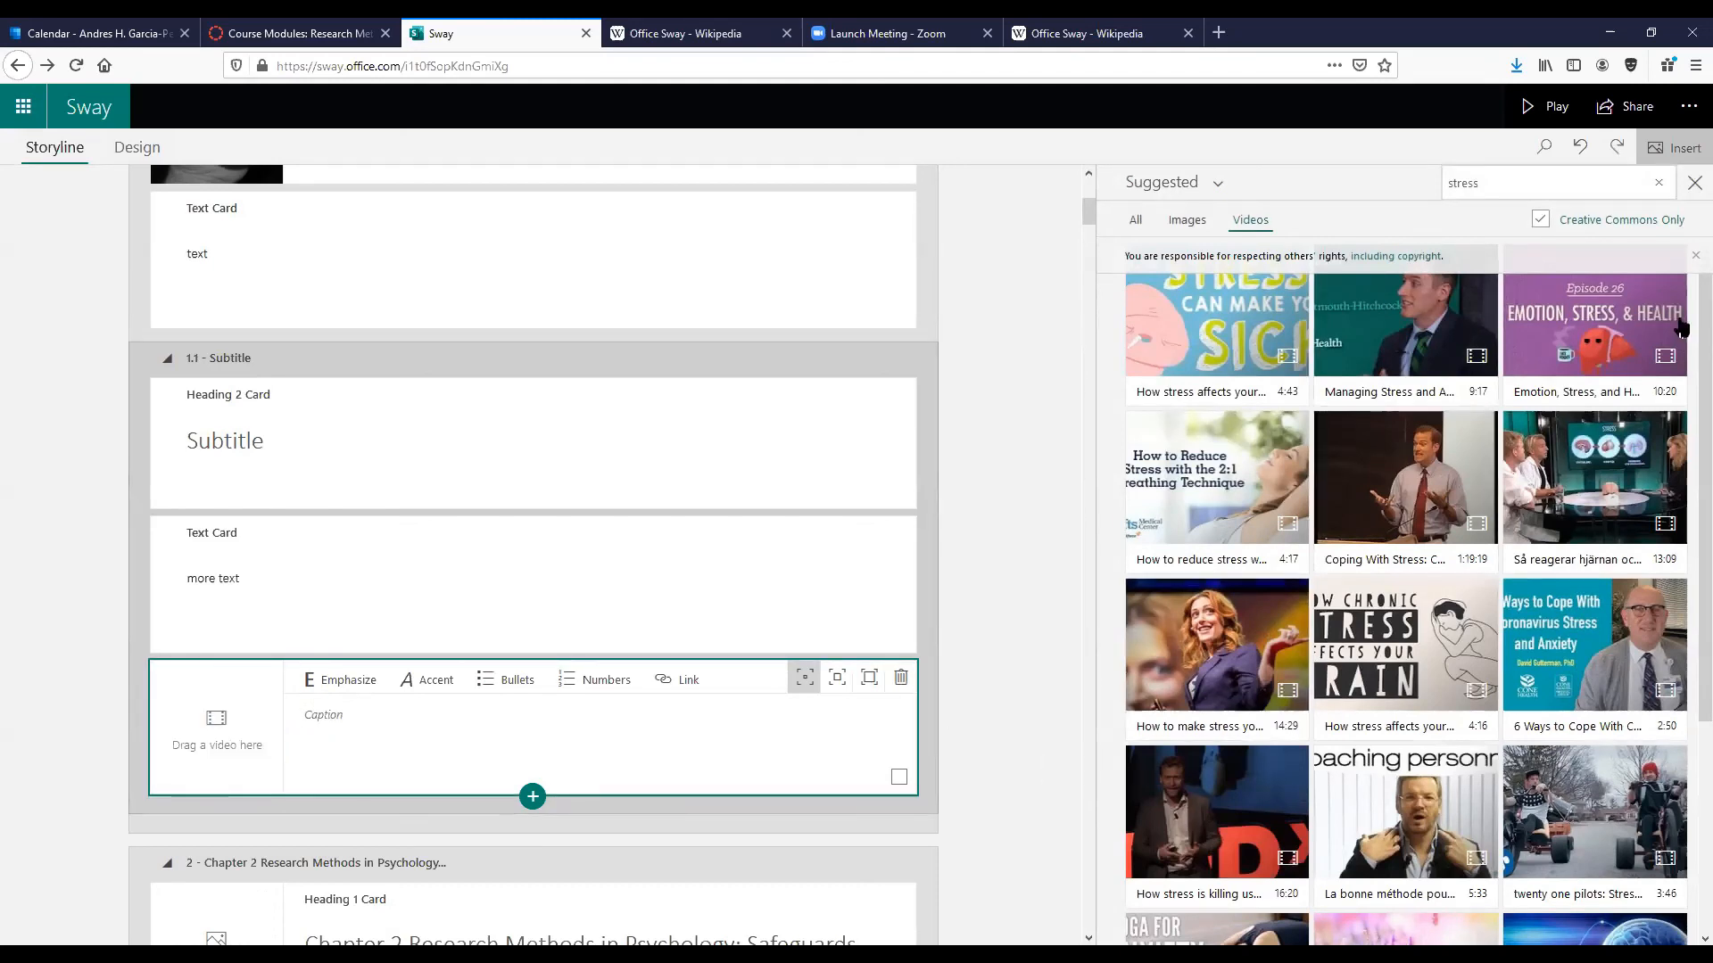
{"action": "scroll", "coordinate": [1682, 329], "scroll_direction": "down", "scroll_amount": 2}
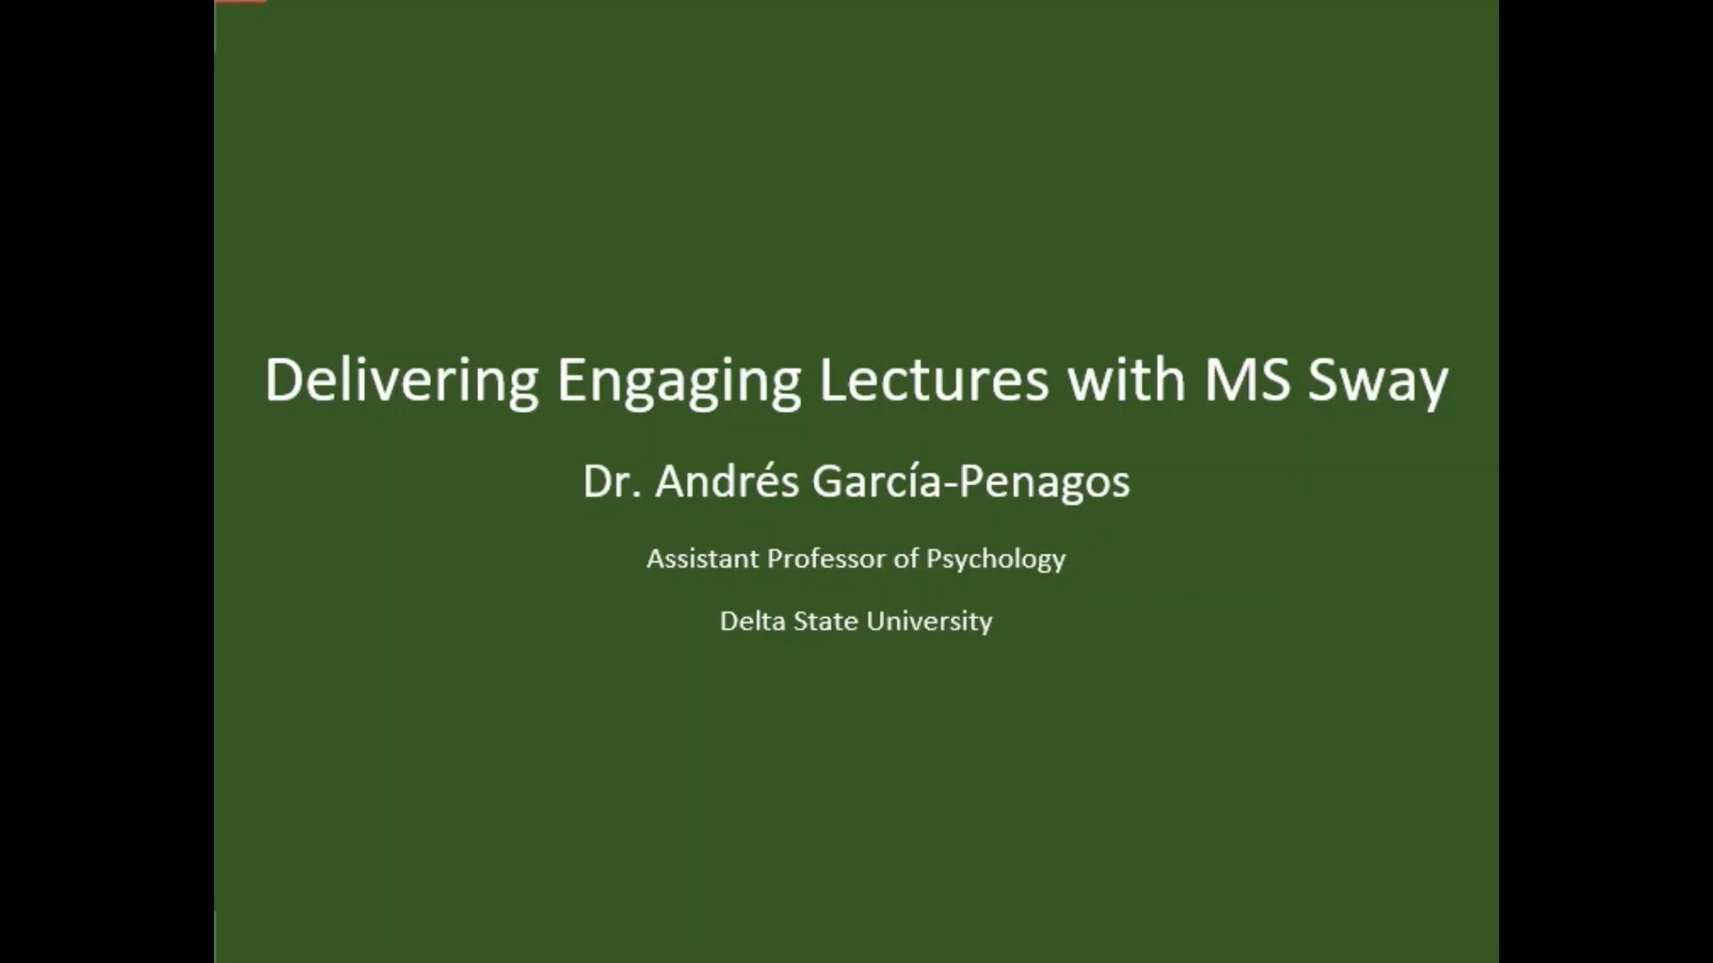